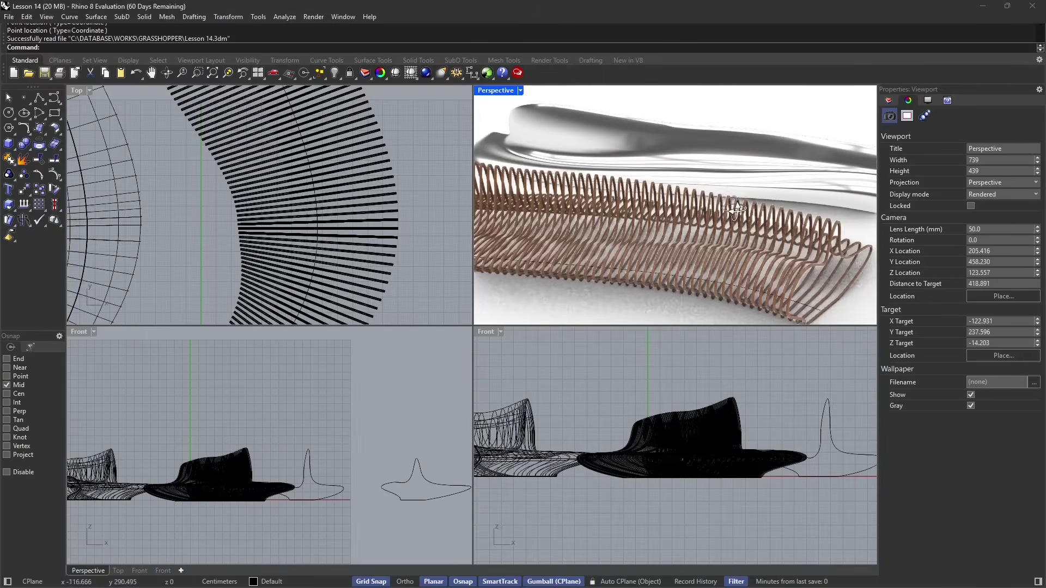
Step: Examine the slatted bench and its smooth source surface from several angles in the Perspective view
{"action": "right_click_drag", "start_coordinate": [727, 234], "coordinate": [661, 227]}
{"action": "scroll", "coordinate": [743, 236], "scroll_direction": "down", "scroll_amount": 5}
{"action": "left_click", "coordinate": [651, 207]}
{"action": "key", "text": "Escape"}
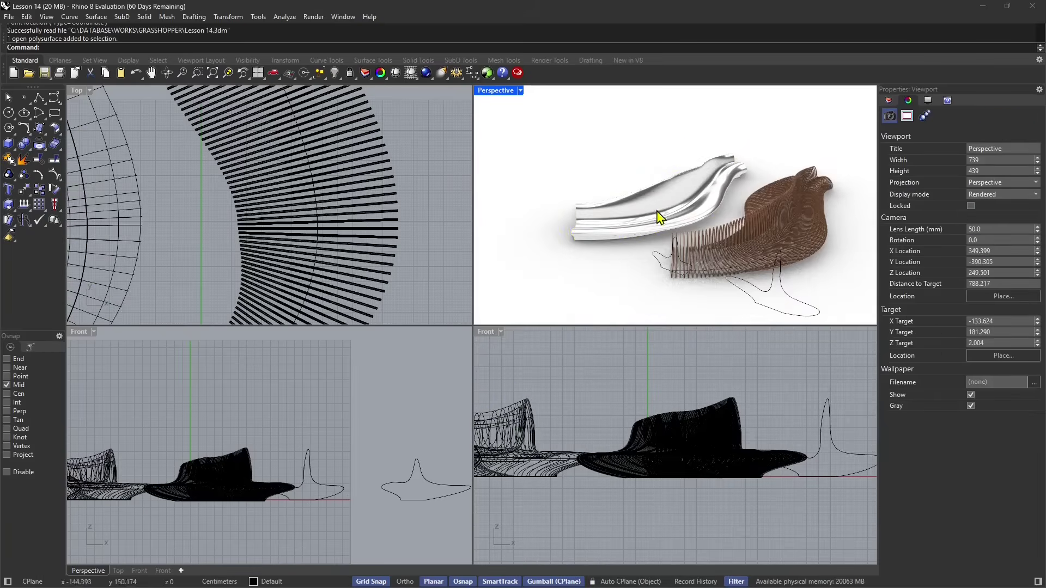
{"action": "right_click_drag", "start_coordinate": [731, 256], "coordinate": [632, 278]}
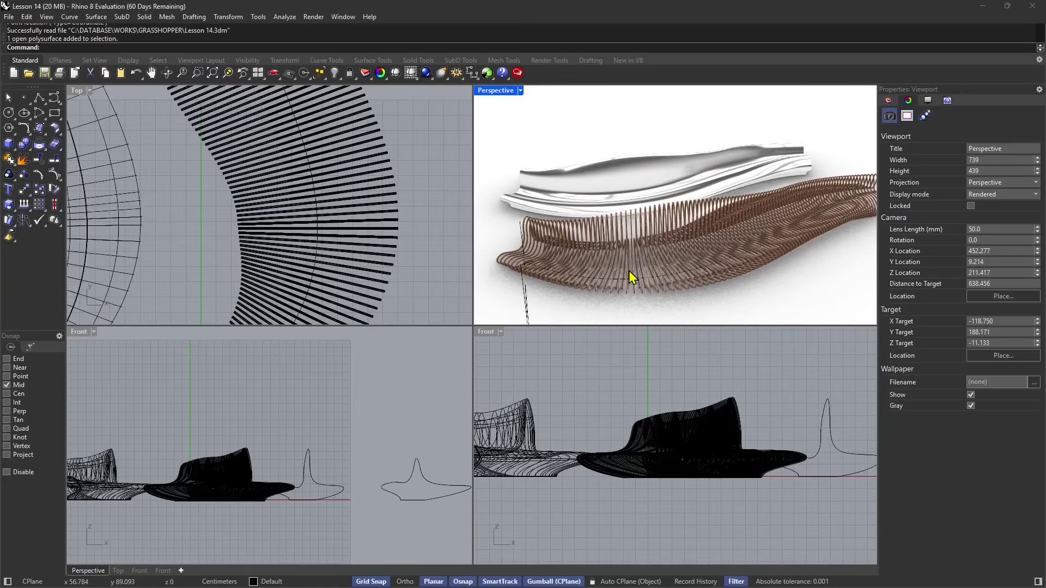
{"action": "right_click_drag", "start_coordinate": [661, 269], "coordinate": [490, 261]}
{"action": "scroll", "coordinate": [362, 249], "scroll_direction": "down", "scroll_amount": 4}
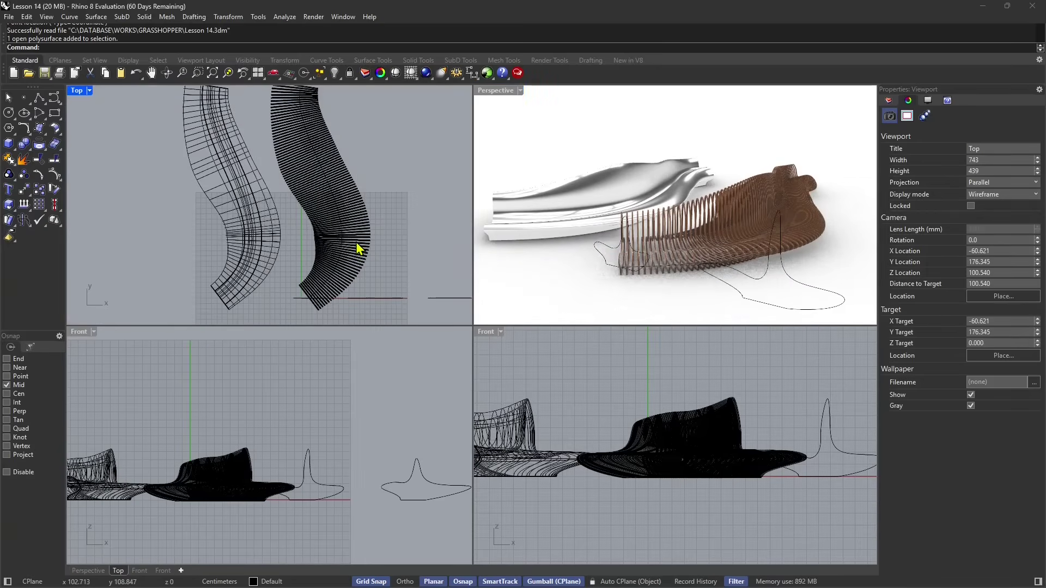
Step: Open Grasshopper and examine the bench definition from the grafted Extrude direction back to the reparameterized Perp Frames and source Curve
{"action": "left_click", "coordinate": [487, 73]}
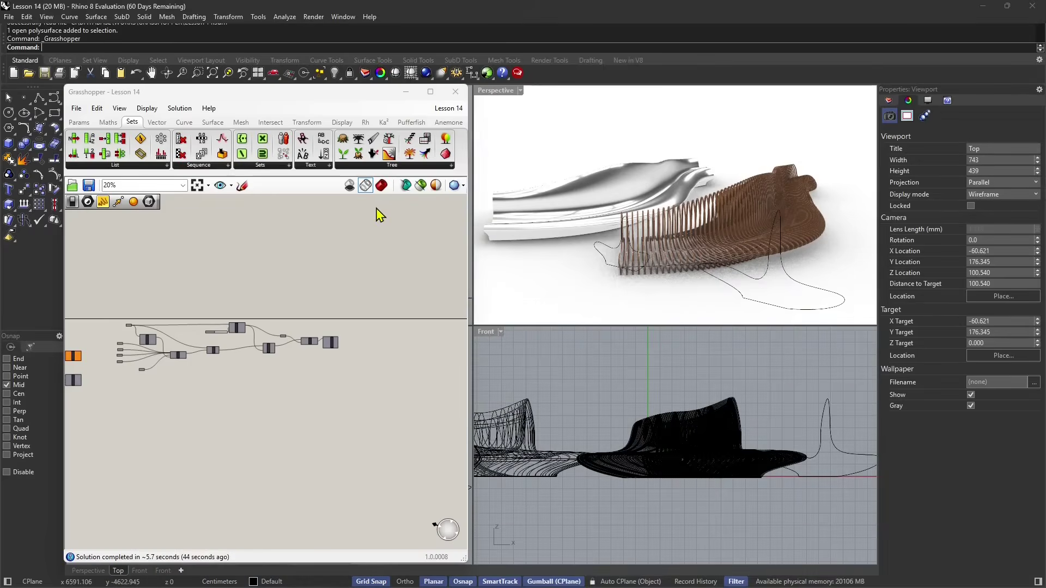
{"action": "scroll", "coordinate": [310, 323], "scroll_direction": "up", "scroll_amount": 6}
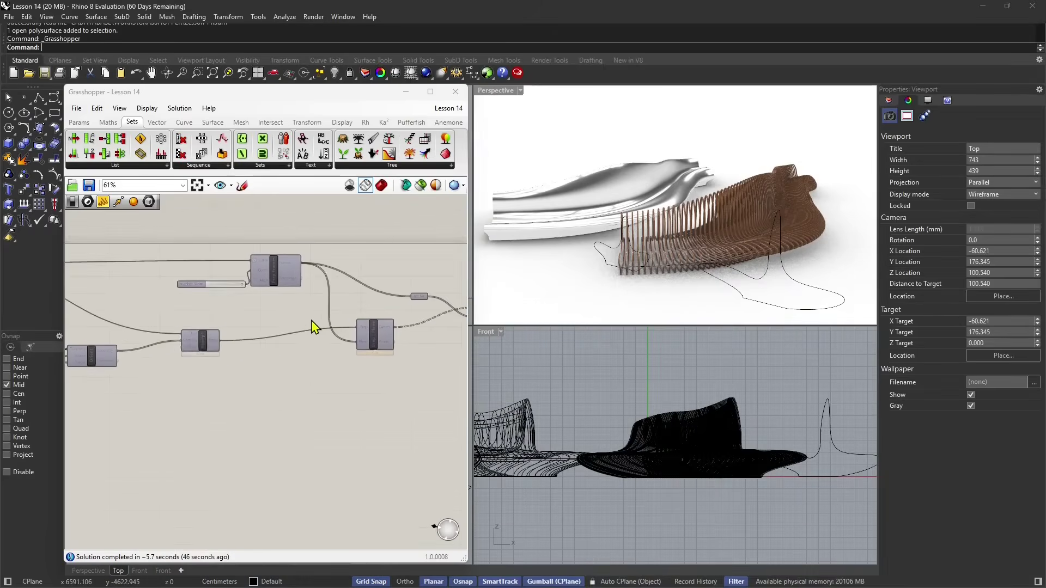
{"action": "right_click_drag", "start_coordinate": [346, 312], "coordinate": [214, 316]}
{"action": "scroll", "coordinate": [375, 345], "scroll_direction": "up", "scroll_amount": 2}
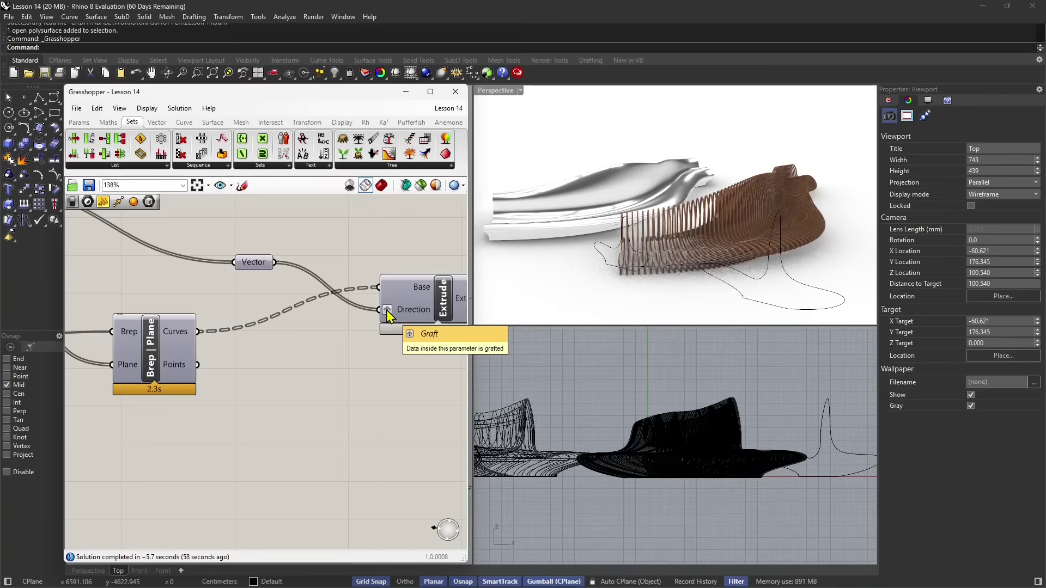
{"action": "right_click_drag", "start_coordinate": [214, 283], "coordinate": [432, 322]}
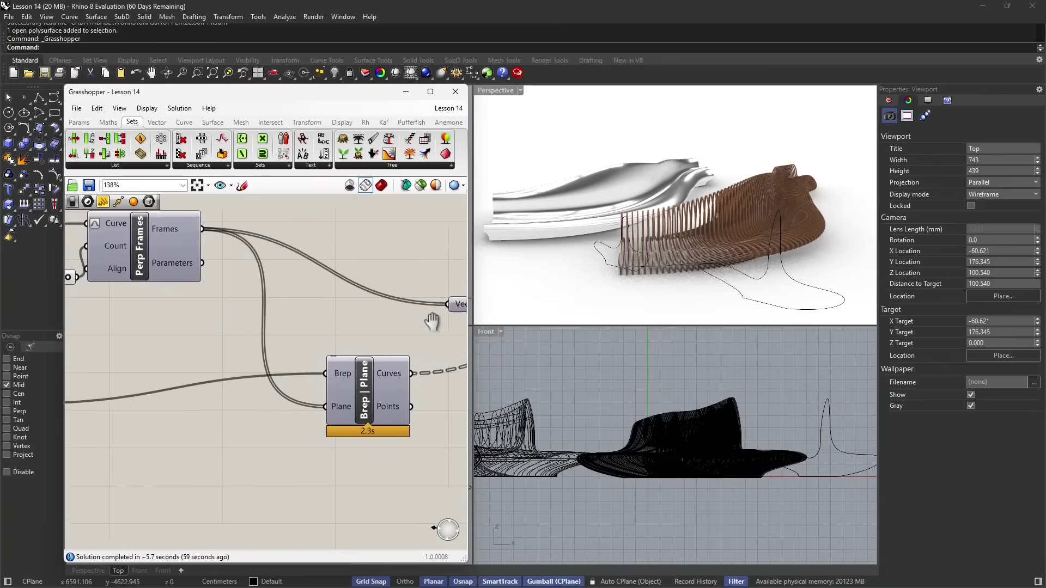
{"action": "right_click_drag", "start_coordinate": [194, 307], "coordinate": [360, 347]}
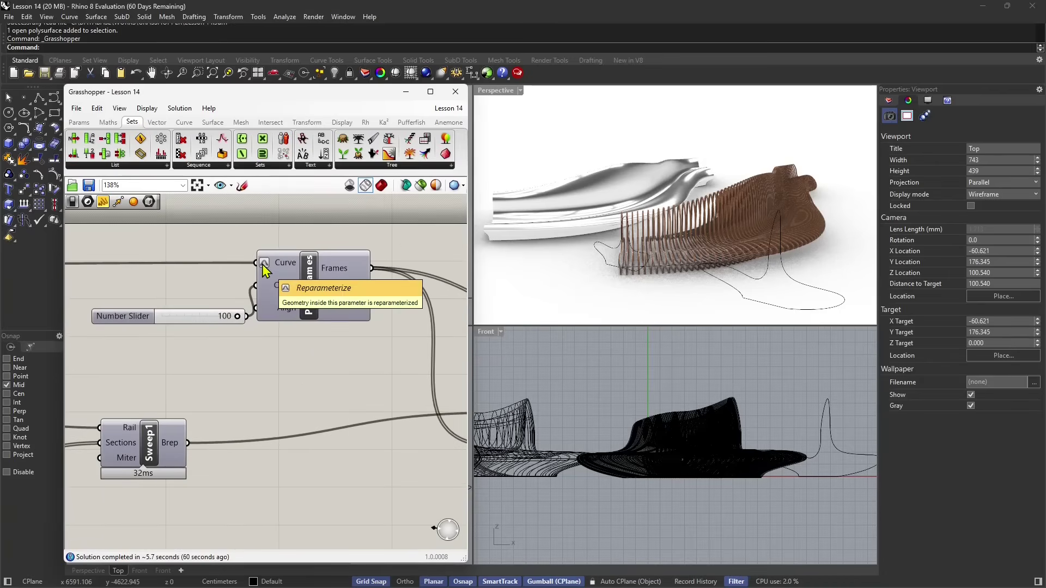
{"action": "scroll", "coordinate": [336, 370], "scroll_direction": "down", "scroll_amount": 5}
{"action": "mouse_move", "coordinate": [251, 366]}
{"action": "right_mouse_down"}
{"action": "mouse_move", "coordinate": [297, 322]}
{"action": "mouse_move", "coordinate": [234, 357]}
{"action": "mouse_move", "coordinate": [248, 357]}
{"action": "right_mouse_up"}
{"action": "scroll", "coordinate": [247, 357], "scroll_direction": "up", "scroll_amount": 6}
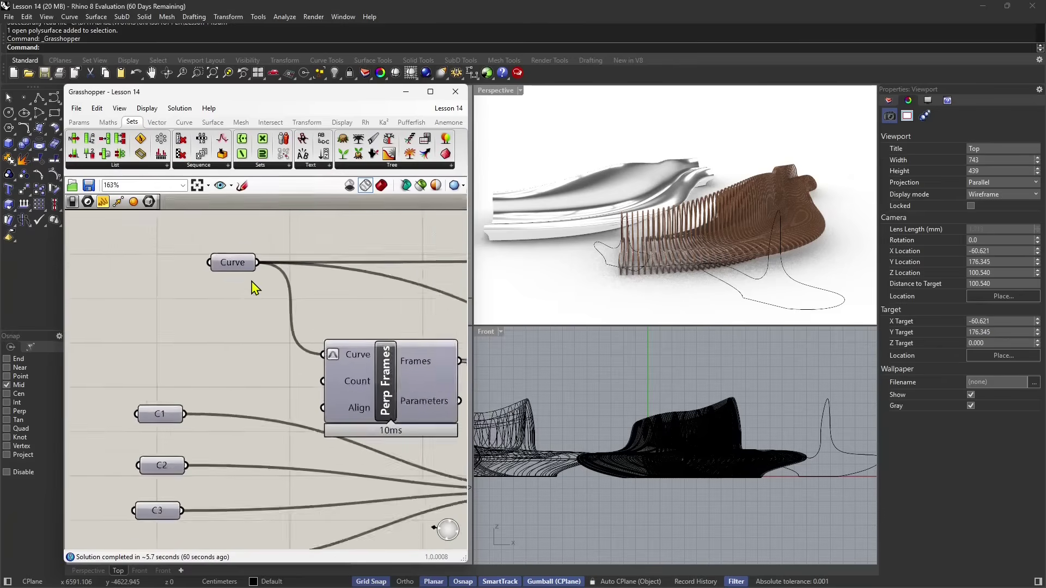
Step: Reverse the list order on the Curve parameter feeding Perp Frames
{"action": "right_click", "coordinate": [252, 263]}
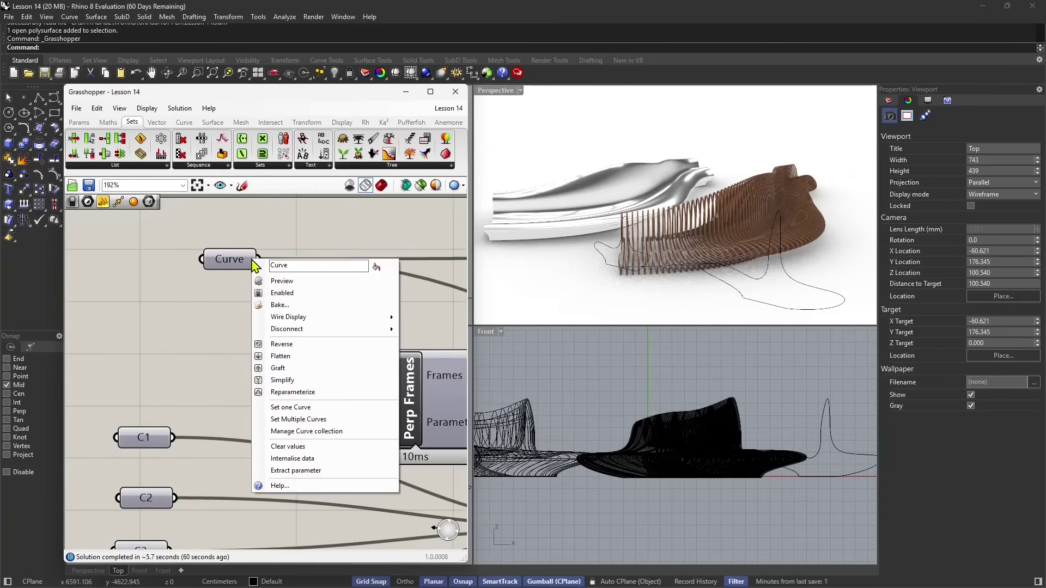
{"action": "right_click", "coordinate": [210, 262]}
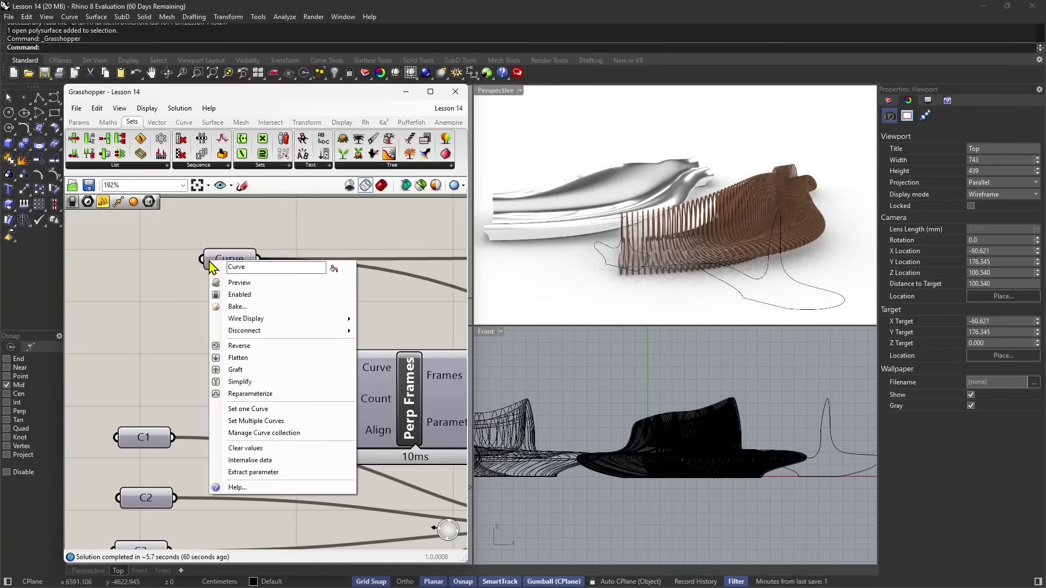
{"action": "left_click", "coordinate": [235, 347]}
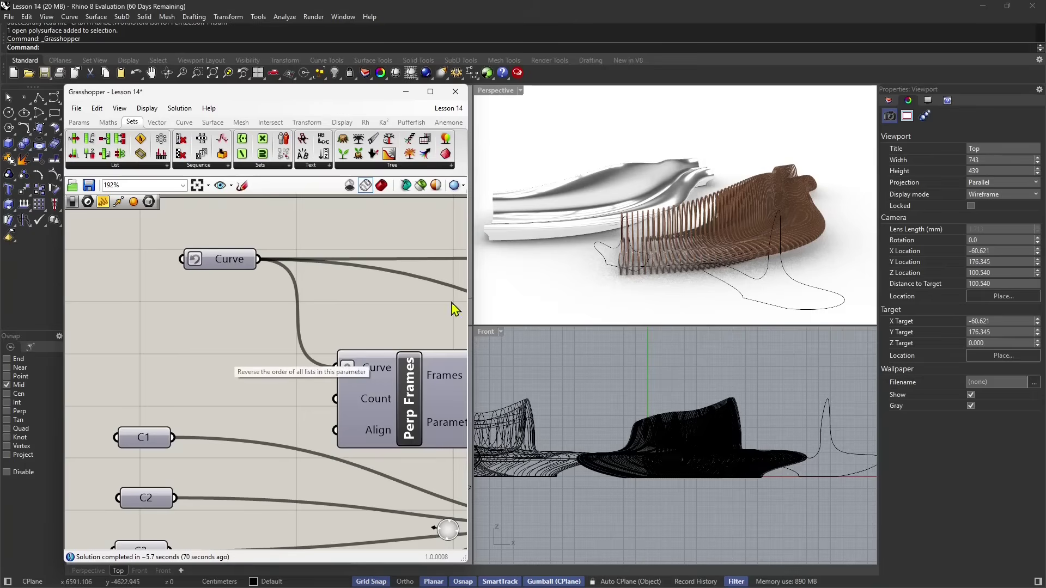
{"action": "right_click", "coordinate": [252, 261]}
{"action": "left_click", "coordinate": [255, 237]}
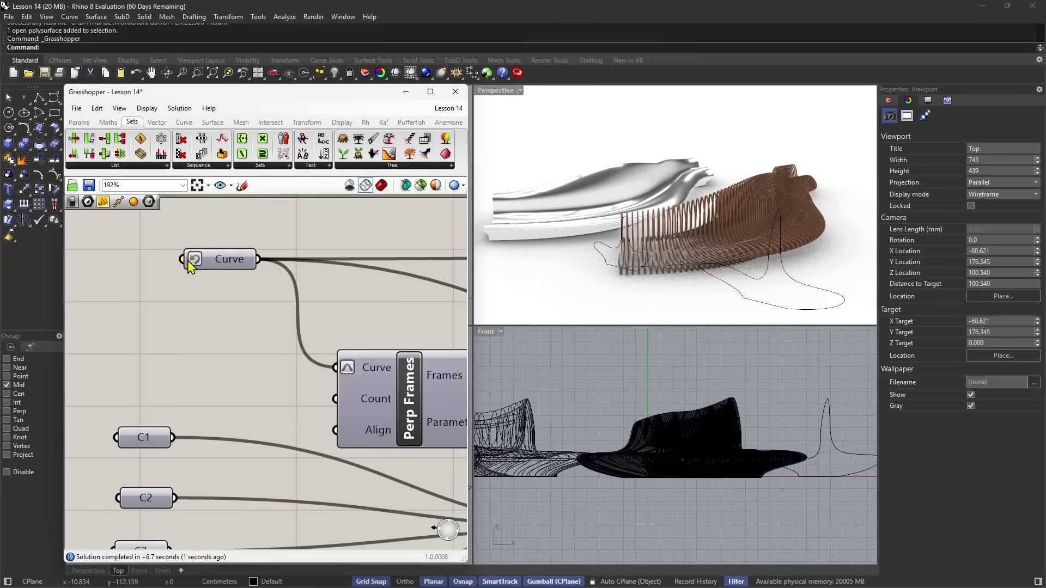
{"action": "right_click", "coordinate": [190, 261]}
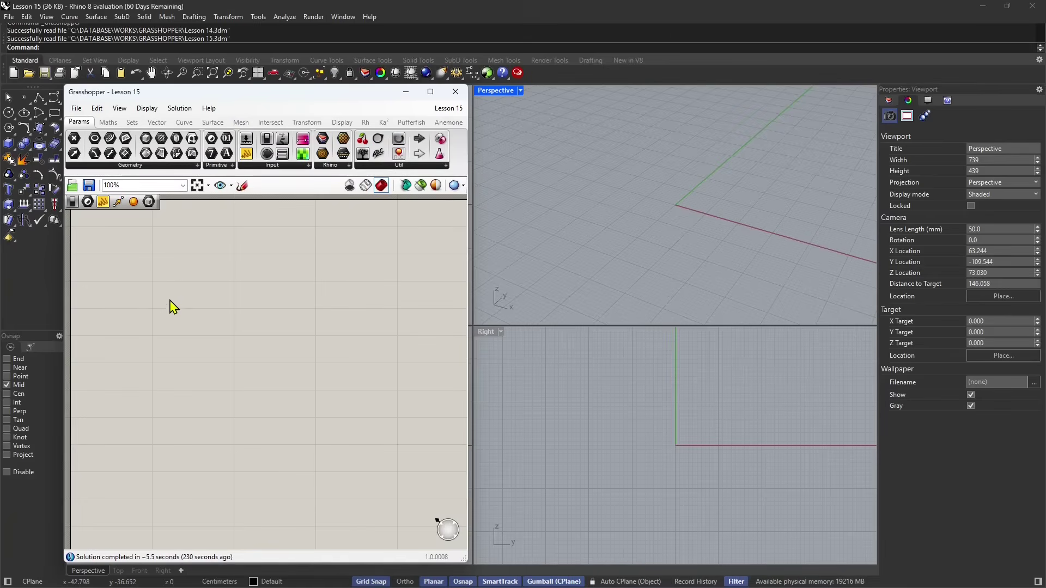
Step: Add an Interpolate curve component to the empty Lesson 15 definition and position it on the canvas
{"action": "left_click", "coordinate": [183, 122]}
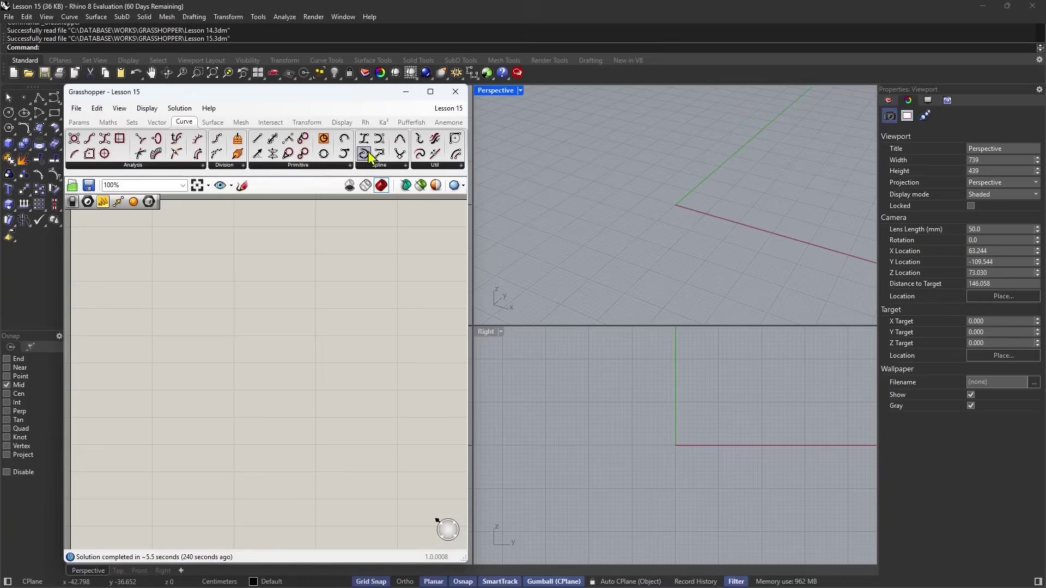
{"action": "left_click", "coordinate": [389, 167]}
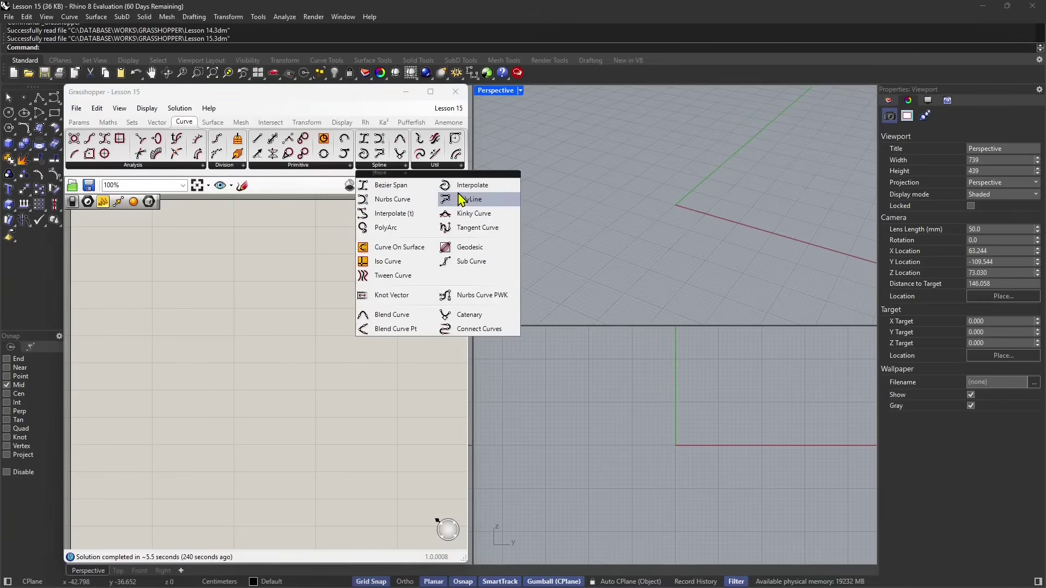
{"action": "left_click_drag", "start_coordinate": [462, 192], "coordinate": [235, 326]}
{"action": "scroll", "coordinate": [305, 308], "scroll_direction": "up", "scroll_amount": 3}
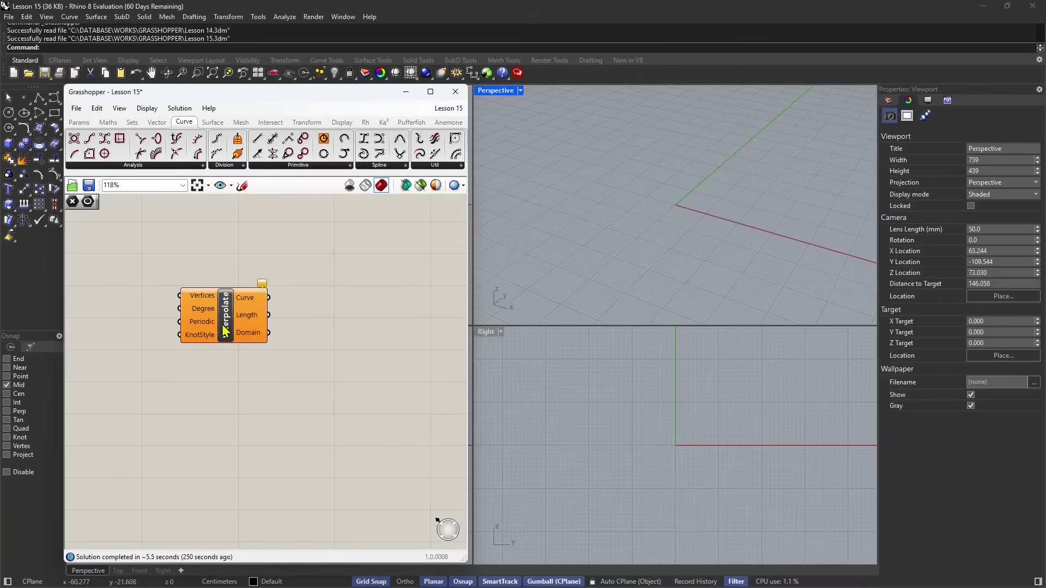
{"action": "left_click_drag", "start_coordinate": [312, 308], "coordinate": [323, 315]}
Step: Set multiple points for Interpolate's Vertices input by placing 13 points in a wavy row from about (1, 2) to (150, 1) in Top view
{"action": "mouse_move", "coordinate": [289, 295]}
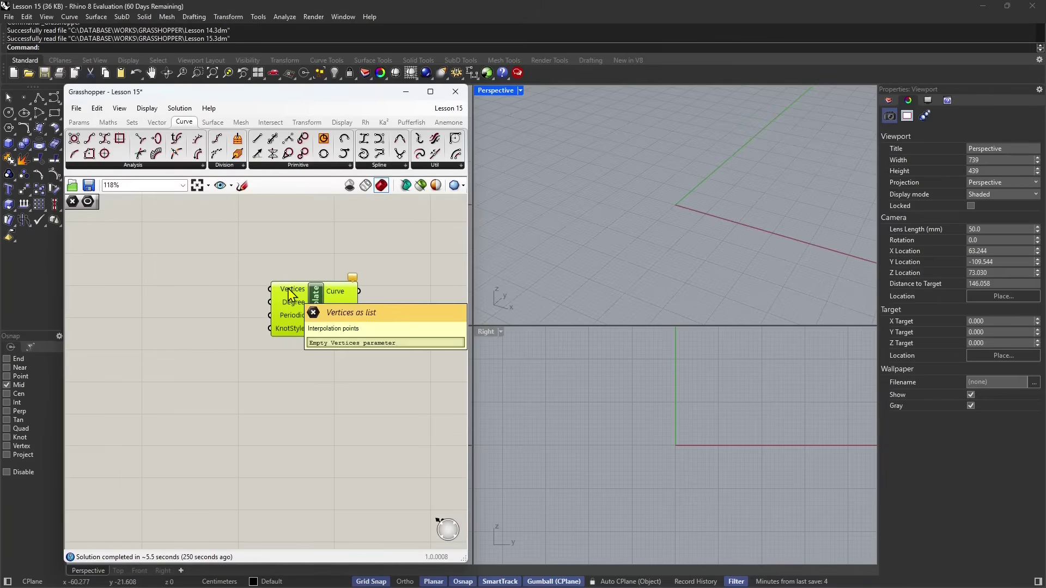
{"action": "right_click", "coordinate": [289, 295]}
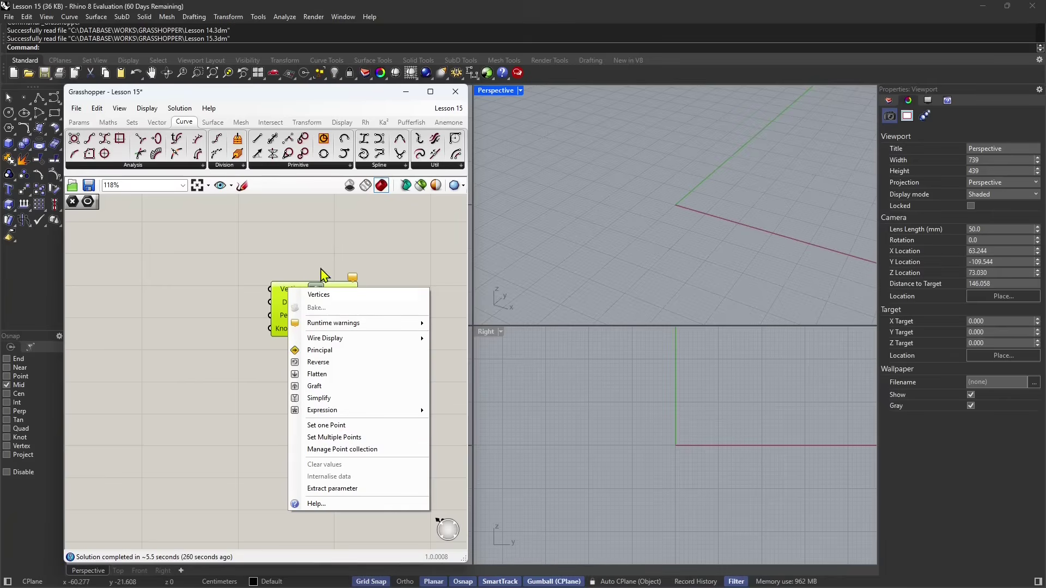
{"action": "left_click", "coordinate": [322, 214]}
{"action": "right_click", "coordinate": [316, 296]}
{"action": "mouse_move", "coordinate": [371, 389]}
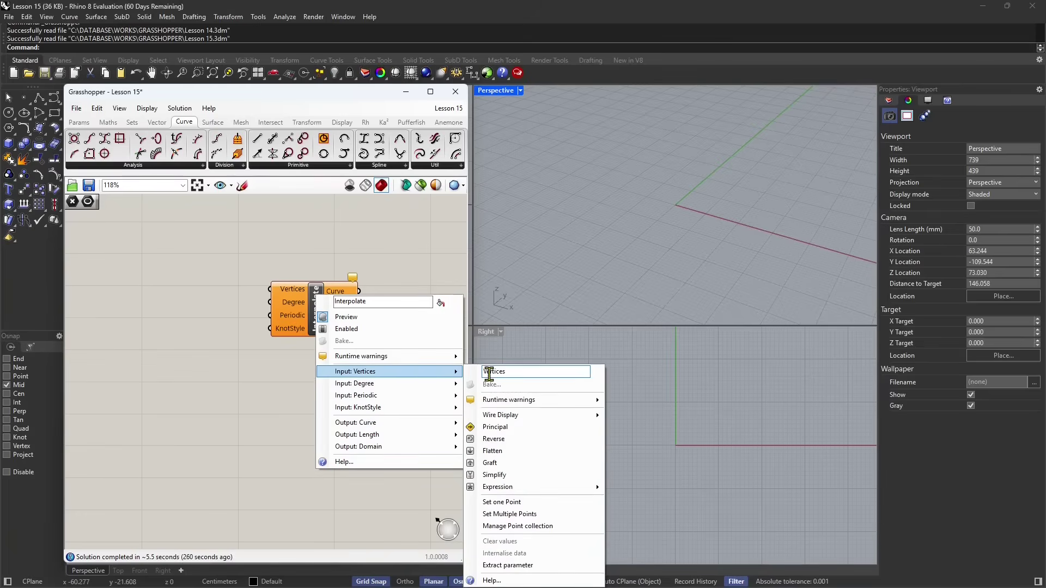
{"action": "left_click", "coordinate": [518, 514]}
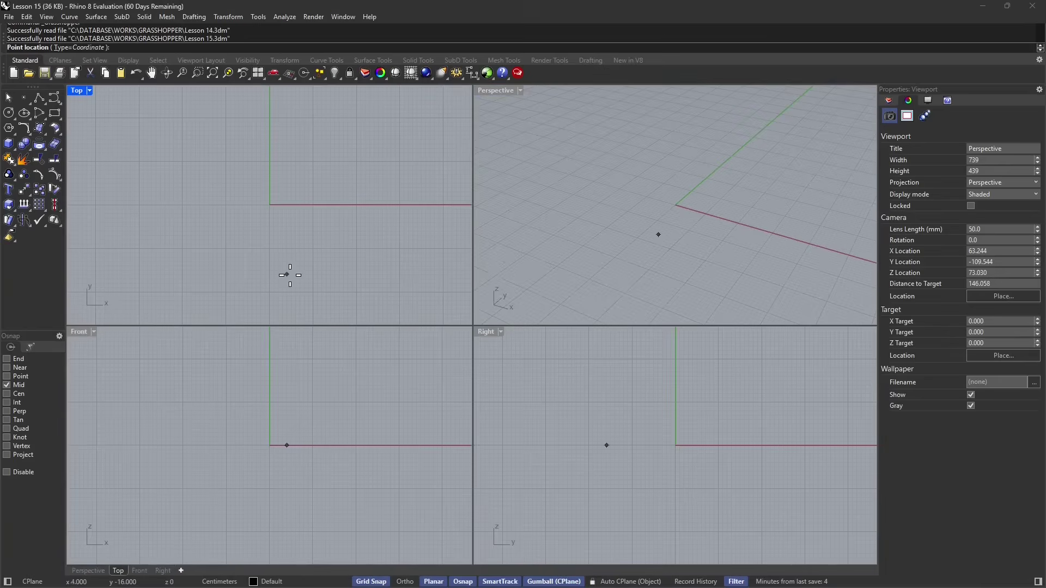
{"action": "scroll", "coordinate": [287, 275], "scroll_direction": "down", "scroll_amount": 4}
{"action": "scroll", "coordinate": [251, 267], "scroll_direction": "down", "scroll_amount": 4}
{"action": "scroll", "coordinate": [216, 246], "scroll_direction": "down", "scroll_amount": 6}
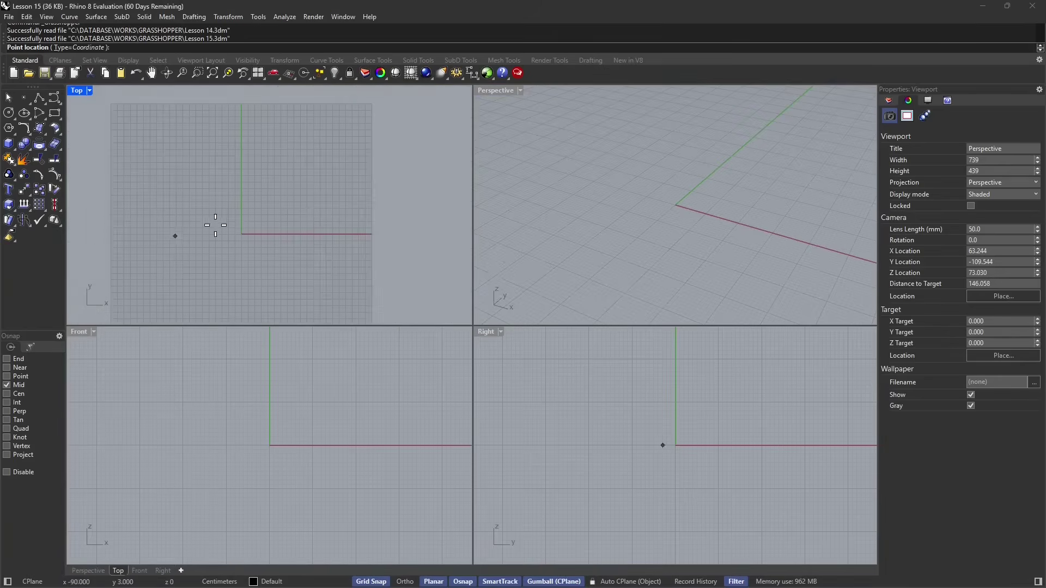
{"action": "scroll", "coordinate": [330, 205], "scroll_direction": "up", "scroll_amount": 6}
{"action": "left_click", "coordinate": [147, 260]}
{"action": "left_click", "coordinate": [170, 246]}
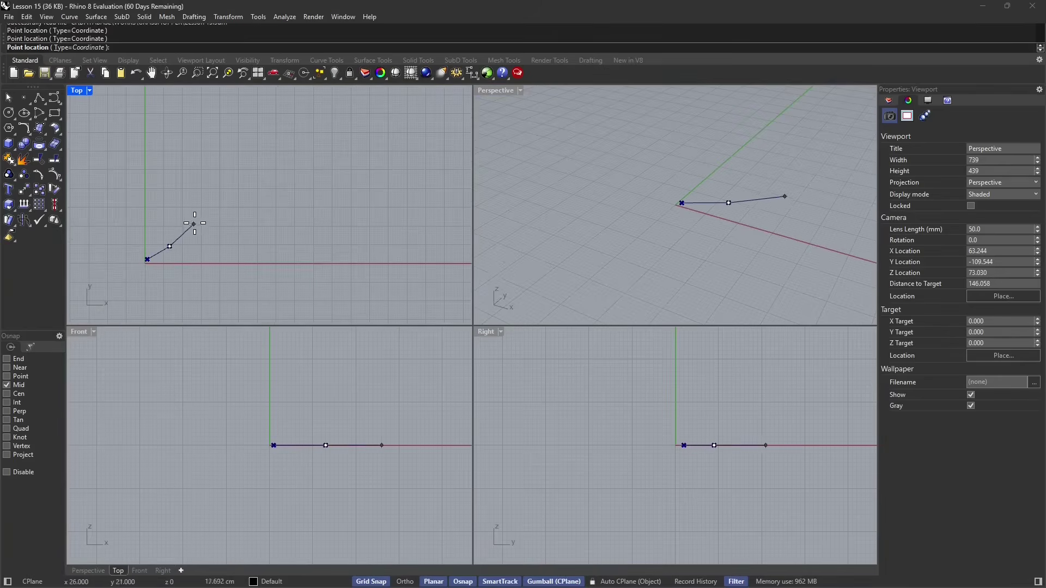
{"action": "left_click", "coordinate": [195, 220]}
{"action": "left_click", "coordinate": [216, 215]}
{"action": "left_click", "coordinate": [246, 228]}
{"action": "left_click", "coordinate": [264, 238]}
{"action": "left_click", "coordinate": [287, 228]}
{"action": "left_click", "coordinate": [319, 218]}
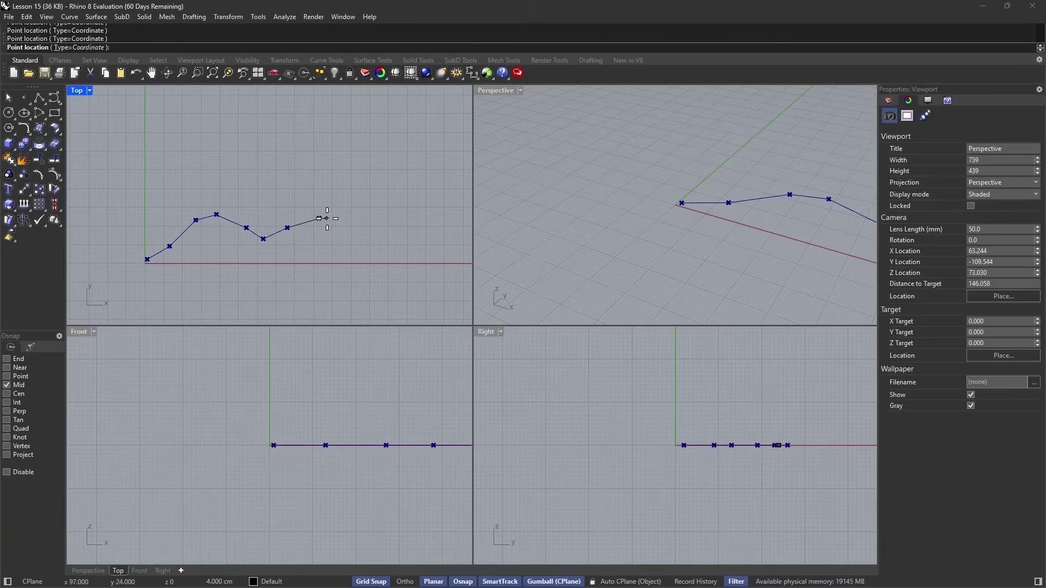
{"action": "left_click", "coordinate": [356, 228]}
{"action": "left_click", "coordinate": [373, 236]}
{"action": "left_click", "coordinate": [394, 232]}
{"action": "left_click", "coordinate": [413, 250]}
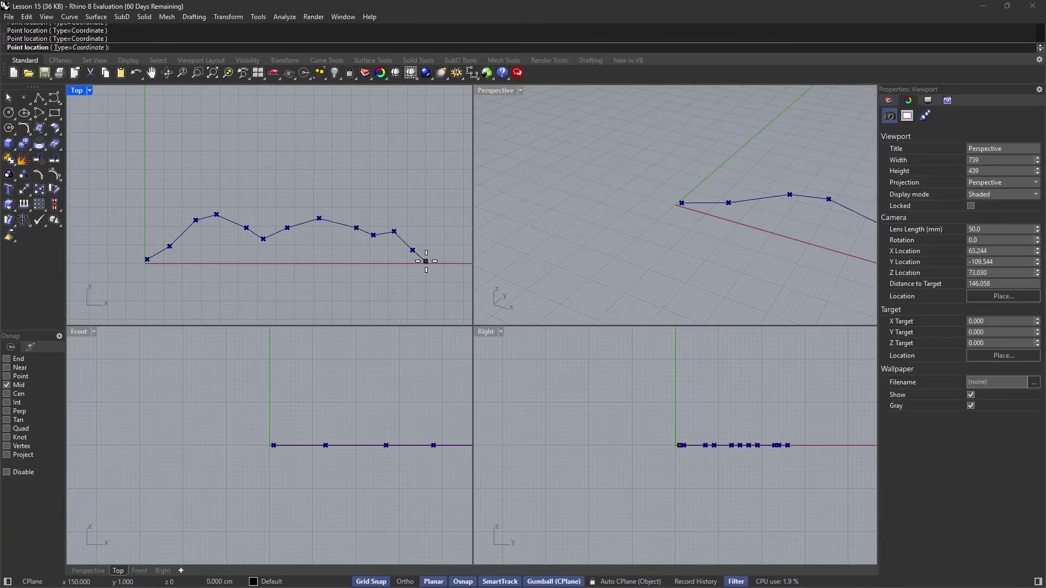
{"action": "left_click", "coordinate": [425, 262]}
{"action": "key", "text": "Return"}
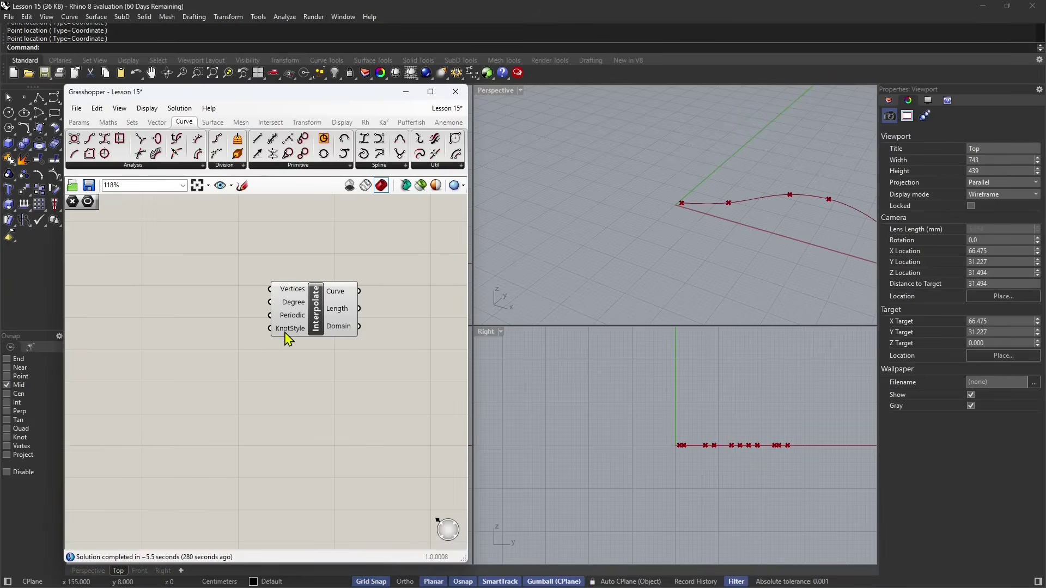
Step: Extract Interpolate's Vertices input into a separate parameter and space the two components apart
{"action": "left_click_drag", "start_coordinate": [312, 318], "coordinate": [256, 332]}
{"action": "scroll", "coordinate": [542, 220], "scroll_direction": "down", "scroll_amount": 10}
{"action": "scroll", "coordinate": [589, 203], "scroll_direction": "up", "scroll_amount": 6}
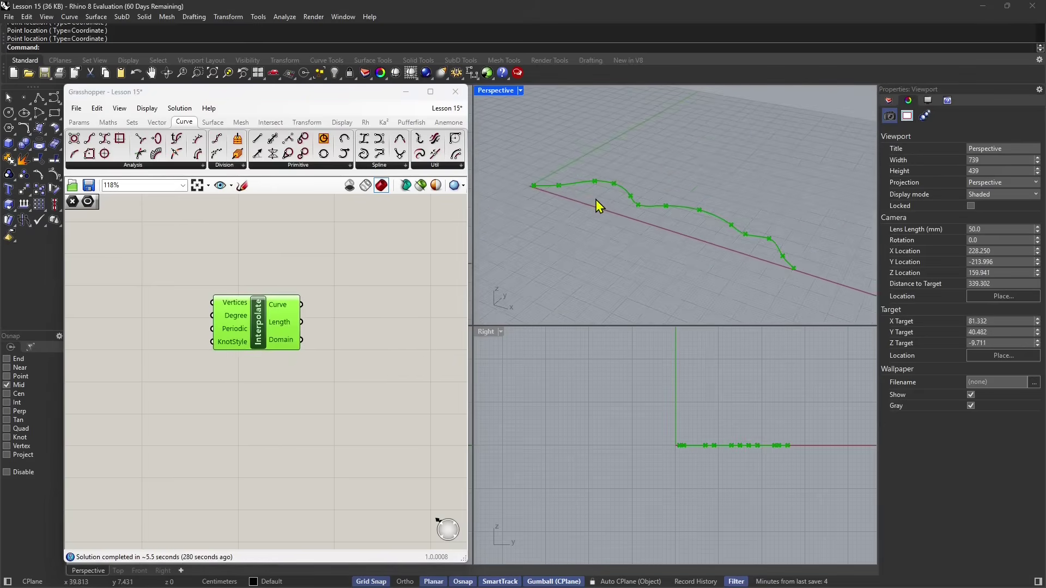
{"action": "scroll", "coordinate": [596, 200], "scroll_direction": "up", "scroll_amount": 3}
{"action": "right_click", "coordinate": [245, 315]}
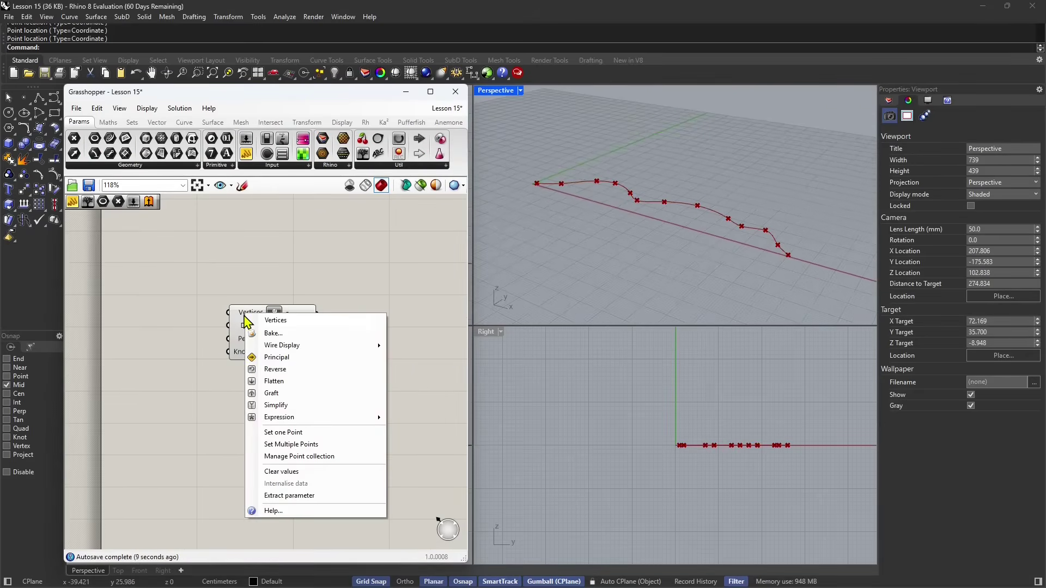
{"action": "left_click", "coordinate": [294, 496]}
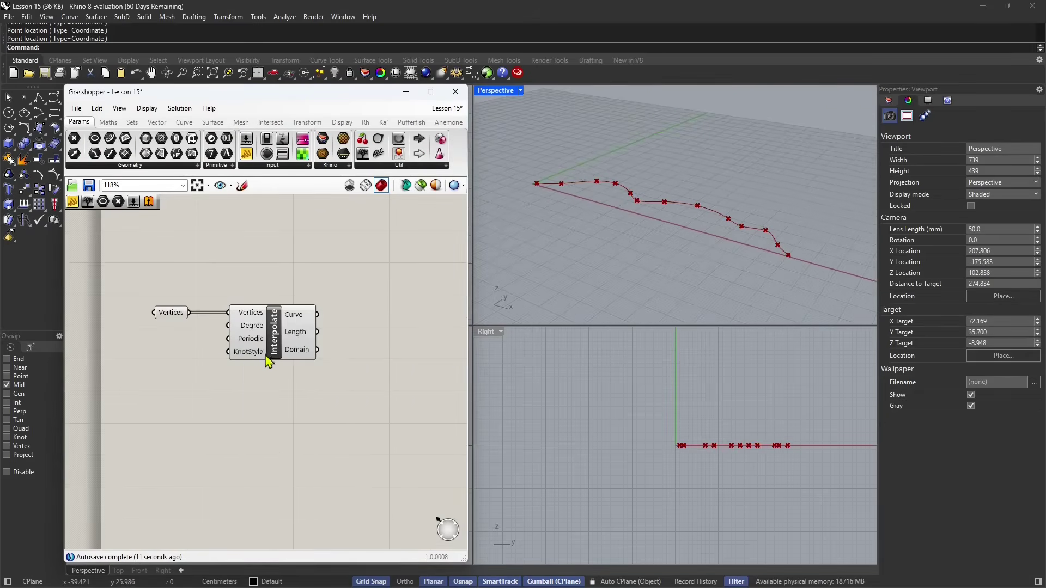
{"action": "left_click_drag", "start_coordinate": [268, 362], "coordinate": [336, 362]}
{"action": "left_click_drag", "start_coordinate": [170, 313], "coordinate": [203, 330]}
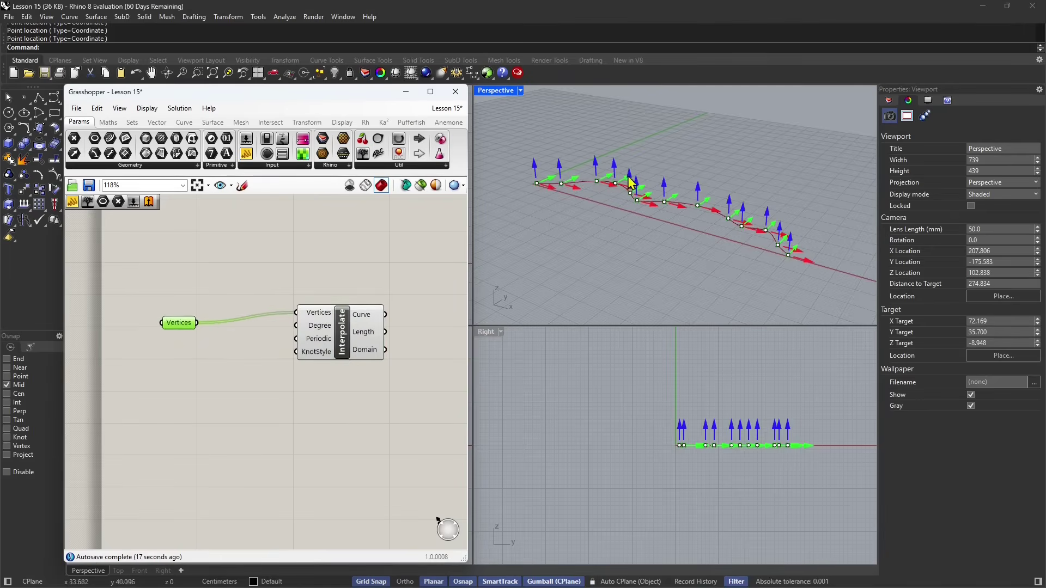
Step: Add a panel connected to the extracted Vertices parameter and spread the components around it
{"action": "left_click_drag", "start_coordinate": [247, 154], "coordinate": [197, 322]}
{"action": "left_click_drag", "start_coordinate": [260, 271], "coordinate": [245, 273]}
{"action": "left_click_drag", "start_coordinate": [347, 333], "coordinate": [352, 443]}
{"action": "left_click_drag", "start_coordinate": [174, 326], "coordinate": [140, 360]}
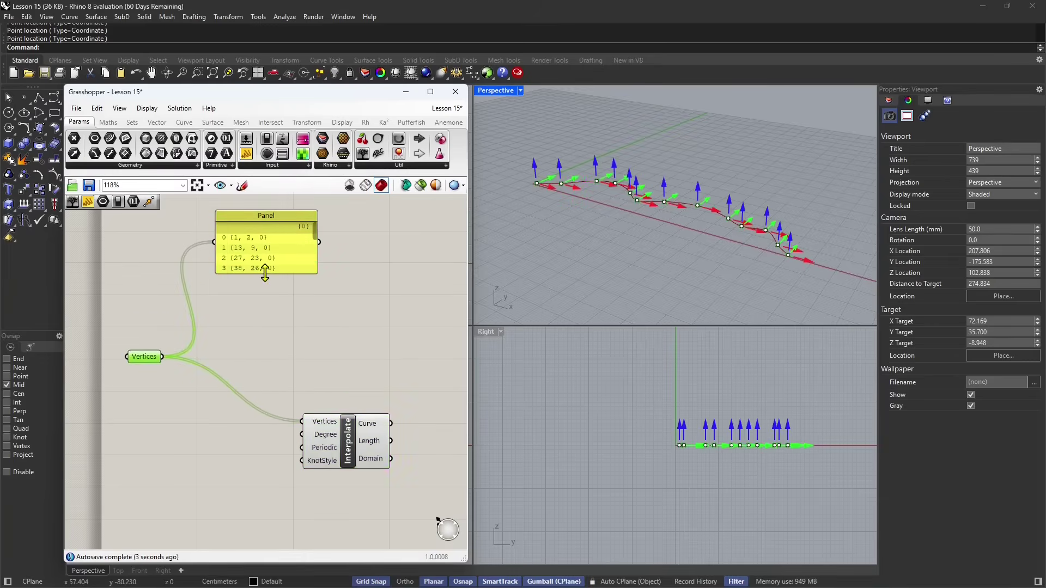
Step: Lengthen the panel to fit the whole list of point coordinates and tidy its placement beside the Vertices parameter
{"action": "left_click_drag", "start_coordinate": [265, 273], "coordinate": [264, 384]}
{"action": "left_click_drag", "start_coordinate": [281, 219], "coordinate": [332, 207]}
{"action": "scroll", "coordinate": [311, 243], "scroll_direction": "down", "scroll_amount": 2}
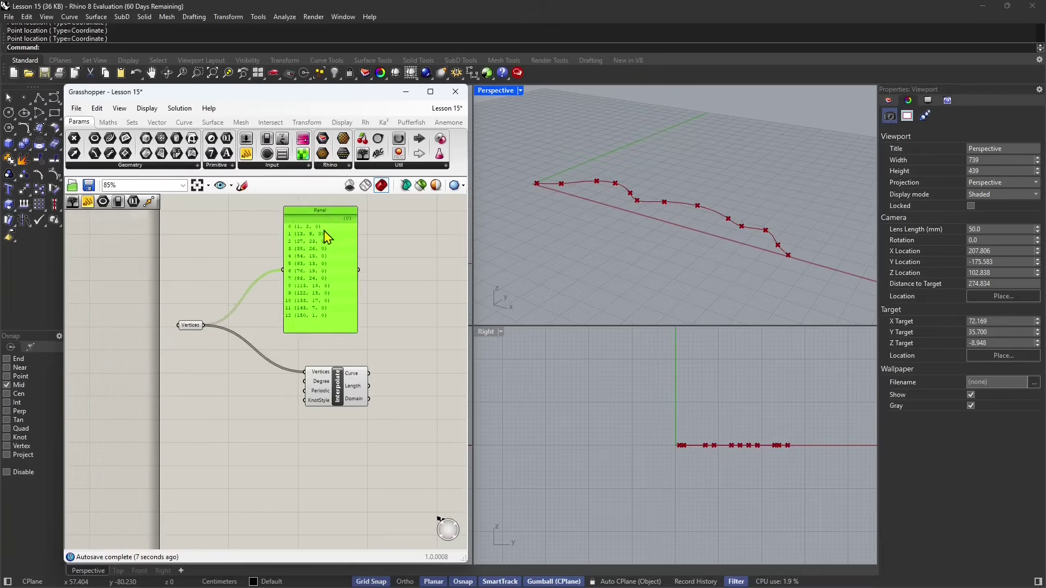
{"action": "scroll", "coordinate": [322, 231], "scroll_direction": "up", "scroll_amount": 2}
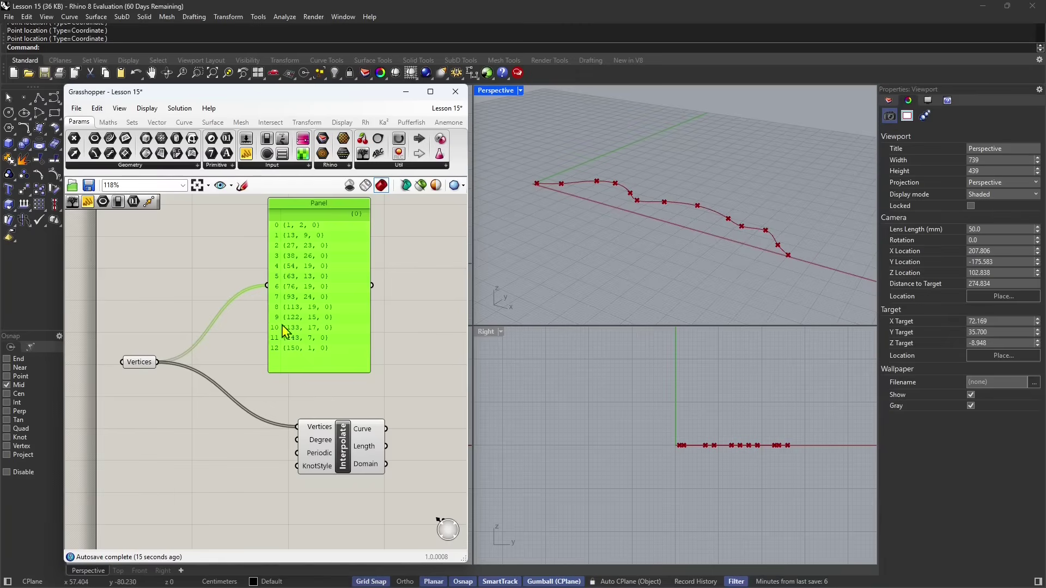
{"action": "scroll", "coordinate": [288, 381], "scroll_direction": "down", "scroll_amount": 2}
{"action": "left_click", "coordinate": [311, 440]}
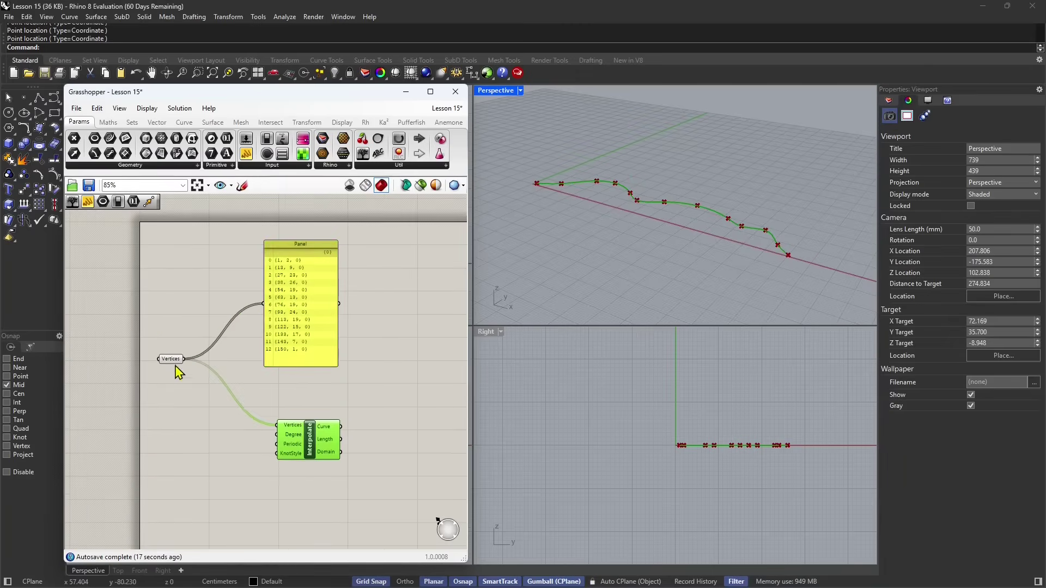
{"action": "left_click_drag", "start_coordinate": [174, 359], "coordinate": [176, 360]}
{"action": "left_click_drag", "start_coordinate": [308, 251], "coordinate": [314, 251]}
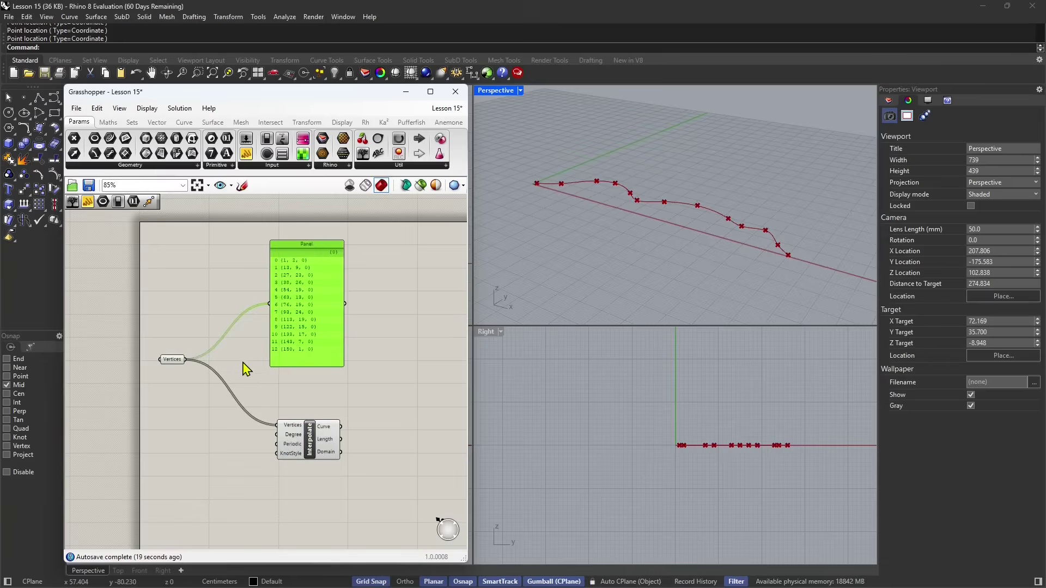
Step: Try Reverse on Interpolate's Vertices input, and switch it back off
{"action": "scroll", "coordinate": [262, 368], "scroll_direction": "up", "scroll_amount": 1}
{"action": "left_click", "coordinate": [316, 452]}
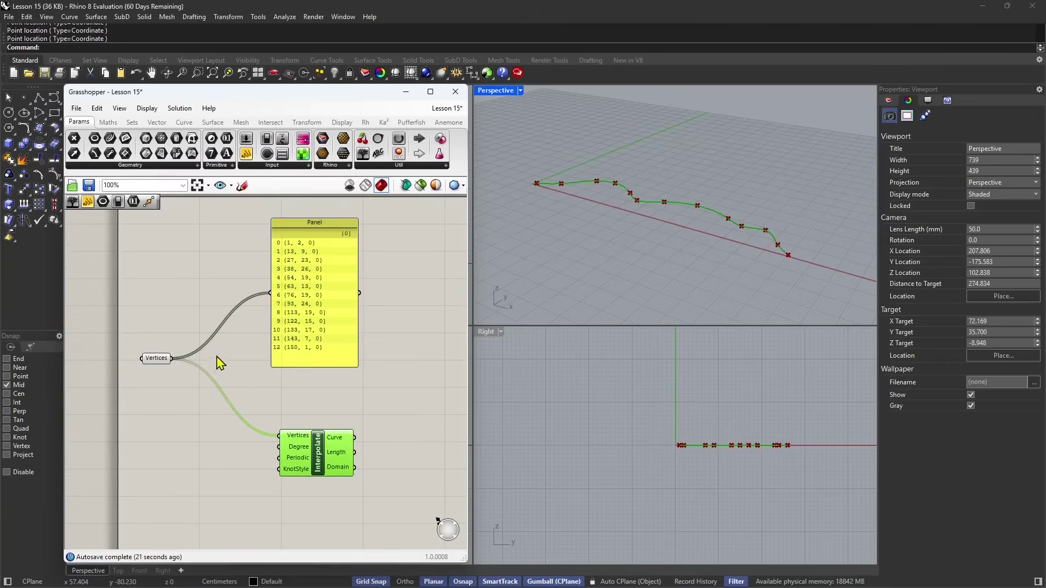
{"action": "left_click", "coordinate": [161, 364]}
{"action": "scroll", "coordinate": [291, 411], "scroll_direction": "up", "scroll_amount": 5}
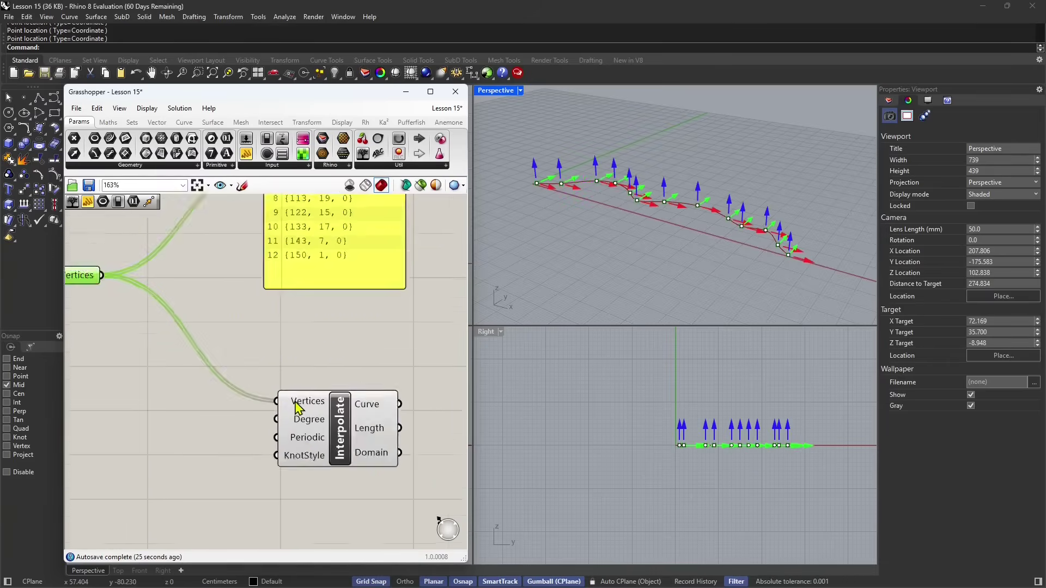
{"action": "scroll", "coordinate": [289, 409], "scroll_direction": "down", "scroll_amount": 3}
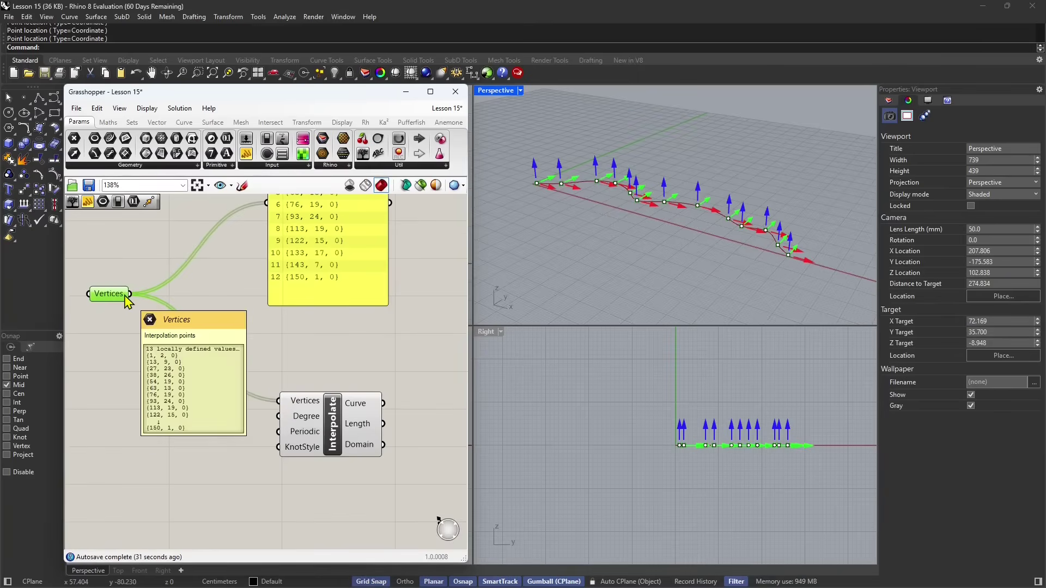
{"action": "right_click", "coordinate": [289, 406]}
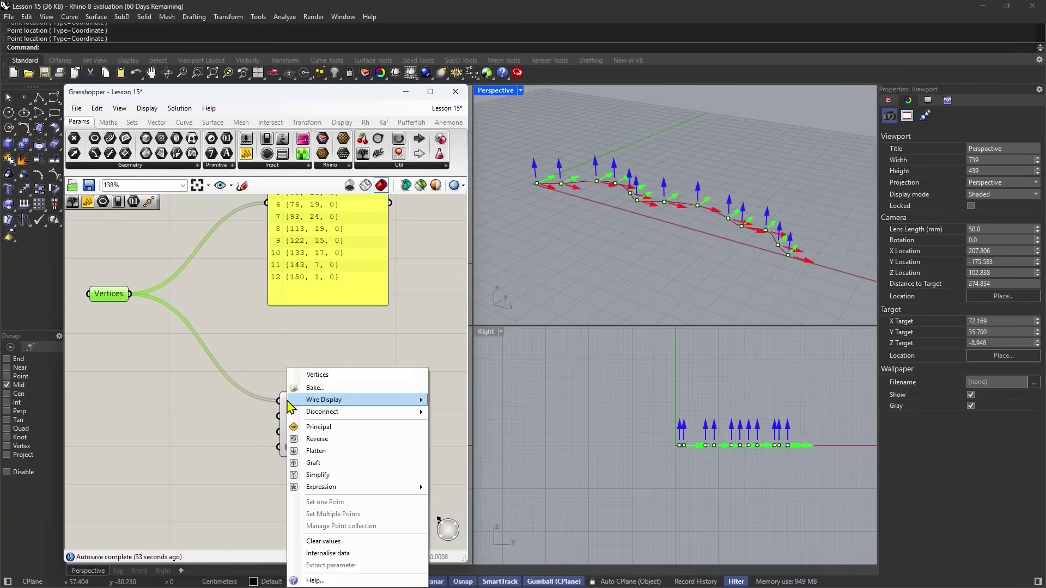
{"action": "left_click", "coordinate": [320, 441]}
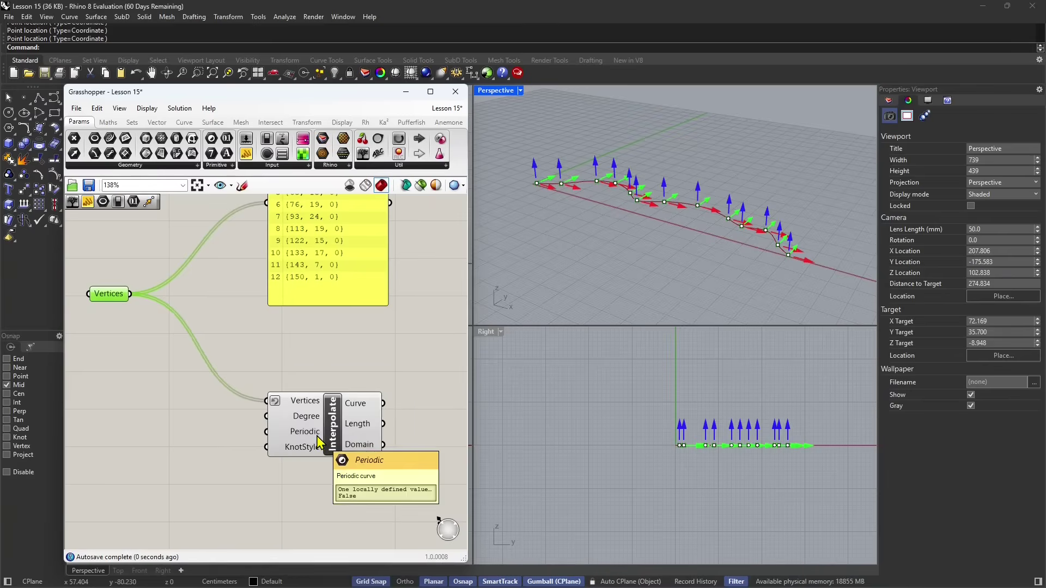
{"action": "scroll", "coordinate": [297, 461], "scroll_direction": "down", "scroll_amount": 1}
{"action": "right_click_drag", "start_coordinate": [299, 387], "coordinate": [305, 411]}
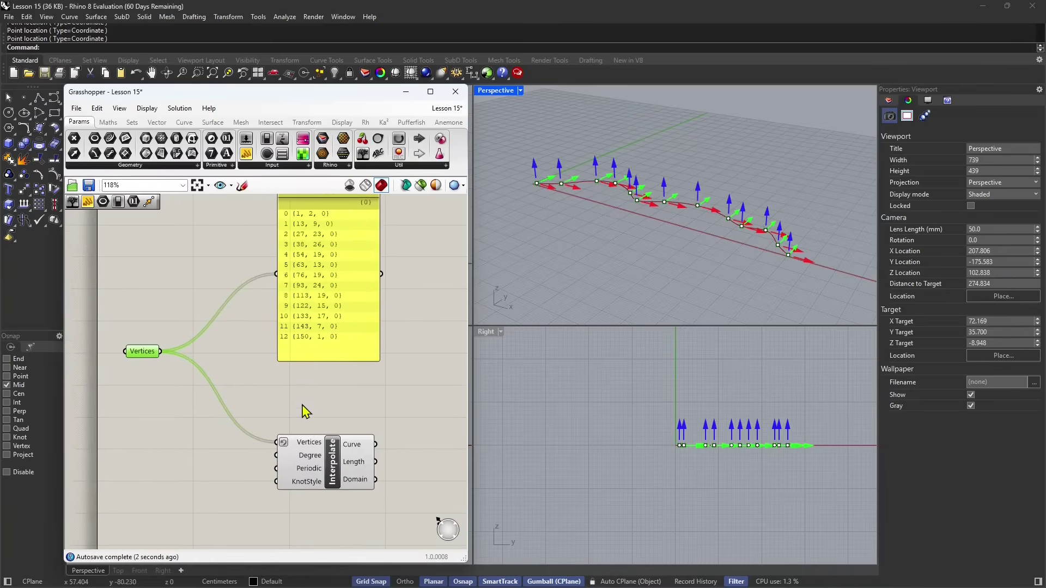
{"action": "right_click", "coordinate": [284, 451]}
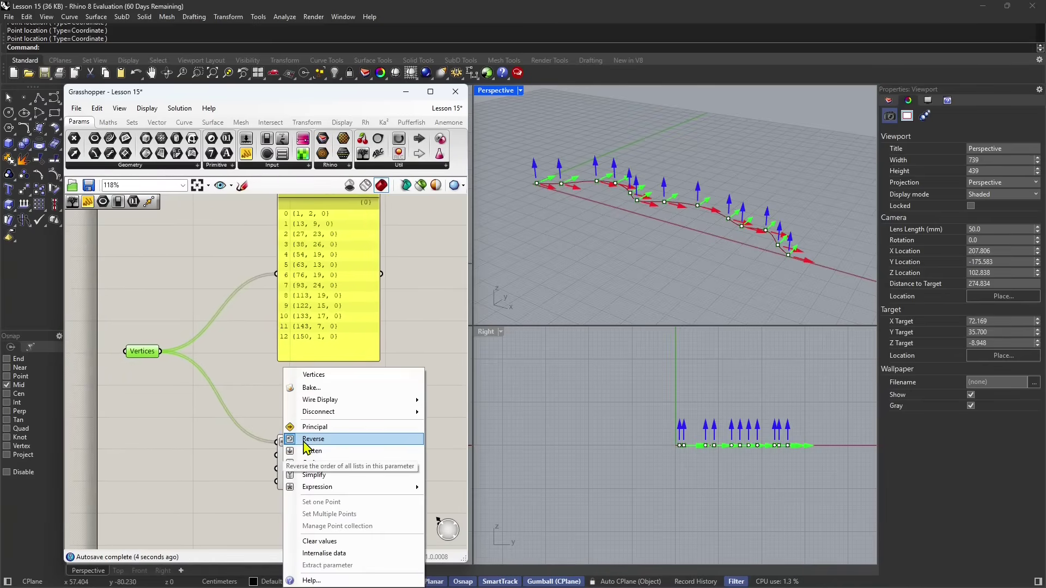
{"action": "left_click", "coordinate": [309, 440]}
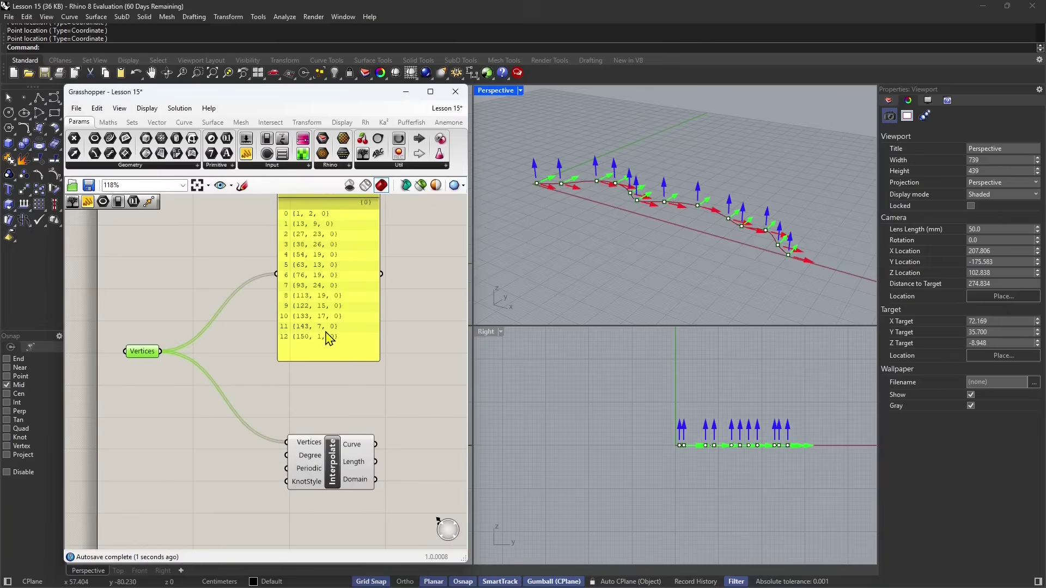
Step: Move the point-list panel down toward the Interpolate component
{"action": "left_click_drag", "start_coordinate": [329, 339], "coordinate": [334, 347]}
{"action": "mouse_move", "coordinate": [316, 444]}
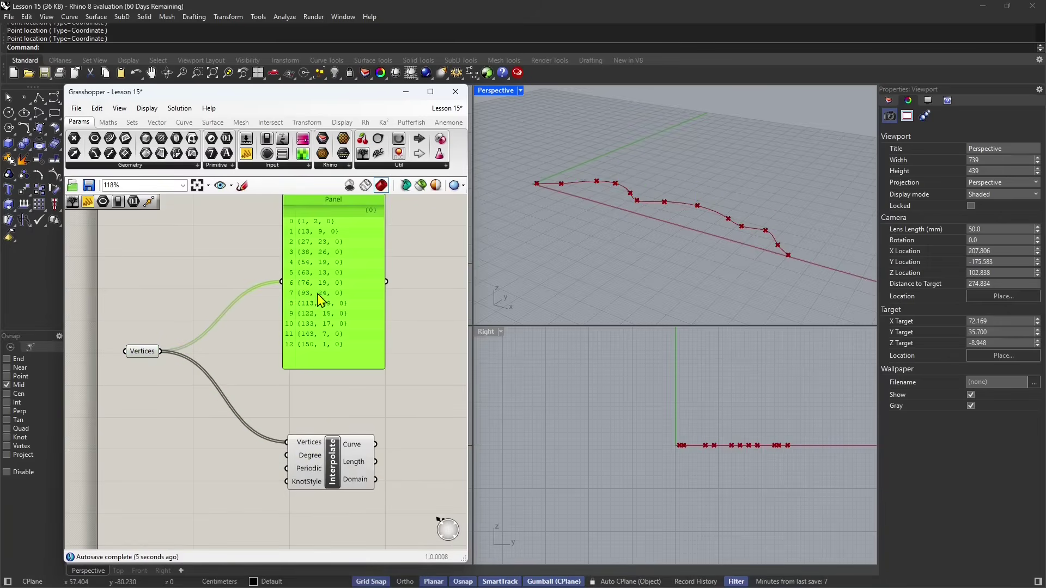
{"action": "left_click_drag", "start_coordinate": [317, 294], "coordinate": [319, 310]}
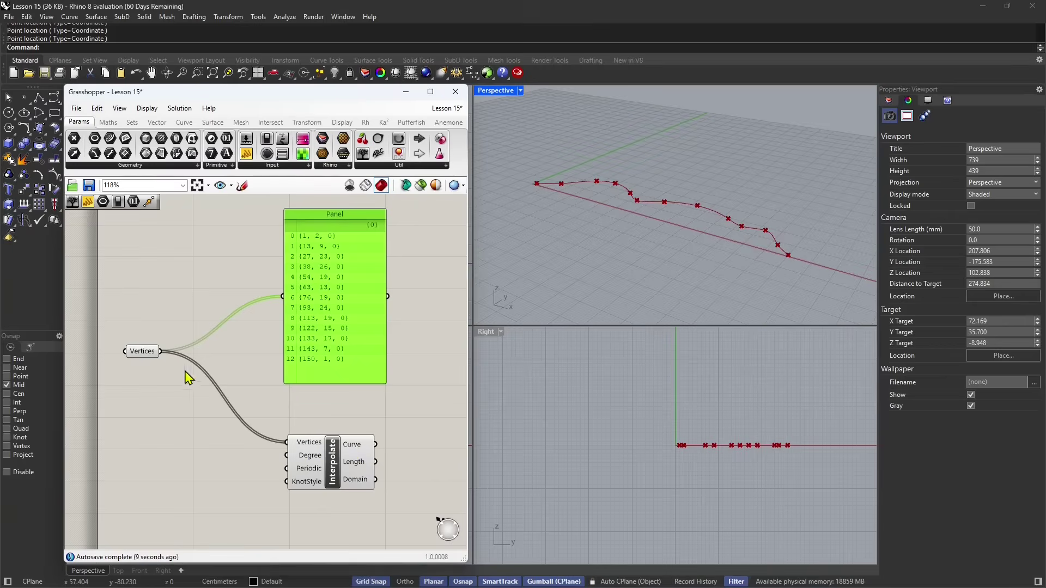
Step: Try Reverse on the Vertices parameter to flip the list feeding the panel, and switch it back off
{"action": "scroll", "coordinate": [152, 357], "scroll_direction": "up", "scroll_amount": 3}
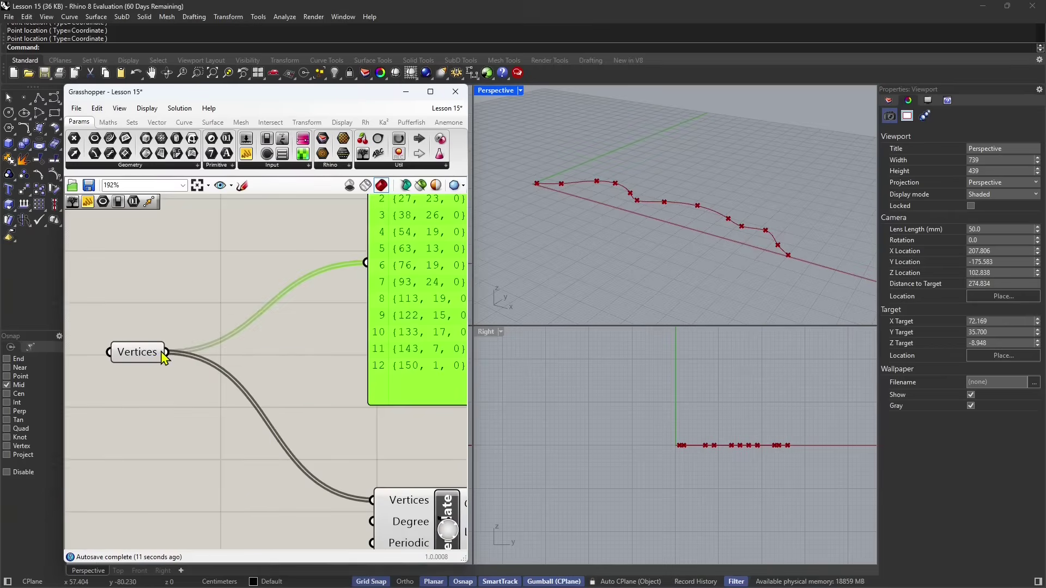
{"action": "right_click", "coordinate": [163, 357]}
{"action": "left_click", "coordinate": [189, 436]}
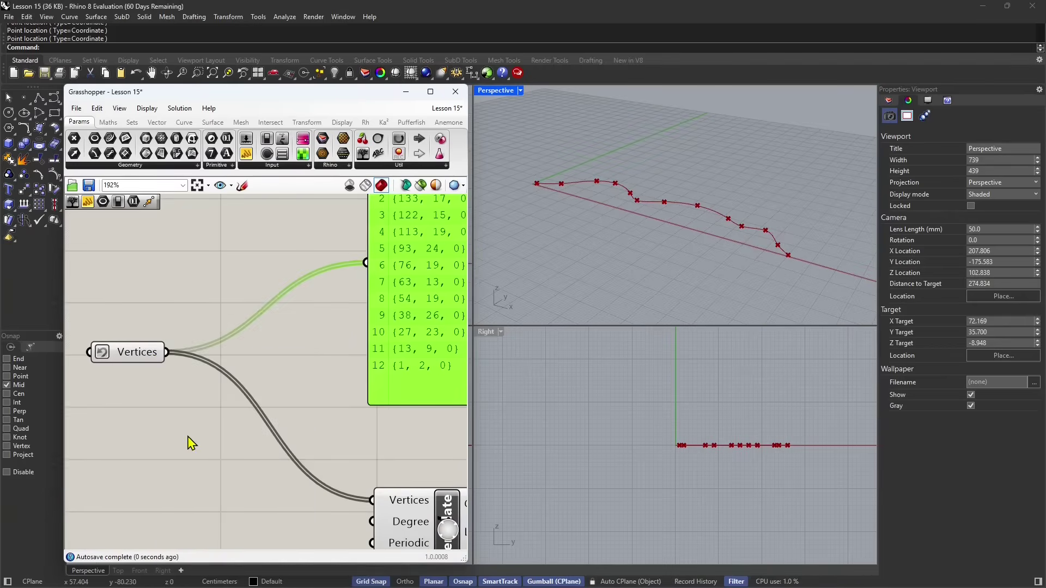
{"action": "scroll", "coordinate": [187, 442], "scroll_direction": "down", "scroll_amount": 2}
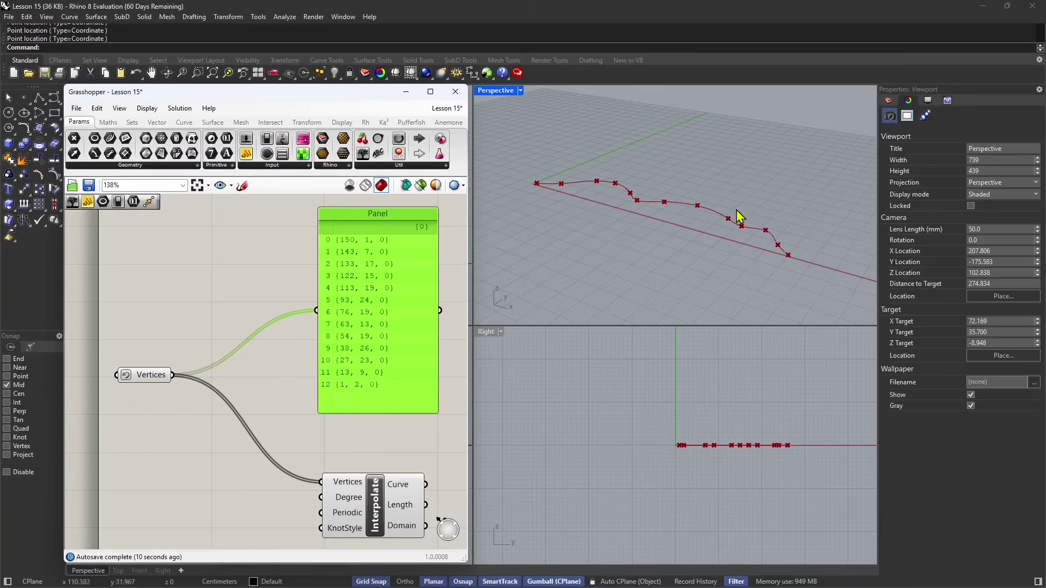
{"action": "right_click", "coordinate": [158, 385]}
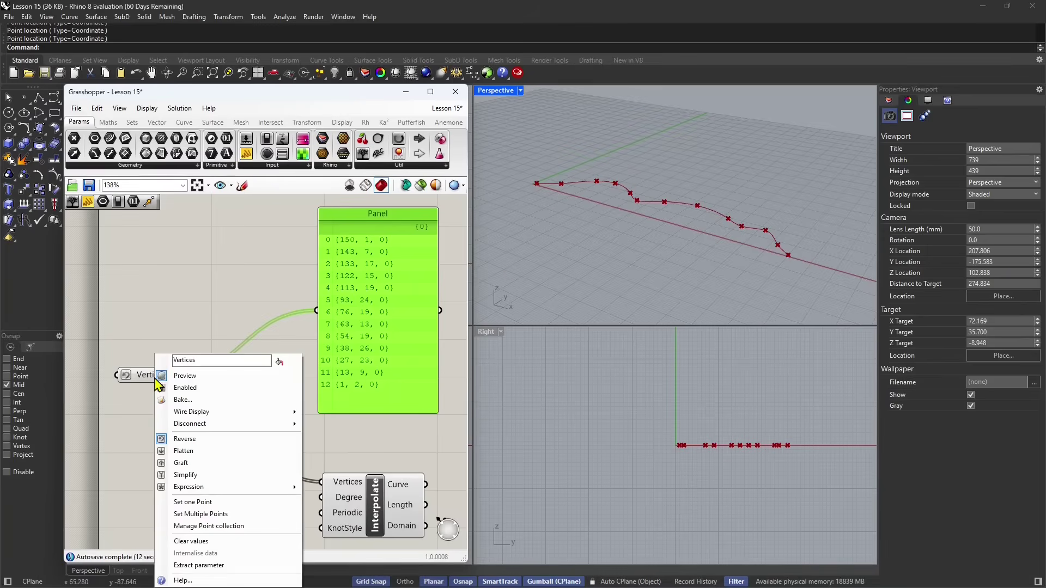
{"action": "left_click", "coordinate": [183, 439]}
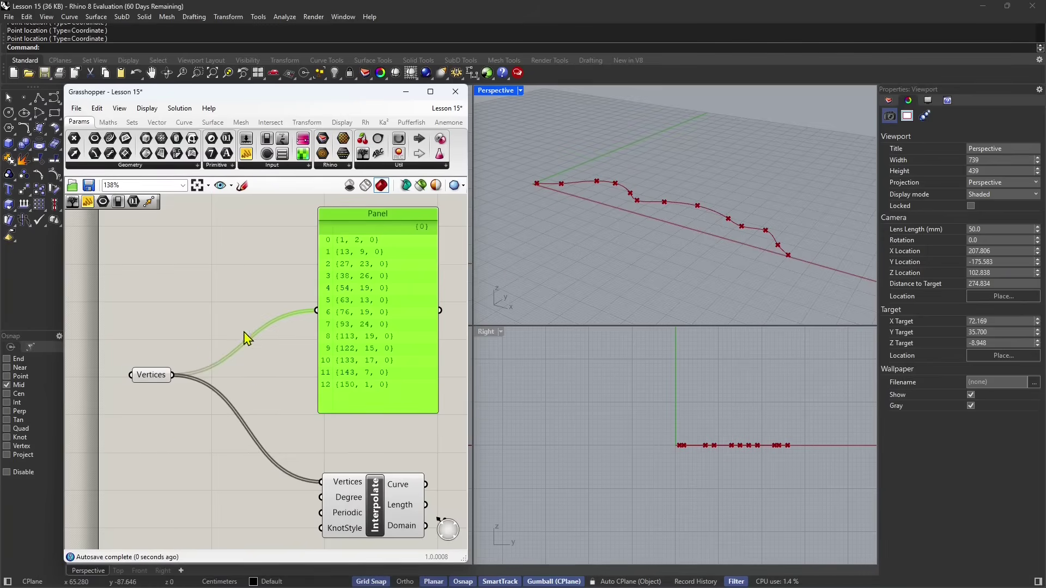
Step: Add a Reverse List component between the Vertices parameter and the panel
{"action": "mouse_move", "coordinate": [147, 376]}
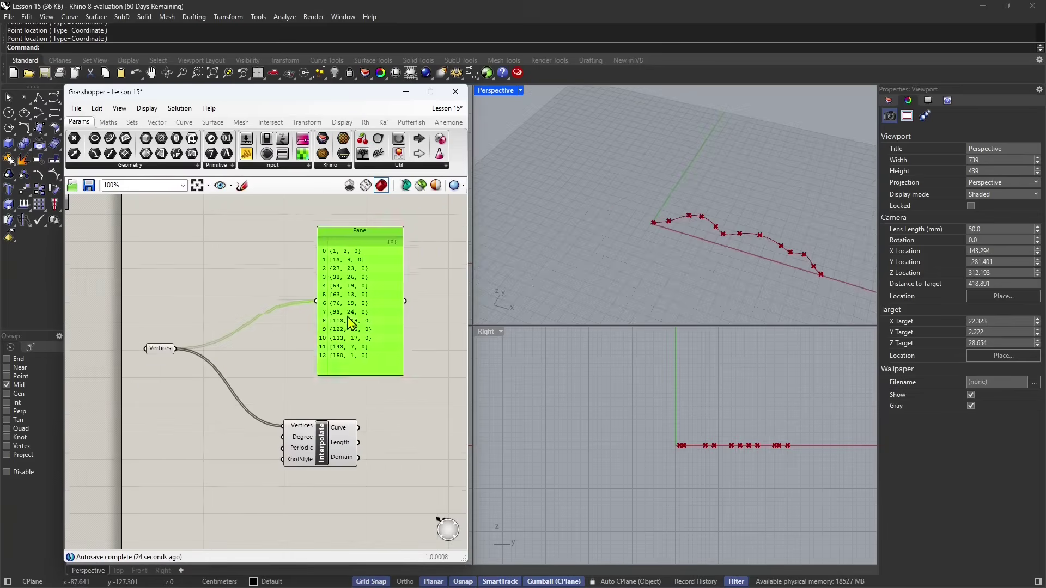
{"action": "left_click", "coordinate": [261, 360]}
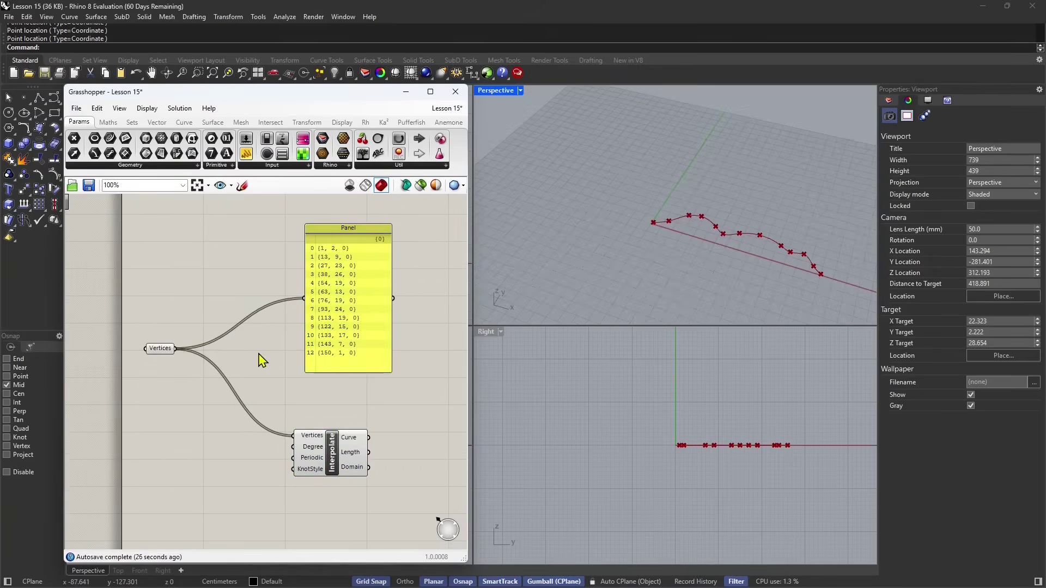
{"action": "double_click", "coordinate": [250, 357]}
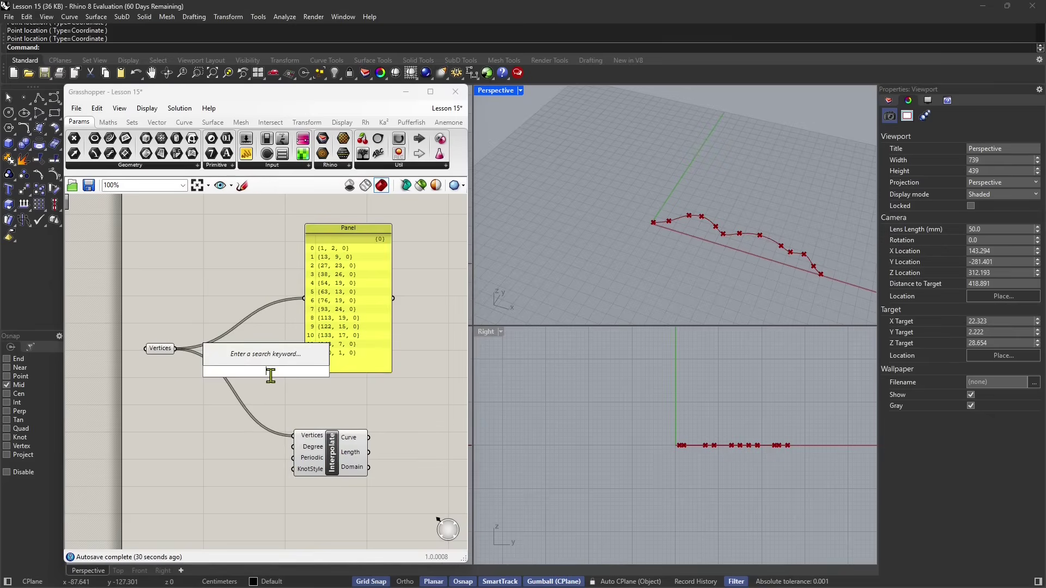
{"action": "type", "text": "reverse"}
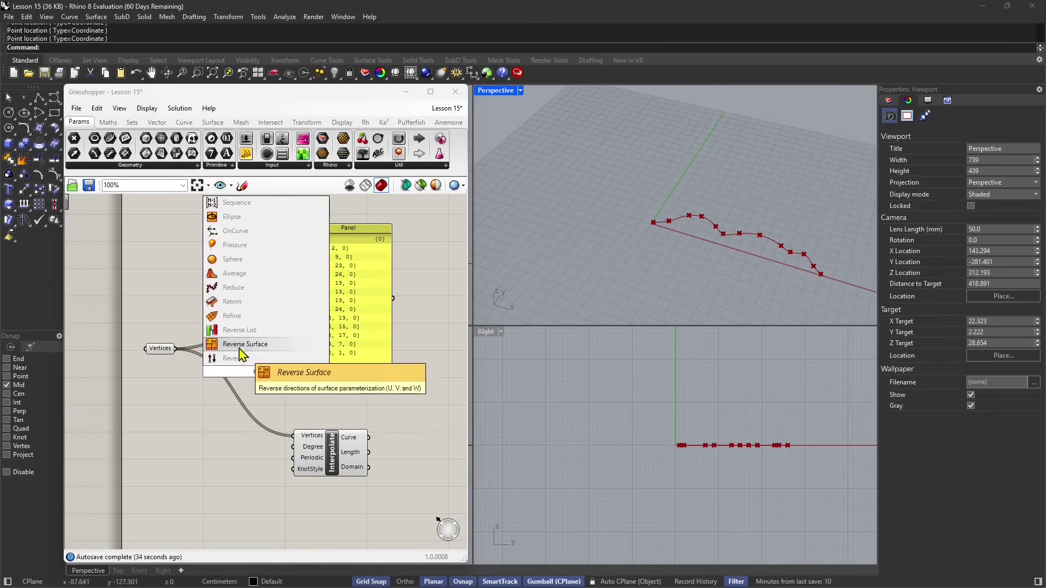
{"action": "left_click", "coordinate": [229, 331]}
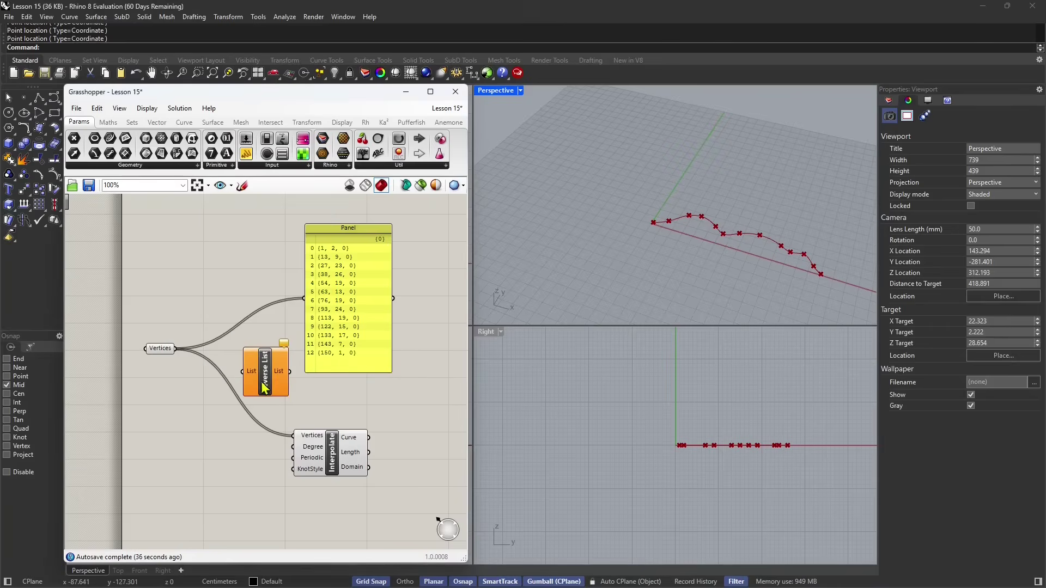
{"action": "left_click_drag", "start_coordinate": [262, 383], "coordinate": [258, 367]}
Step: Make room around Reverse List and wire it between the Vertices parameter and the panel
{"action": "left_click_drag", "start_coordinate": [333, 335], "coordinate": [363, 335]}
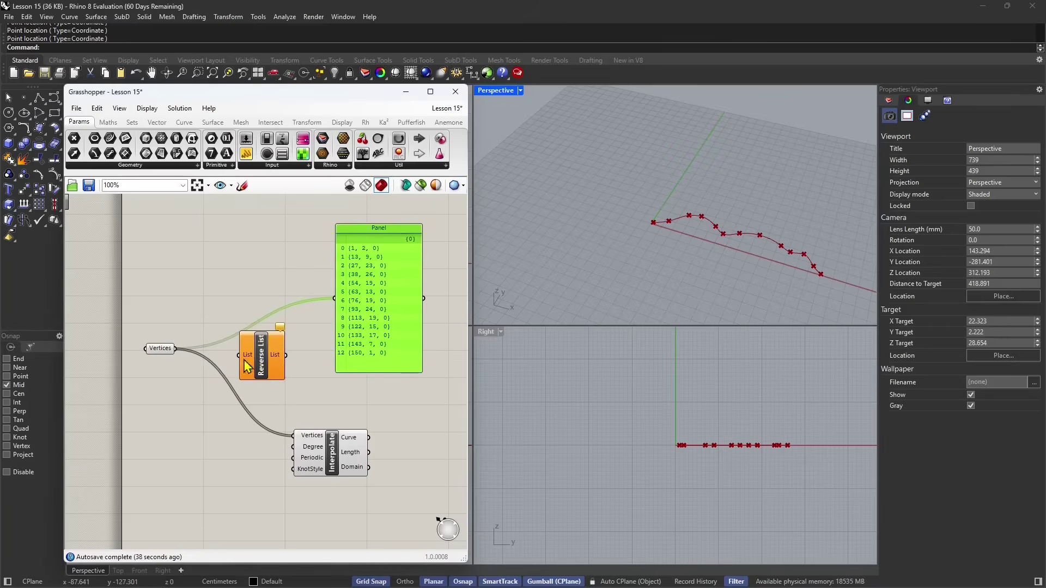
{"action": "left_click_drag", "start_coordinate": [228, 353], "coordinate": [334, 298]}
{"action": "left_click_drag", "start_coordinate": [261, 335], "coordinate": [272, 330]}
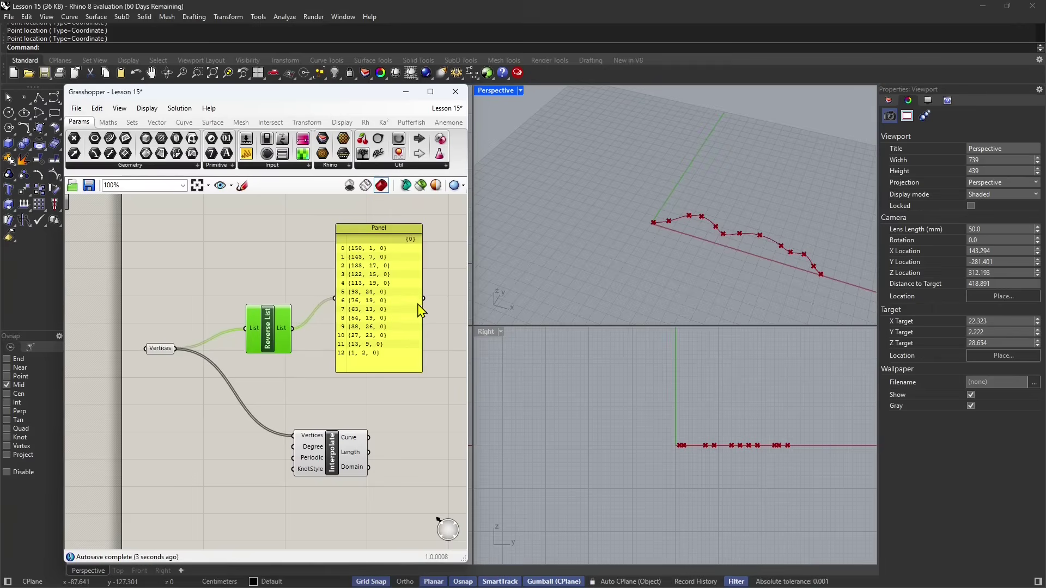
Step: Feed Interpolate's Vertices input from the panel's output and arrange the four components in sequence
{"action": "left_click_drag", "start_coordinate": [424, 299], "coordinate": [411, 398]}
{"action": "scroll", "coordinate": [208, 428], "scroll_direction": "down", "scroll_amount": 1}
{"action": "scroll", "coordinate": [205, 422], "scroll_direction": "down", "scroll_amount": 1}
{"action": "scroll", "coordinate": [232, 376], "scroll_direction": "down", "scroll_amount": 2}
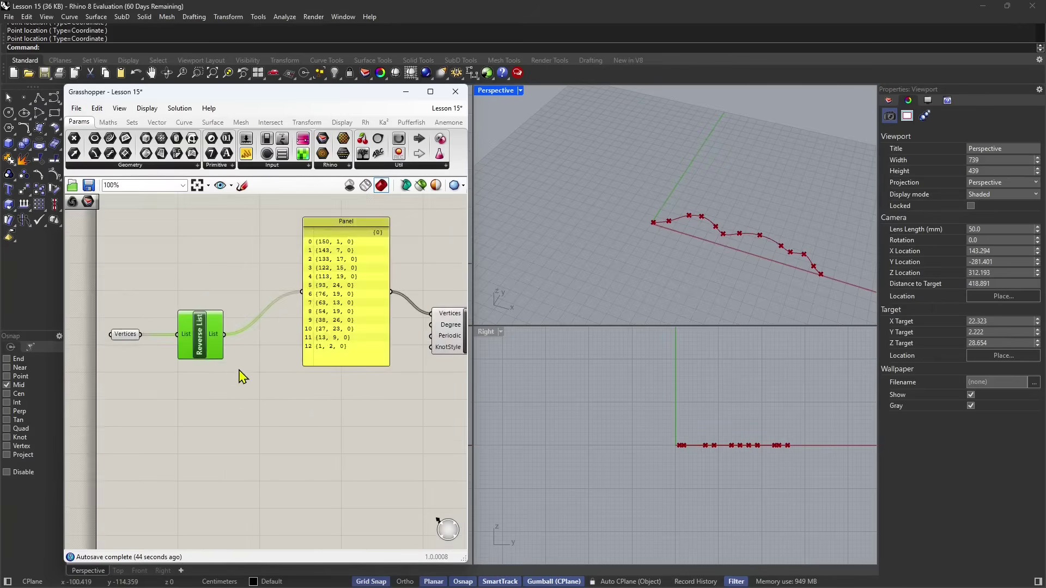
{"action": "left_click_drag", "start_coordinate": [213, 346], "coordinate": [214, 330]}
{"action": "left_click_drag", "start_coordinate": [147, 346], "coordinate": [147, 365]}
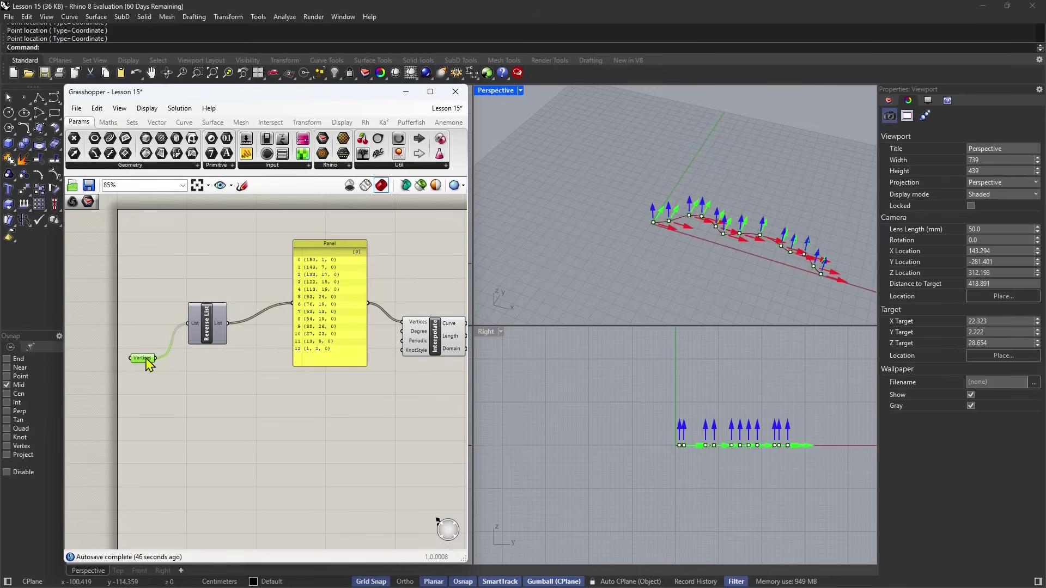
Step: Duplicate the Vertices parameter and place the copy below the original
{"action": "mouse_move", "coordinate": [678, 257]}
{"action": "right_mouse_down"}
{"action": "mouse_move", "coordinate": [697, 255]}
{"action": "mouse_move", "coordinate": [671, 242]}
{"action": "right_mouse_up"}
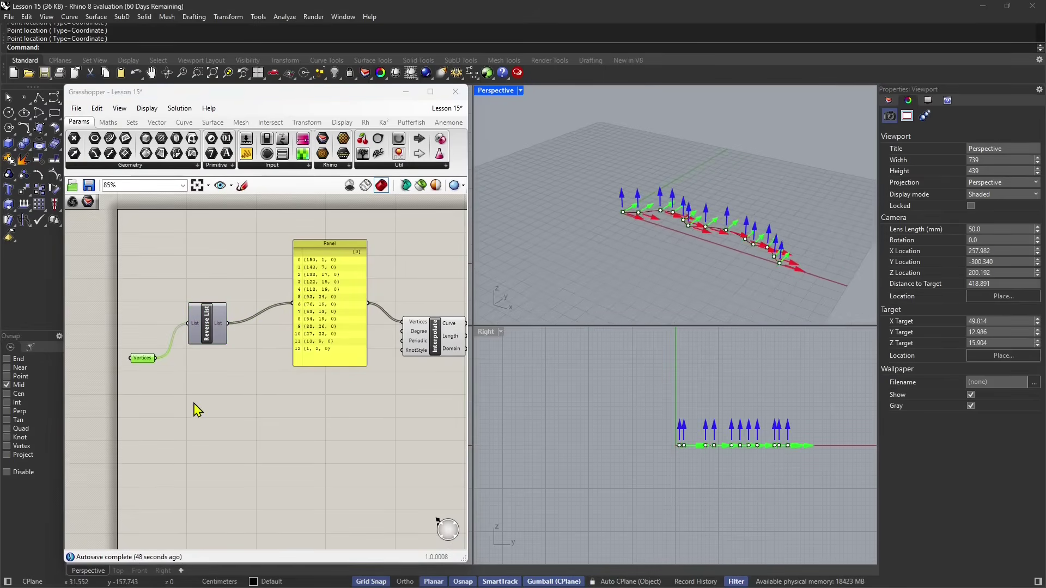
{"action": "left_click", "coordinate": [144, 366]}
{"action": "left_click", "coordinate": [144, 359]}
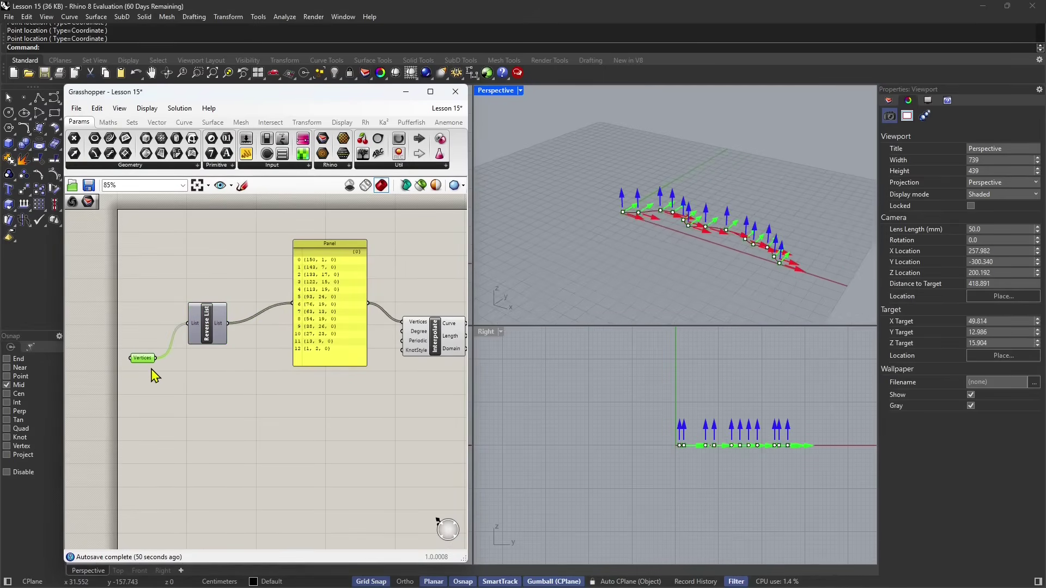
{"action": "left_click_drag", "start_coordinate": [147, 360], "coordinate": [150, 418], "text": "alt"}
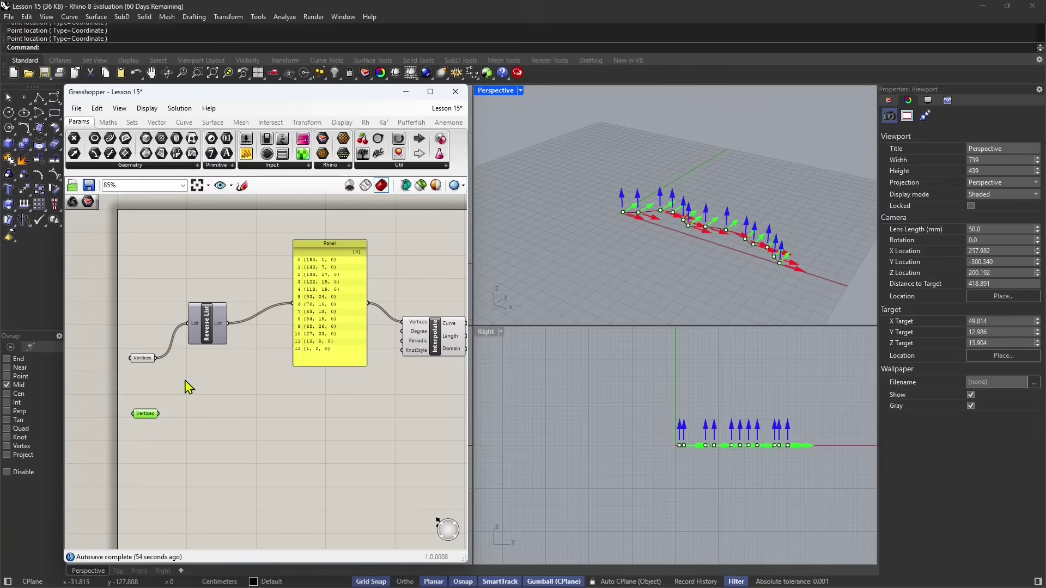
{"action": "right_click_drag", "start_coordinate": [648, 260], "coordinate": [630, 247]}
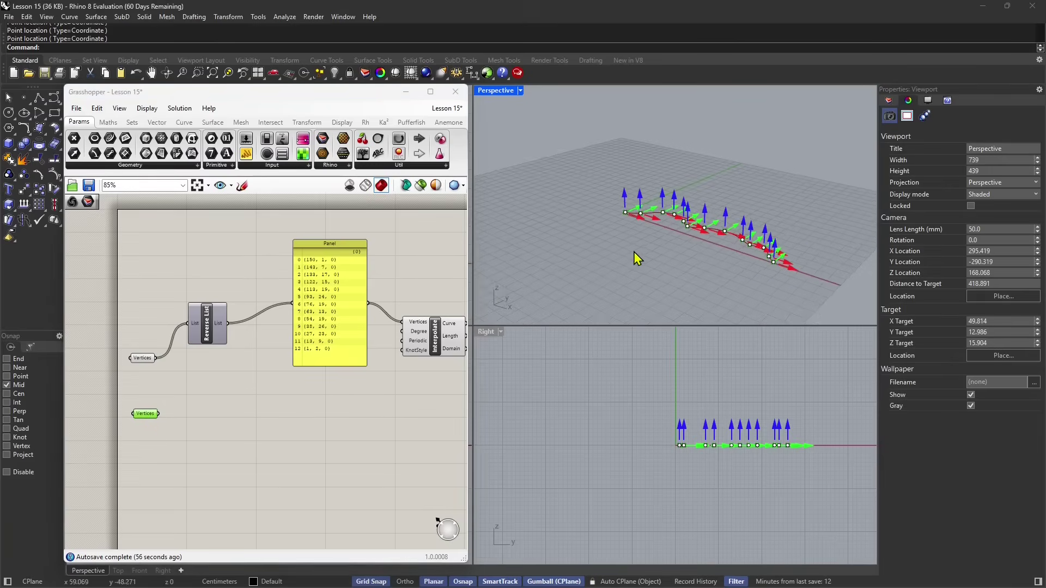
Step: Duplicate the Interpolate component beside the copied Vertices parameter and connect that parameter to its Vertices input
{"action": "left_click", "coordinate": [431, 344]}
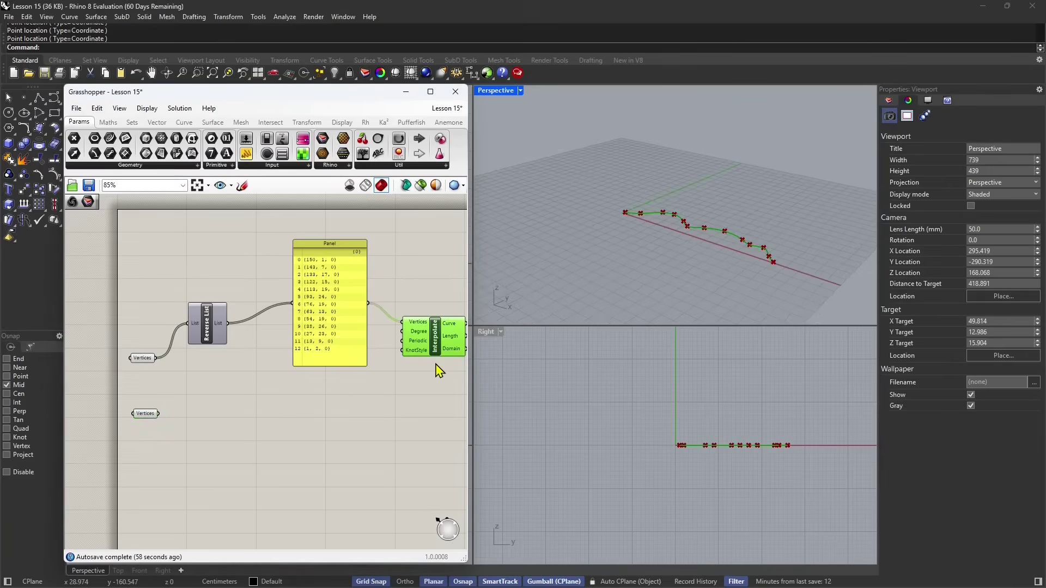
{"action": "key", "text": "ctrl+c"}
{"action": "key", "text": "ctrl+v"}
{"action": "left_click_drag", "start_coordinate": [442, 349], "coordinate": [280, 447]}
{"action": "left_click_drag", "start_coordinate": [159, 414], "coordinate": [240, 420]}
{"action": "left_click_drag", "start_coordinate": [145, 414], "coordinate": [148, 420]}
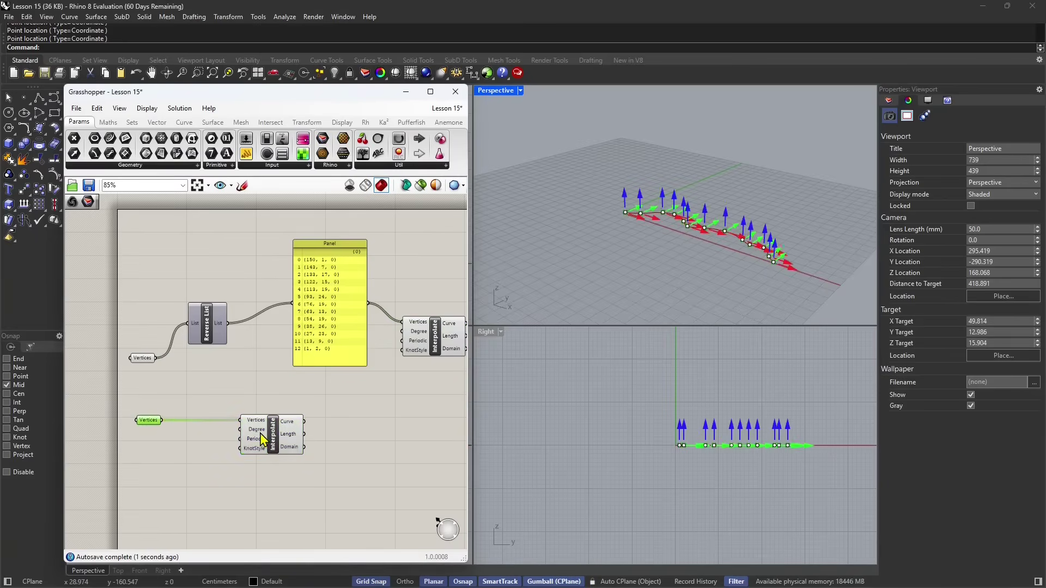
Step: Raise all points of the copied Vertices parameter vertically above the original point set in the Perspective view
{"action": "left_click", "coordinate": [262, 440]}
{"action": "scroll", "coordinate": [270, 439], "scroll_direction": "up", "scroll_amount": 3}
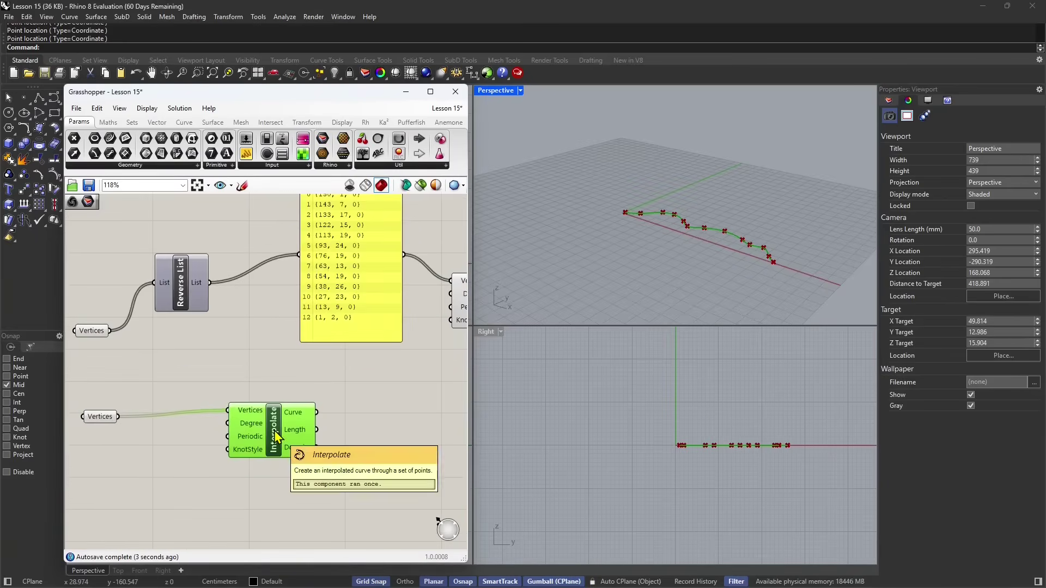
{"action": "left_click", "coordinate": [105, 418]}
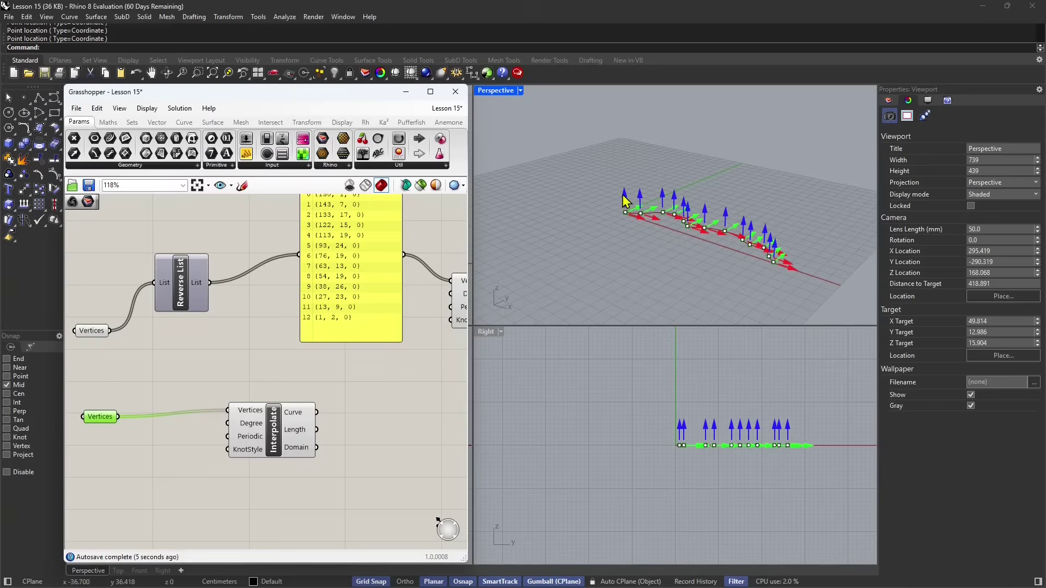
{"action": "left_click_drag", "start_coordinate": [624, 201], "coordinate": [675, 143]}
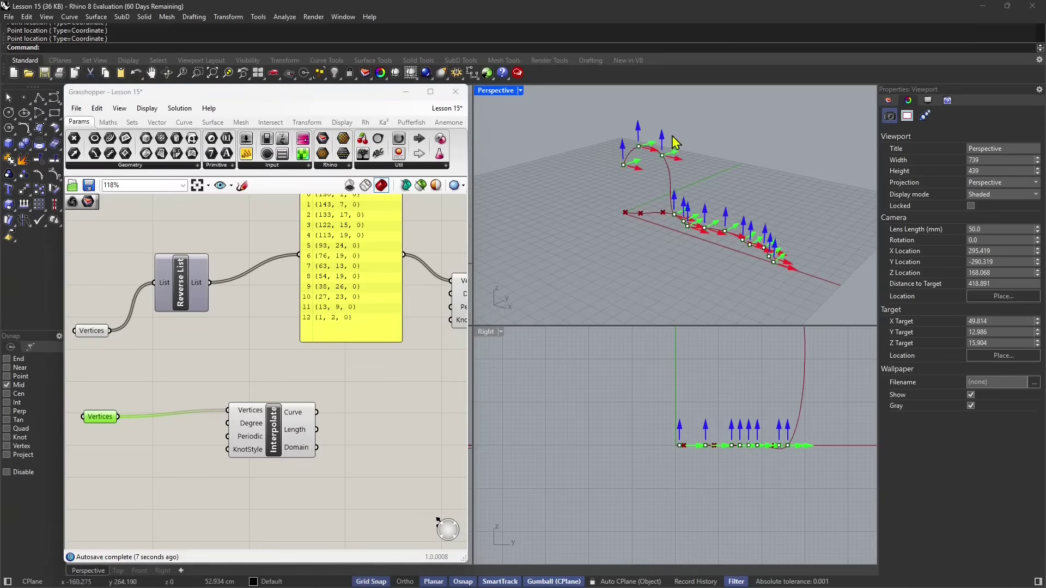
{"action": "left_click_drag", "start_coordinate": [675, 197], "coordinate": [713, 149]}
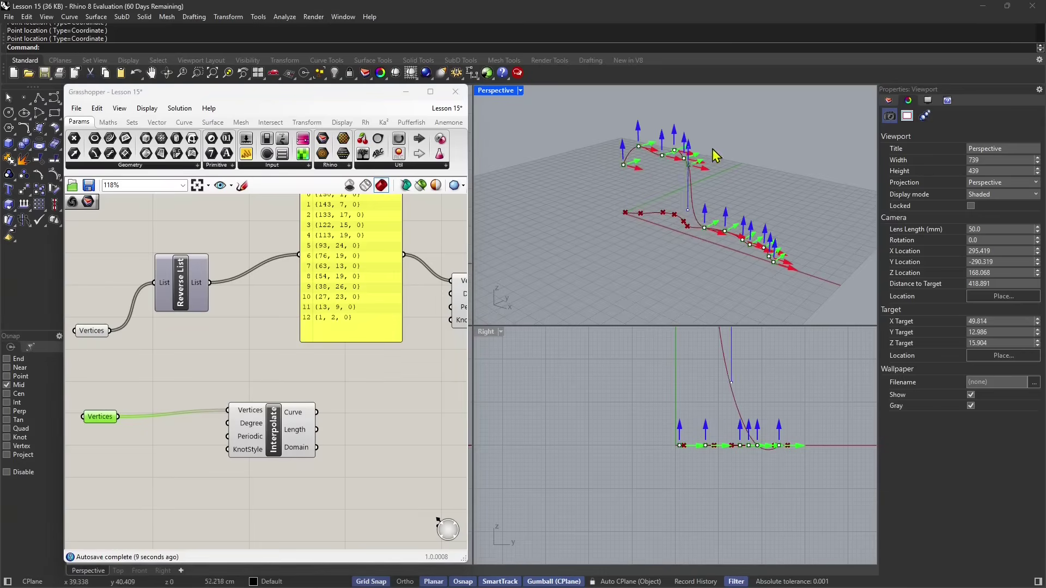
{"action": "left_click_drag", "start_coordinate": [705, 215], "coordinate": [728, 158]}
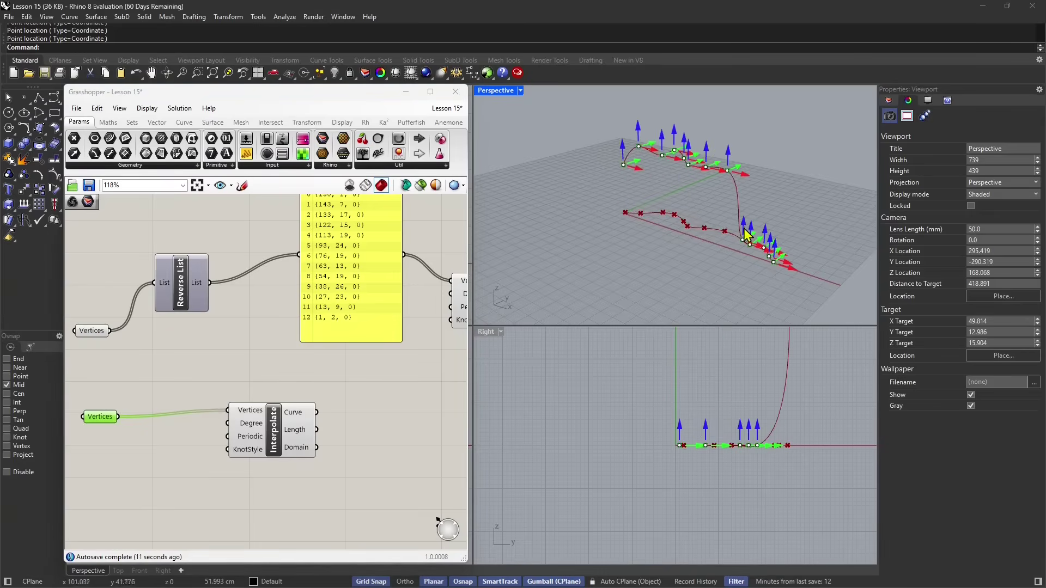
{"action": "left_click_drag", "start_coordinate": [744, 228], "coordinate": [756, 152]}
{"action": "left_click_drag", "start_coordinate": [766, 234], "coordinate": [782, 187]}
{"action": "left_click_drag", "start_coordinate": [776, 244], "coordinate": [780, 199]}
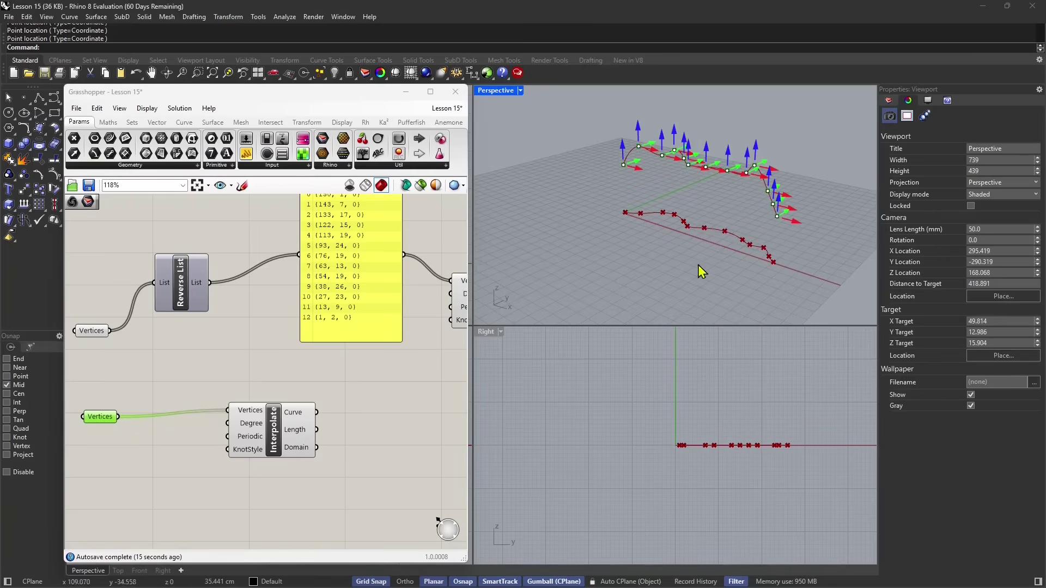
Step: Line up the two Interpolate components one above the other, beyond the panel
{"action": "scroll", "coordinate": [258, 405], "scroll_direction": "down", "scroll_amount": 3}
{"action": "left_click_drag", "start_coordinate": [276, 428], "coordinate": [253, 432]}
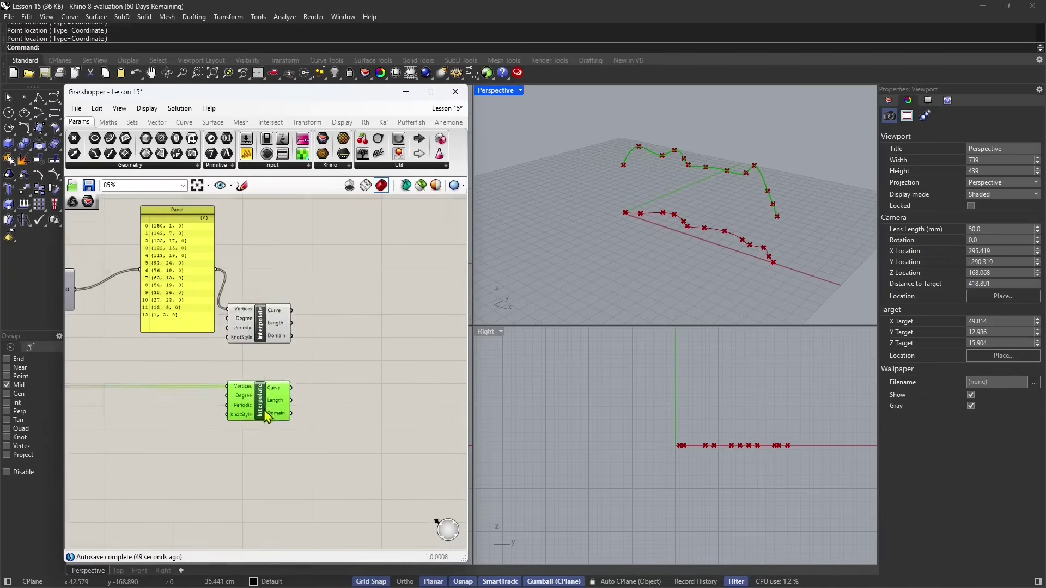
{"action": "left_click_drag", "start_coordinate": [261, 324], "coordinate": [286, 320]}
{"action": "left_click_drag", "start_coordinate": [268, 402], "coordinate": [291, 400]}
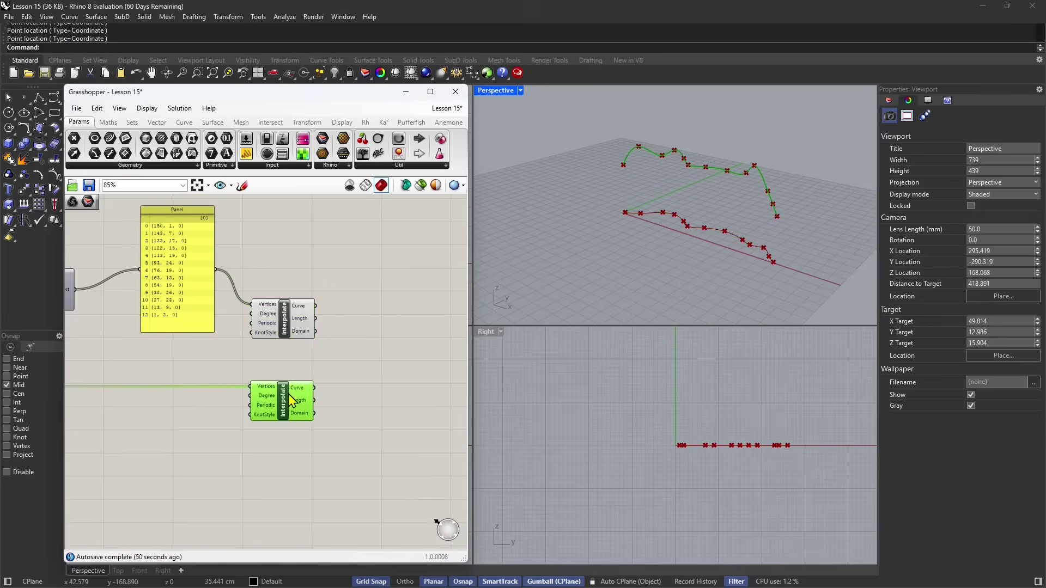
{"action": "right_click_drag", "start_coordinate": [332, 411], "coordinate": [269, 412]}
{"action": "left_click", "coordinate": [318, 355]}
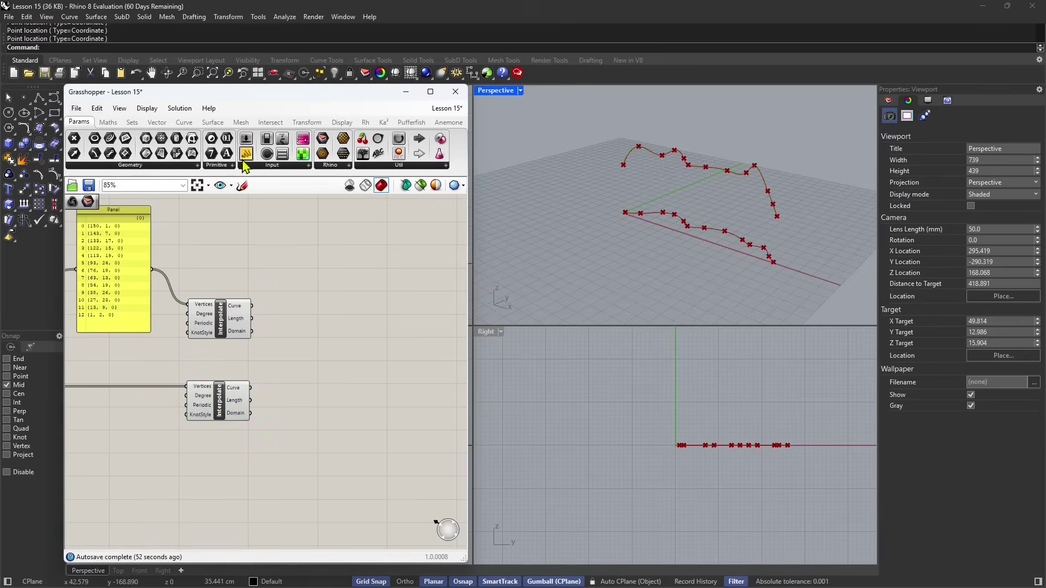
Step: Add a Fit Loft component and connect the Curve outputs of both Interpolate components to its Curves input
{"action": "left_click", "coordinate": [213, 122]}
{"action": "left_click", "coordinate": [244, 167]}
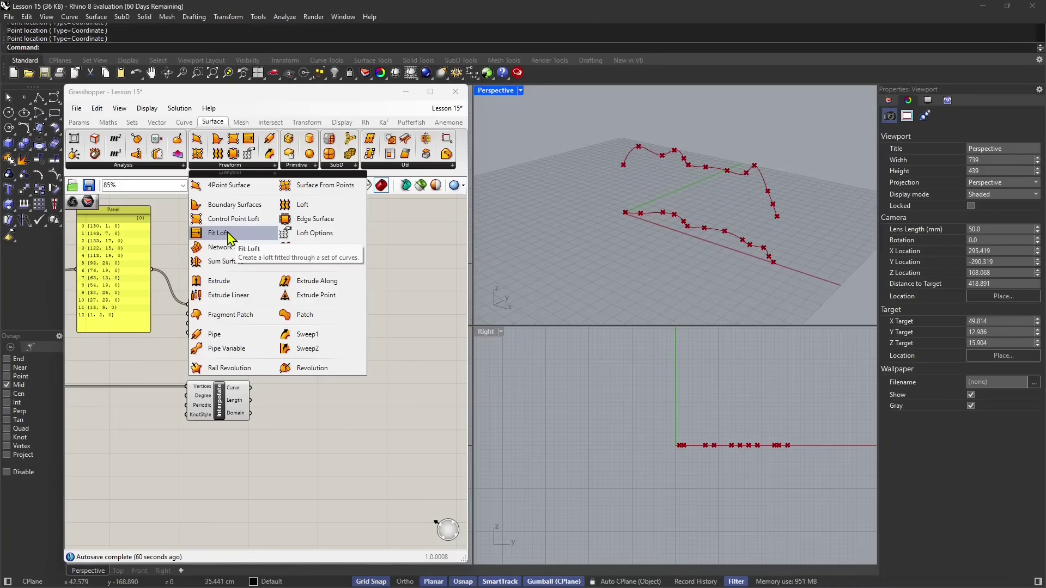
{"action": "left_click_drag", "start_coordinate": [228, 234], "coordinate": [329, 366]}
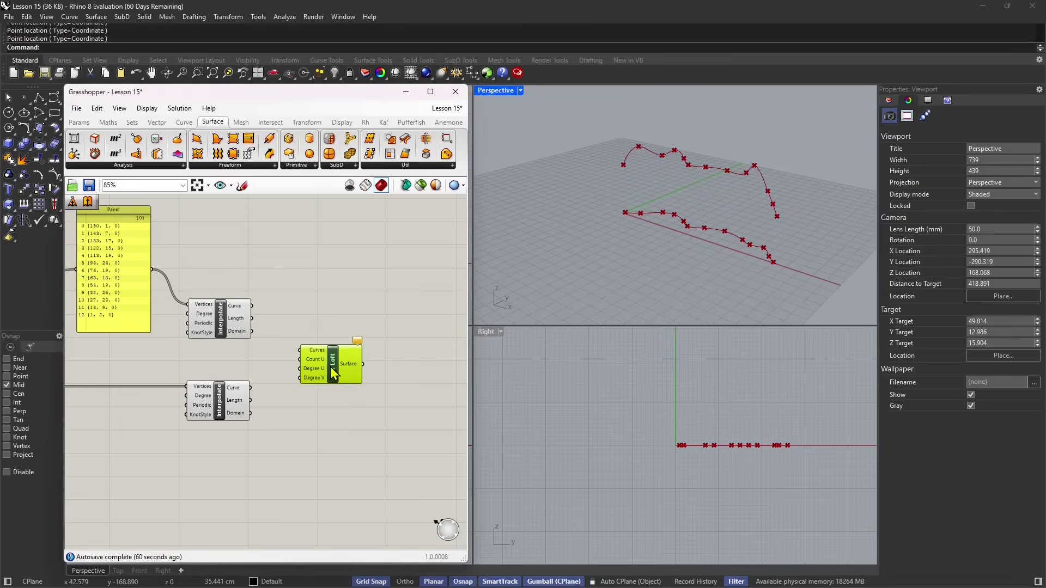
{"action": "left_click_drag", "start_coordinate": [251, 306], "coordinate": [319, 355]}
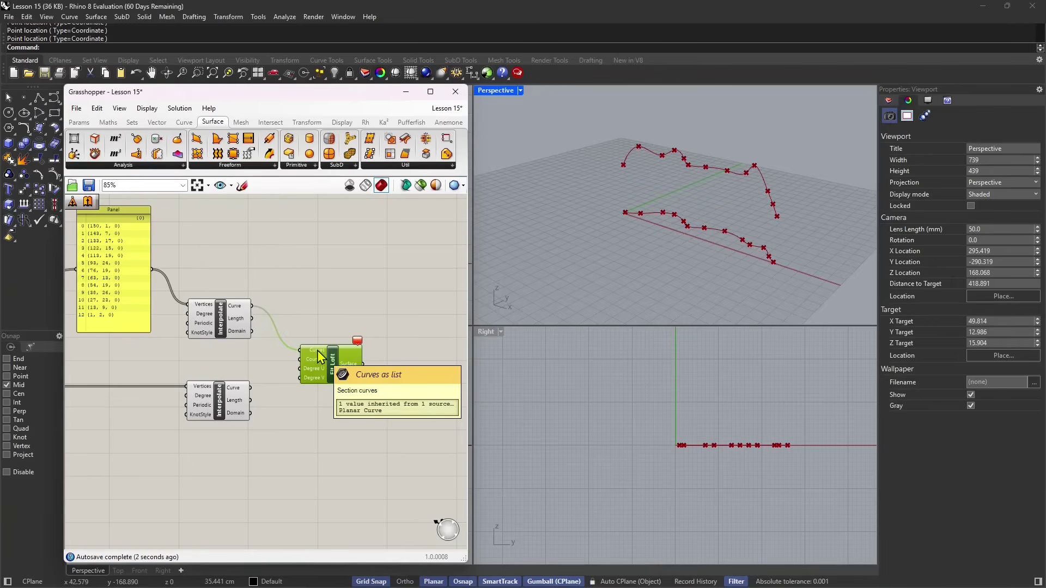
{"action": "left_click_drag", "start_coordinate": [318, 357], "coordinate": [341, 359]}
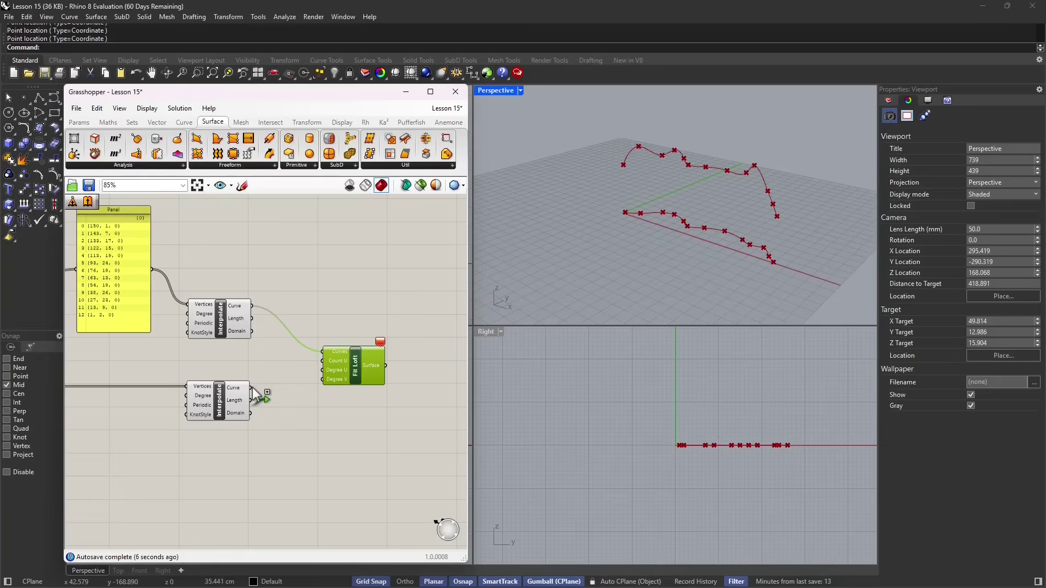
{"action": "left_click_drag", "start_coordinate": [253, 387], "coordinate": [359, 385], "text": "shift"}
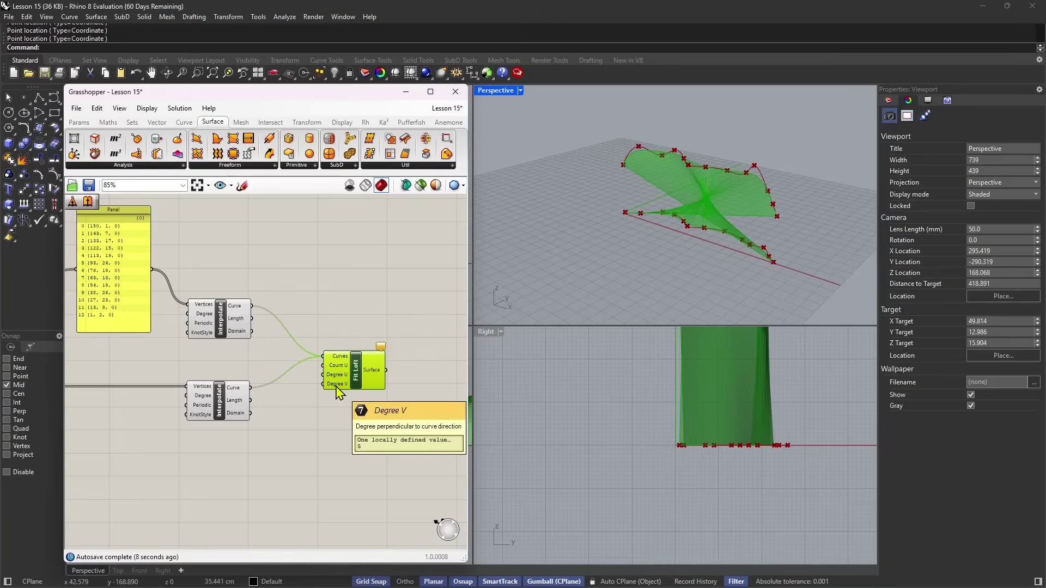
{"action": "left_click_drag", "start_coordinate": [333, 386], "coordinate": [337, 391]}
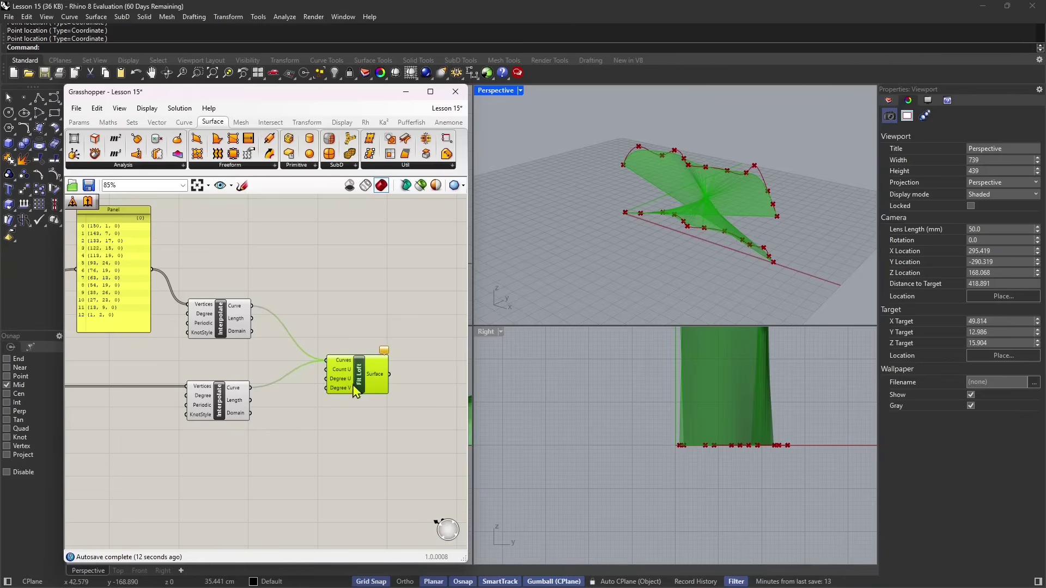
Step: Examine the loft from several angles and compare it with the original Vertices parameter, Reverse List and the panel's point order
{"action": "scroll", "coordinate": [336, 397], "scroll_direction": "down", "scroll_amount": 2}
{"action": "mouse_move", "coordinate": [678, 213]}
{"action": "right_mouse_down"}
{"action": "mouse_move", "coordinate": [639, 203]}
{"action": "mouse_move", "coordinate": [675, 200]}
{"action": "right_mouse_up"}
{"action": "scroll", "coordinate": [188, 399], "scroll_direction": "up", "scroll_amount": 2}
{"action": "right_click_drag", "start_coordinate": [188, 399], "coordinate": [228, 358]}
{"action": "left_click_drag", "start_coordinate": [206, 303], "coordinate": [223, 319]}
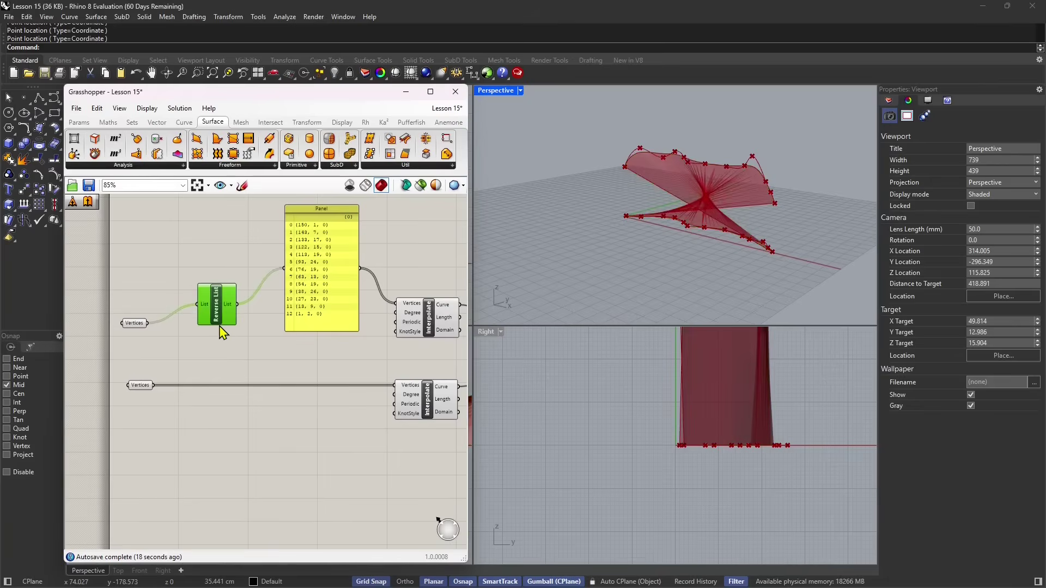
{"action": "left_click_drag", "start_coordinate": [135, 323], "coordinate": [141, 319]}
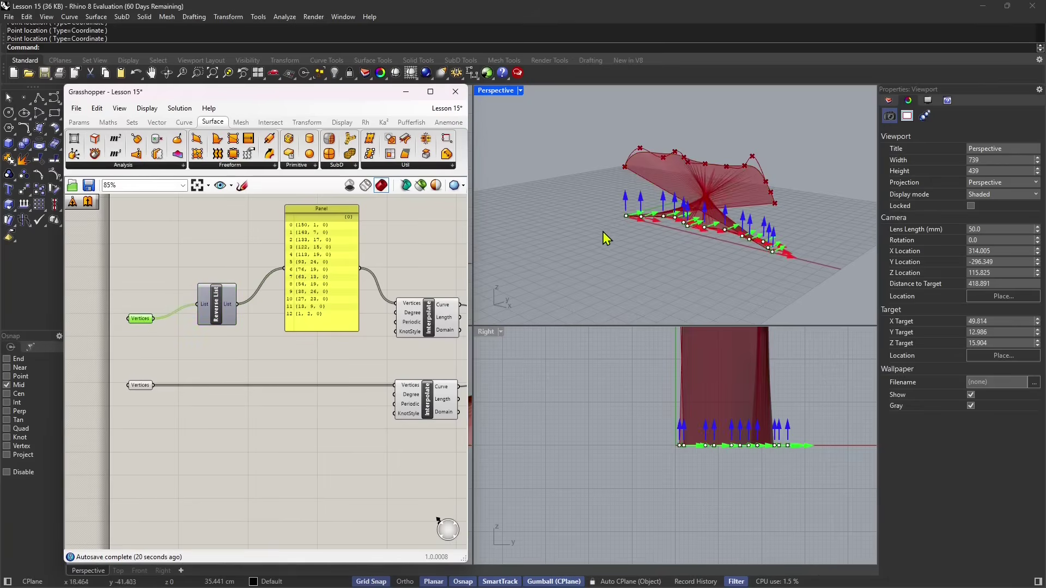
{"action": "right_click_drag", "start_coordinate": [603, 231], "coordinate": [670, 267]}
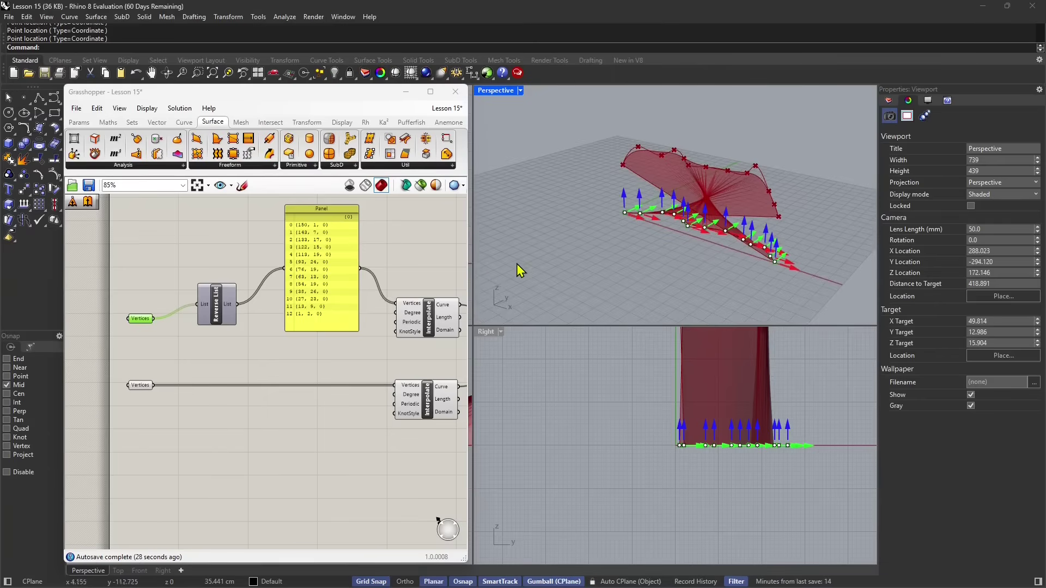
{"action": "left_click", "coordinate": [309, 245]}
{"action": "left_click_drag", "start_coordinate": [319, 218], "coordinate": [311, 223]}
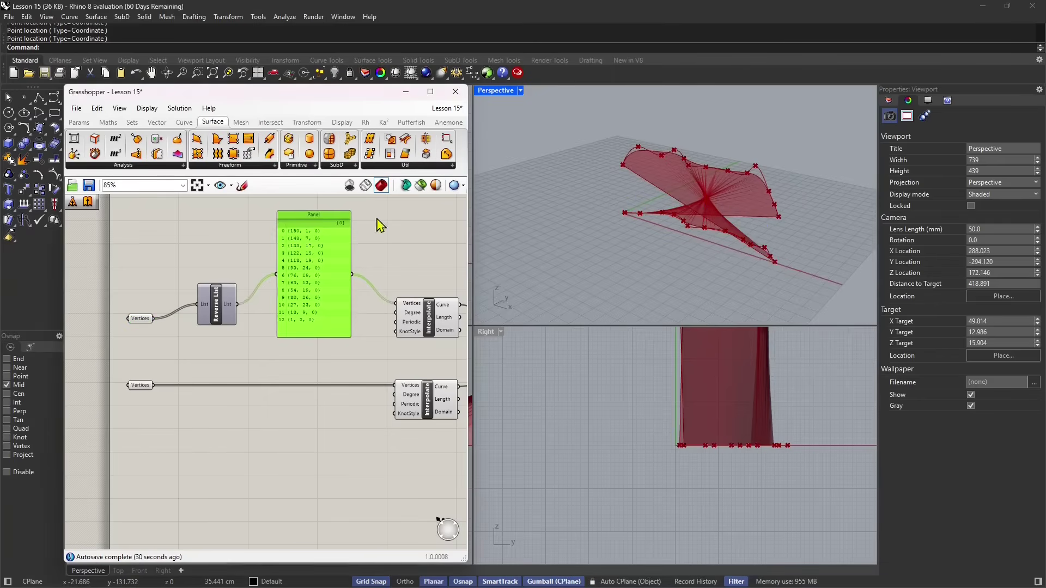
{"action": "right_click_drag", "start_coordinate": [643, 220], "coordinate": [752, 196]}
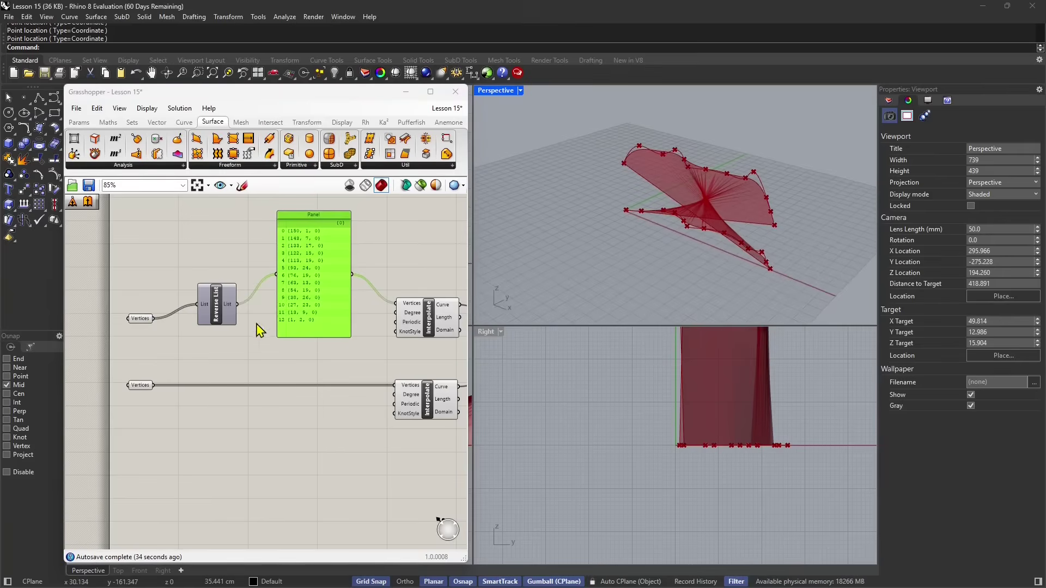
{"action": "left_click", "coordinate": [223, 321]}
{"action": "left_click", "coordinate": [140, 320]}
{"action": "scroll", "coordinate": [137, 322], "scroll_direction": "up", "scroll_amount": 3}
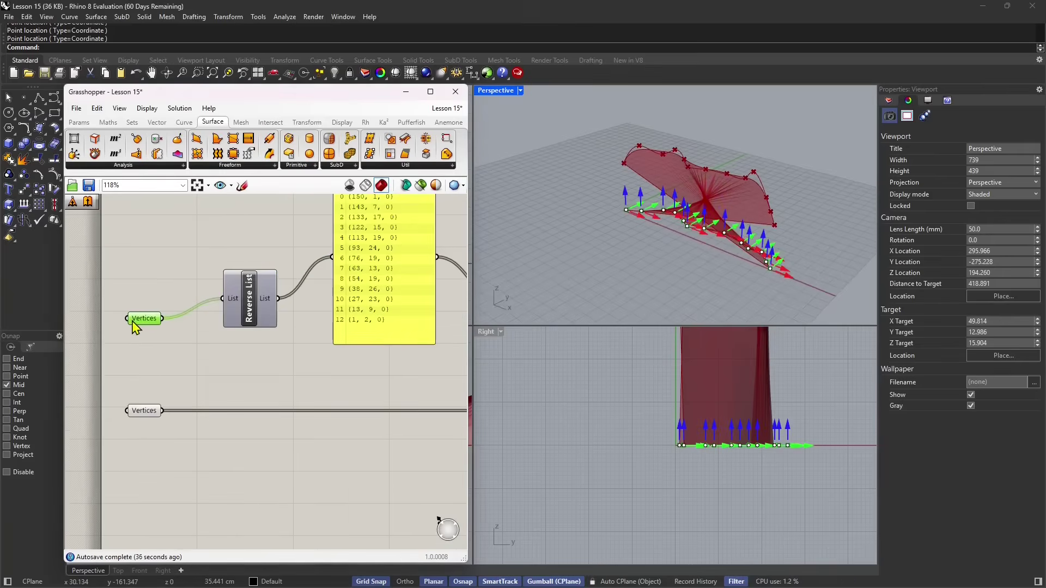
Step: Apply Reverse to the copied Vertices parameter so that both lofted curves run in the same direction
{"action": "left_click", "coordinate": [145, 412]}
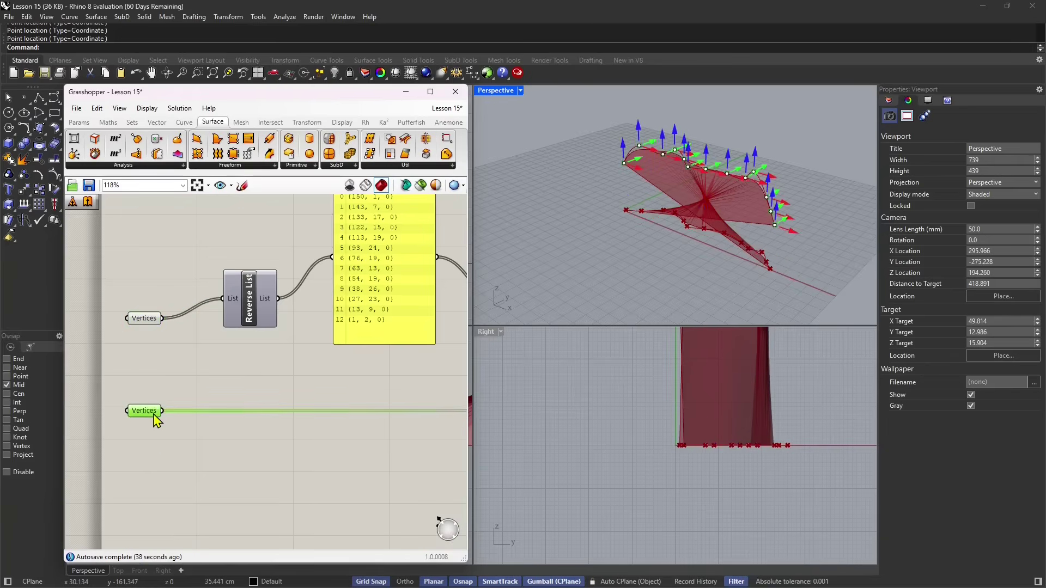
{"action": "right_click", "coordinate": [160, 415]}
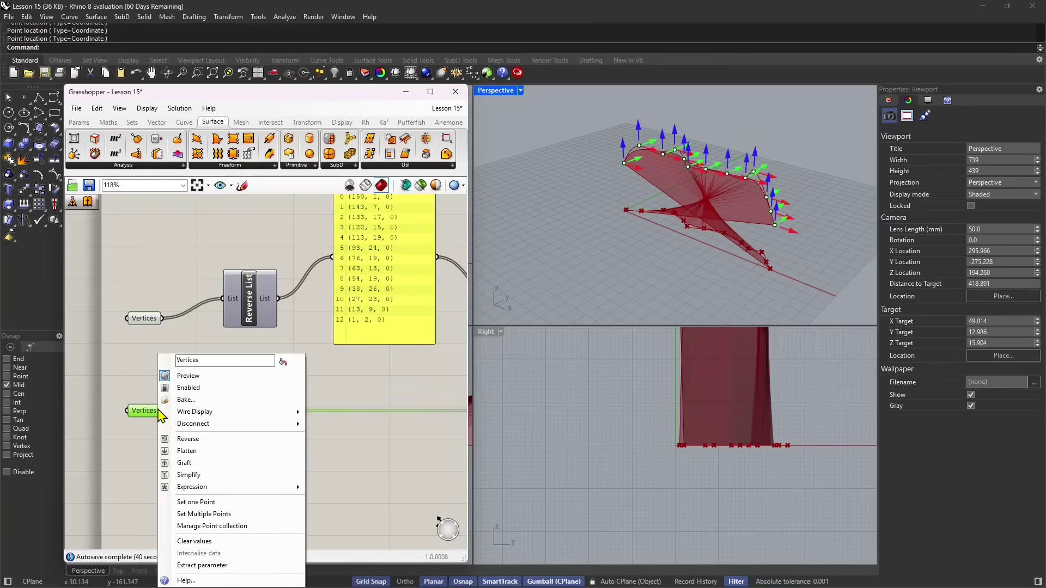
{"action": "left_click", "coordinate": [188, 440]}
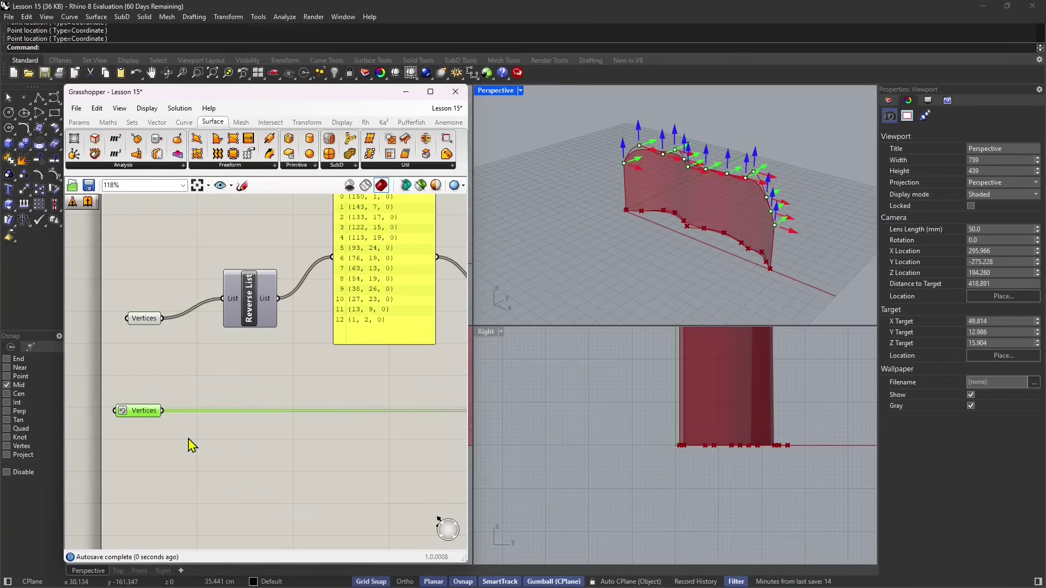
{"action": "scroll", "coordinate": [763, 251], "scroll_direction": "up", "scroll_amount": 2}
{"action": "mouse_move", "coordinate": [763, 245]}
{"action": "right_mouse_down"}
{"action": "mouse_move", "coordinate": [630, 252]}
{"action": "mouse_move", "coordinate": [763, 246]}
{"action": "right_mouse_up"}
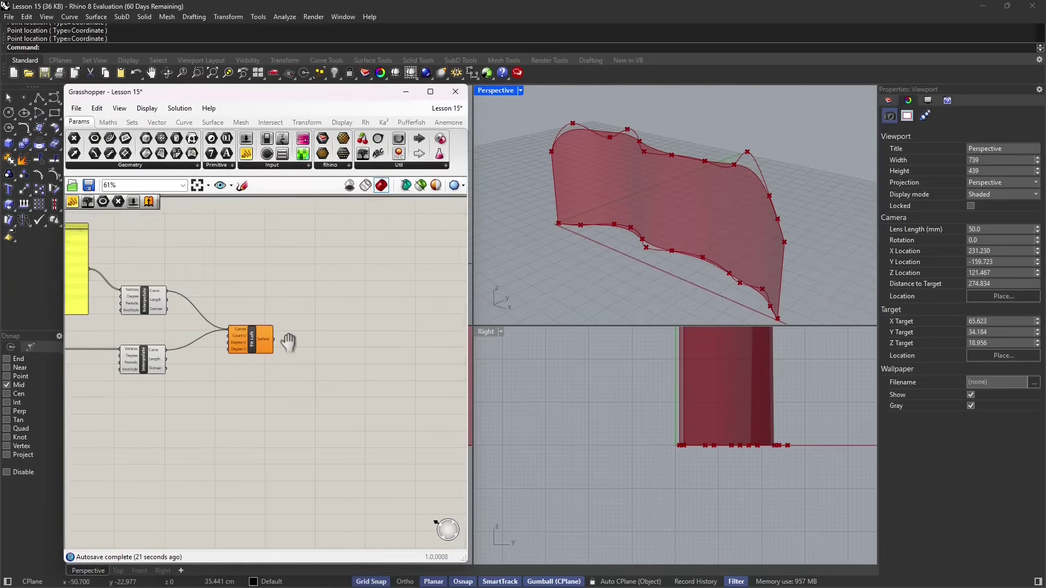
Step: Add a Divide Surface component and connect Fit Loft's Surface output to its Surface input
{"action": "right_click_drag", "start_coordinate": [281, 344], "coordinate": [216, 351]}
{"action": "left_click", "coordinate": [208, 352]}
{"action": "scroll", "coordinate": [209, 354], "scroll_direction": "up", "scroll_amount": 1}
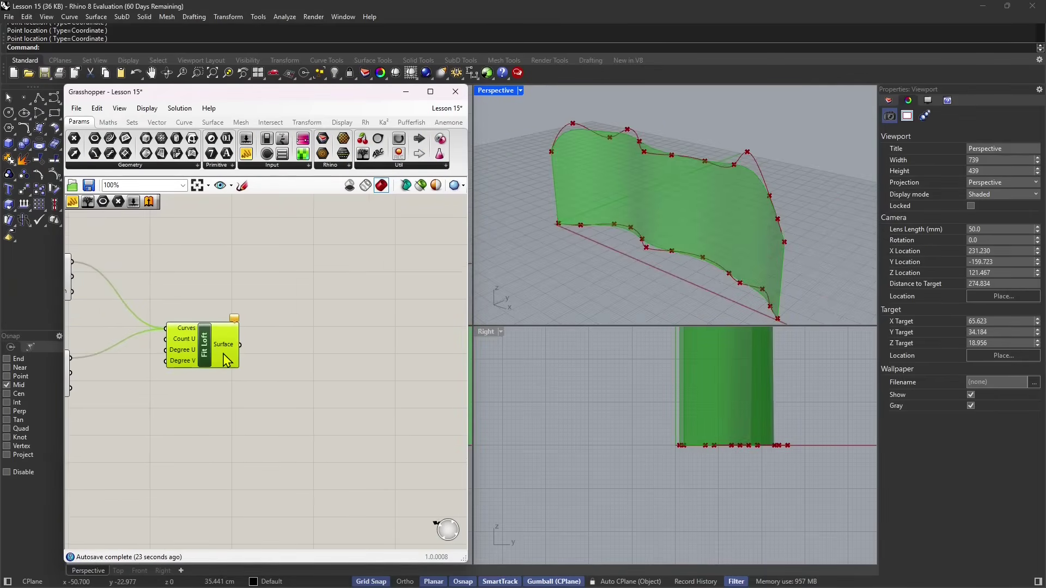
{"action": "left_click", "coordinate": [223, 123]}
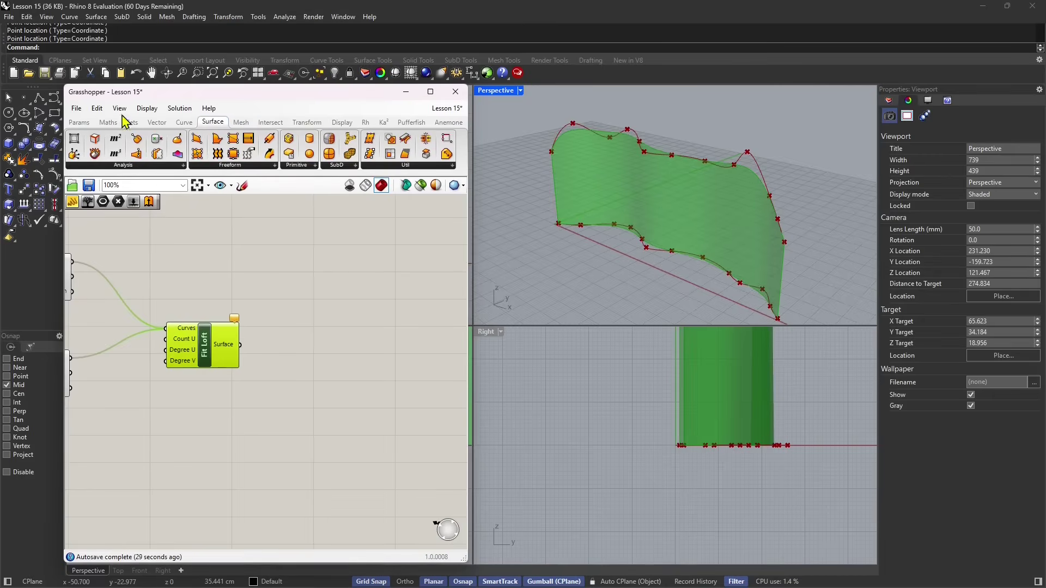
{"action": "left_click", "coordinate": [124, 166]}
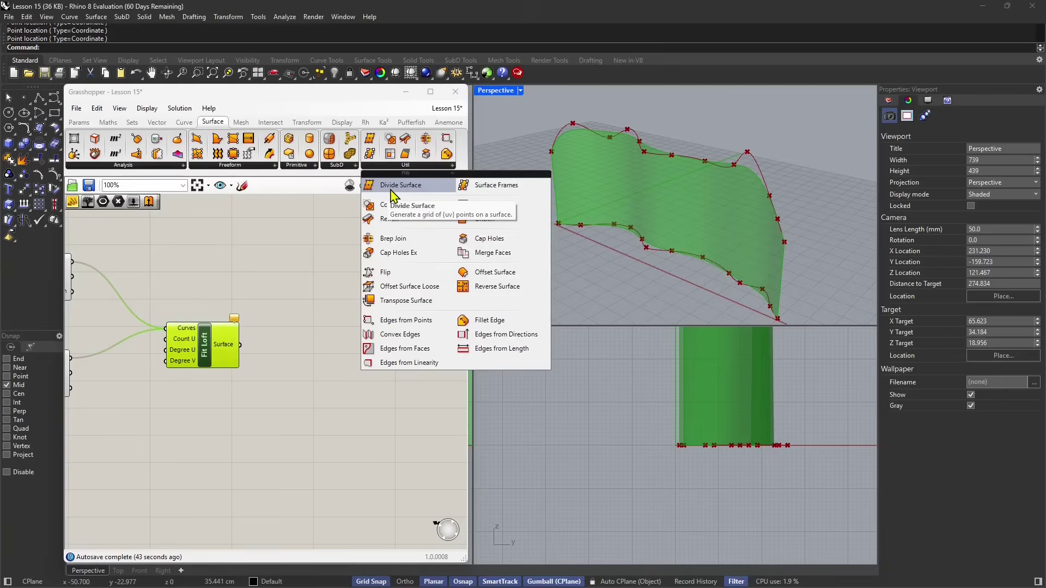
{"action": "left_click_drag", "start_coordinate": [388, 199], "coordinate": [328, 350]}
{"action": "left_click_drag", "start_coordinate": [261, 353], "coordinate": [285, 318]}
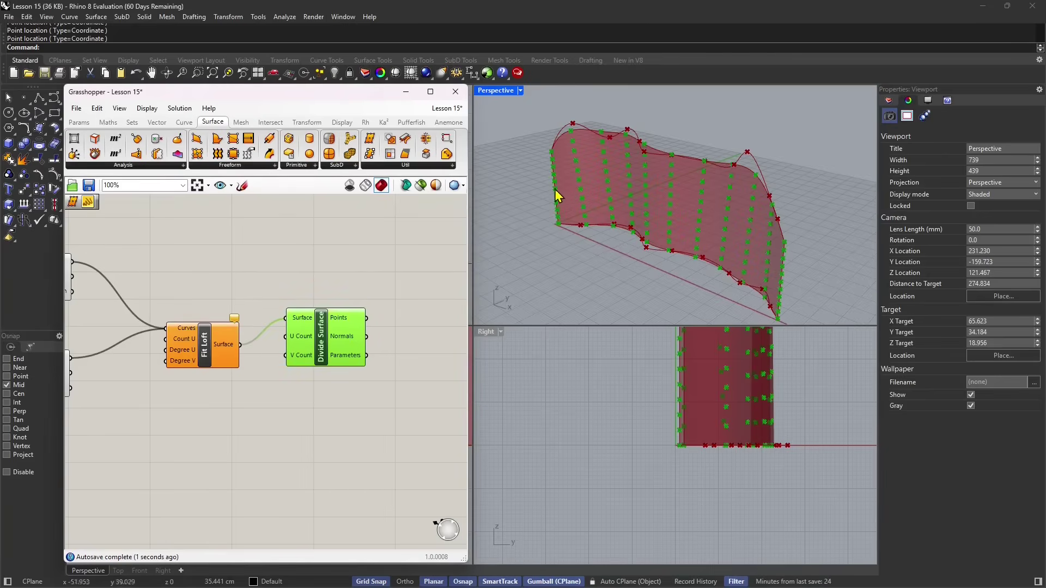
Step: Inspect the division points on the loft and arrange Fit Loft and Divide Surface side by side
{"action": "mouse_move", "coordinate": [681, 237]}
{"action": "right_mouse_down"}
{"action": "mouse_move", "coordinate": [695, 243]}
{"action": "mouse_move", "coordinate": [752, 214]}
{"action": "mouse_move", "coordinate": [713, 199]}
{"action": "mouse_move", "coordinate": [654, 212]}
{"action": "mouse_move", "coordinate": [661, 224]}
{"action": "mouse_move", "coordinate": [695, 226]}
{"action": "mouse_move", "coordinate": [670, 243]}
{"action": "right_mouse_up"}
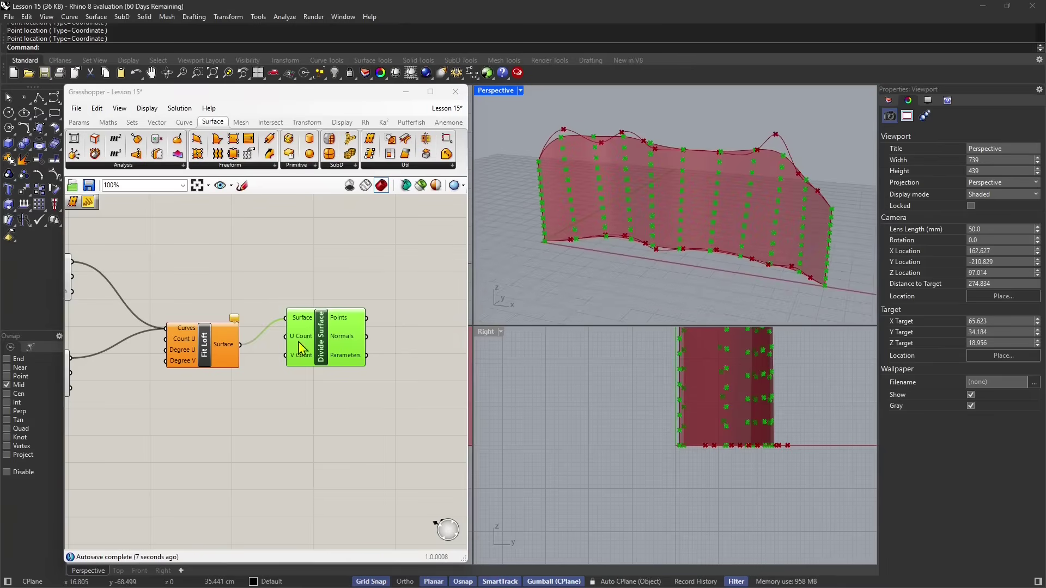
{"action": "left_click_drag", "start_coordinate": [309, 347], "coordinate": [334, 345]}
{"action": "left_click_drag", "start_coordinate": [211, 343], "coordinate": [212, 339]}
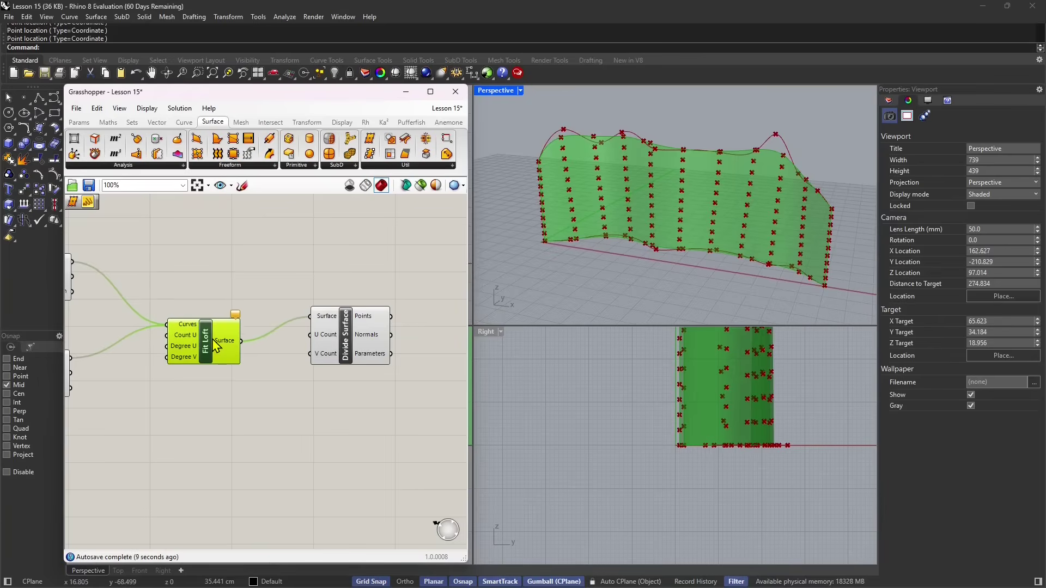
{"action": "left_click_drag", "start_coordinate": [332, 354], "coordinate": [302, 351]}
{"action": "scroll", "coordinate": [302, 348], "scroll_direction": "down", "scroll_amount": 2}
{"action": "right_click_drag", "start_coordinate": [333, 349], "coordinate": [247, 350]}
{"action": "scroll", "coordinate": [242, 348], "scroll_direction": "up", "scroll_amount": 2}
{"action": "left_click_drag", "start_coordinate": [215, 347], "coordinate": [226, 353]}
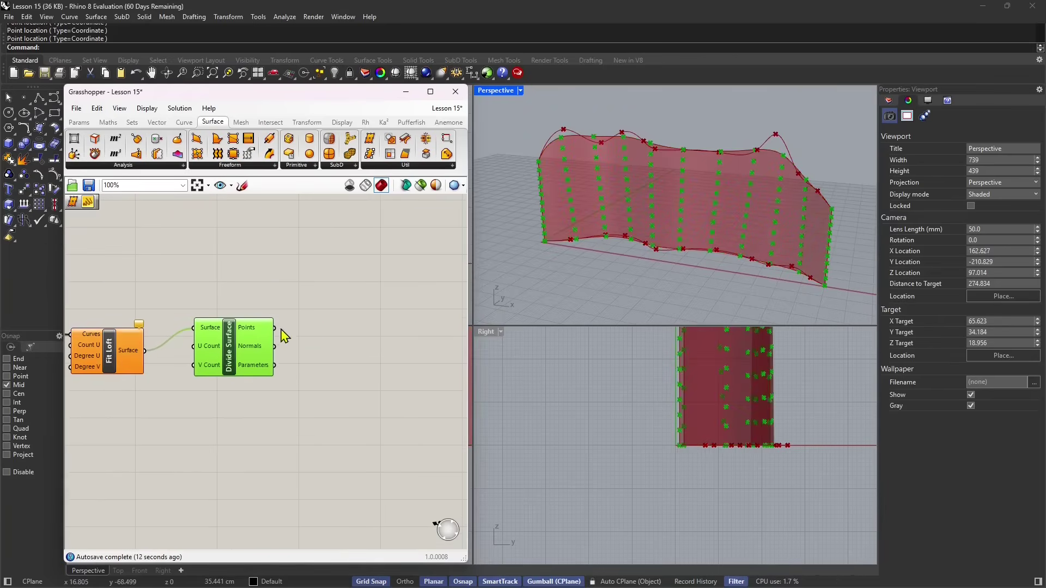
Step: Add a Panel beside Divide Surface, feed it from the Points output and enlarge it to show the point lists
{"action": "left_click", "coordinate": [79, 122]}
{"action": "left_click_drag", "start_coordinate": [246, 158], "coordinate": [353, 310]}
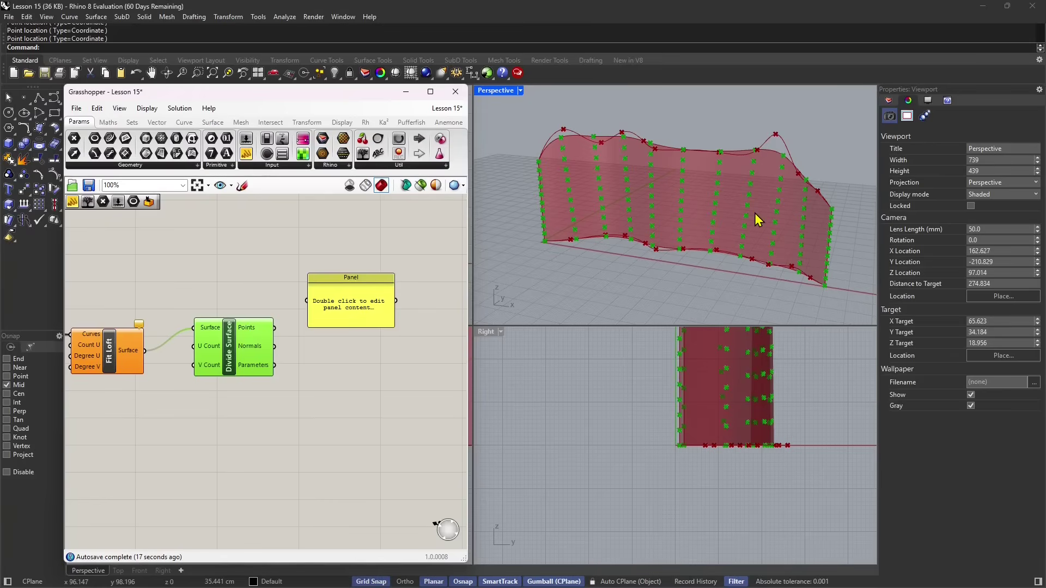
{"action": "left_click_drag", "start_coordinate": [353, 302], "coordinate": [382, 467]}
{"action": "scroll", "coordinate": [397, 365], "scroll_direction": "down", "scroll_amount": 2}
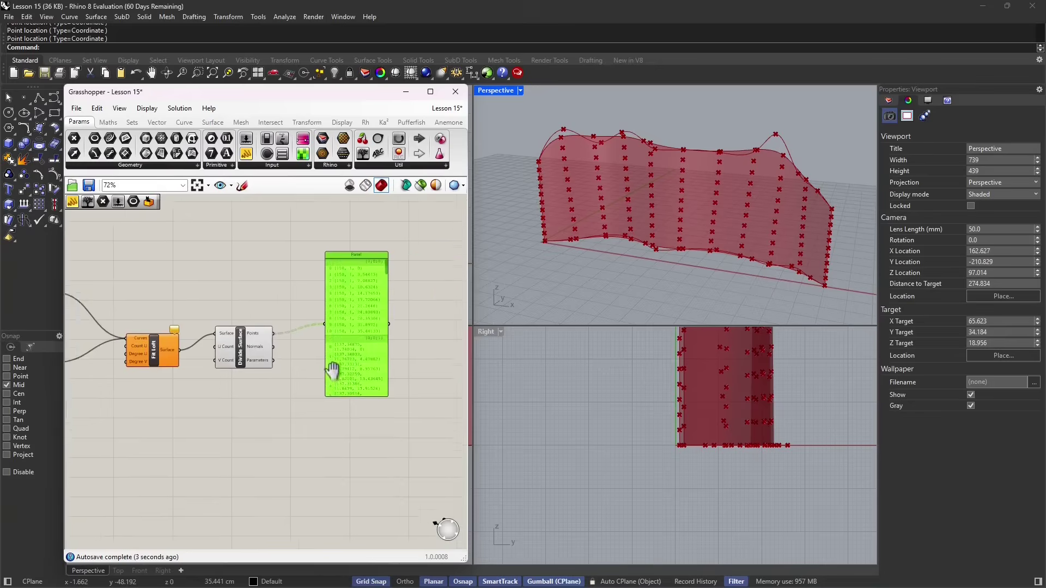
{"action": "scroll", "coordinate": [332, 371], "scroll_direction": "up", "scroll_amount": 1}
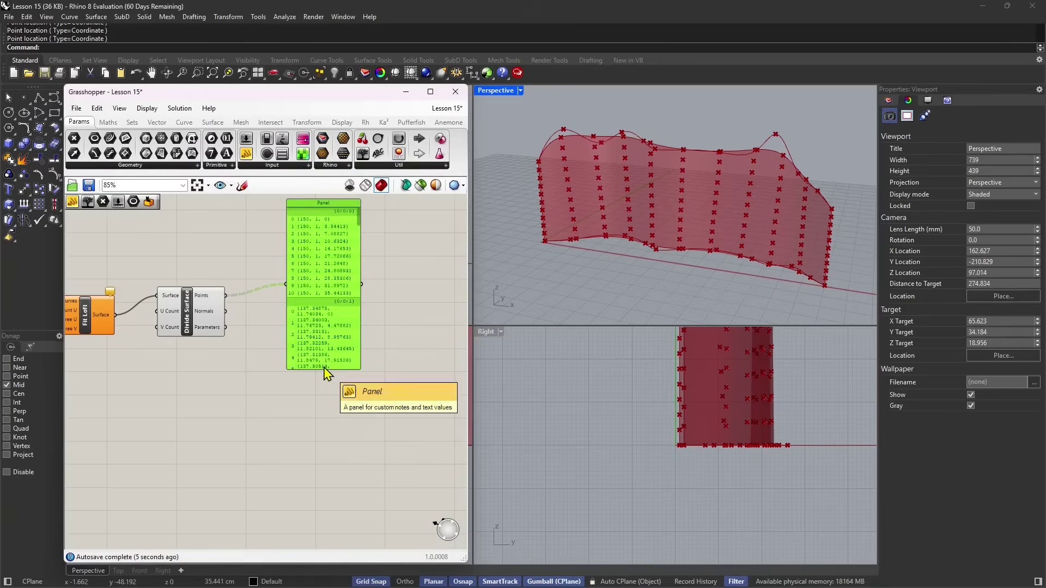
Step: Add a Param Viewer beside the Panel and connect the Panel's output to it
{"action": "scroll", "coordinate": [343, 298], "scroll_direction": "down", "scroll_amount": 2}
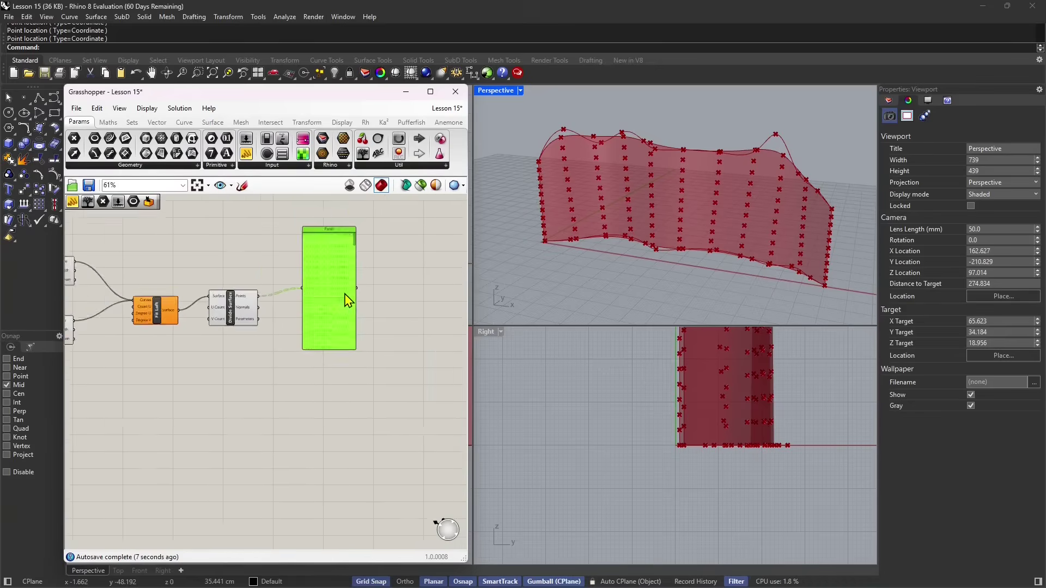
{"action": "scroll", "coordinate": [345, 294], "scroll_direction": "up", "scroll_amount": 2}
{"action": "scroll", "coordinate": [360, 226], "scroll_direction": "down", "scroll_amount": 3}
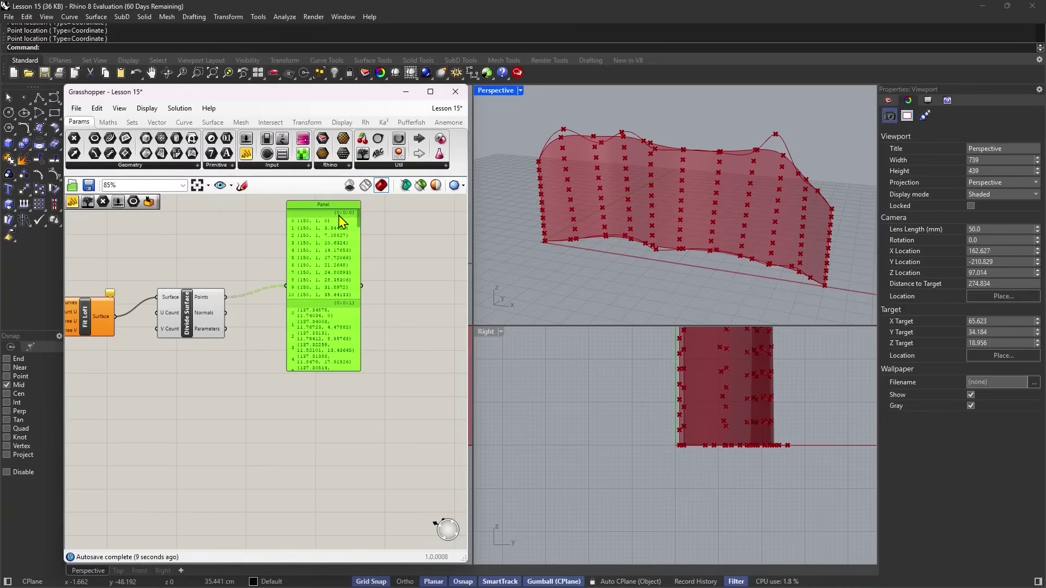
{"action": "scroll", "coordinate": [362, 243], "scroll_direction": "down", "scroll_amount": 3}
{"action": "scroll", "coordinate": [362, 244], "scroll_direction": "up", "scroll_amount": 6}
{"action": "left_click_drag", "start_coordinate": [366, 158], "coordinate": [383, 280]}
{"action": "scroll", "coordinate": [373, 282], "scroll_direction": "down", "scroll_amount": 1}
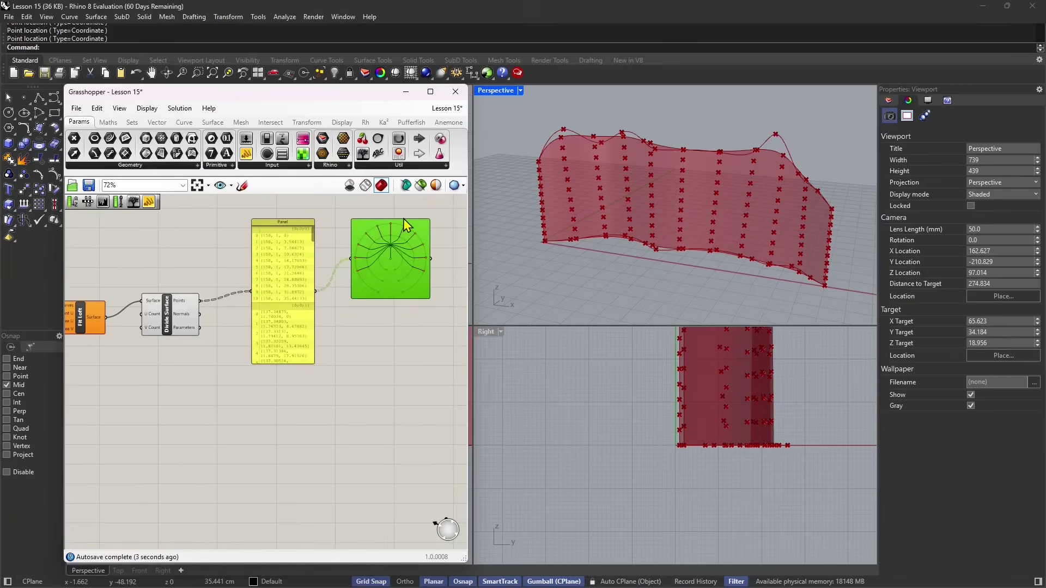
{"action": "right_click_drag", "start_coordinate": [183, 369], "coordinate": [228, 374]}
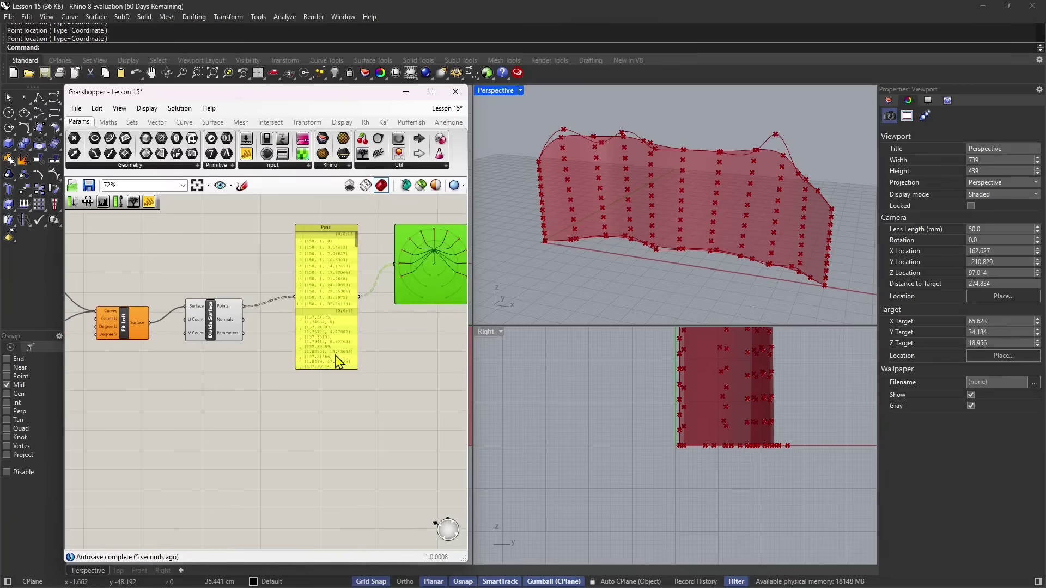
Step: Lengthen the Panel to show more of the point lists and compare them with Divide Surface's points
{"action": "scroll", "coordinate": [334, 354], "scroll_direction": "up", "scroll_amount": 1}
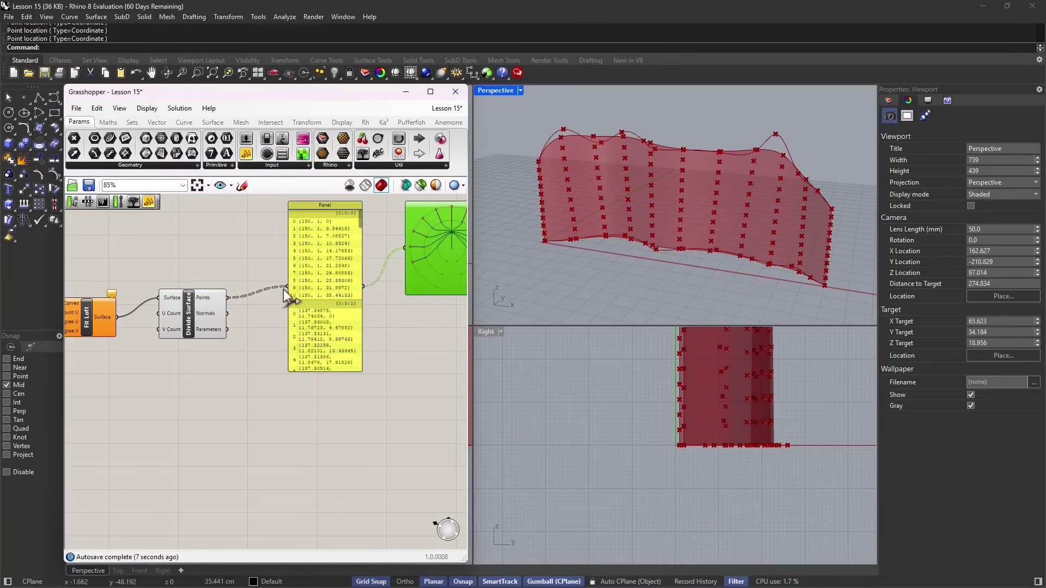
{"action": "left_click_drag", "start_coordinate": [333, 372], "coordinate": [338, 465]}
{"action": "left_click", "coordinate": [219, 309]}
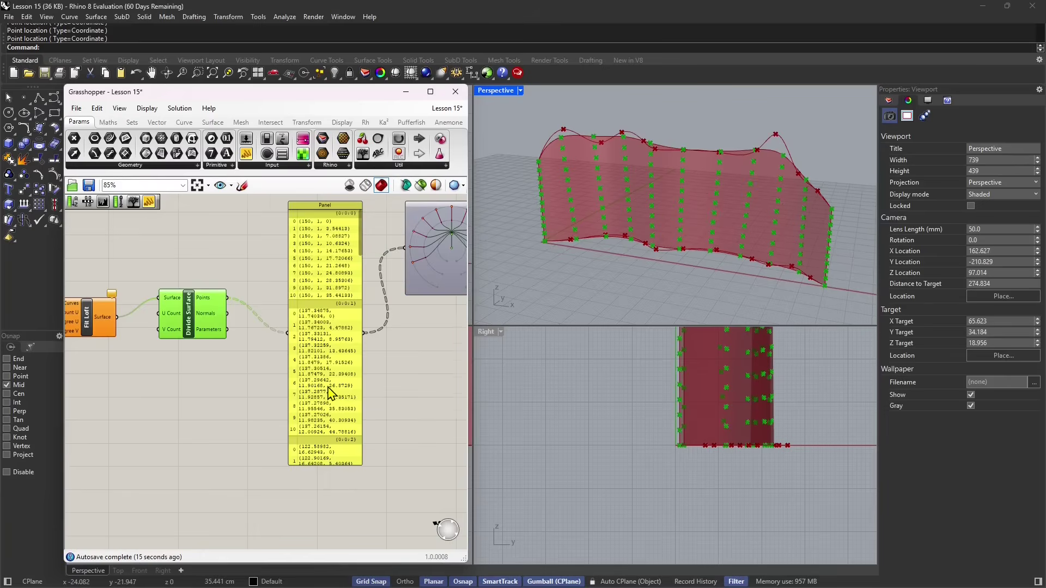
{"action": "scroll", "coordinate": [328, 387], "scroll_direction": "down", "scroll_amount": 4}
{"action": "scroll", "coordinate": [335, 372], "scroll_direction": "up", "scroll_amount": 4}
{"action": "left_click_drag", "start_coordinate": [354, 264], "coordinate": [324, 277]}
Step: Apply Flatten to Divide Surface's Points output and inspect the data structure in the Param Viewer and Panel
{"action": "right_click", "coordinate": [213, 322]}
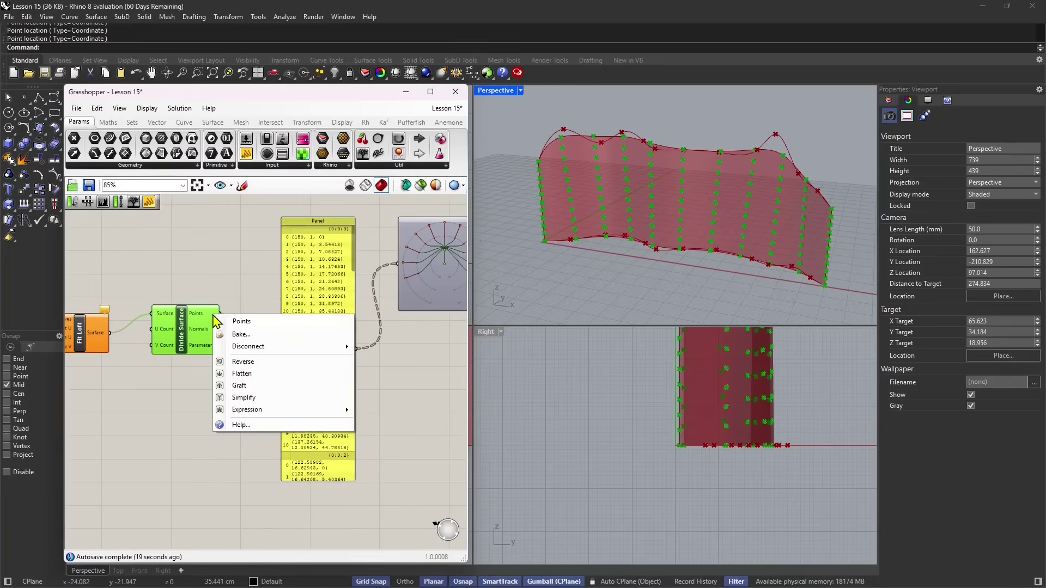
{"action": "left_click", "coordinate": [243, 374]}
{"action": "right_click_drag", "start_coordinate": [252, 381], "coordinate": [194, 384]}
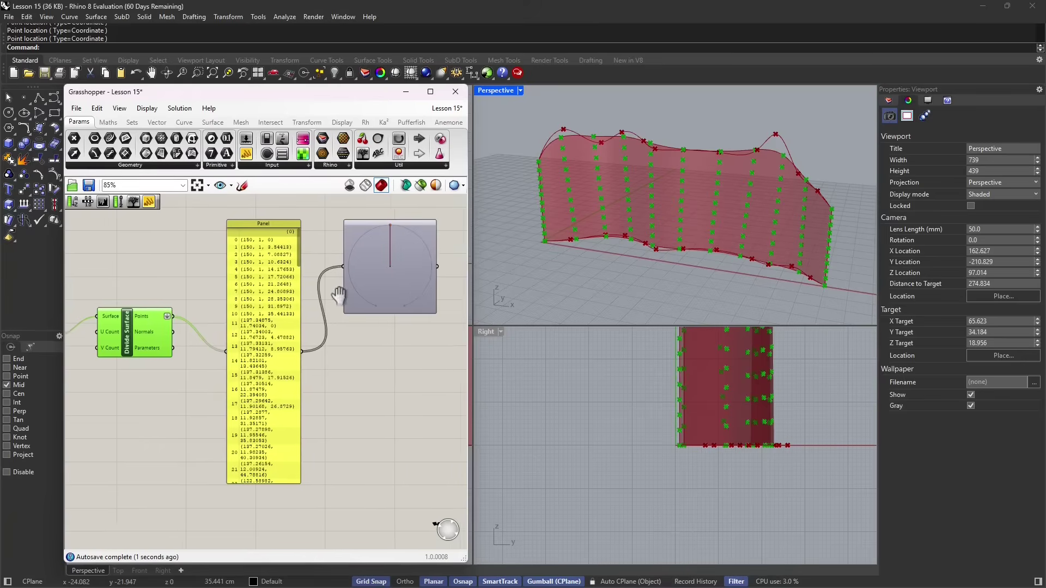
{"action": "left_click", "coordinate": [405, 293]}
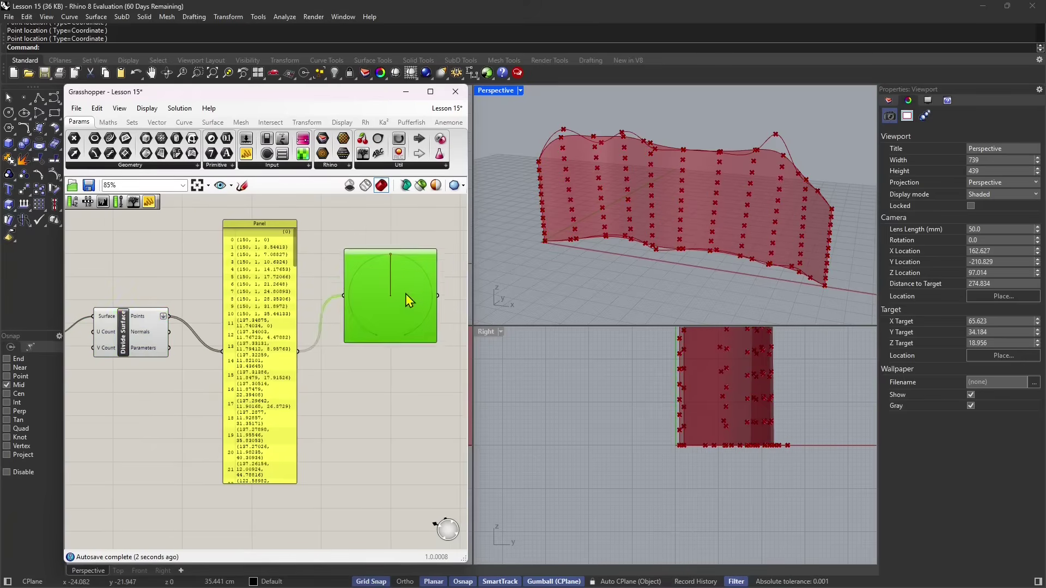
{"action": "left_click", "coordinate": [264, 225]}
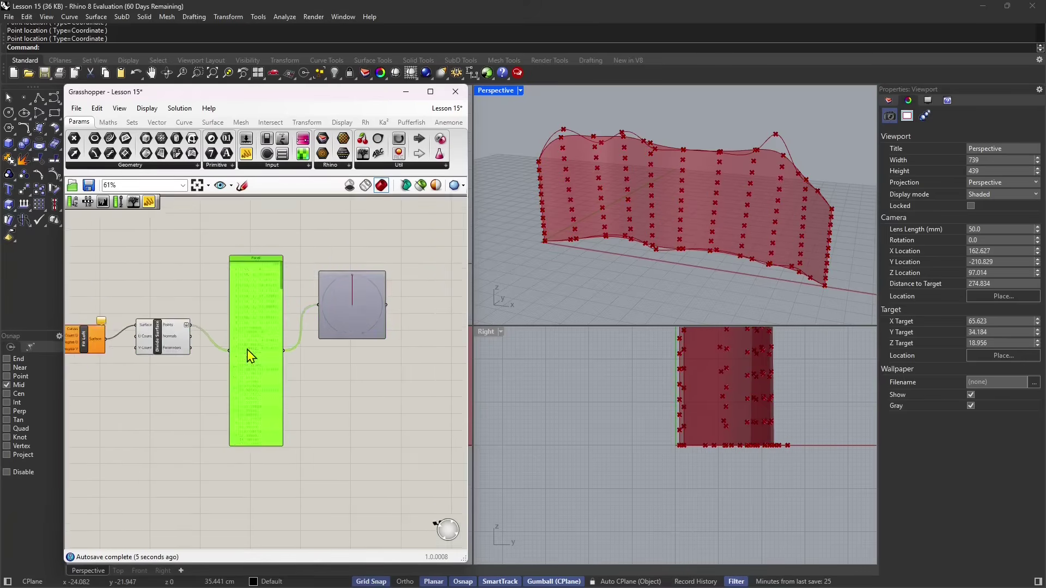
{"action": "left_click_drag", "start_coordinate": [297, 239], "coordinate": [334, 234]}
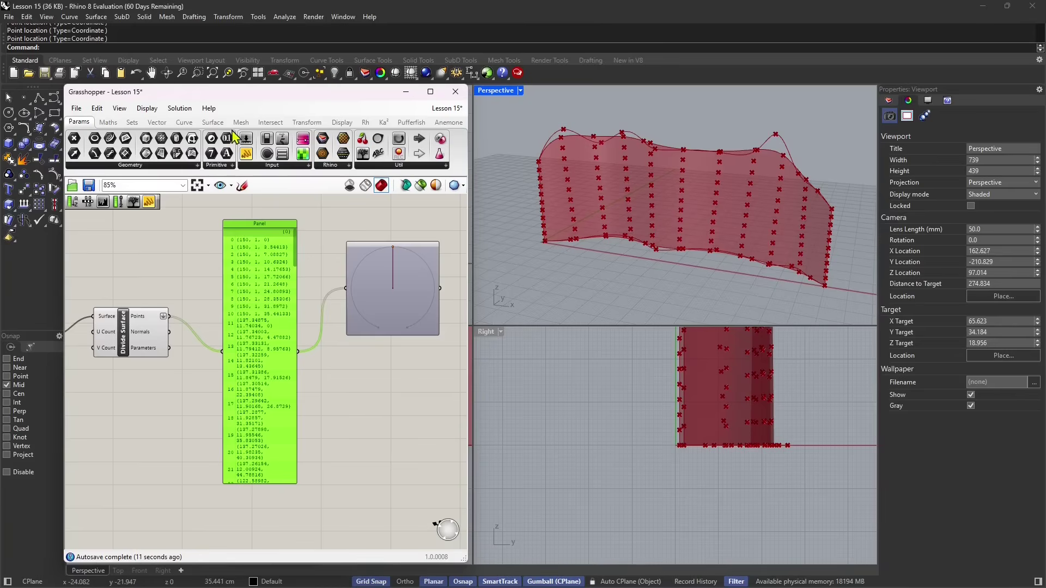
Step: Add a Cone component, feed its Base input from the Panel and inspect the cones on the loft
{"action": "left_click", "coordinate": [212, 122]}
{"action": "left_click", "coordinate": [313, 167]}
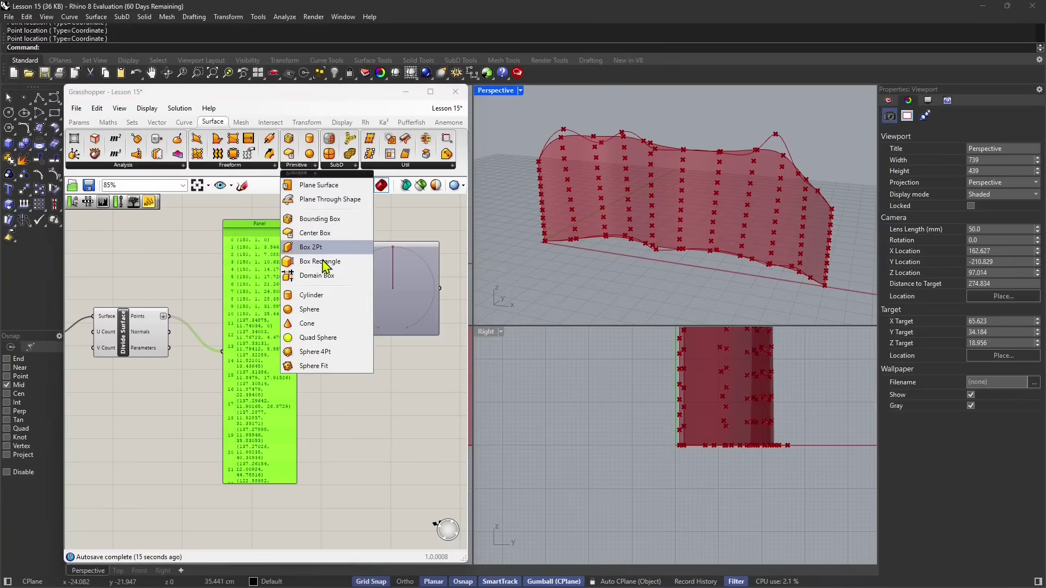
{"action": "left_click_drag", "start_coordinate": [322, 335], "coordinate": [363, 388]}
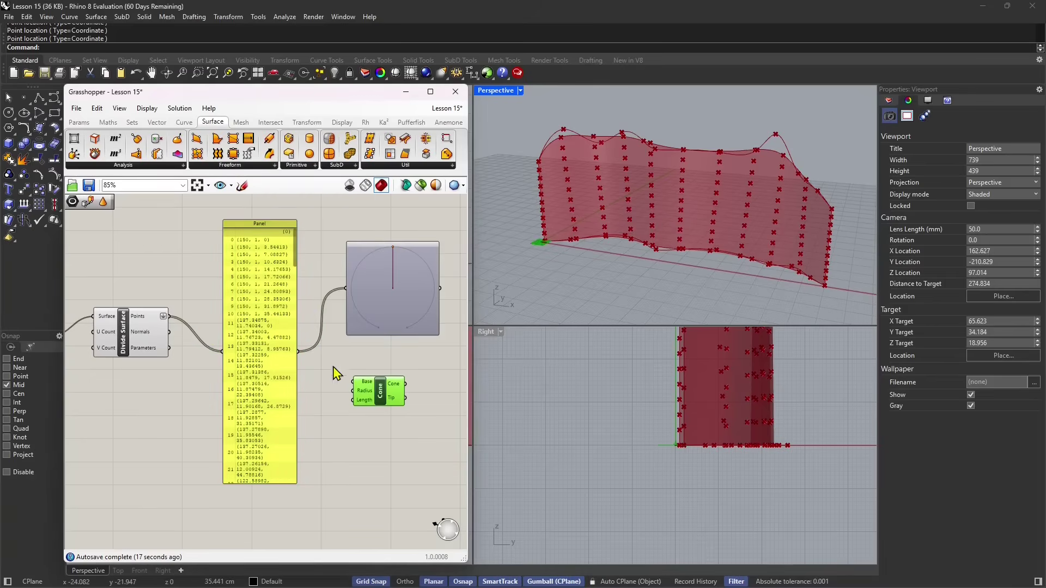
{"action": "left_click_drag", "start_coordinate": [299, 352], "coordinate": [349, 382]}
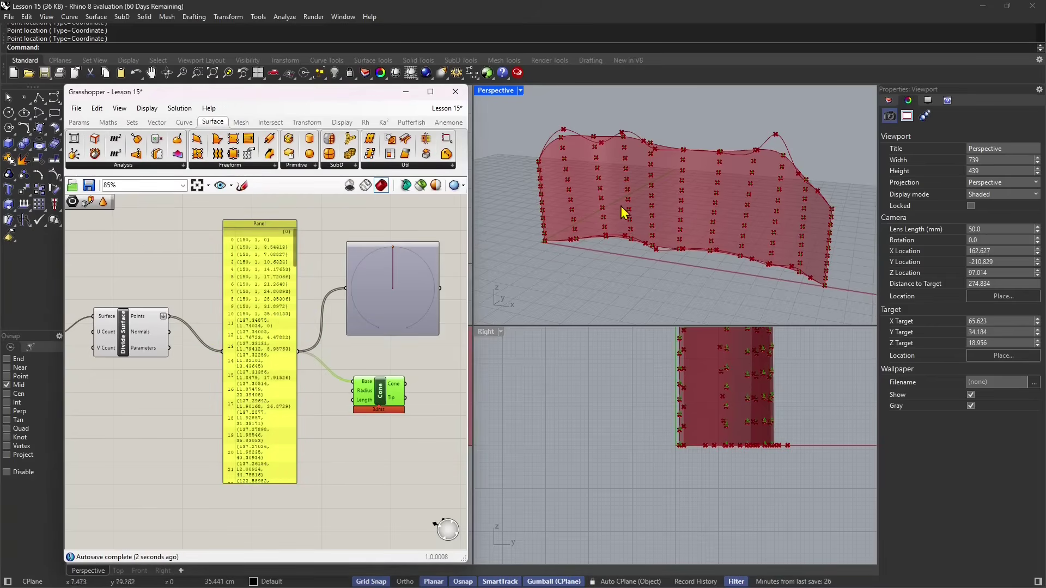
{"action": "scroll", "coordinate": [627, 209], "scroll_direction": "up", "scroll_amount": 10}
{"action": "scroll", "coordinate": [608, 169], "scroll_direction": "up", "scroll_amount": 5}
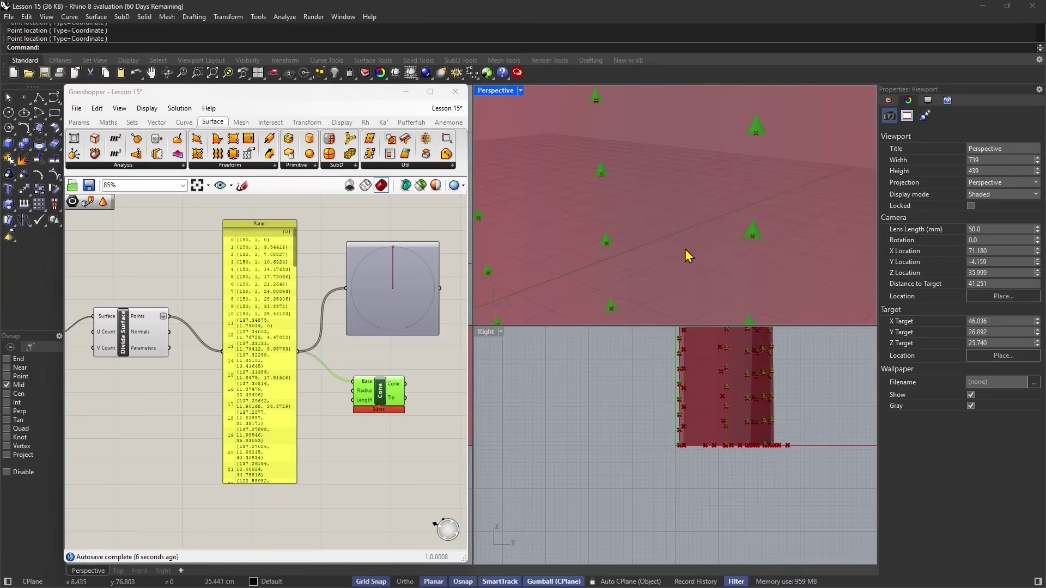
{"action": "scroll", "coordinate": [659, 213], "scroll_direction": "down", "scroll_amount": 8}
{"action": "right_click_drag", "start_coordinate": [665, 215], "coordinate": [621, 206]}
{"action": "scroll", "coordinate": [728, 239], "scroll_direction": "down", "scroll_amount": 4}
{"action": "left_click_drag", "start_coordinate": [382, 401], "coordinate": [396, 400]}
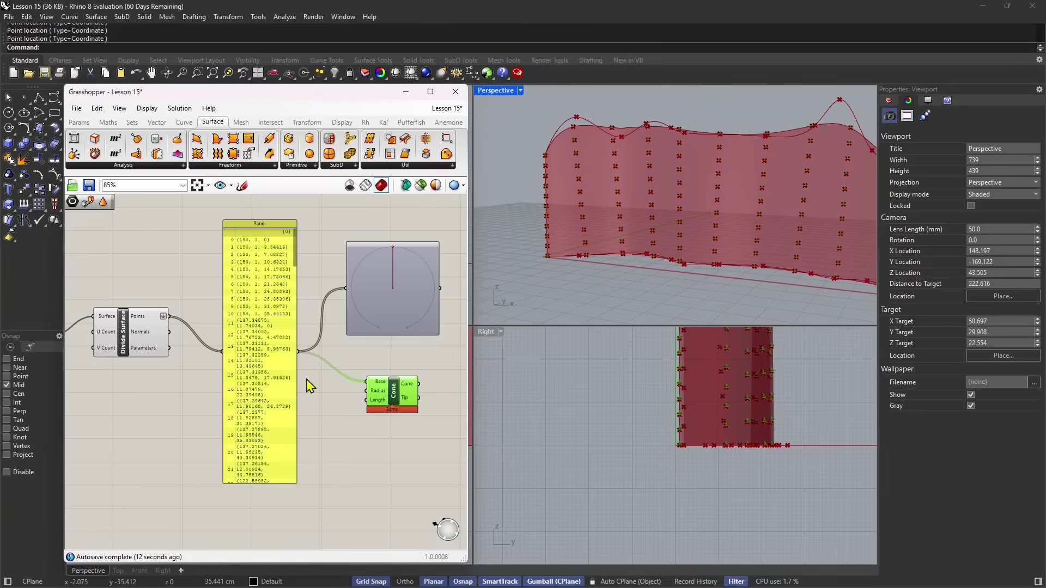
Step: Remove Flatten from Divide Surface's Points output
{"action": "double_click", "coordinate": [164, 316]}
{"action": "left_click", "coordinate": [155, 339]}
{"action": "right_click", "coordinate": [162, 316]}
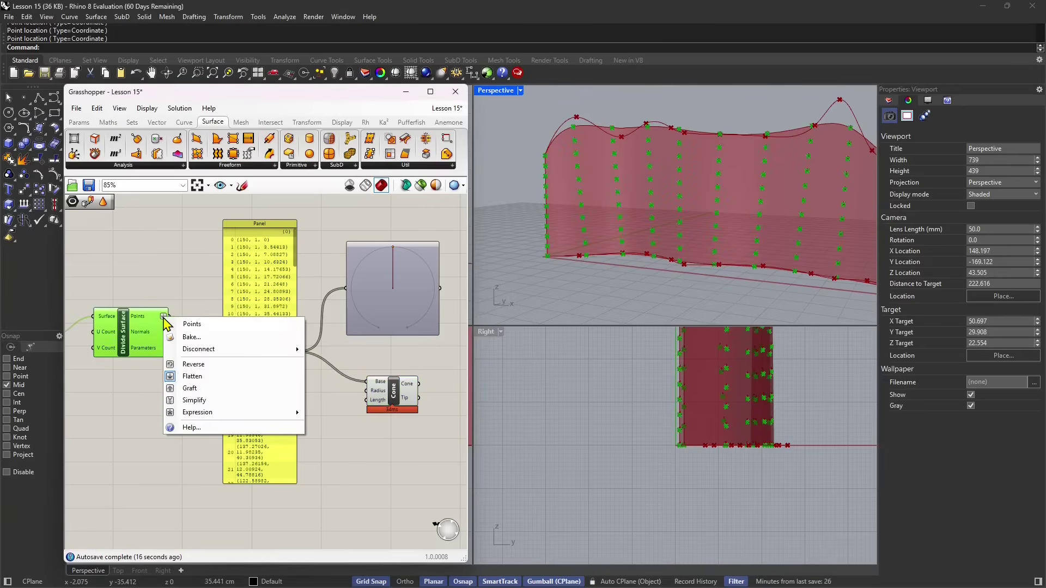
{"action": "left_click", "coordinate": [185, 379]}
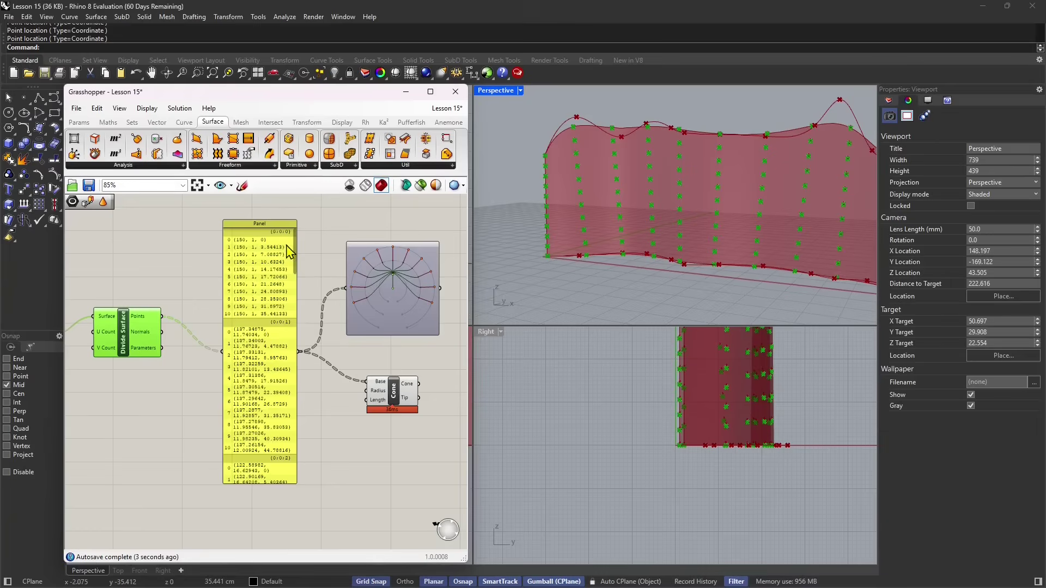
Step: Widen the Panel to read the branched point lists and inspect the cones on the loft
{"action": "scroll", "coordinate": [289, 256], "scroll_direction": "down", "scroll_amount": 8}
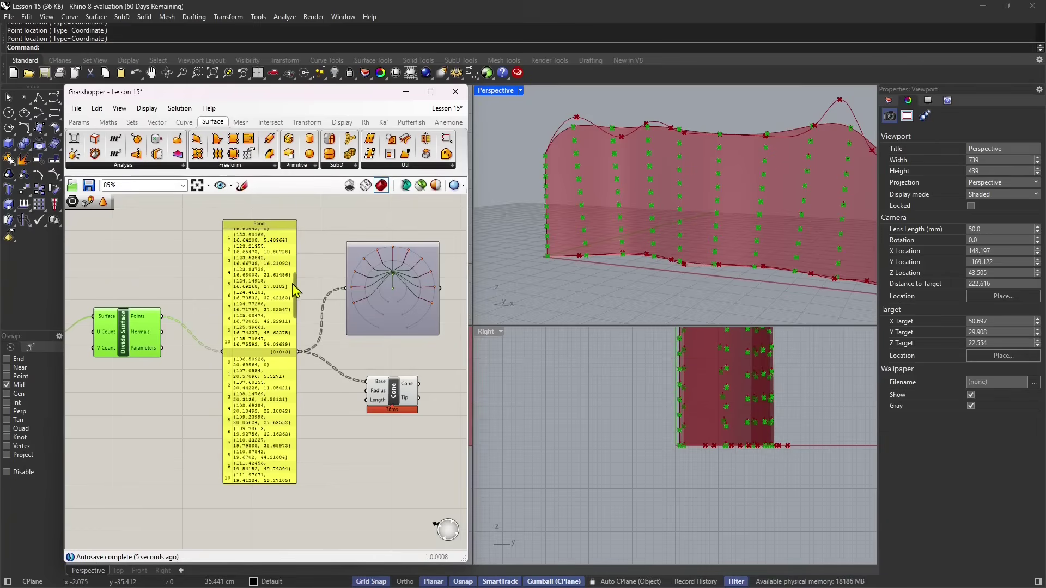
{"action": "left_click", "coordinate": [264, 227]}
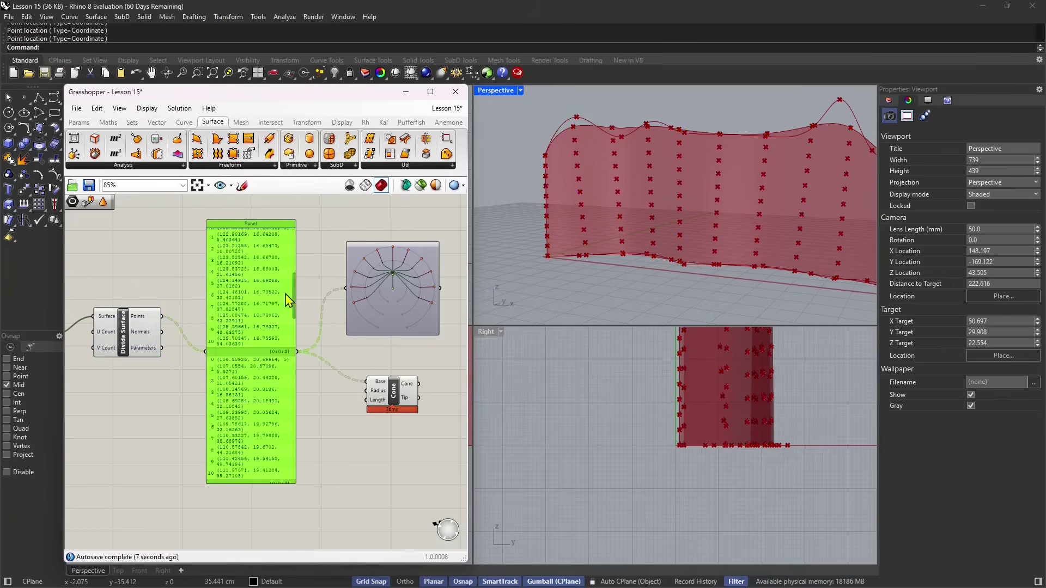
{"action": "scroll", "coordinate": [291, 289], "scroll_direction": "up", "scroll_amount": 10}
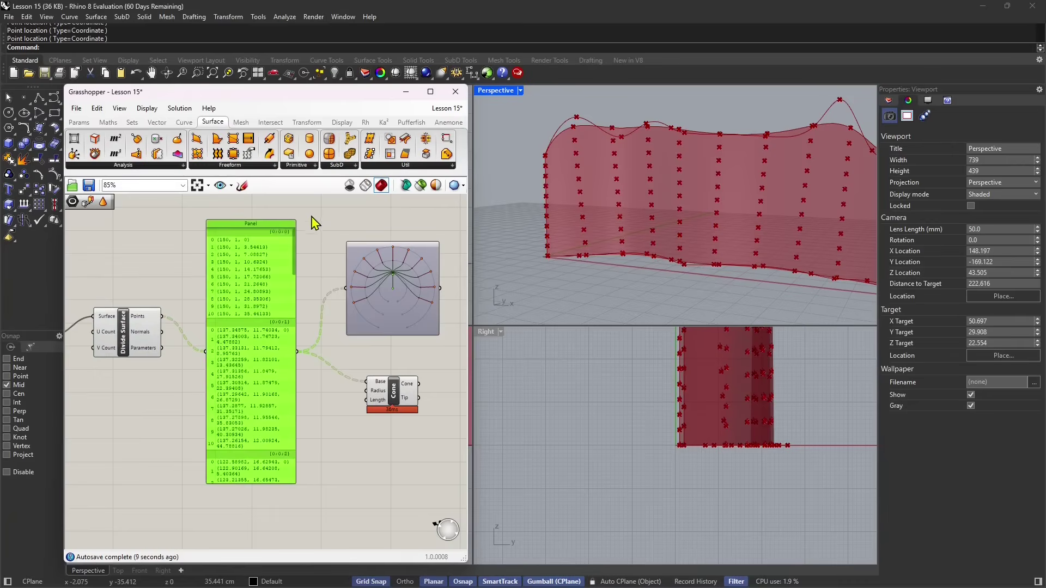
{"action": "left_click_drag", "start_coordinate": [390, 401], "coordinate": [387, 405]}
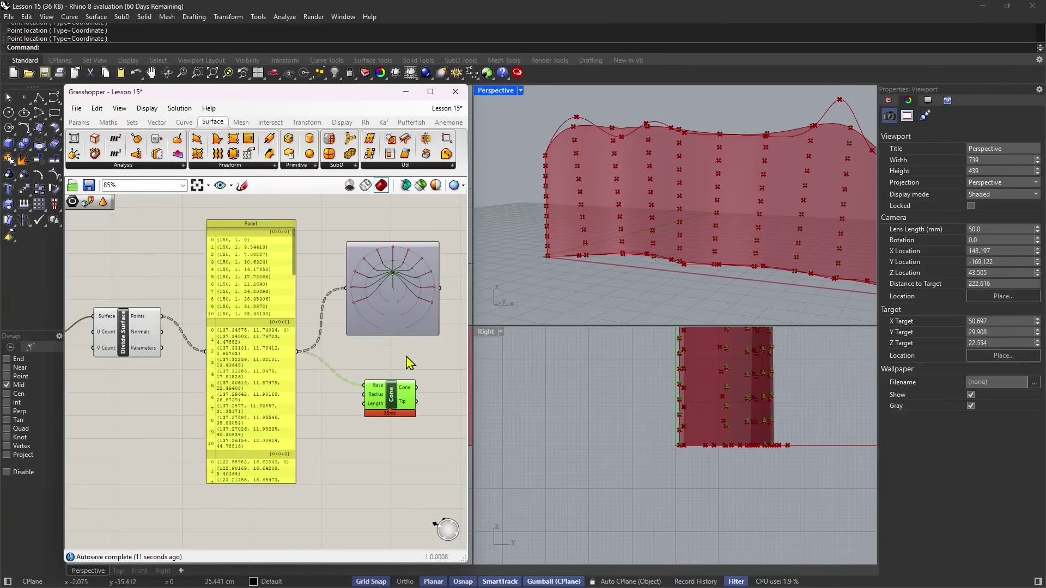
{"action": "scroll", "coordinate": [708, 213], "scroll_direction": "up", "scroll_amount": 8}
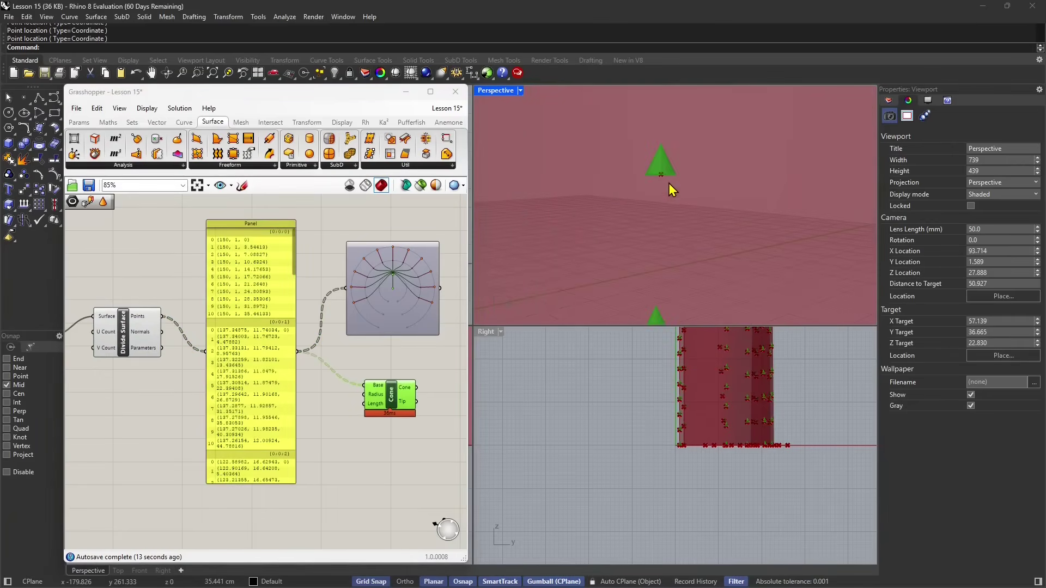
{"action": "scroll", "coordinate": [382, 397], "scroll_direction": "down", "scroll_amount": 2}
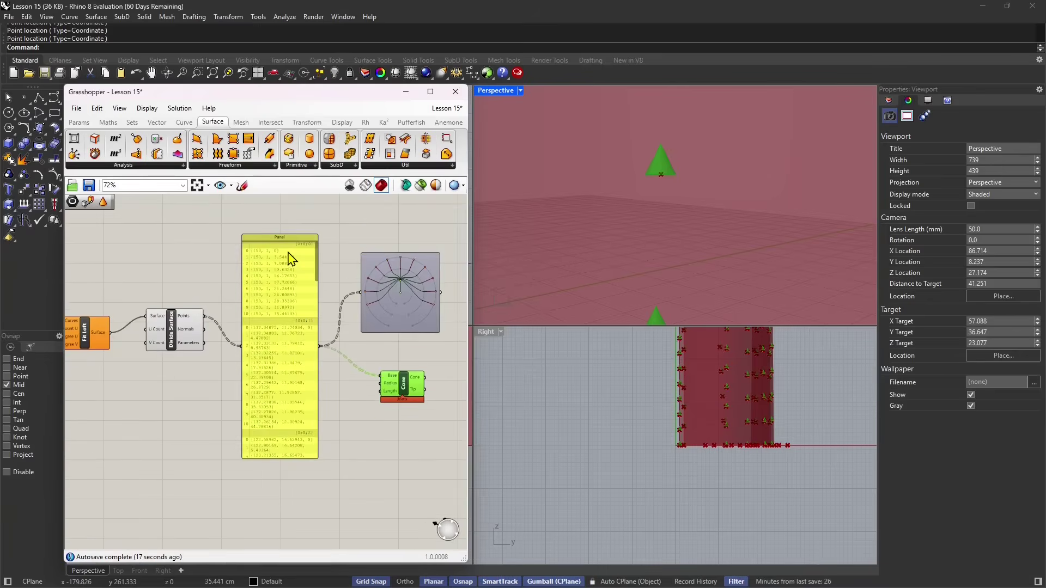
{"action": "left_click_drag", "start_coordinate": [317, 263], "coordinate": [333, 243]}
{"action": "scroll", "coordinate": [383, 394], "scroll_direction": "up", "scroll_amount": 4}
{"action": "scroll", "coordinate": [423, 383], "scroll_direction": "down", "scroll_amount": 2}
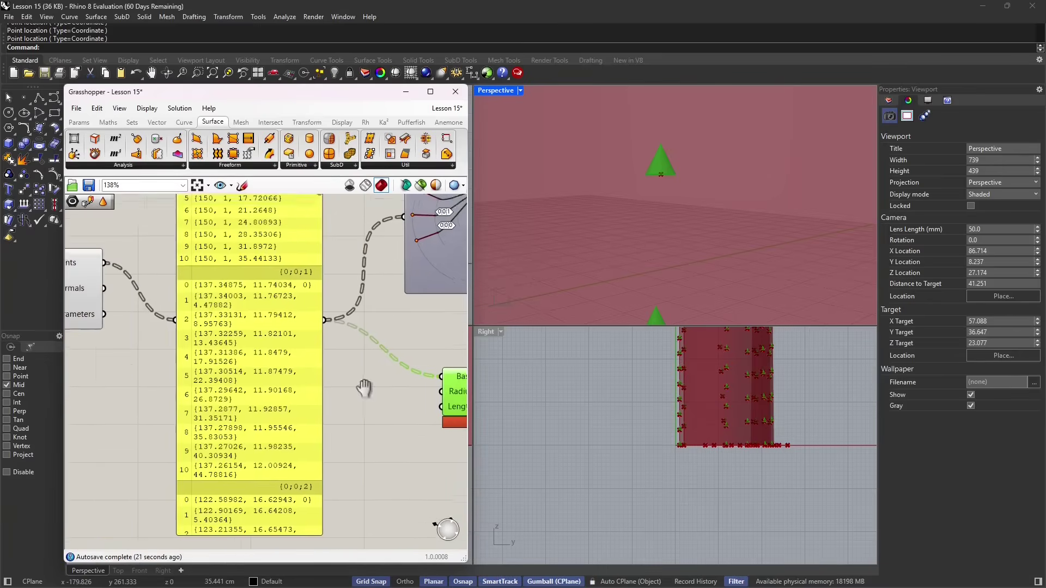
Step: Apply Graft to Divide Surface's Points output and review the branches in the Panel and Param Viewer
{"action": "right_click", "coordinate": [172, 304]}
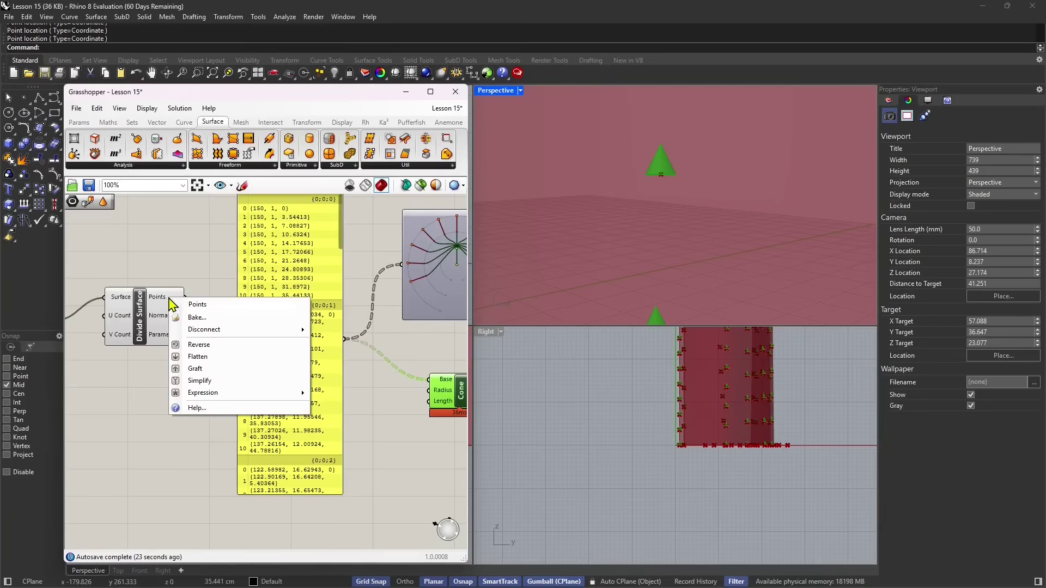
{"action": "left_click", "coordinate": [197, 369]}
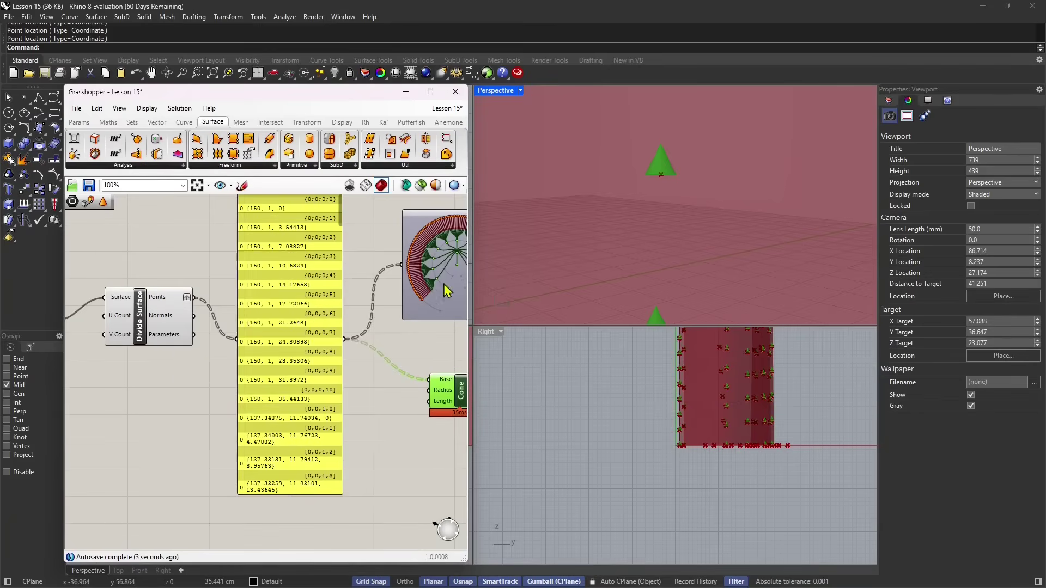
{"action": "right_click_drag", "start_coordinate": [437, 288], "coordinate": [348, 318]}
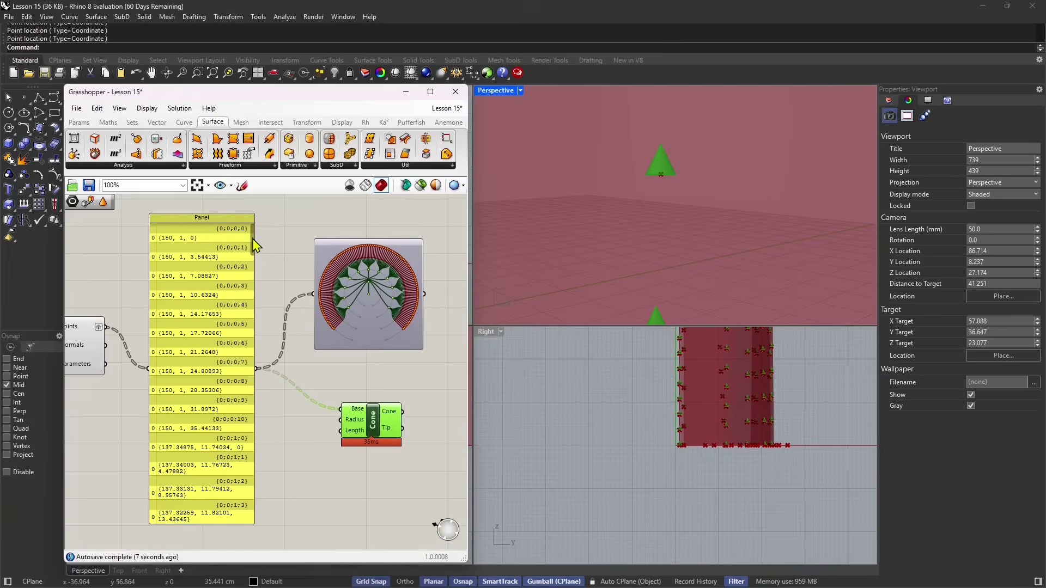
{"action": "left_click_drag", "start_coordinate": [254, 240], "coordinate": [297, 229]}
Step: Examine the cones along the loft and the Param Viewer's tree for the grafted points
{"action": "scroll", "coordinate": [666, 224], "scroll_direction": "down", "scroll_amount": 18}
{"action": "right_click_drag", "start_coordinate": [666, 225], "coordinate": [598, 232]}
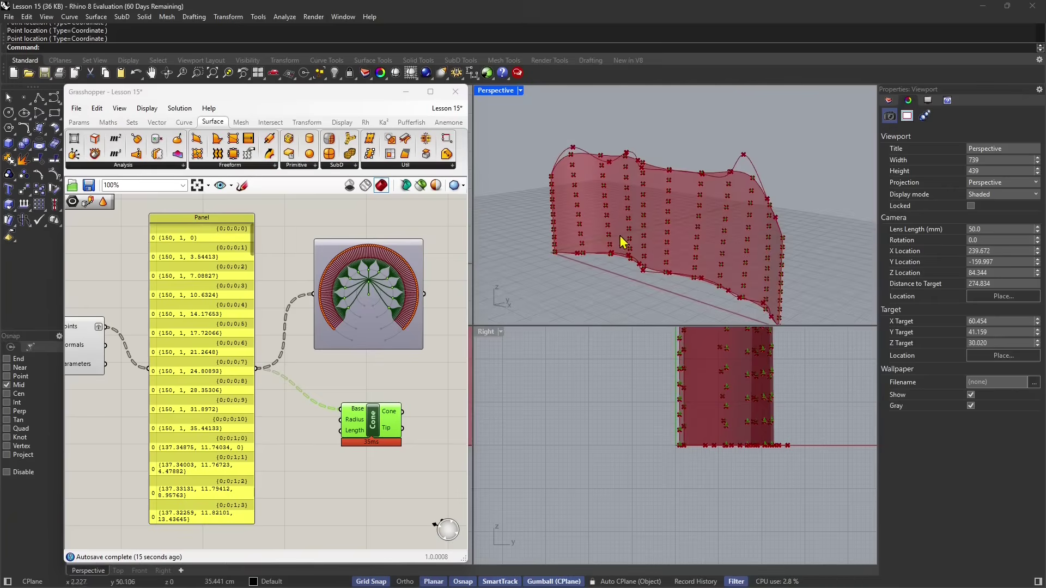
{"action": "scroll", "coordinate": [649, 219], "scroll_direction": "up", "scroll_amount": 2}
{"action": "right_click_drag", "start_coordinate": [632, 202], "coordinate": [646, 227]}
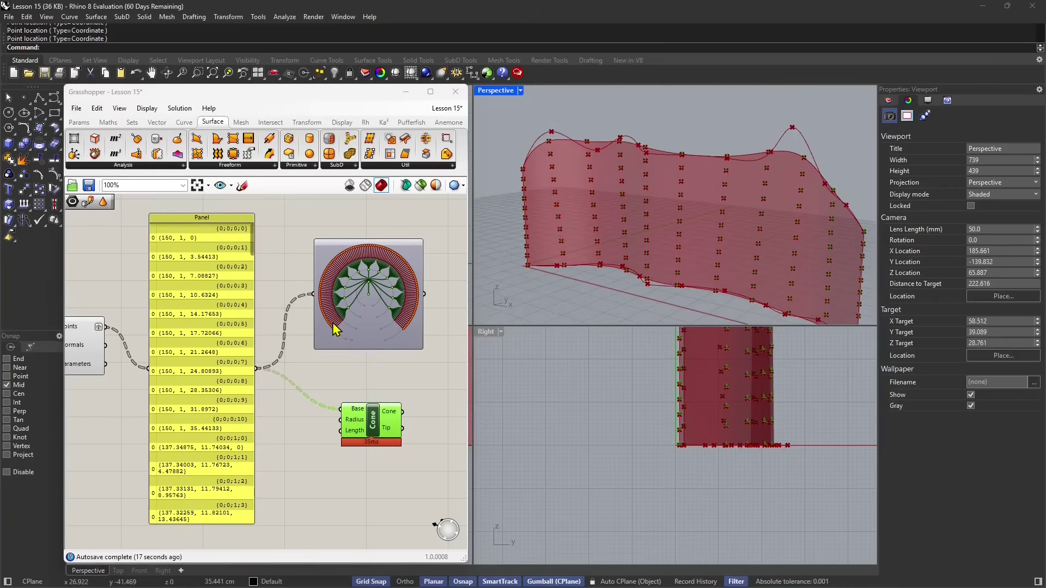
{"action": "left_click", "coordinate": [359, 319]}
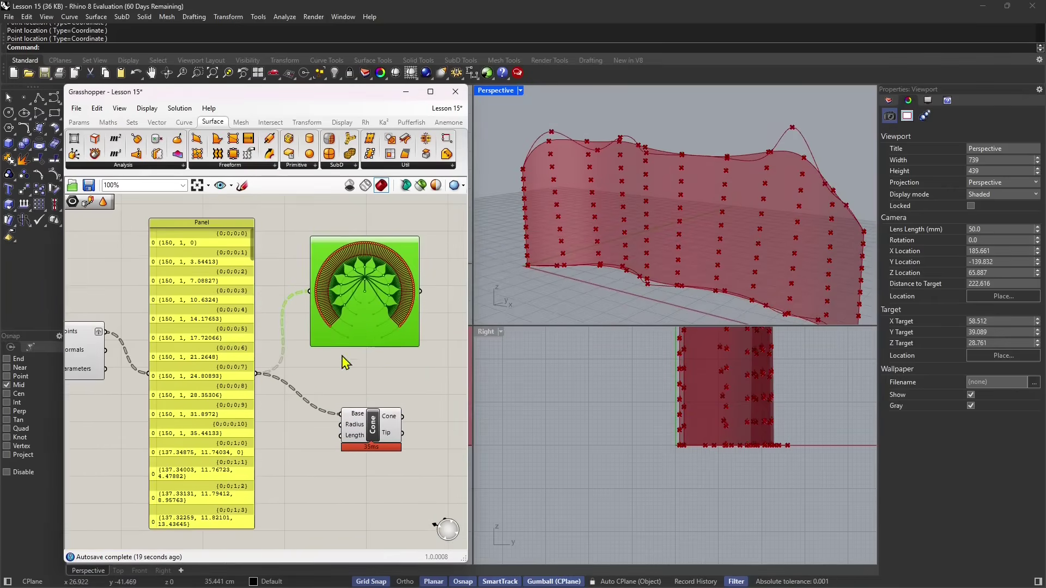
{"action": "right_click_drag", "start_coordinate": [344, 362], "coordinate": [357, 333]}
{"action": "left_click", "coordinate": [388, 397]}
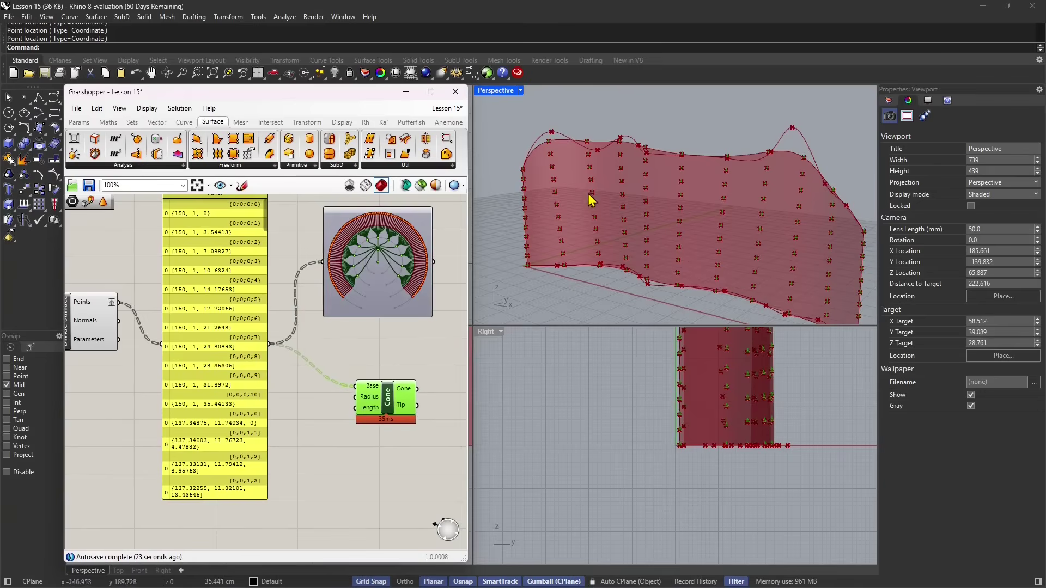
Step: Apply Simplify to Divide Surface's grafted Points output
{"action": "right_click_drag", "start_coordinate": [120, 310], "coordinate": [179, 310]}
{"action": "right_click", "coordinate": [176, 304]}
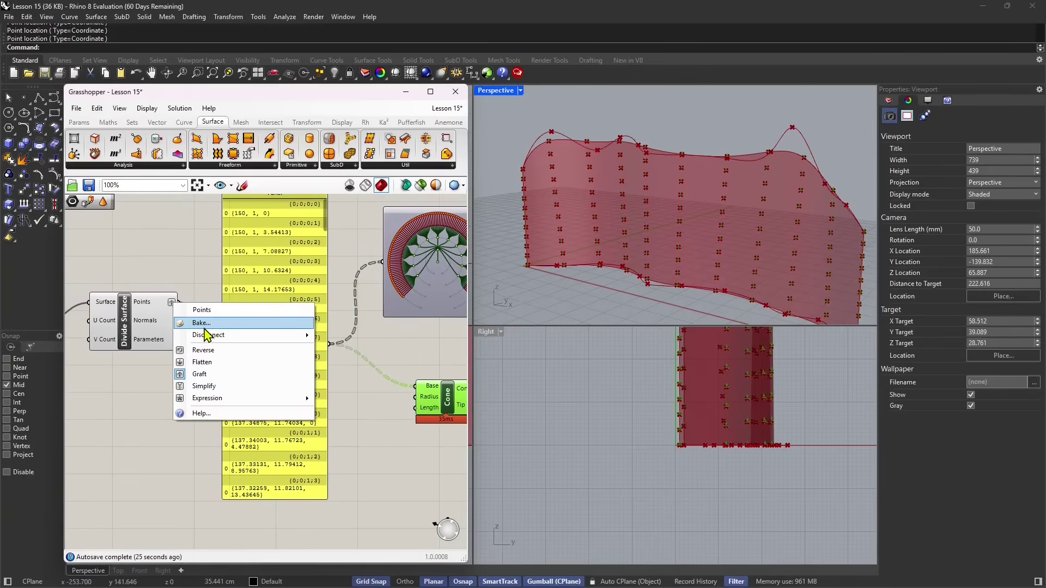
{"action": "left_click", "coordinate": [196, 386]}
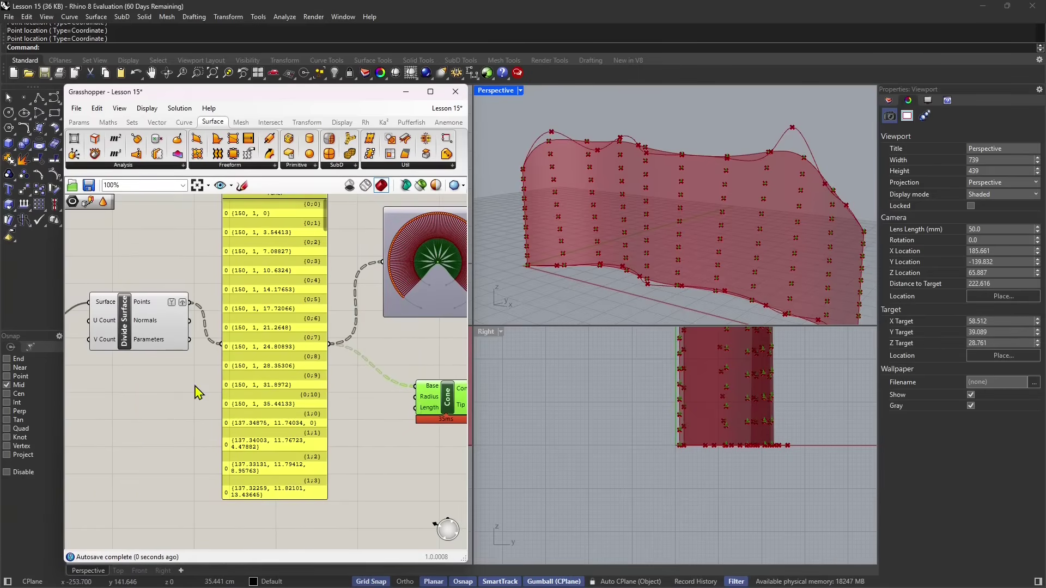
Step: Turn off Graft on Divide Surface's Points output, keeping Simplify, and widen the Panel to read the point lists
{"action": "right_click", "coordinate": [182, 311]}
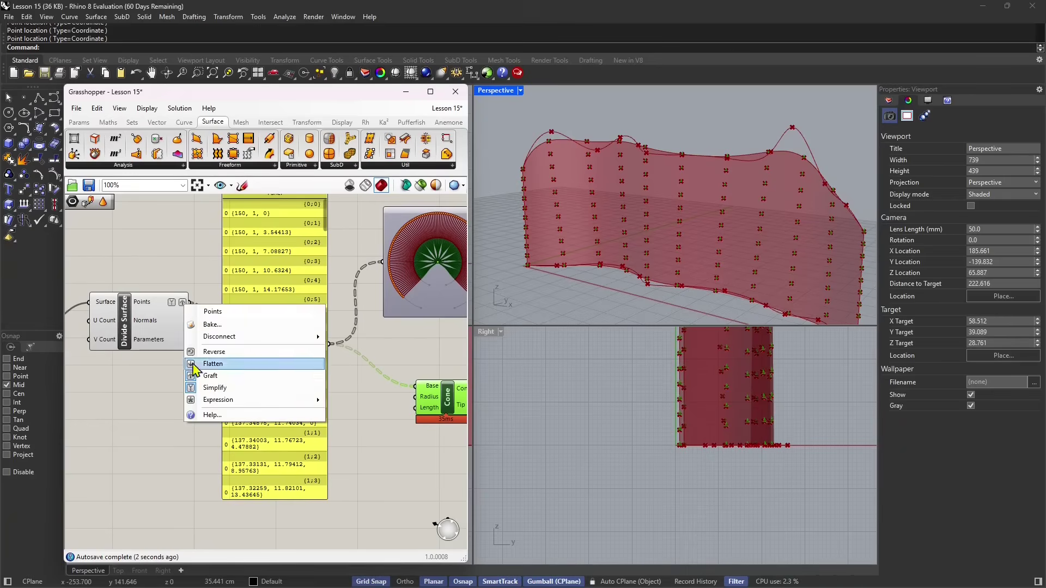
{"action": "left_click", "coordinate": [205, 380]}
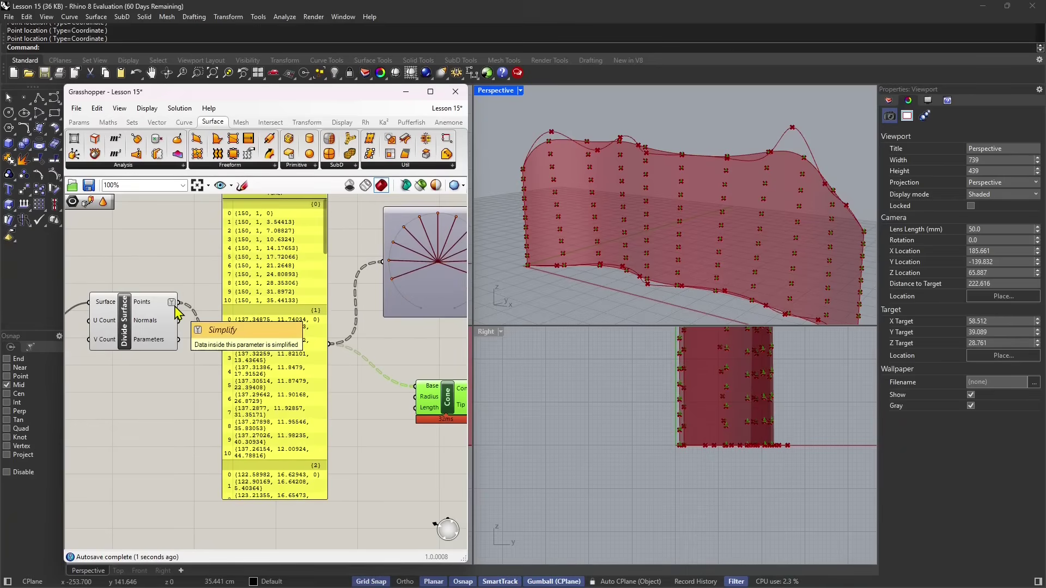
{"action": "right_click_drag", "start_coordinate": [288, 355], "coordinate": [247, 357]}
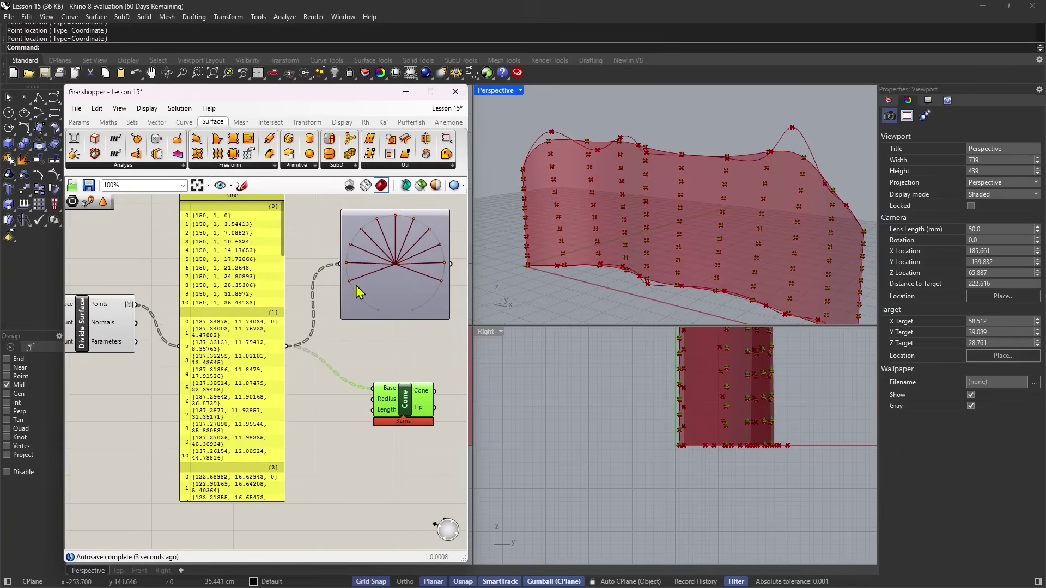
{"action": "right_click_drag", "start_coordinate": [639, 252], "coordinate": [663, 261]}
{"action": "scroll", "coordinate": [351, 266], "scroll_direction": "down", "scroll_amount": 1}
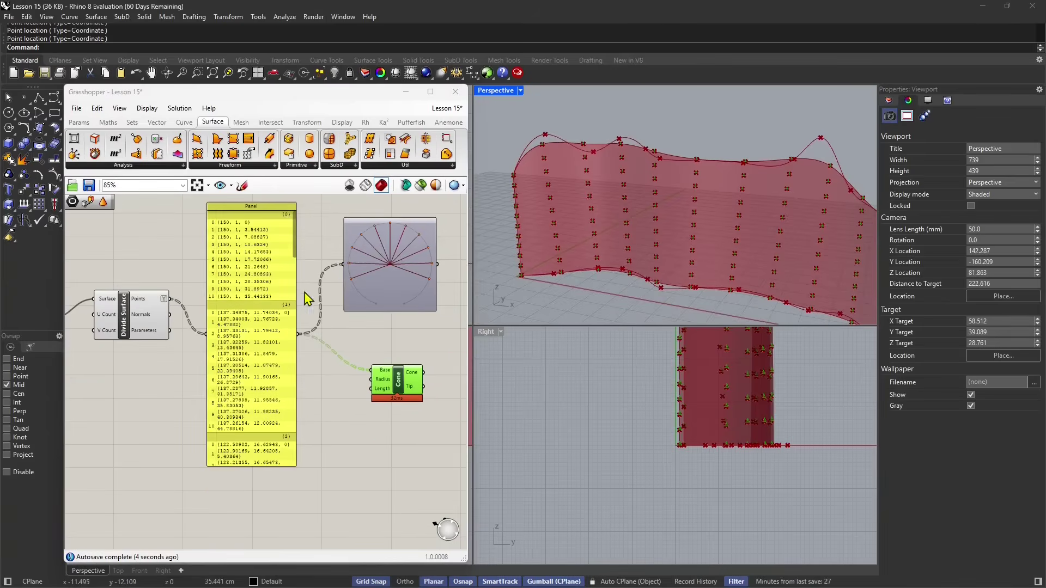
{"action": "left_click_drag", "start_coordinate": [298, 246], "coordinate": [326, 239]}
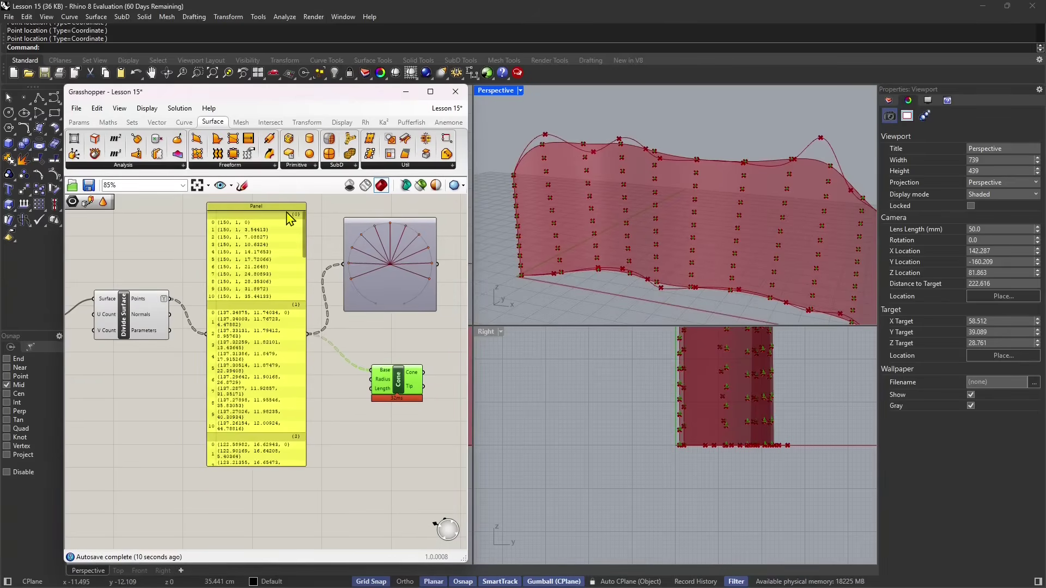
Step: Apply Flatten to Divide Surface's Points output and review the Panel and Param Viewer
{"action": "right_click", "coordinate": [164, 299]}
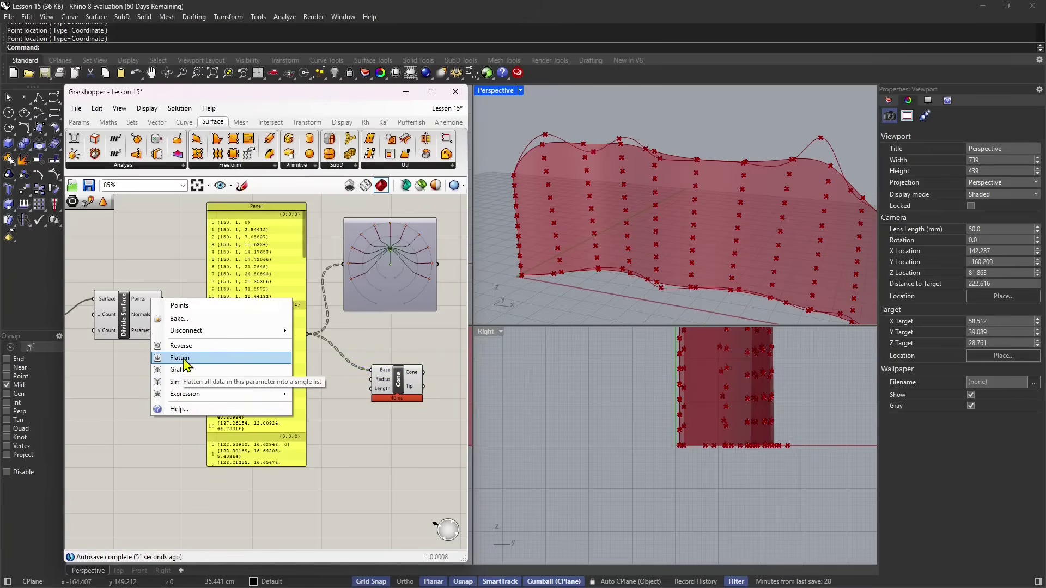
{"action": "left_click", "coordinate": [181, 358]}
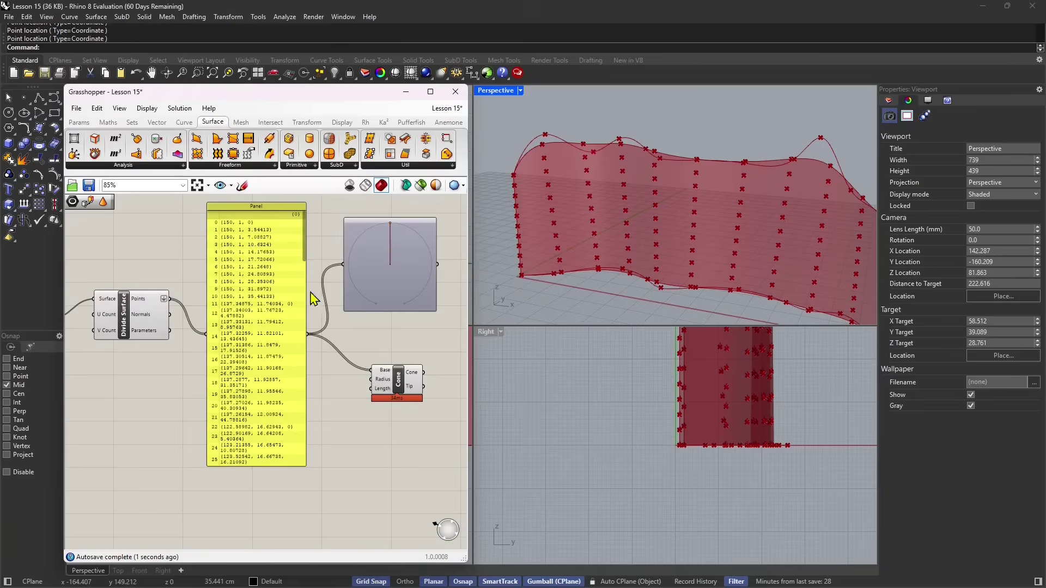
{"action": "scroll", "coordinate": [77, 316], "scroll_direction": "up", "scroll_amount": 1}
Step: Remove Flatten from Divide Surface's Points output
{"action": "right_click", "coordinate": [169, 302]}
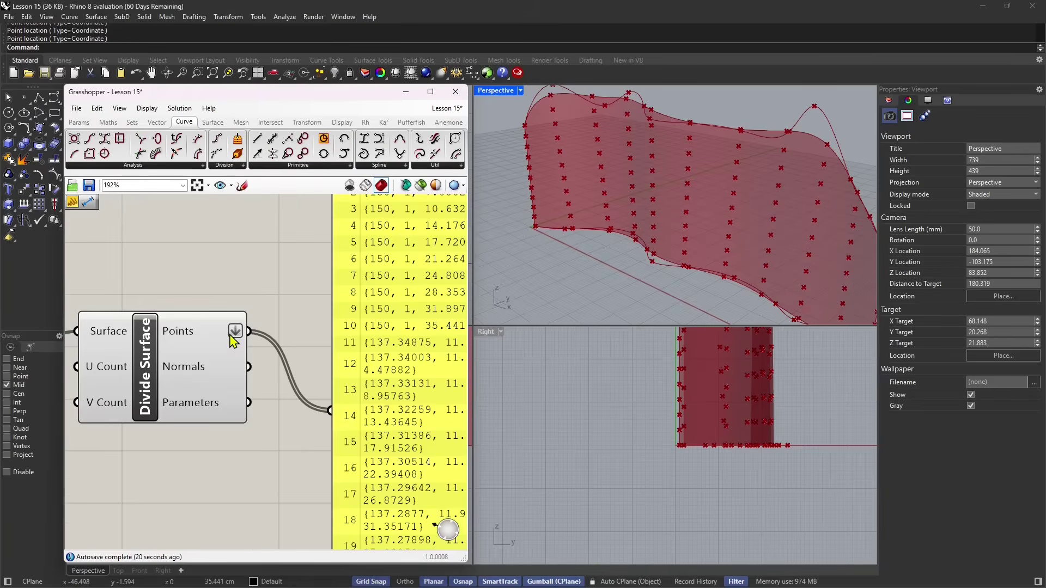
{"action": "right_click", "coordinate": [233, 334]}
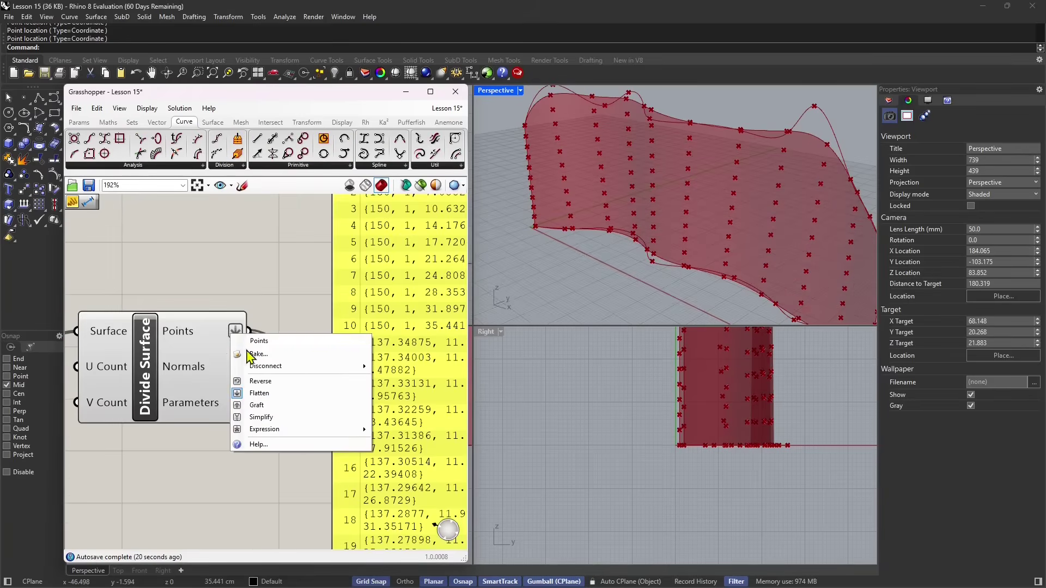
{"action": "left_click", "coordinate": [261, 405]}
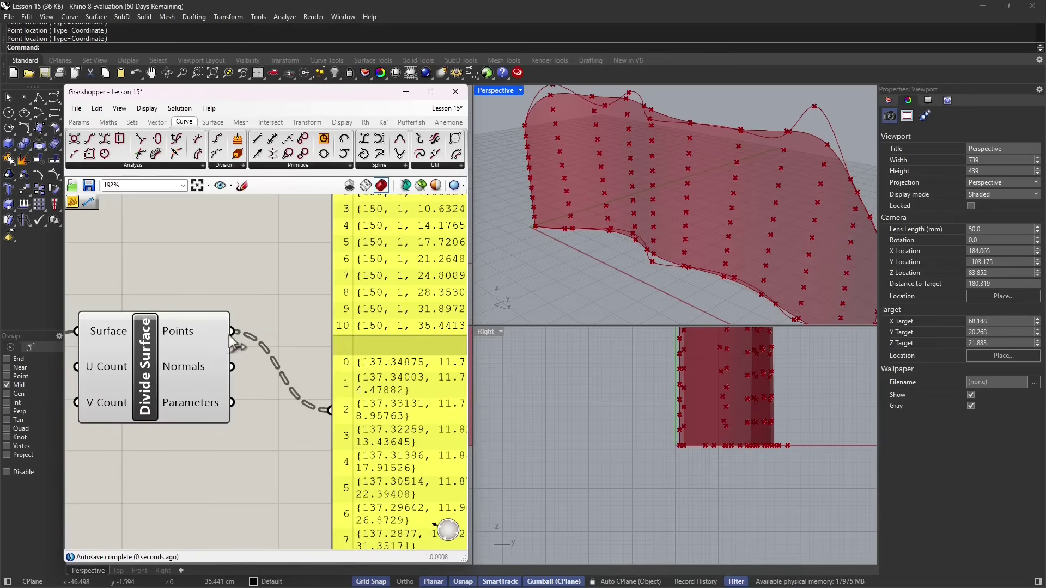
Step: Add a PolyLine component to the canvas below the Param Viewer
{"action": "scroll", "coordinate": [240, 348], "scroll_direction": "down", "scroll_amount": 4}
{"action": "right_click_drag", "start_coordinate": [269, 367], "coordinate": [187, 361]}
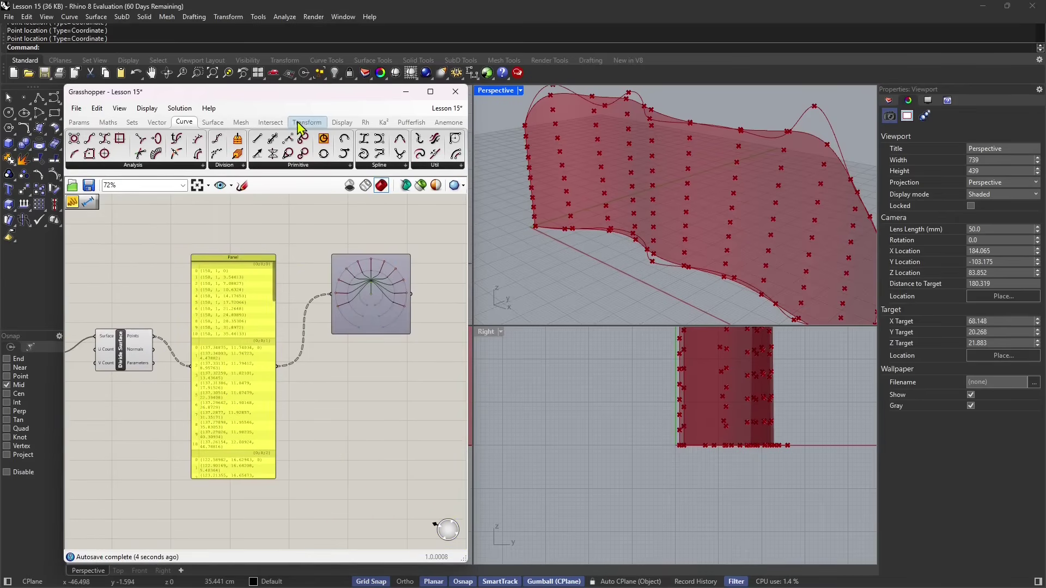
{"action": "left_click", "coordinate": [391, 165]}
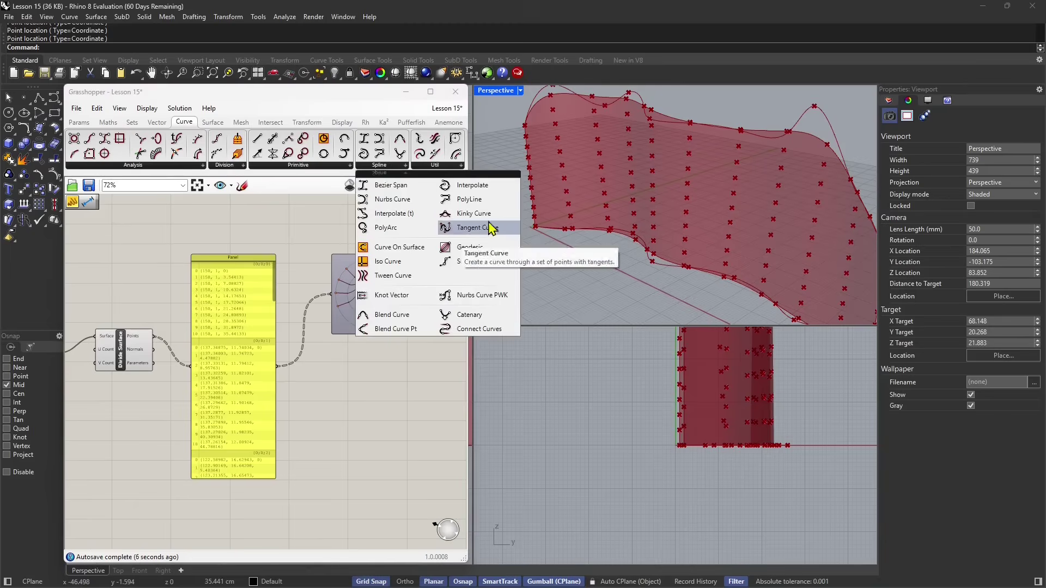
{"action": "left_click_drag", "start_coordinate": [447, 226], "coordinate": [370, 401]}
{"action": "scroll", "coordinate": [365, 423], "scroll_direction": "up", "scroll_amount": 3}
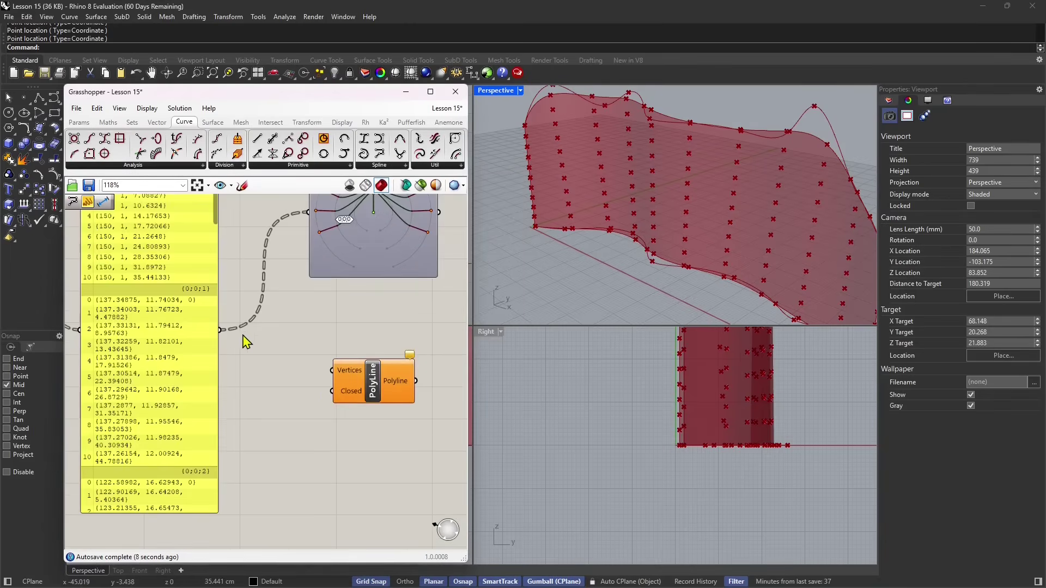
Step: Connect the Panel's output to PolyLine's Vertices input and inspect the polylines on the loft
{"action": "scroll", "coordinate": [216, 342], "scroll_direction": "down", "scroll_amount": 3}
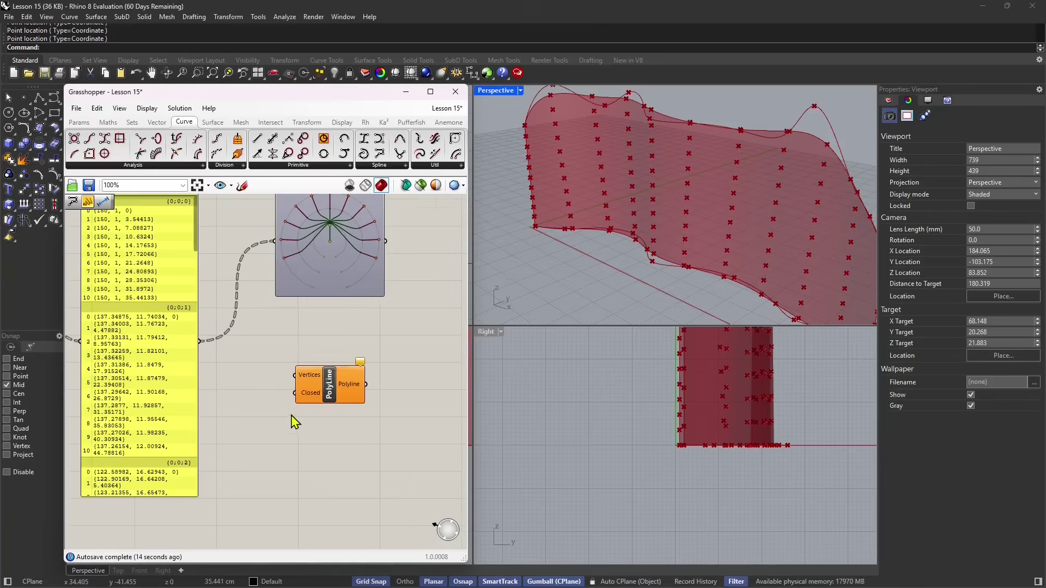
{"action": "scroll", "coordinate": [291, 415], "scroll_direction": "up", "scroll_amount": 2}
{"action": "left_click_drag", "start_coordinate": [202, 347], "coordinate": [308, 390]}
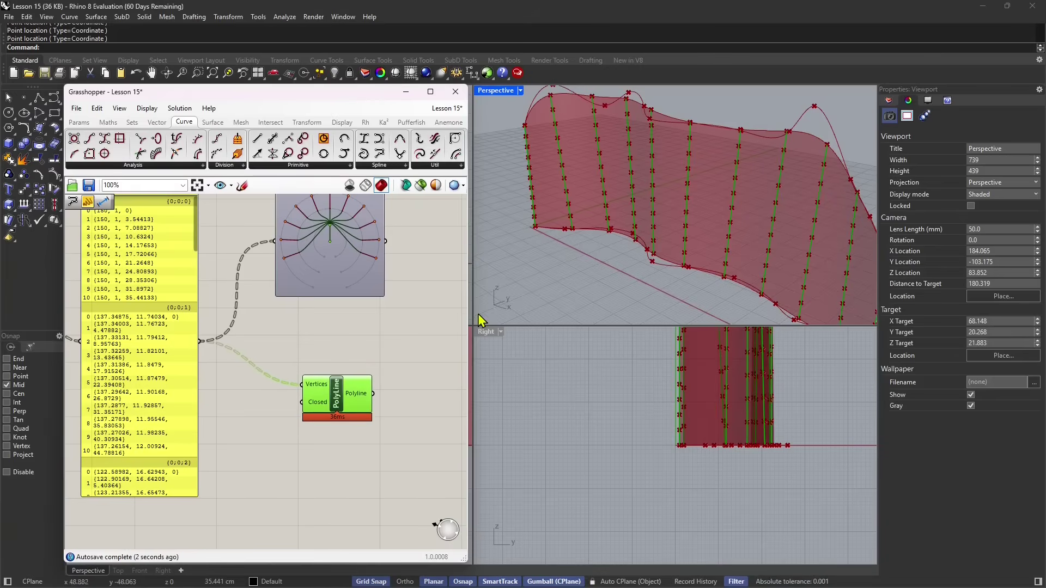
{"action": "right_click_drag", "start_coordinate": [588, 288], "coordinate": [610, 276]}
{"action": "scroll", "coordinate": [619, 261], "scroll_direction": "down", "scroll_amount": 4}
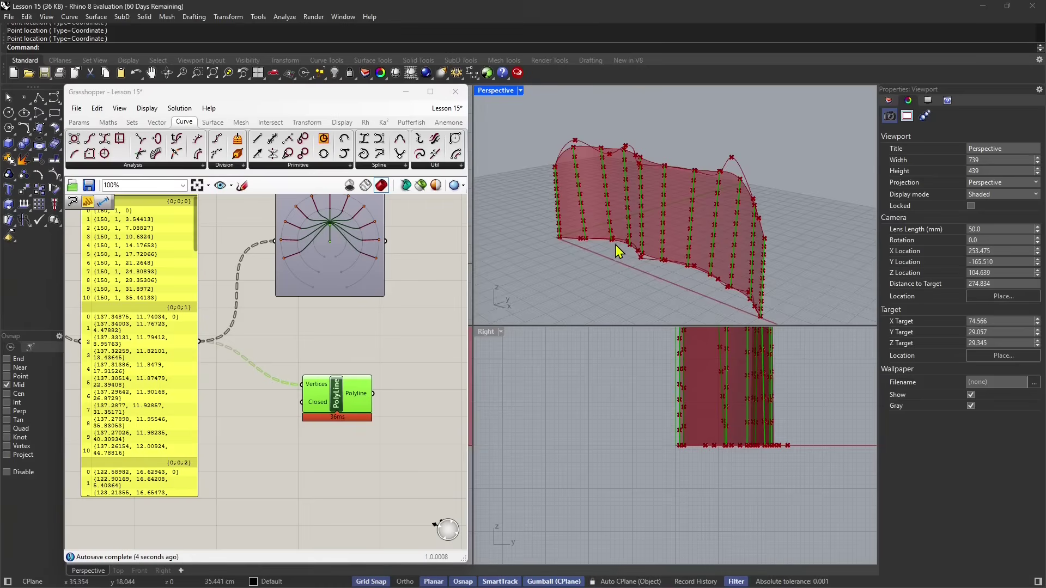
{"action": "right_click_drag", "start_coordinate": [567, 222], "coordinate": [612, 214]}
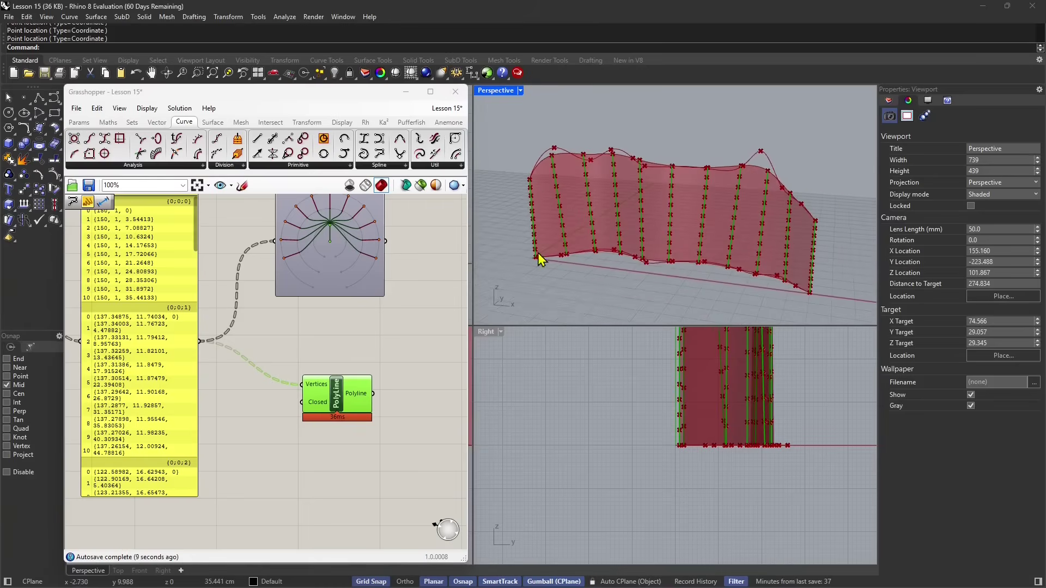
{"action": "scroll", "coordinate": [653, 251], "scroll_direction": "up", "scroll_amount": 2}
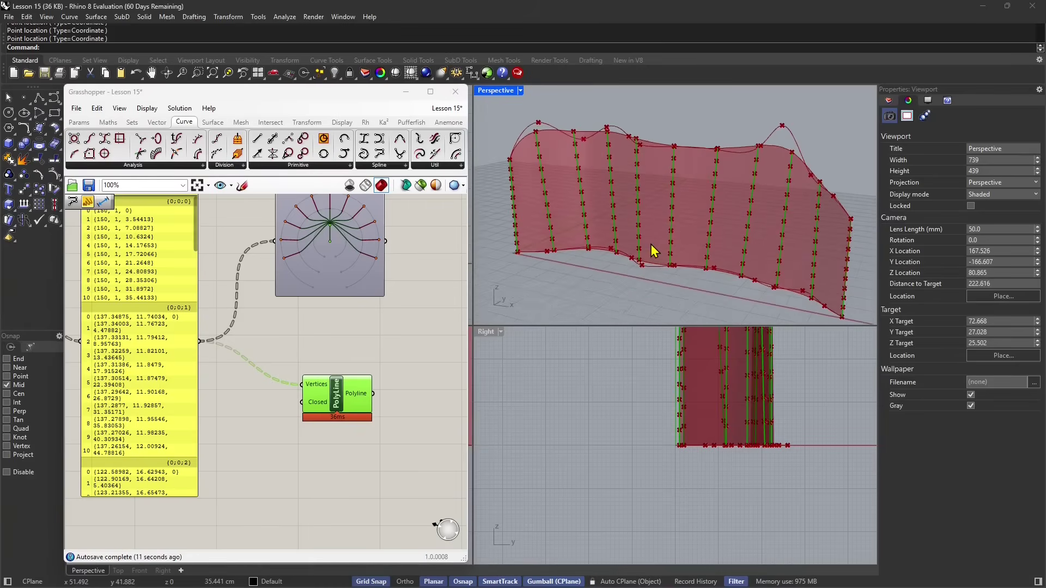
Step: Flatten Divide Surface's Points output and inspect how the polyline runs through the points on the loft
{"action": "right_click_drag", "start_coordinate": [117, 360], "coordinate": [250, 344]}
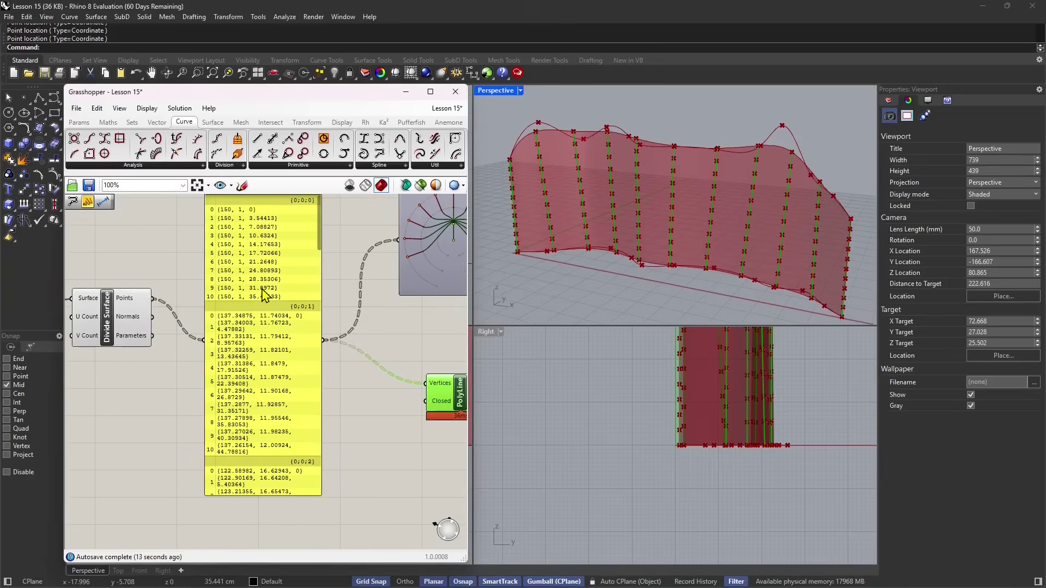
{"action": "right_click_drag", "start_coordinate": [263, 294], "coordinate": [256, 298]}
{"action": "right_click", "coordinate": [140, 308]}
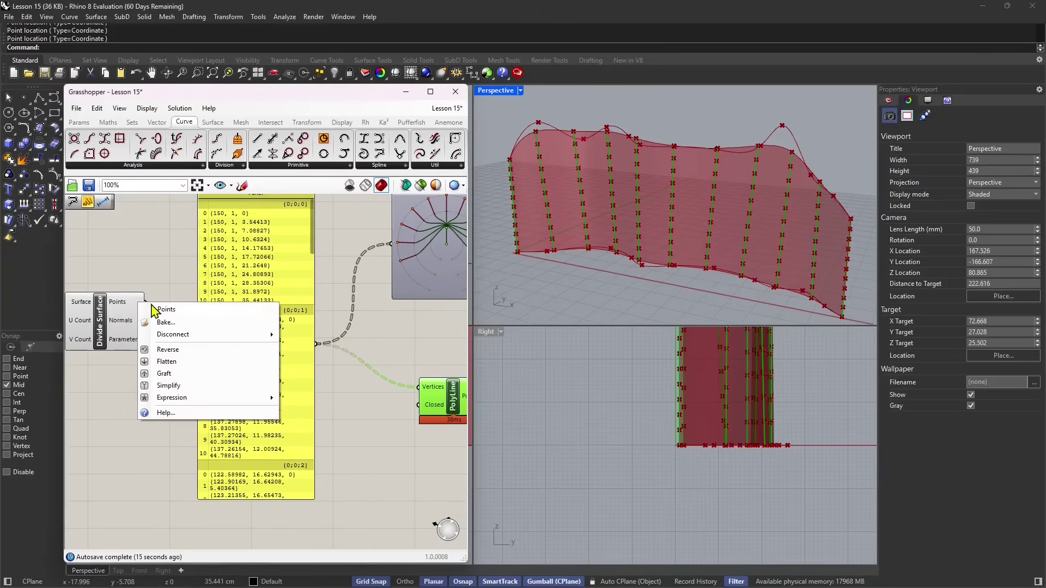
{"action": "left_click", "coordinate": [175, 364]}
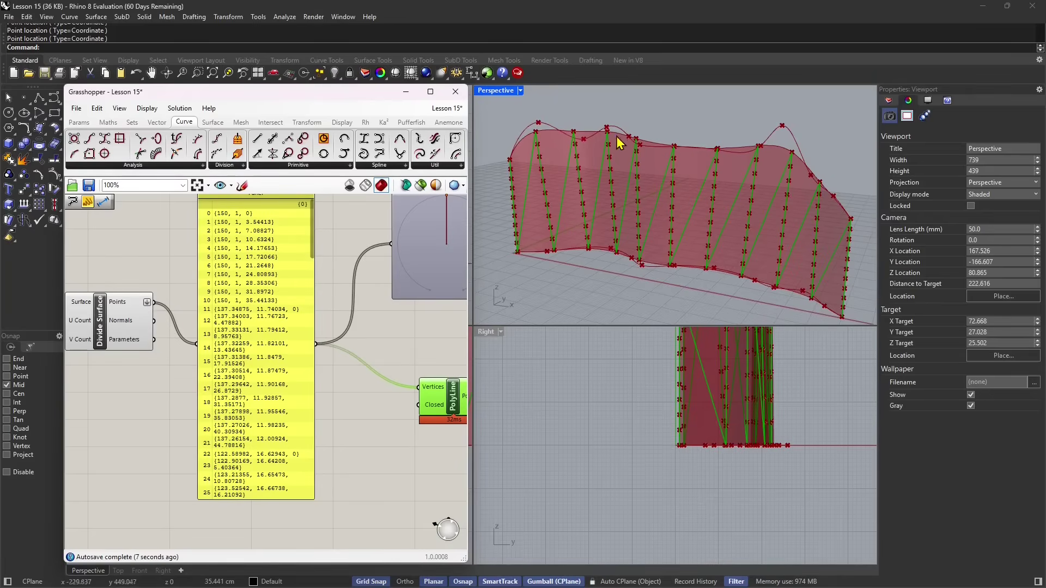
{"action": "right_click_drag", "start_coordinate": [701, 255], "coordinate": [697, 243]}
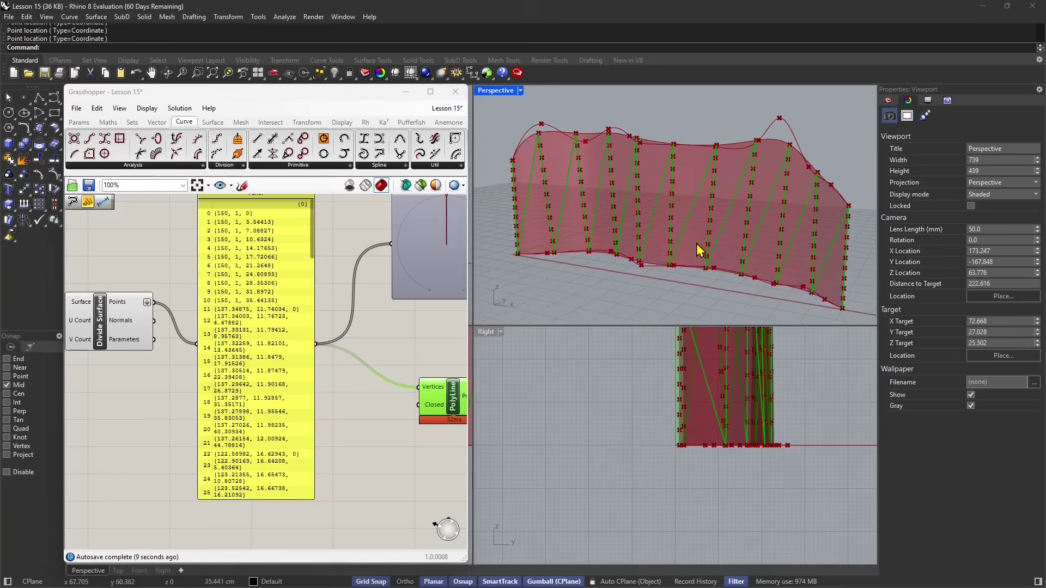
{"action": "scroll", "coordinate": [697, 243], "scroll_direction": "down", "scroll_amount": 2}
Step: Add an Extrude Along component beside PolyLine and connect the Polyline output to its Base input
{"action": "right_click_drag", "start_coordinate": [418, 376], "coordinate": [259, 350]}
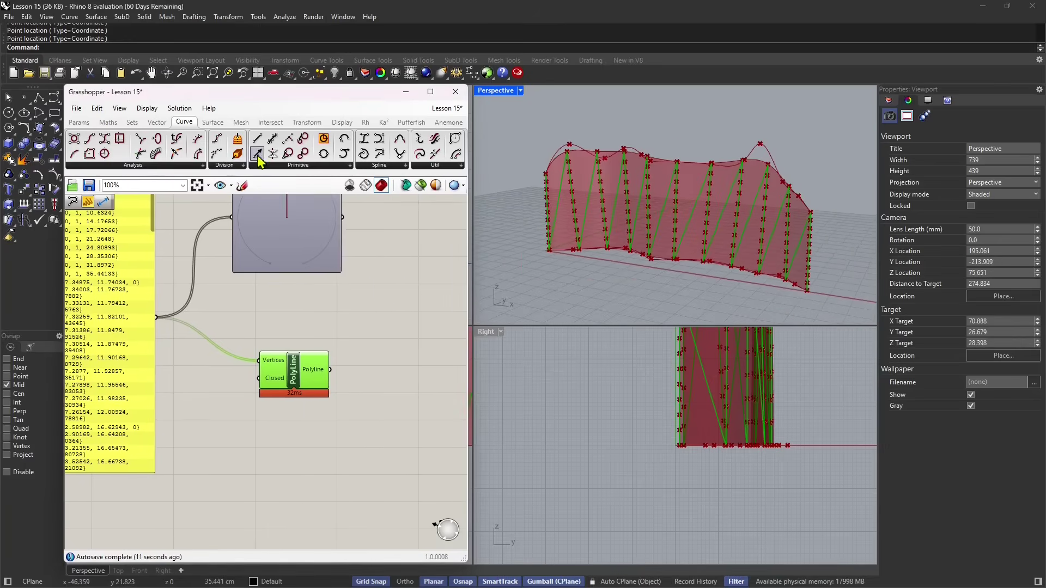
{"action": "left_click", "coordinate": [213, 123]}
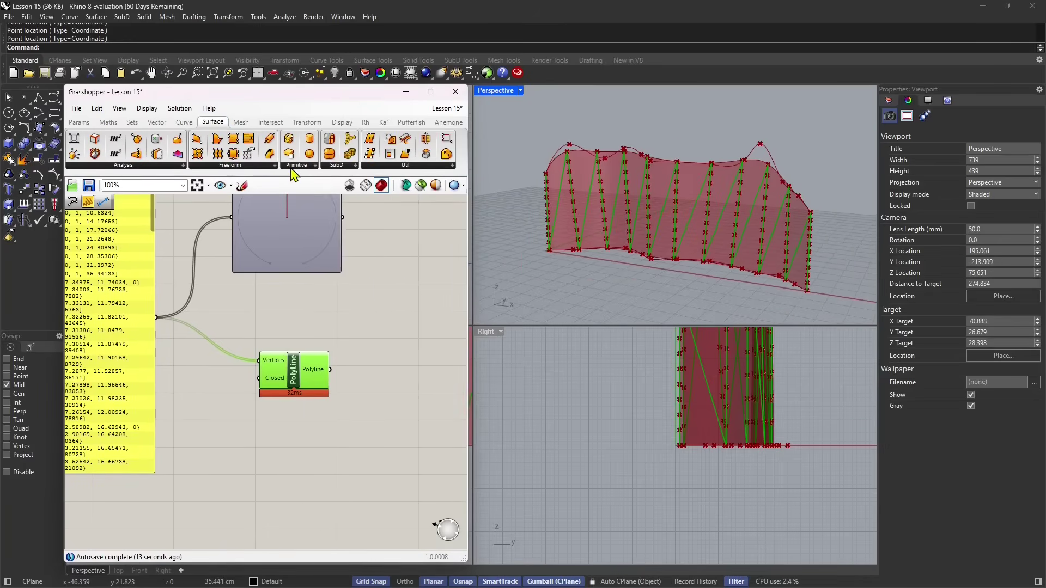
{"action": "left_click", "coordinate": [260, 167]}
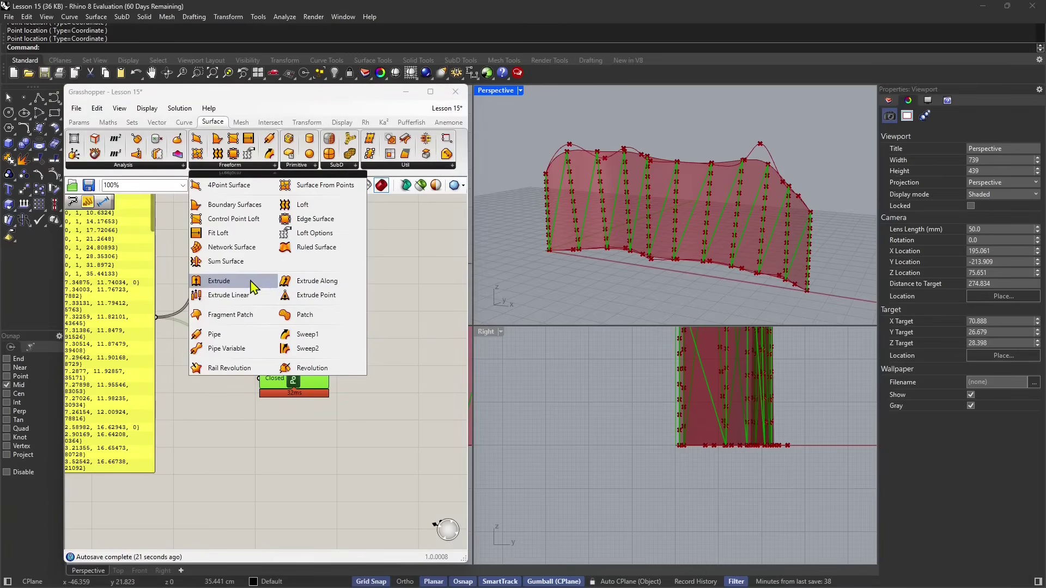
{"action": "left_click", "coordinate": [317, 281]}
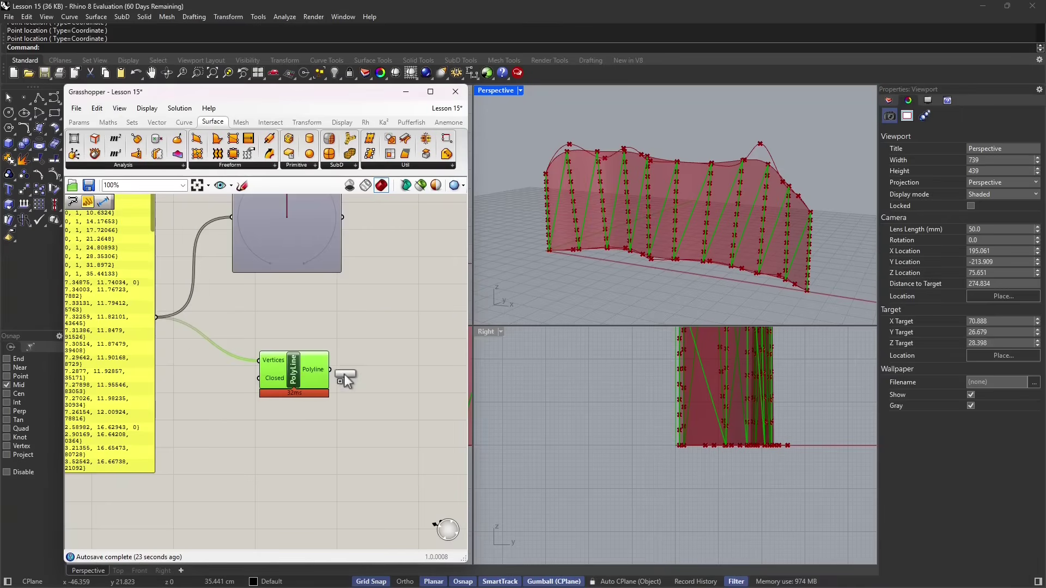
{"action": "left_click", "coordinate": [385, 390]}
{"action": "right_click_drag", "start_coordinate": [386, 390], "coordinate": [315, 376]}
{"action": "left_click_drag", "start_coordinate": [315, 376], "coordinate": [346, 376]}
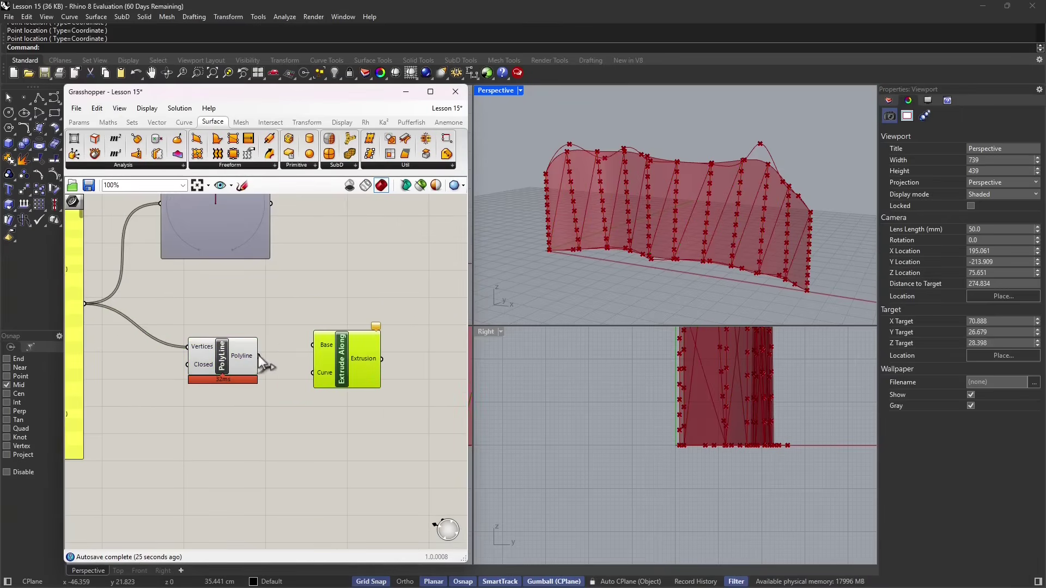
{"action": "left_click_drag", "start_coordinate": [259, 355], "coordinate": [342, 362]}
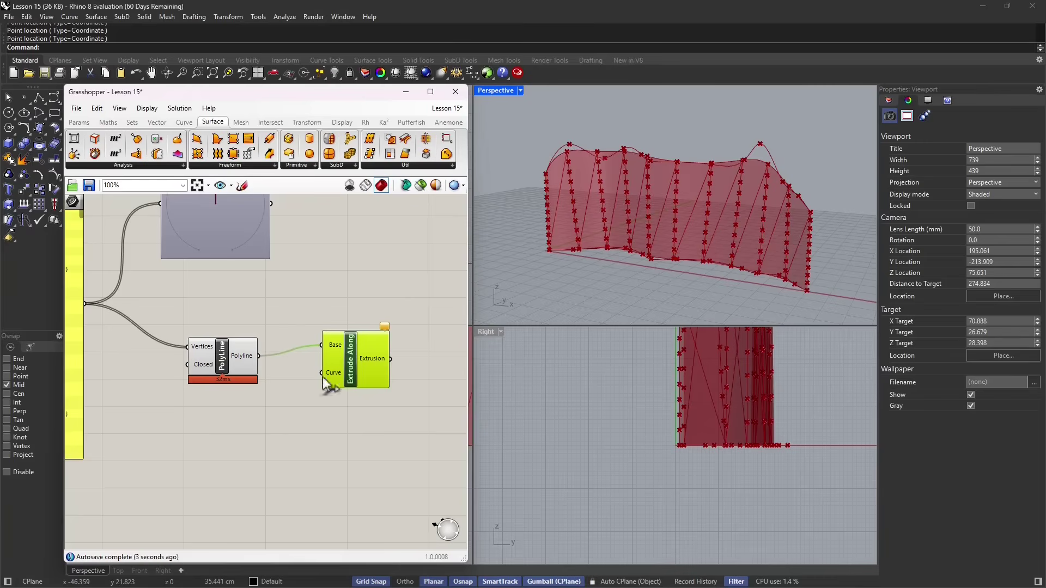
{"action": "mouse_move", "coordinate": [336, 356]}
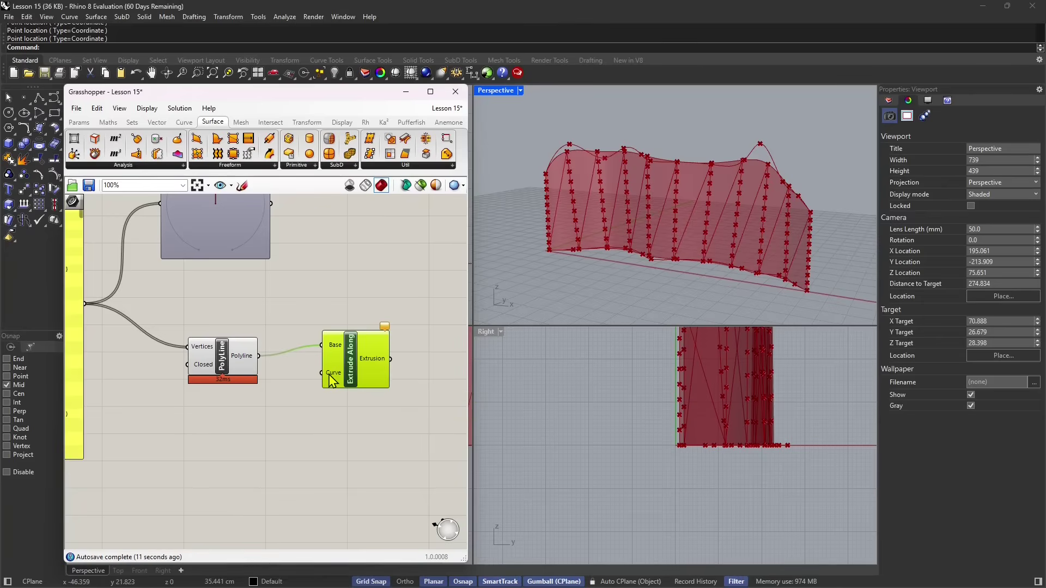
{"action": "mouse_move", "coordinate": [333, 380]}
{"action": "right_click", "coordinate": [334, 379]}
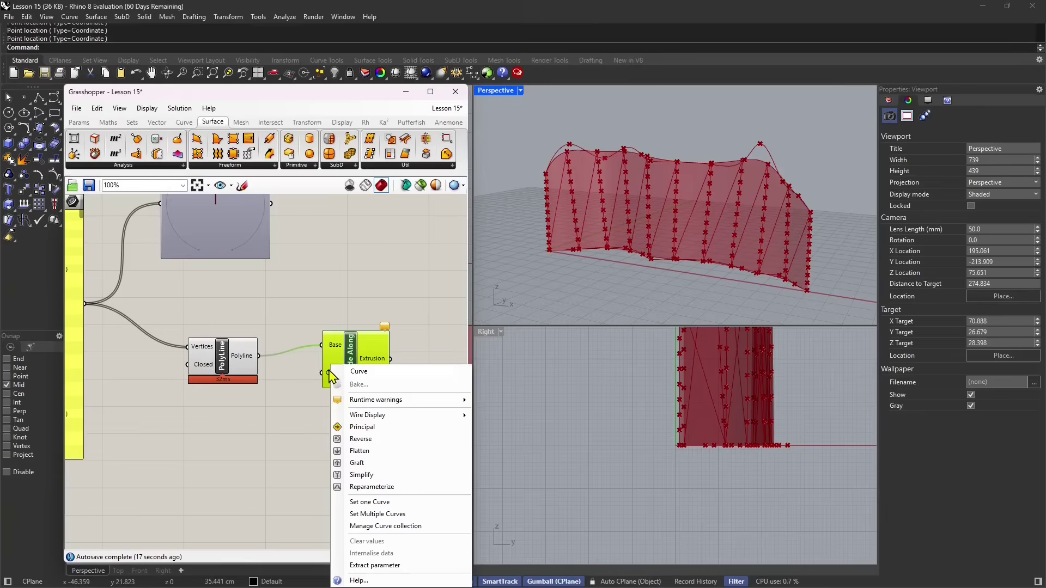
{"action": "left_click", "coordinate": [366, 502]}
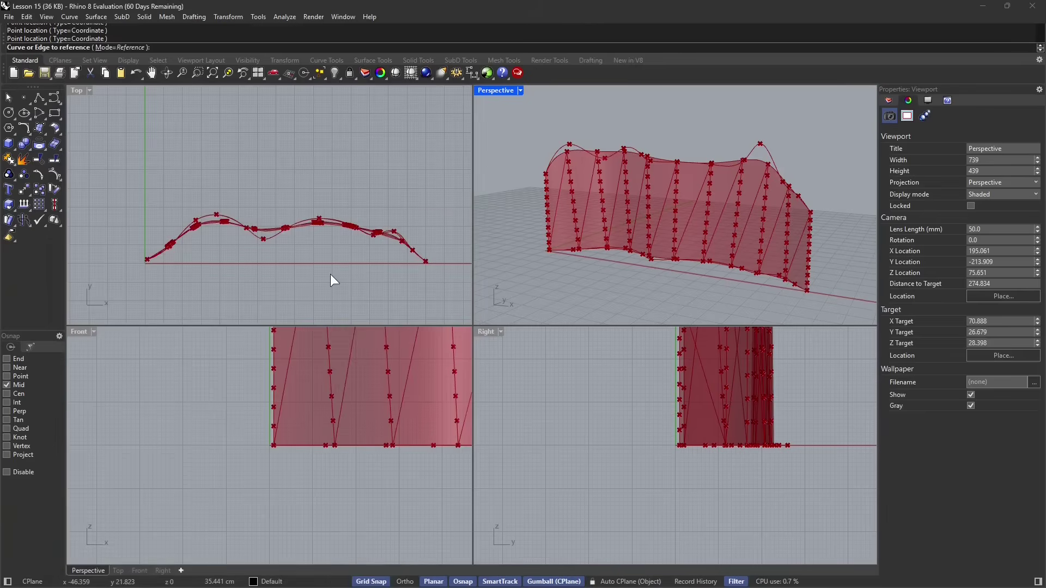
{"action": "right_click_drag", "start_coordinate": [330, 275], "coordinate": [327, 215]}
{"action": "scroll", "coordinate": [286, 216], "scroll_direction": "down", "scroll_amount": 1}
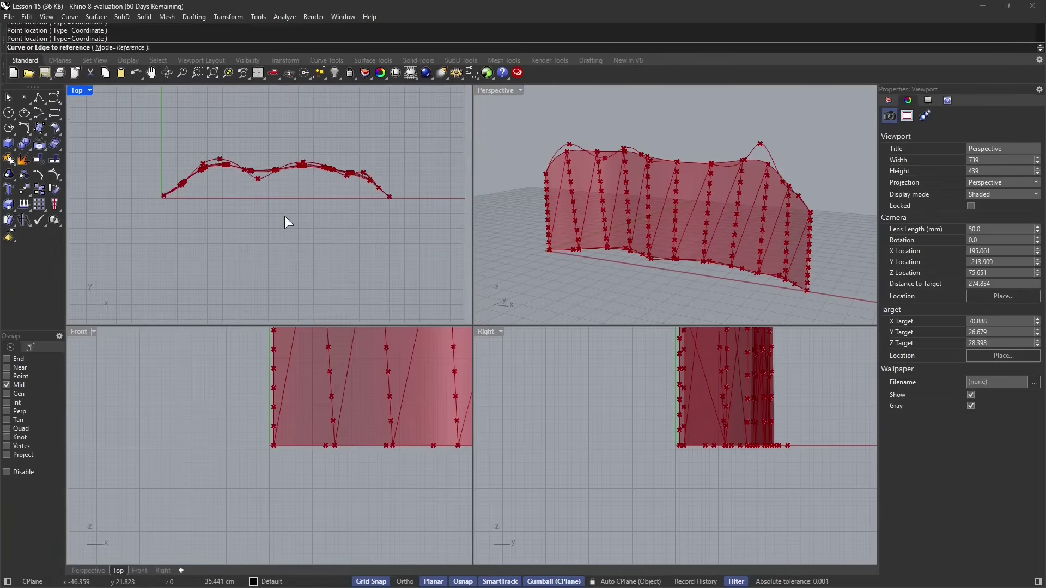
{"action": "scroll", "coordinate": [286, 217], "scroll_direction": "up", "scroll_amount": 2}
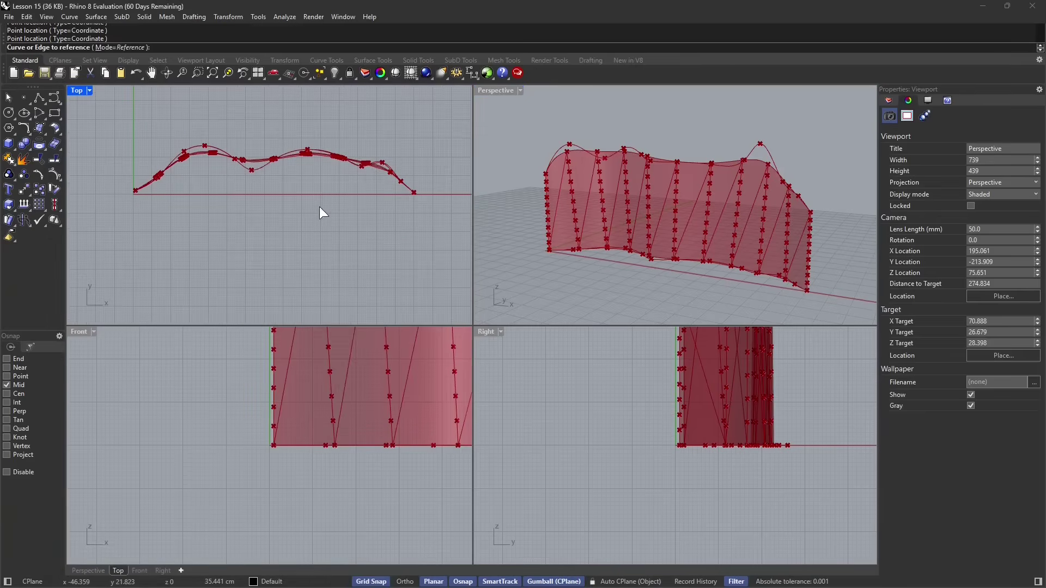
{"action": "left_click", "coordinate": [427, 203]}
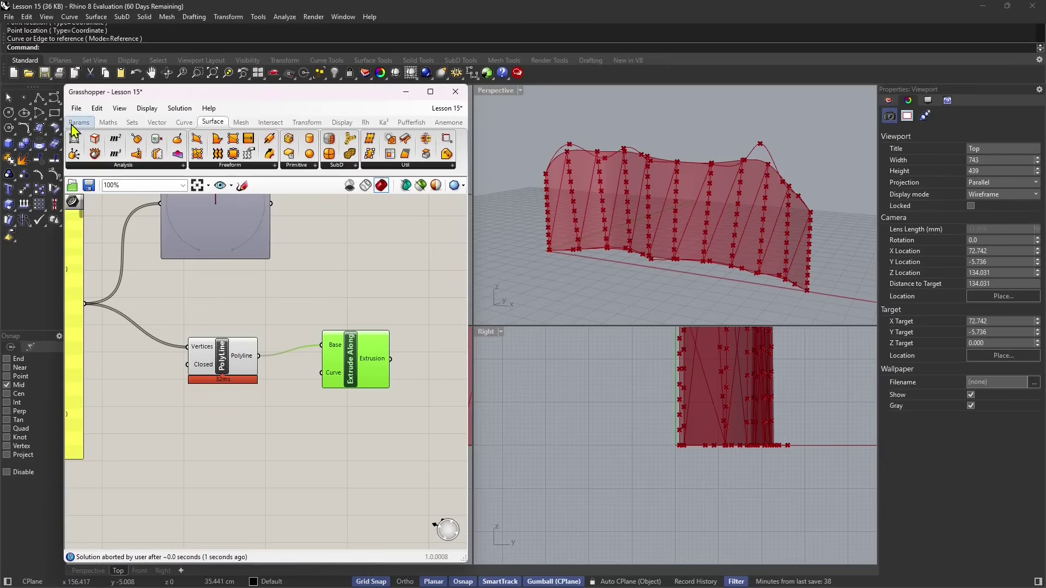
Step: Draw a short S-shaped interpolated curve through four points on the ground in front of the loft in the Perspective viewport
{"action": "left_click", "coordinate": [59, 103]}
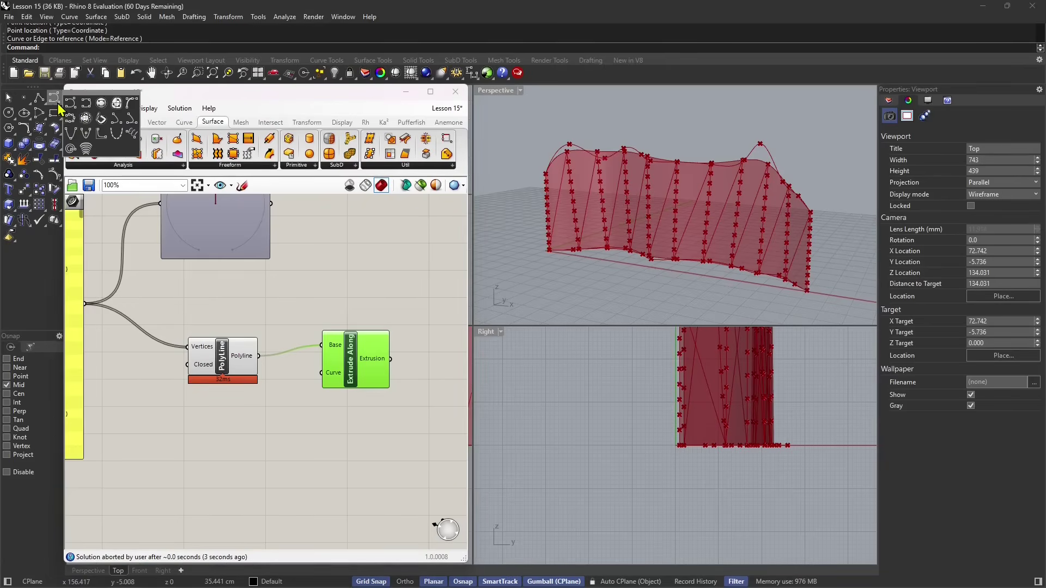
{"action": "left_click", "coordinate": [86, 117]}
{"action": "left_click", "coordinate": [797, 299]}
{"action": "left_click", "coordinate": [775, 307]}
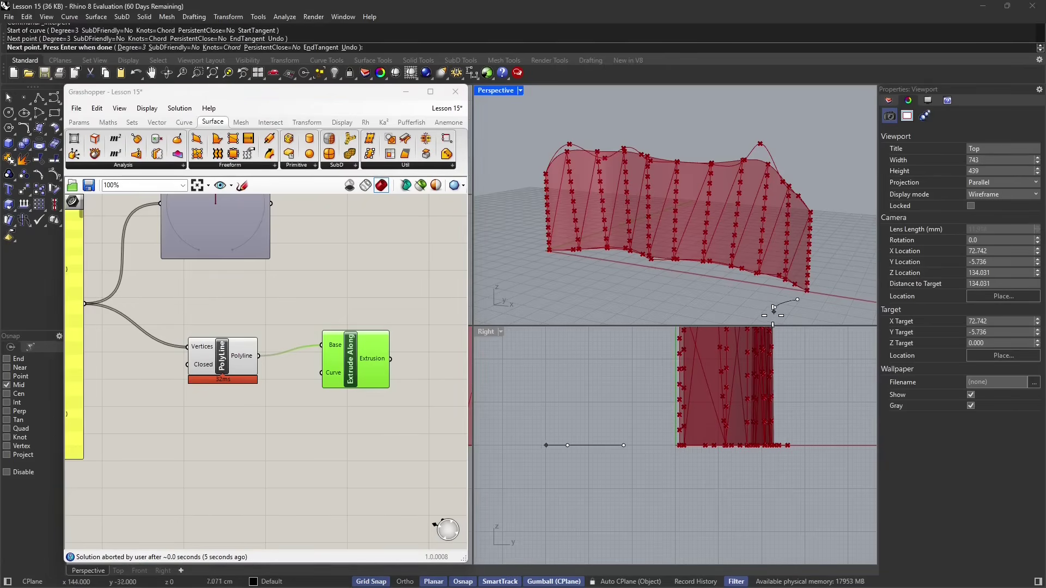
{"action": "left_click", "coordinate": [772, 319]}
{"action": "left_click", "coordinate": [754, 320]}
{"action": "key", "text": "Return"}
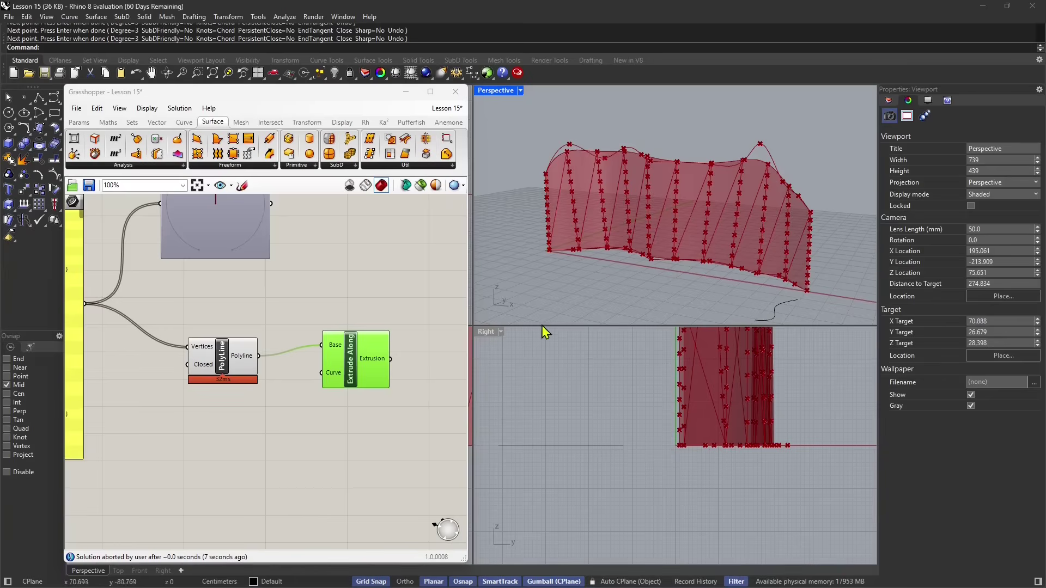
Step: Set the newly drawn curve as Extrude Along's Curve input and inspect the extrusion
{"action": "right_click", "coordinate": [332, 379]}
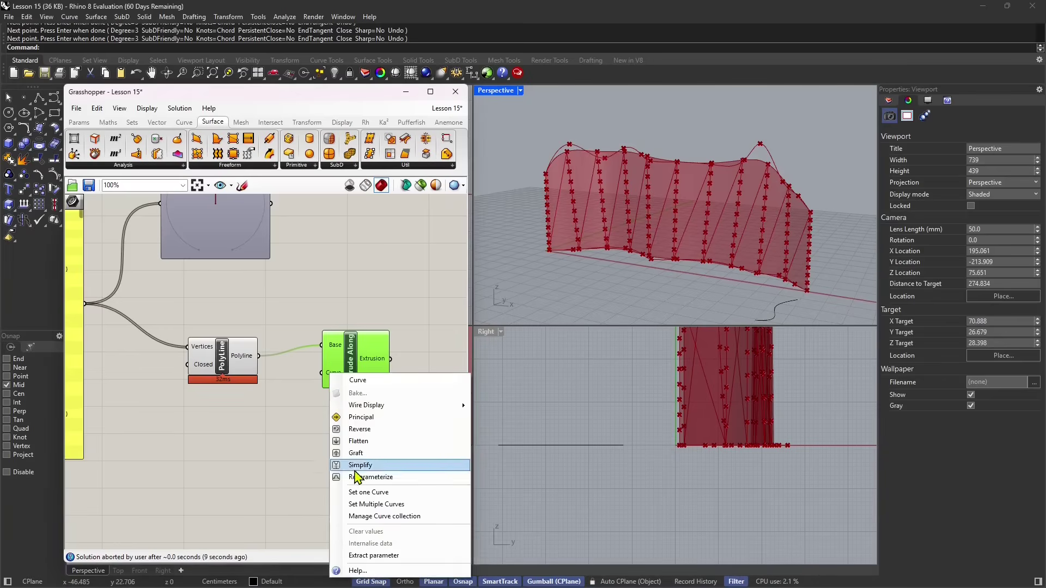
{"action": "left_click", "coordinate": [361, 493]}
{"action": "left_click", "coordinate": [404, 269]}
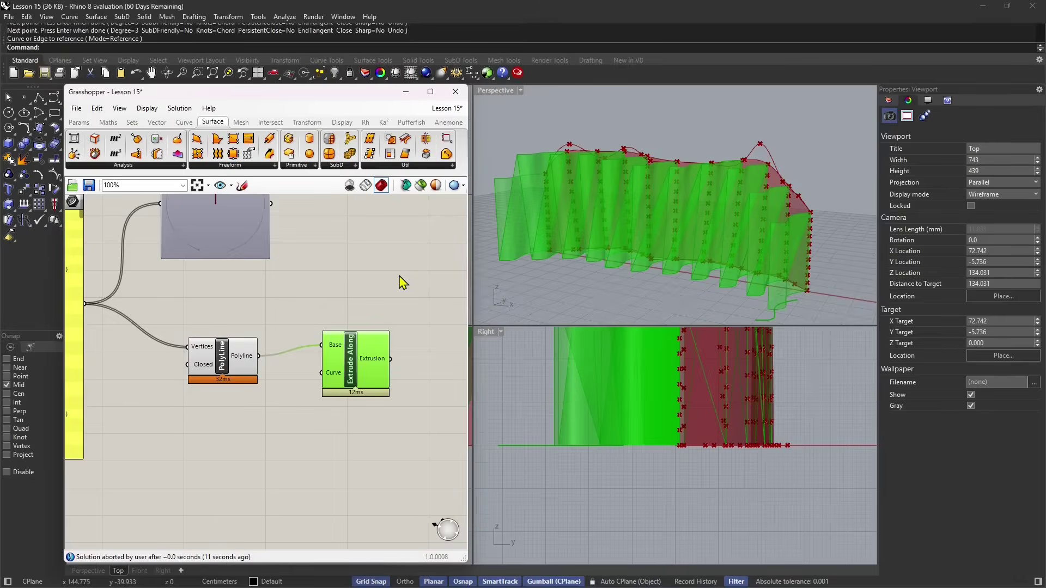
{"action": "right_click_drag", "start_coordinate": [495, 257], "coordinate": [646, 221]}
Step: Turn off Flatten on Divide Surface's Points output and inspect the extruded strips
{"action": "scroll", "coordinate": [411, 349], "scroll_direction": "down", "scroll_amount": 2}
{"action": "right_click_drag", "start_coordinate": [225, 373], "coordinate": [311, 373]}
{"action": "right_click_drag", "start_coordinate": [158, 338], "coordinate": [209, 339]}
{"action": "scroll", "coordinate": [195, 305], "scroll_direction": "up", "scroll_amount": 4}
{"action": "right_click", "coordinate": [188, 282]}
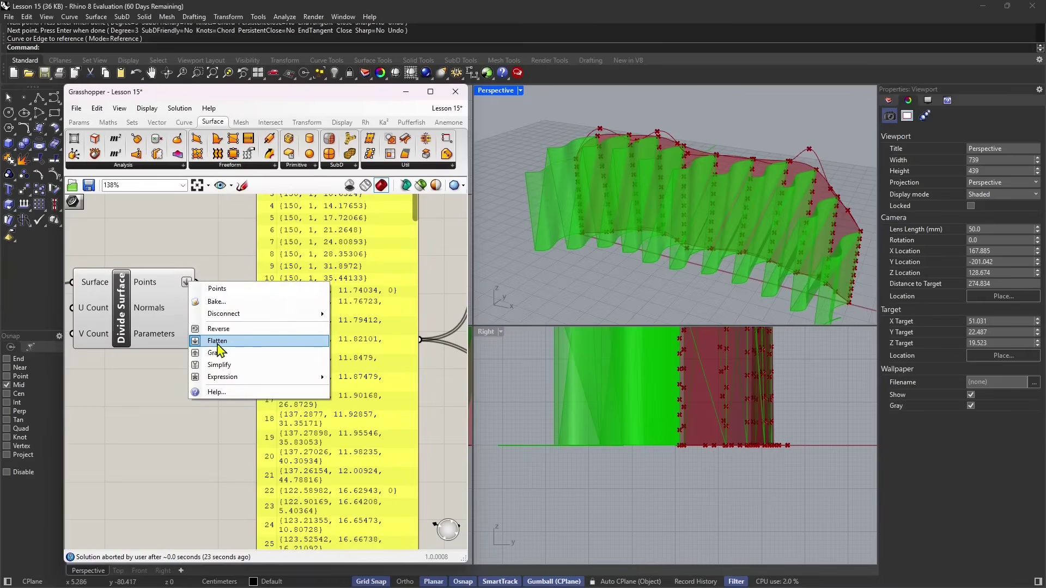
{"action": "left_click", "coordinate": [198, 341]}
{"action": "mouse_move", "coordinate": [676, 260]}
{"action": "right_mouse_down"}
{"action": "mouse_move", "coordinate": [744, 292]}
{"action": "mouse_move", "coordinate": [782, 286]}
{"action": "mouse_move", "coordinate": [742, 269]}
{"action": "mouse_move", "coordinate": [752, 260]}
{"action": "mouse_move", "coordinate": [689, 256]}
{"action": "right_mouse_up"}
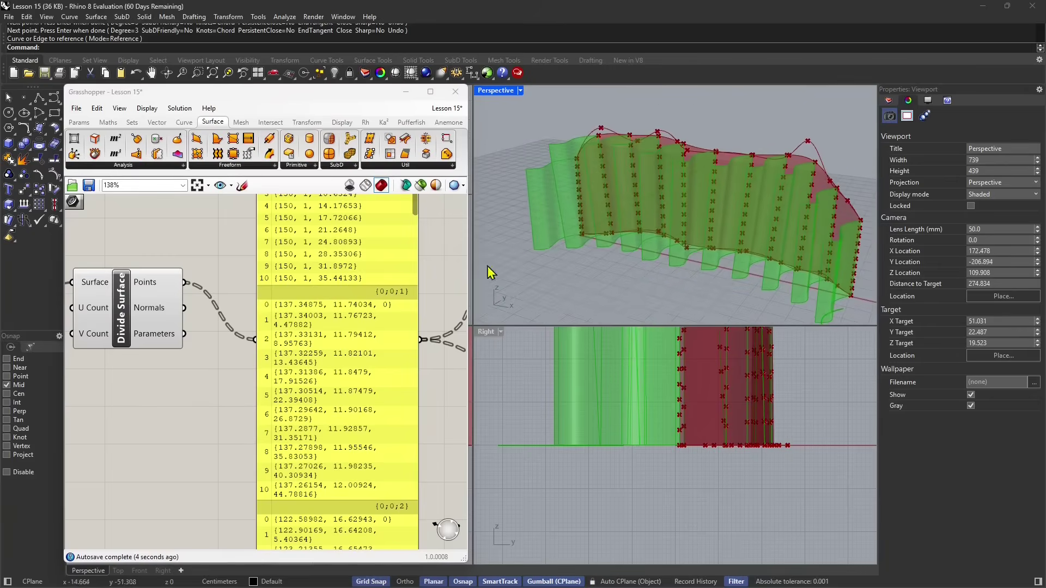
Step: Graft Divide Surface's Points output and inspect its effect on the Panel, the PolyLine output and the Param Viewer
{"action": "right_click", "coordinate": [169, 293]}
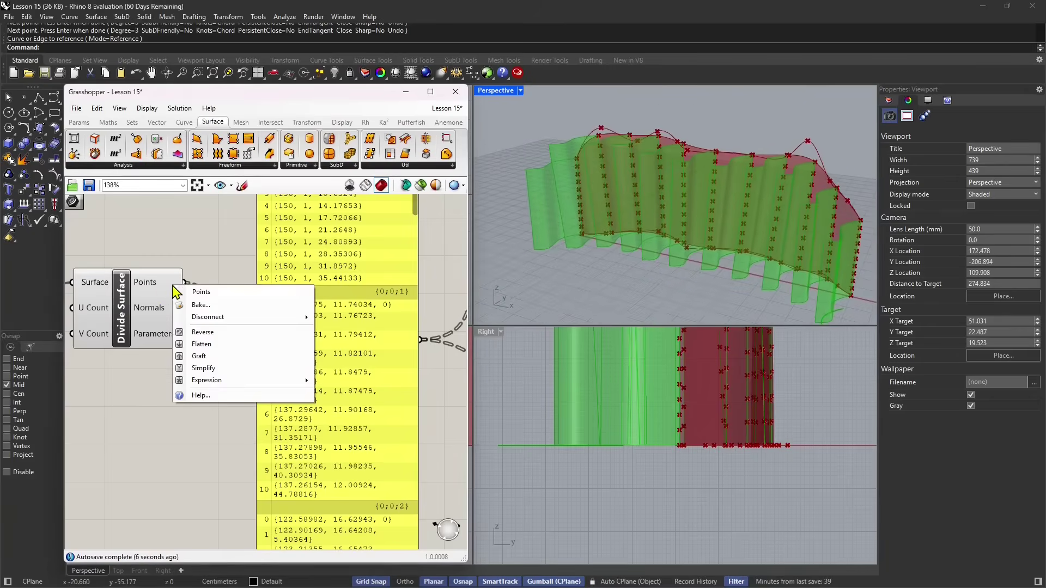
{"action": "left_click", "coordinate": [205, 358]}
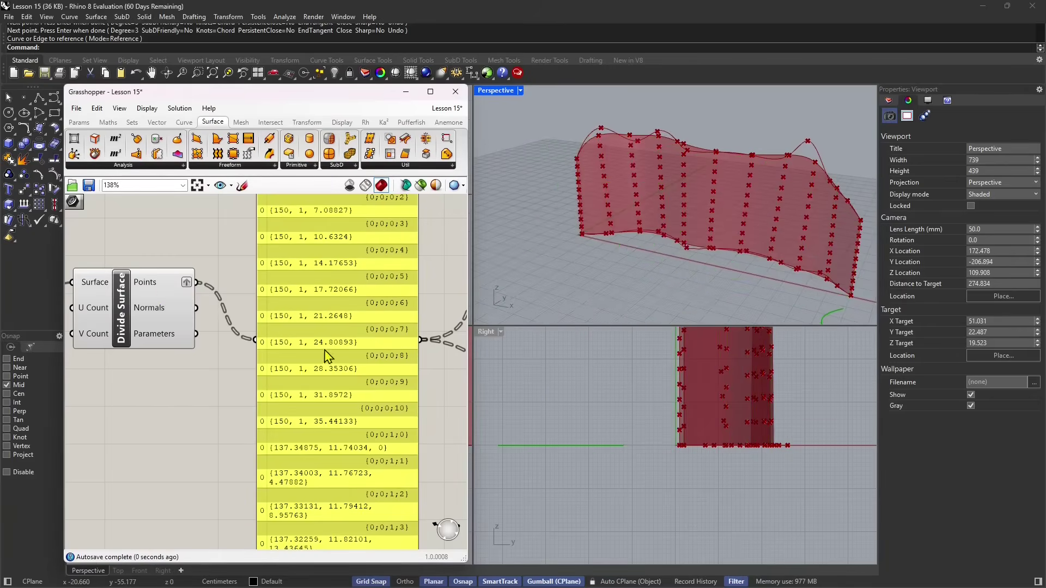
{"action": "scroll", "coordinate": [259, 378], "scroll_direction": "down", "scroll_amount": 5}
{"action": "right_click_drag", "start_coordinate": [339, 391], "coordinate": [244, 378]}
{"action": "scroll", "coordinate": [316, 387], "scroll_direction": "up", "scroll_amount": 3}
{"action": "mouse_move", "coordinate": [335, 395]}
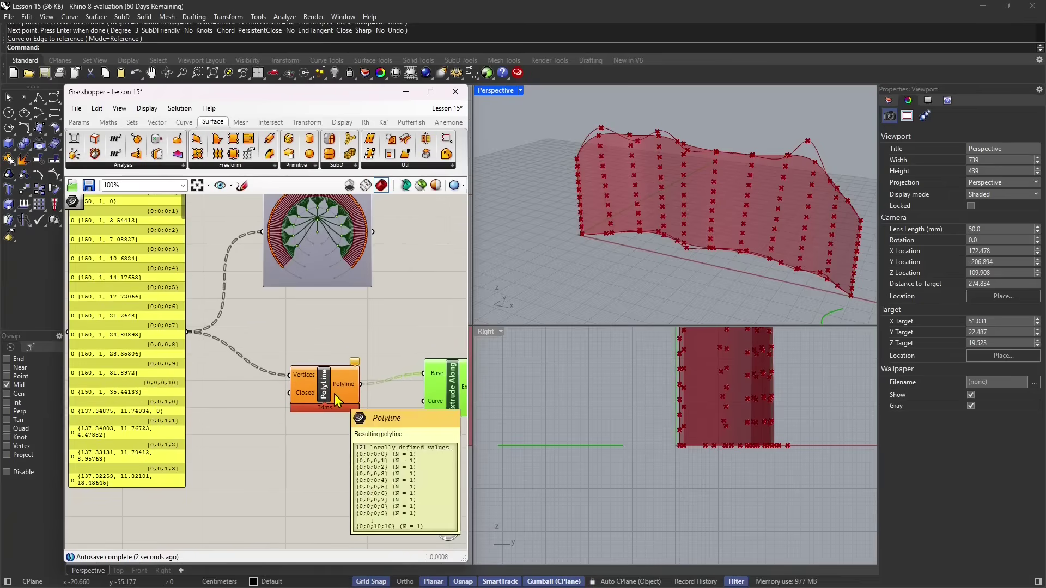
{"action": "left_click_drag", "start_coordinate": [323, 395], "coordinate": [318, 397]}
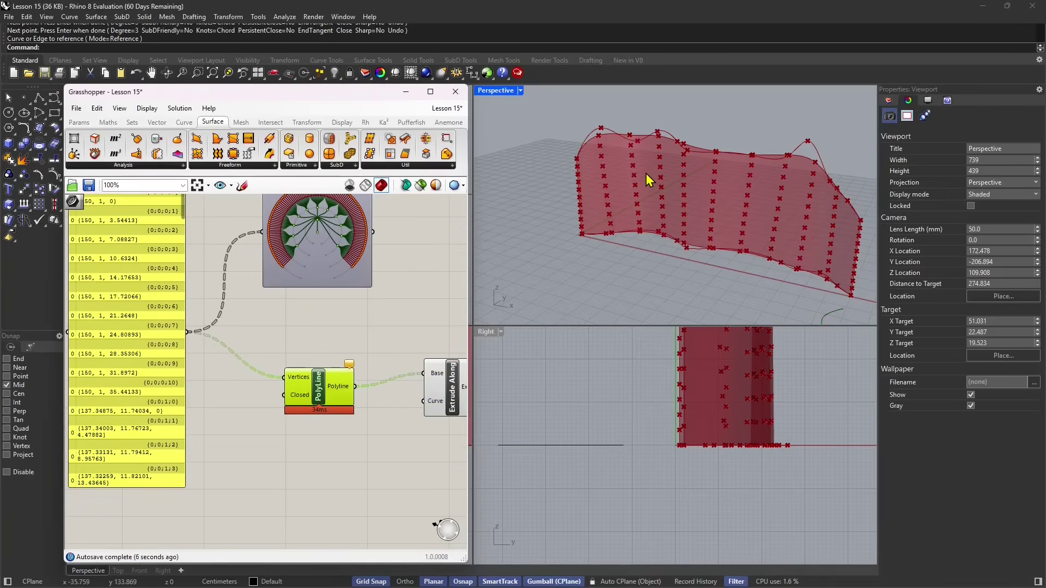
{"action": "scroll", "coordinate": [139, 361], "scroll_direction": "up", "scroll_amount": 2}
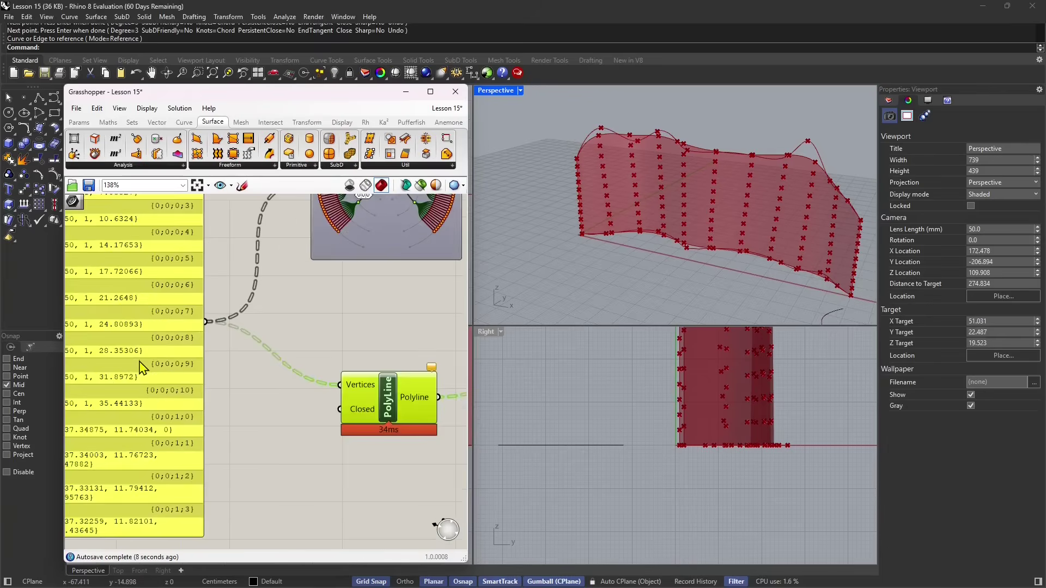
{"action": "scroll", "coordinate": [176, 398], "scroll_direction": "down", "scroll_amount": 3}
{"action": "right_click_drag", "start_coordinate": [210, 370], "coordinate": [271, 349]}
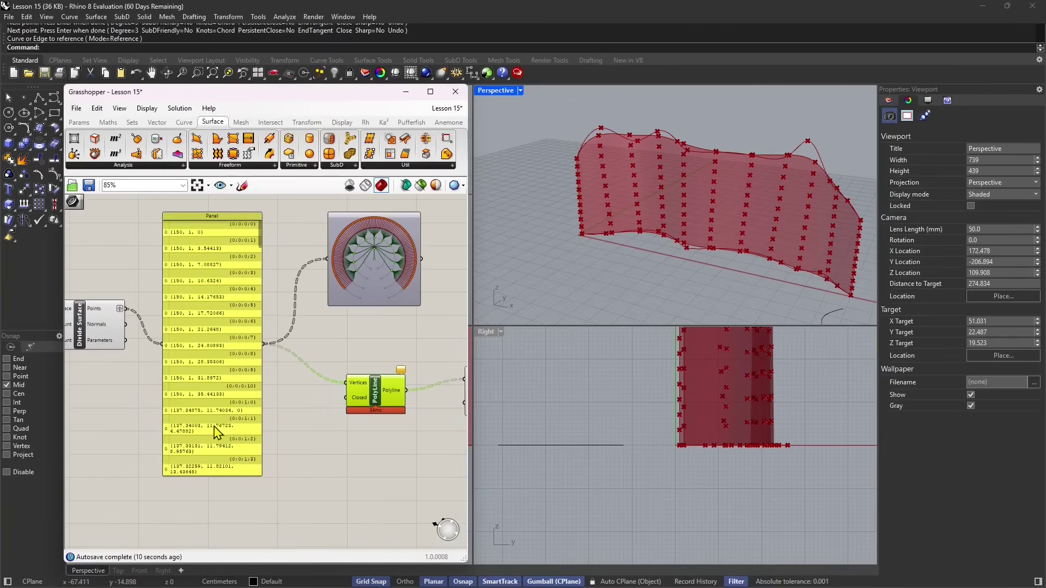
{"action": "right_click_drag", "start_coordinate": [343, 393], "coordinate": [257, 356]}
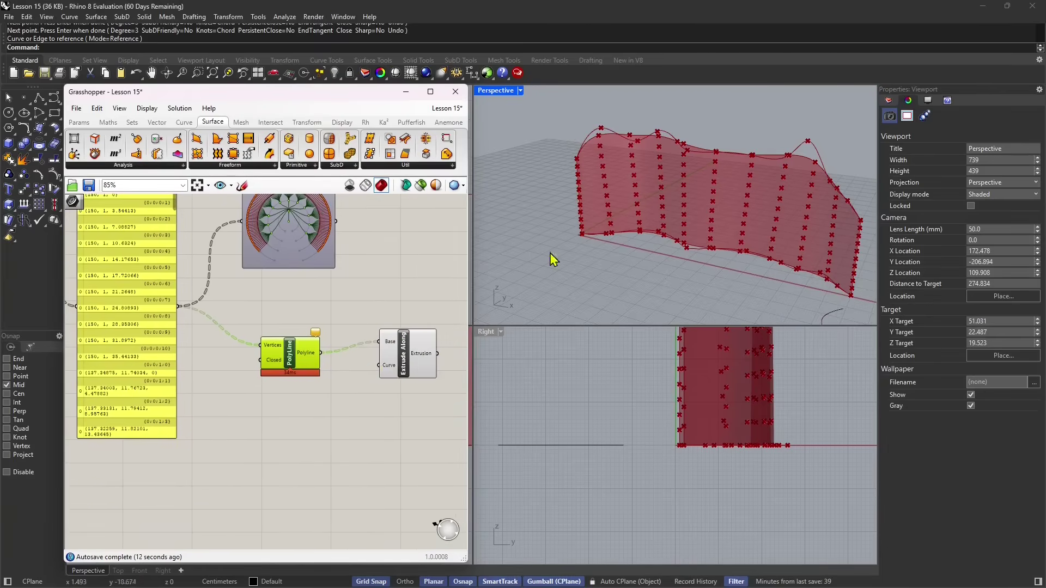
Step: Reposition the PolyLine and Extrude Along components slightly higher beside the Panel
{"action": "left_click_drag", "start_coordinate": [299, 351], "coordinate": [336, 324]}
{"action": "left_click_drag", "start_coordinate": [403, 351], "coordinate": [415, 326]}
{"action": "left_click_drag", "start_coordinate": [321, 328], "coordinate": [353, 333]}
Step: Add a Sphere component below PolyLine, connect the Panel's output to its Base input, and inspect the spheres on the loft
{"action": "scroll", "coordinate": [320, 331], "scroll_direction": "up", "scroll_amount": 1}
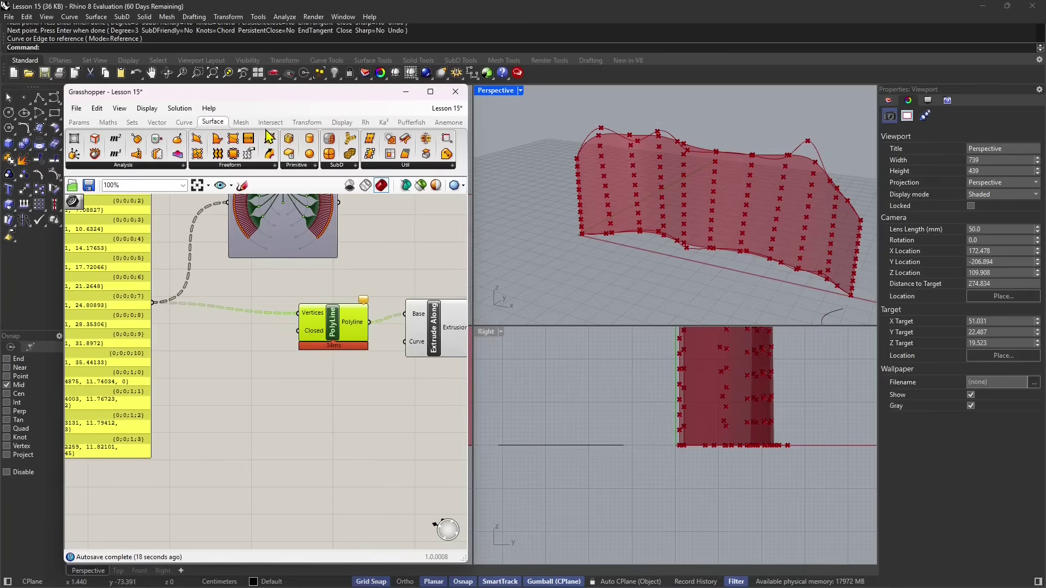
{"action": "left_click", "coordinate": [315, 165]}
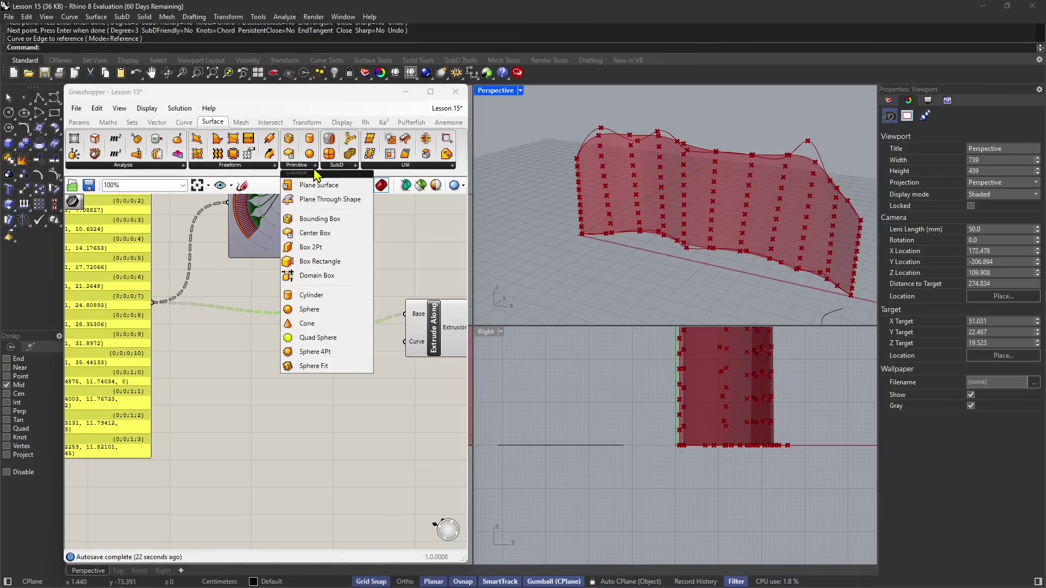
{"action": "left_click", "coordinate": [327, 310]}
{"action": "left_click", "coordinate": [317, 434]}
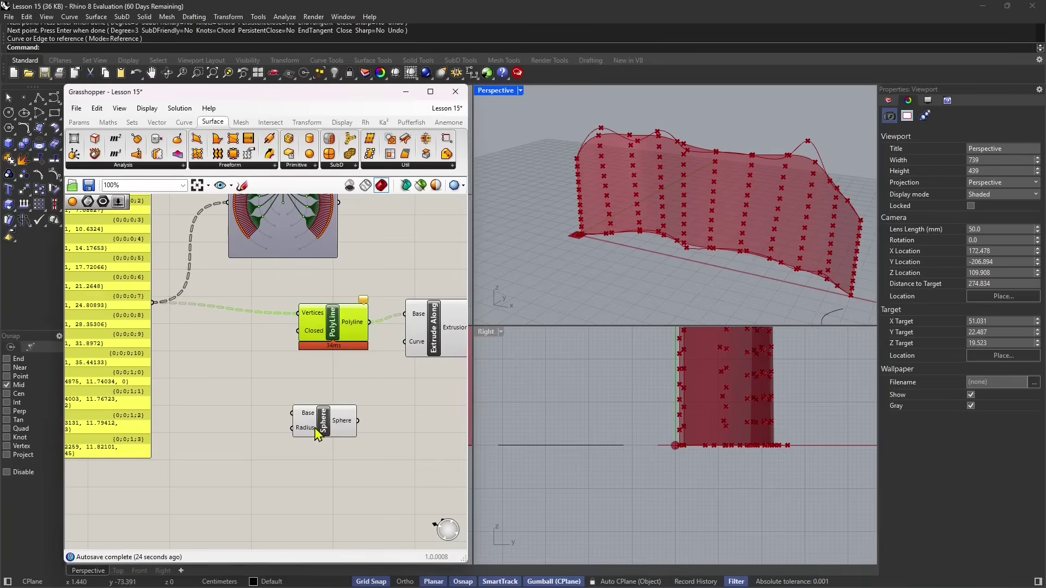
{"action": "left_click_drag", "start_coordinate": [240, 369], "coordinate": [292, 413]}
{"action": "scroll", "coordinate": [643, 218], "scroll_direction": "up", "scroll_amount": 10}
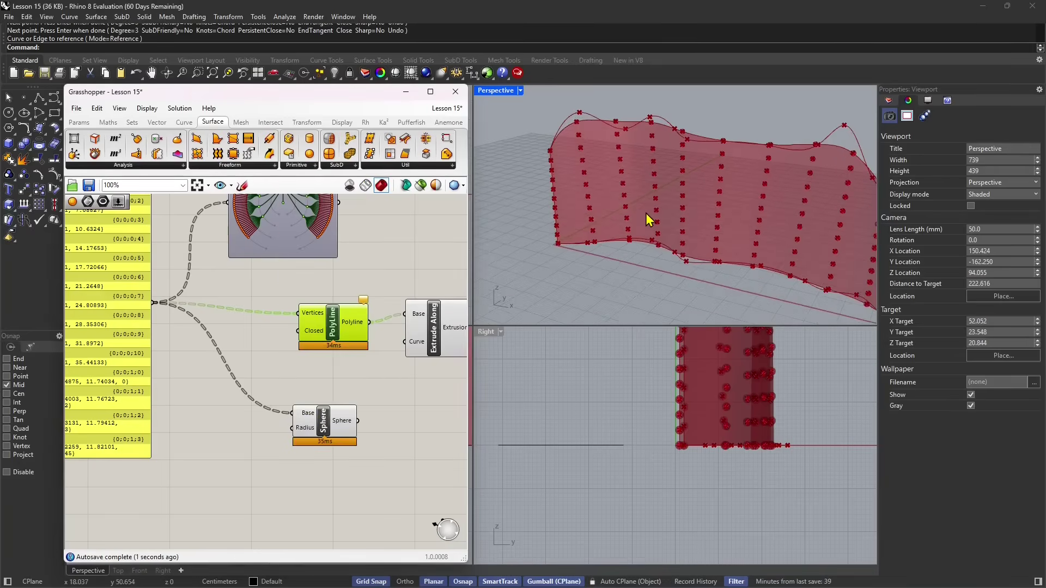
{"action": "scroll", "coordinate": [624, 199], "scroll_direction": "down", "scroll_amount": 10}
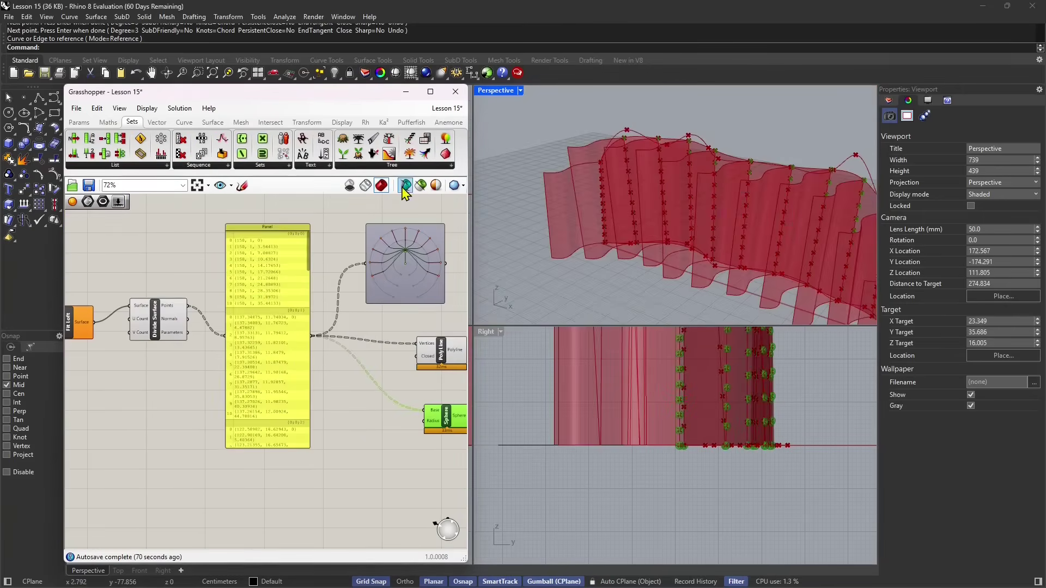
Step: Add a Flatten Tree component and place it between the Panel and PolyLine
{"action": "left_click", "coordinate": [406, 165]}
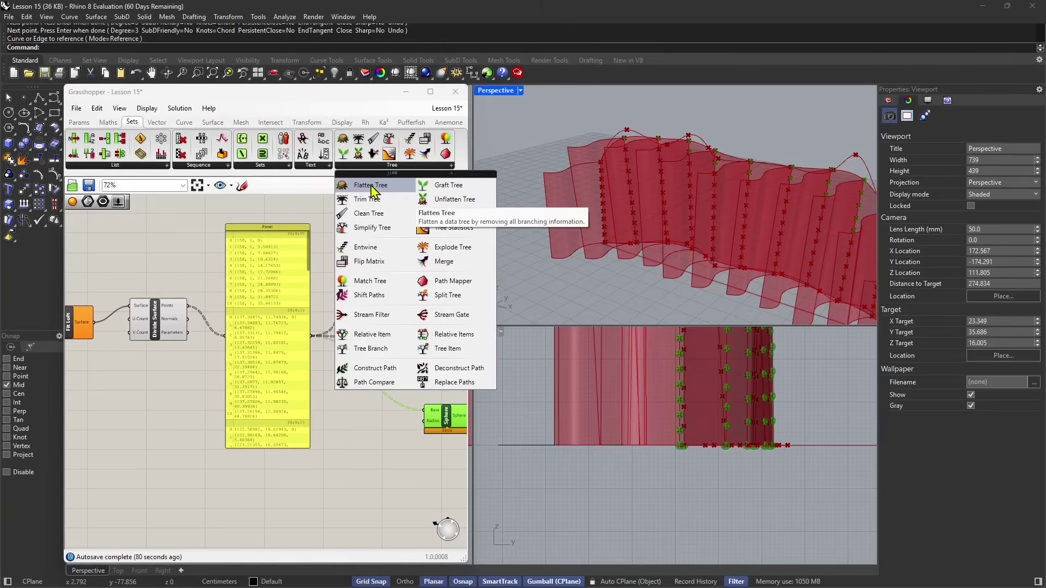
{"action": "left_click_drag", "start_coordinate": [371, 189], "coordinate": [365, 411]}
{"action": "scroll", "coordinate": [349, 414], "scroll_direction": "up", "scroll_amount": 3}
{"action": "scroll", "coordinate": [364, 409], "scroll_direction": "down", "scroll_amount": 2}
{"action": "scroll", "coordinate": [366, 410], "scroll_direction": "up", "scroll_amount": 1}
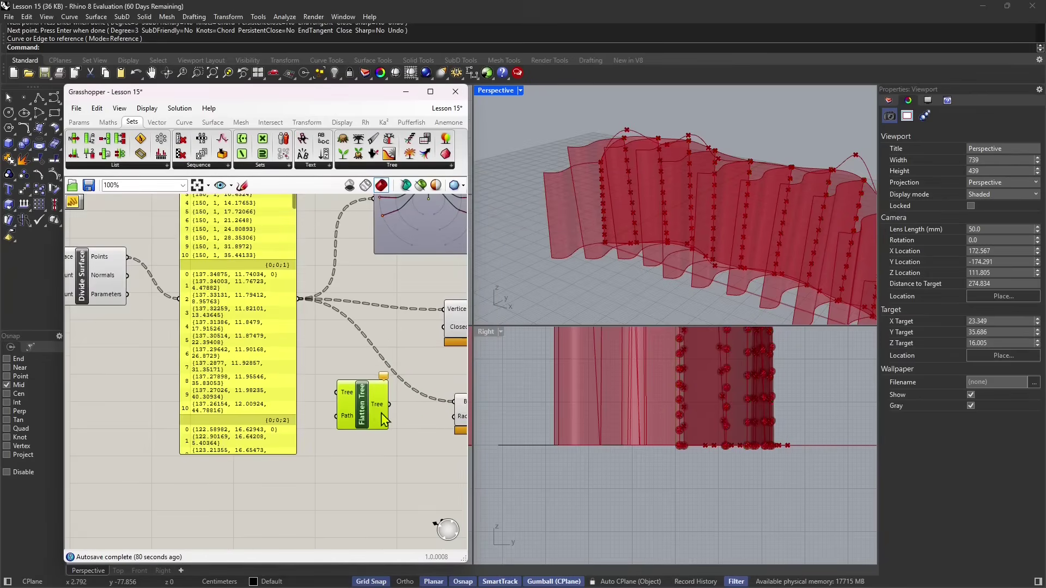
{"action": "right_click_drag", "start_coordinate": [379, 409], "coordinate": [285, 397]}
{"action": "left_click_drag", "start_coordinate": [285, 397], "coordinate": [312, 305]}
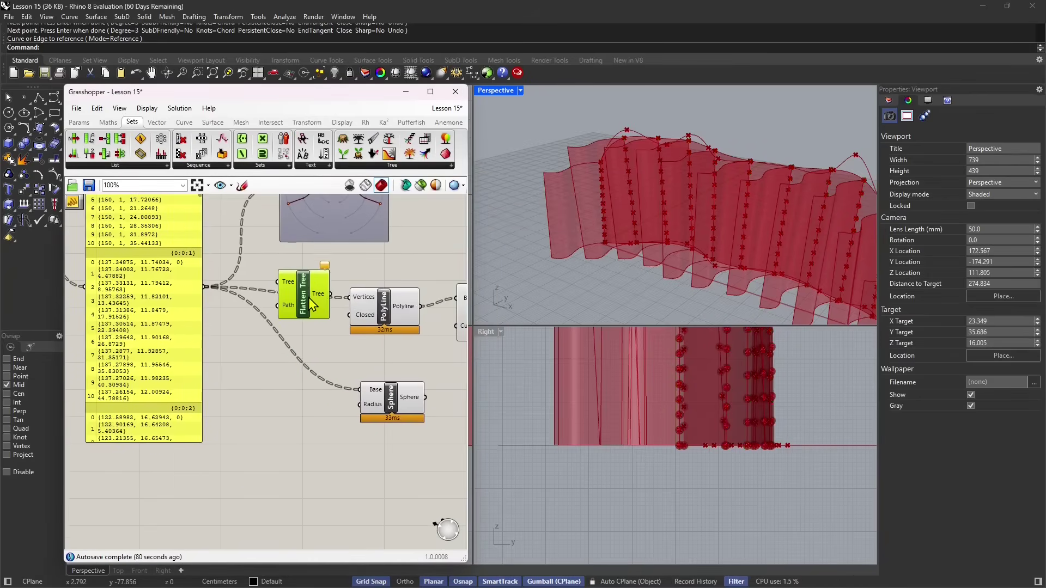
Step: Wire the Panel's output through Flatten Tree into PolyLine's Vertices input and inspect the extrusion
{"action": "left_click_drag", "start_coordinate": [205, 286], "coordinate": [272, 275]}
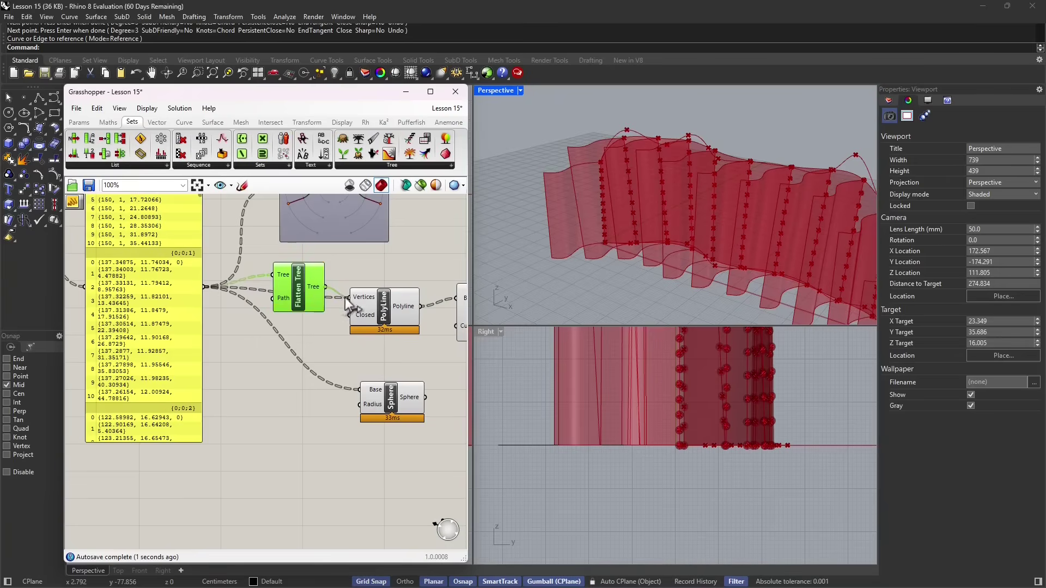
{"action": "left_click_drag", "start_coordinate": [345, 298], "coordinate": [385, 305]}
{"action": "right_click_drag", "start_coordinate": [660, 201], "coordinate": [687, 213]}
Step: Space Extrude Along and PolyLine farther from Flatten Tree
{"action": "right_click_drag", "start_coordinate": [414, 314], "coordinate": [255, 308]}
{"action": "left_click_drag", "start_coordinate": [338, 311], "coordinate": [393, 311]}
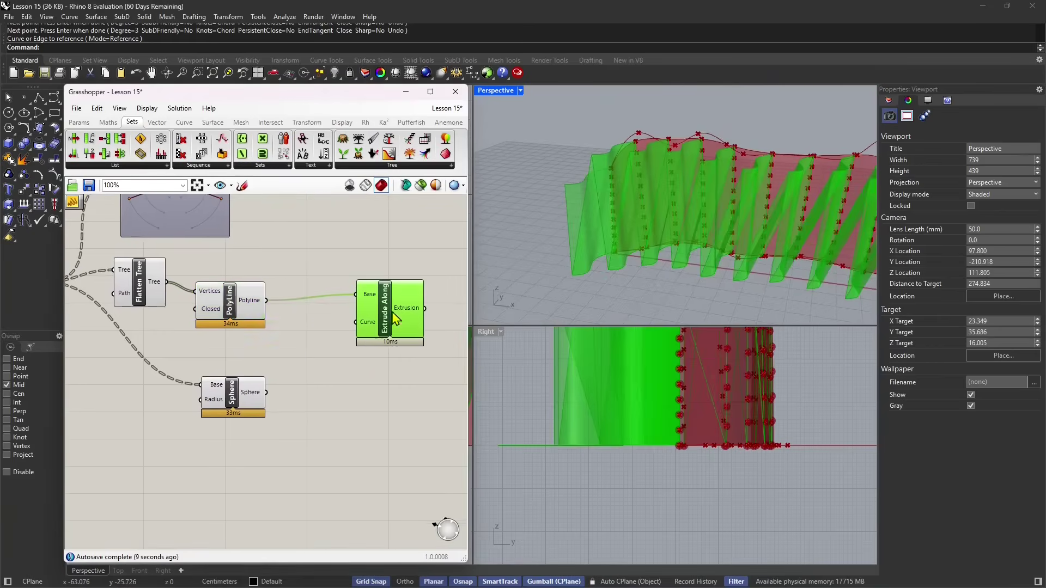
{"action": "left_click_drag", "start_coordinate": [252, 306], "coordinate": [288, 306]}
Step: Replace Flatten Tree with a Graft Tree component wired between the Panel's output and PolyLine's Vertices input
{"action": "right_click_drag", "start_coordinate": [195, 320], "coordinate": [358, 306]}
{"action": "left_click_drag", "start_coordinate": [309, 283], "coordinate": [321, 288]}
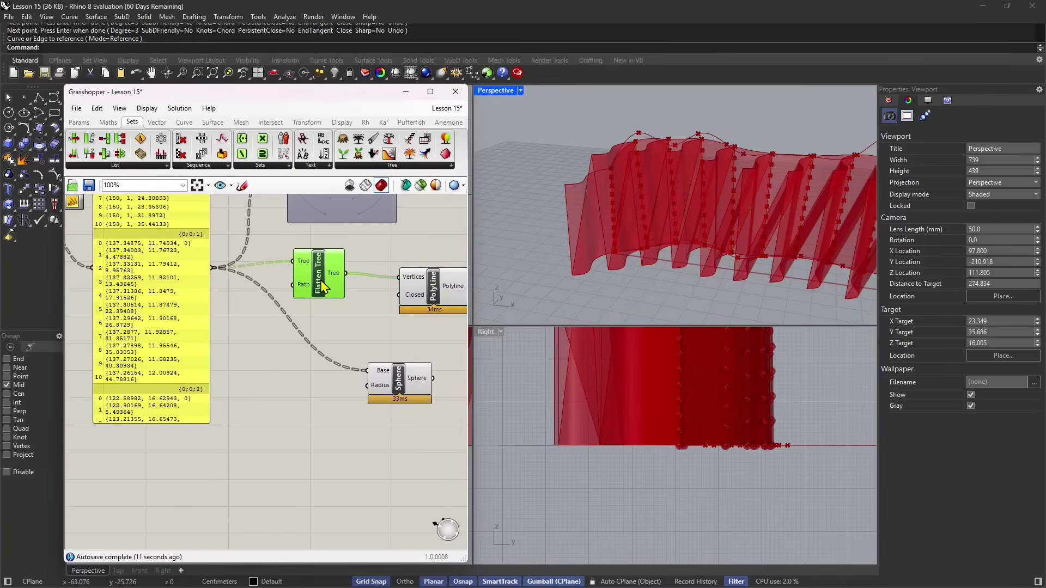
{"action": "key", "text": "Delete"}
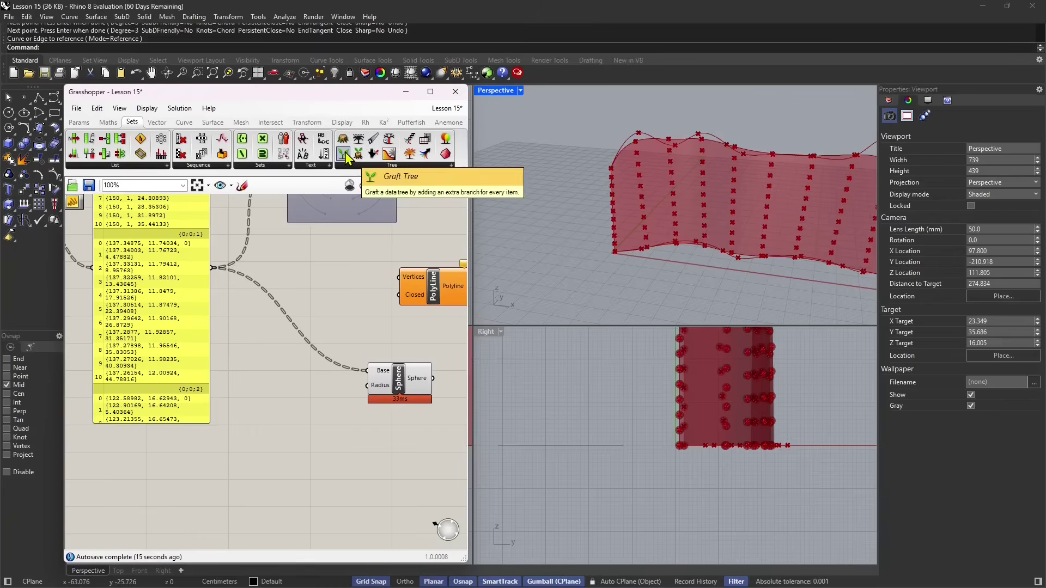
{"action": "left_click_drag", "start_coordinate": [357, 155], "coordinate": [324, 271]}
{"action": "left_click_drag", "start_coordinate": [231, 272], "coordinate": [399, 276]}
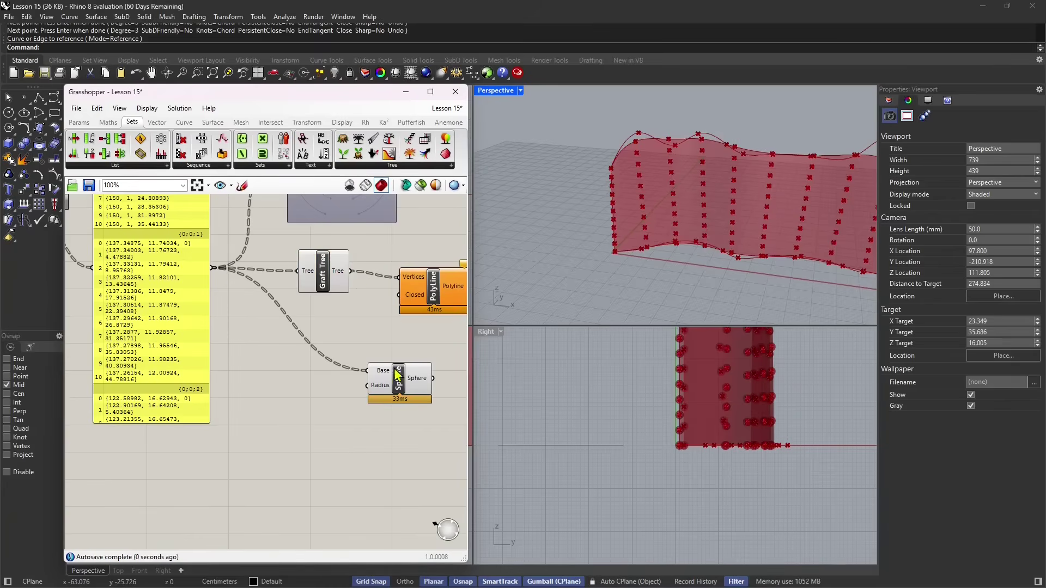
{"action": "right_click_drag", "start_coordinate": [434, 315], "coordinate": [304, 307]}
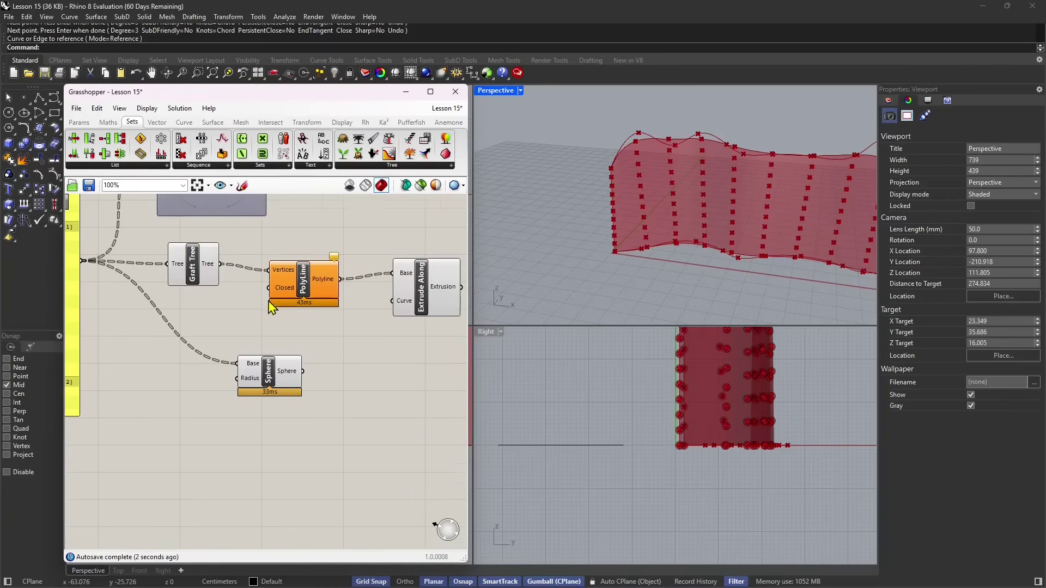
{"action": "scroll", "coordinate": [270, 308], "scroll_direction": "down", "scroll_amount": 3}
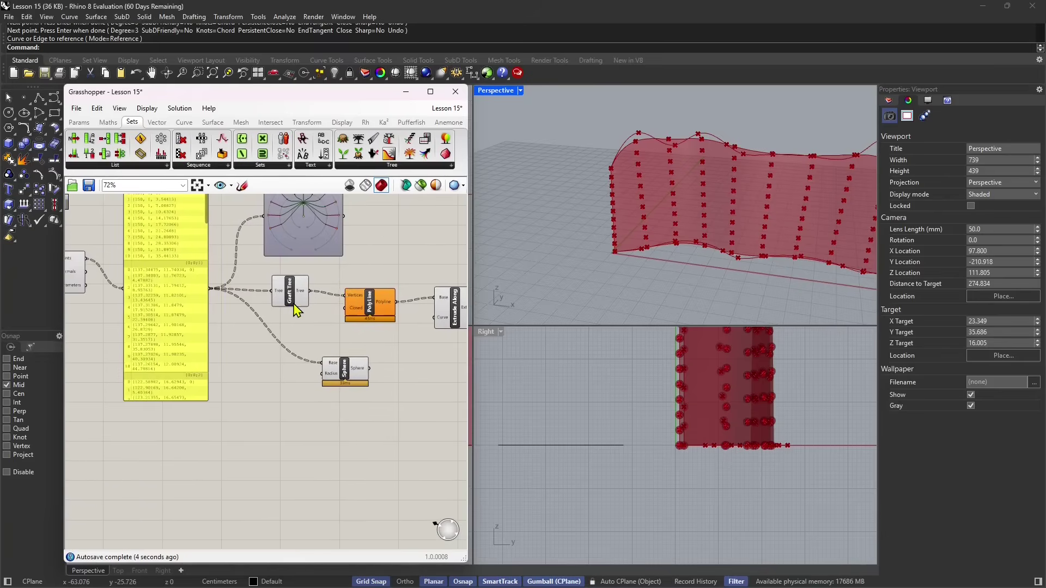
Step: Browse the Tree and List components, add a Split List between the Panel and PolyLine, and connect the Panel's output to its List input
{"action": "left_click", "coordinate": [391, 167]}
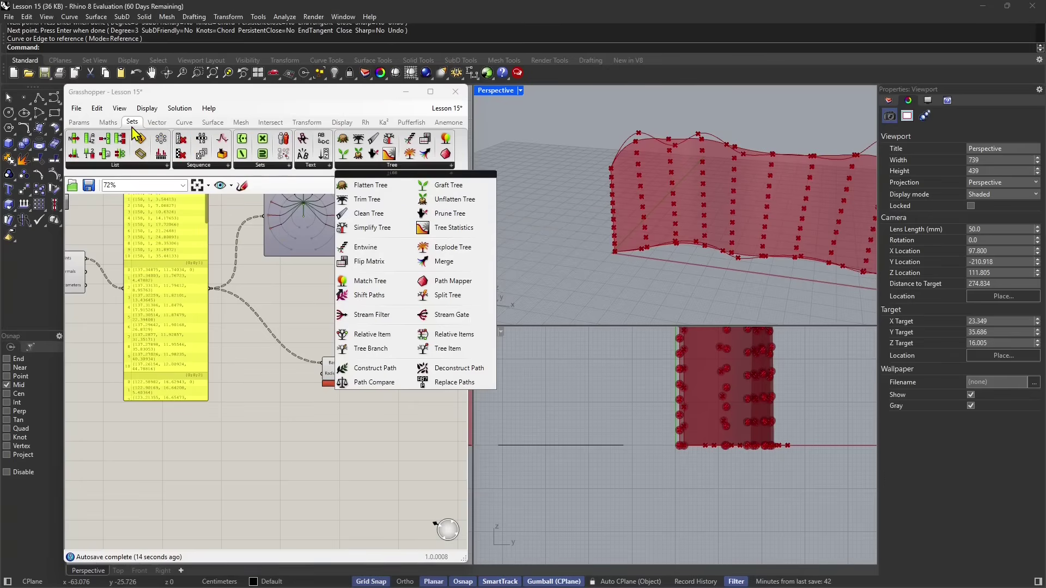
{"action": "left_click", "coordinate": [161, 166]}
{"action": "left_click", "coordinate": [161, 167]}
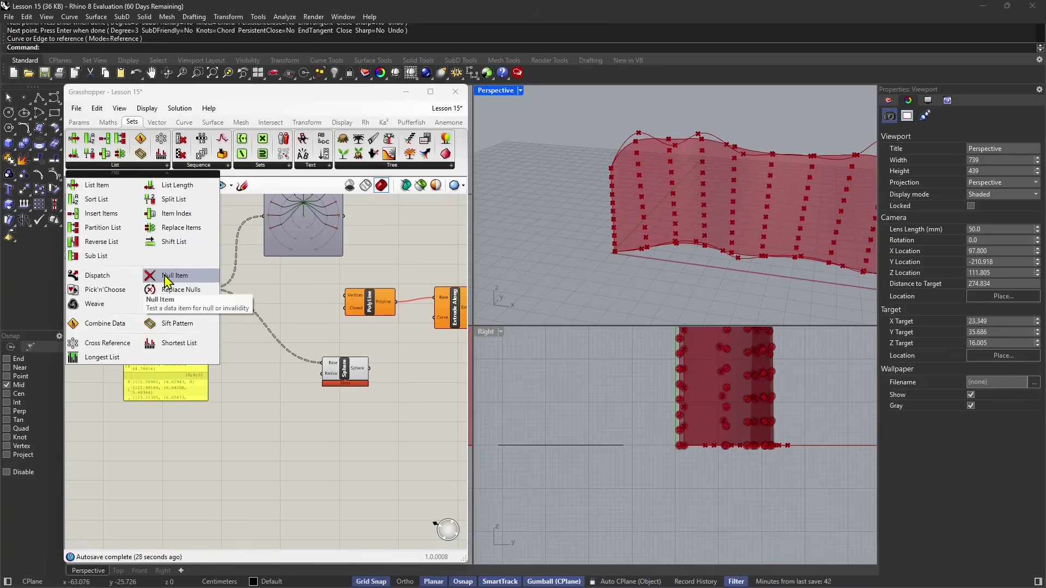
{"action": "left_click_drag", "start_coordinate": [173, 199], "coordinate": [276, 288]}
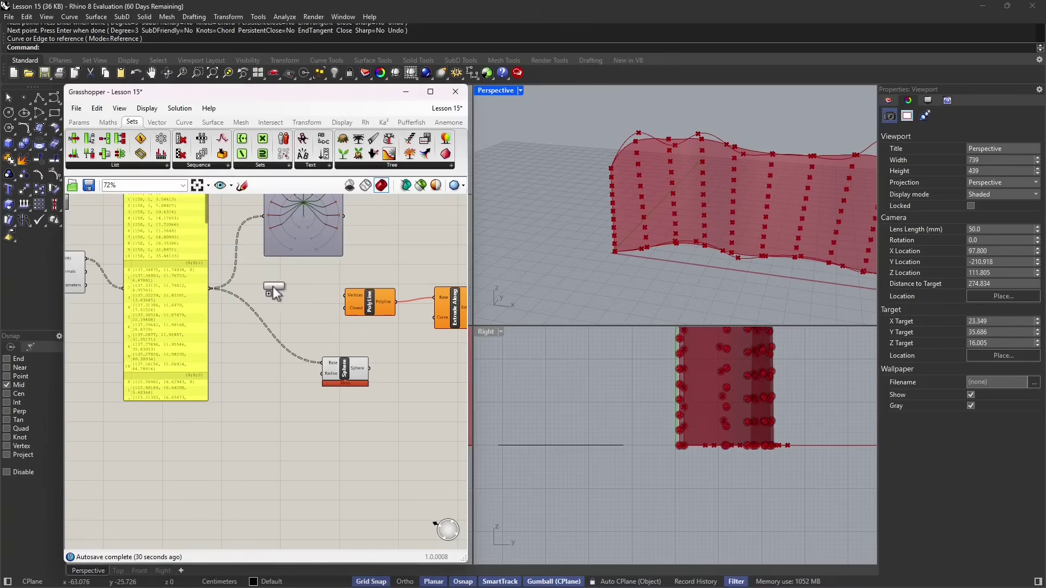
{"action": "left_click_drag", "start_coordinate": [211, 288], "coordinate": [256, 279]}
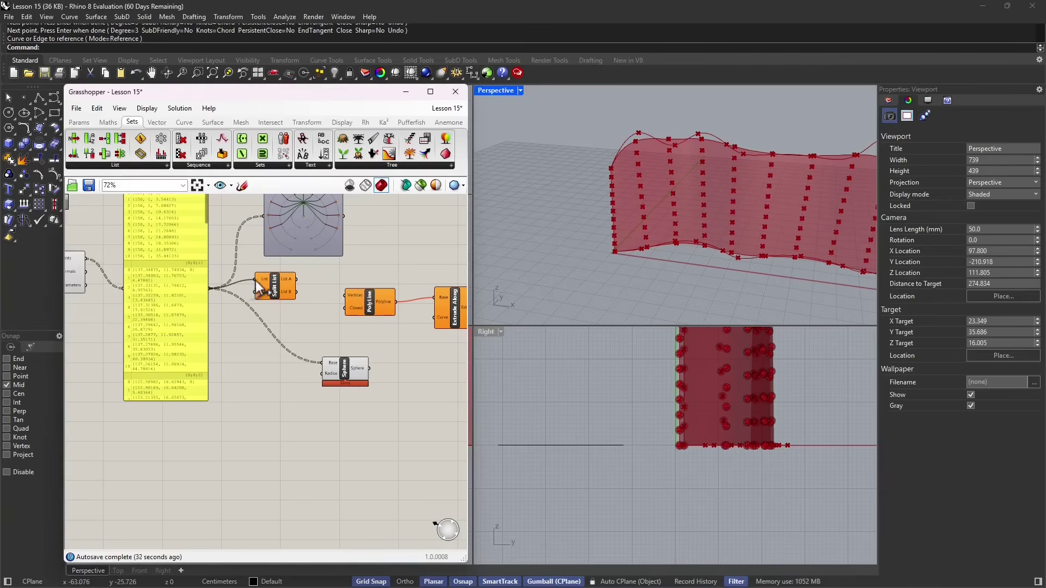
Step: Connect Split List's List A output to PolyLine's Vertices input
{"action": "right_click_drag", "start_coordinate": [301, 289], "coordinate": [244, 288]}
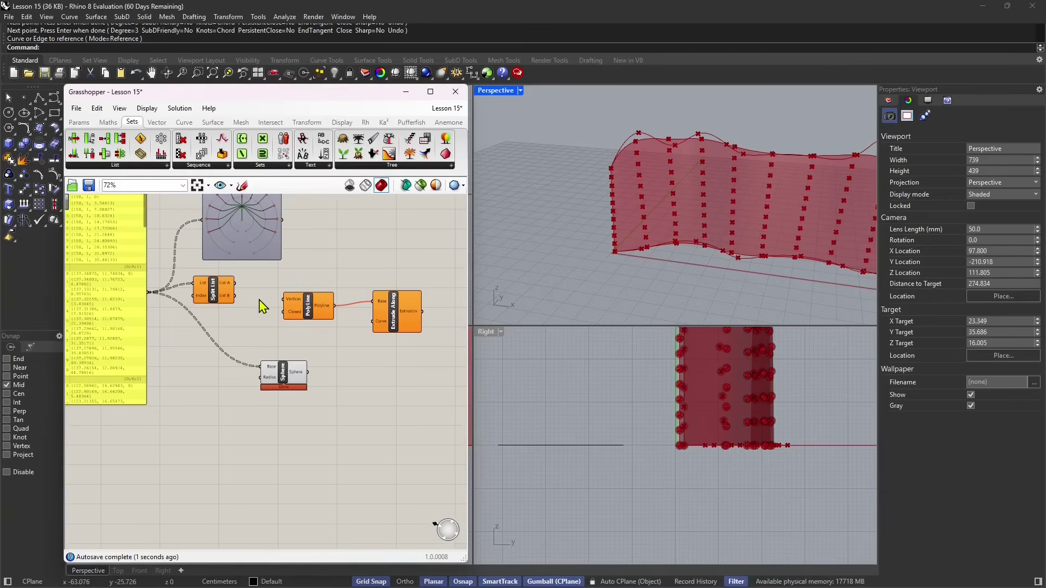
{"action": "scroll", "coordinate": [275, 284], "scroll_direction": "up", "scroll_amount": 2}
{"action": "left_click", "coordinate": [317, 293]}
{"action": "left_click_drag", "start_coordinate": [225, 276], "coordinate": [290, 280]}
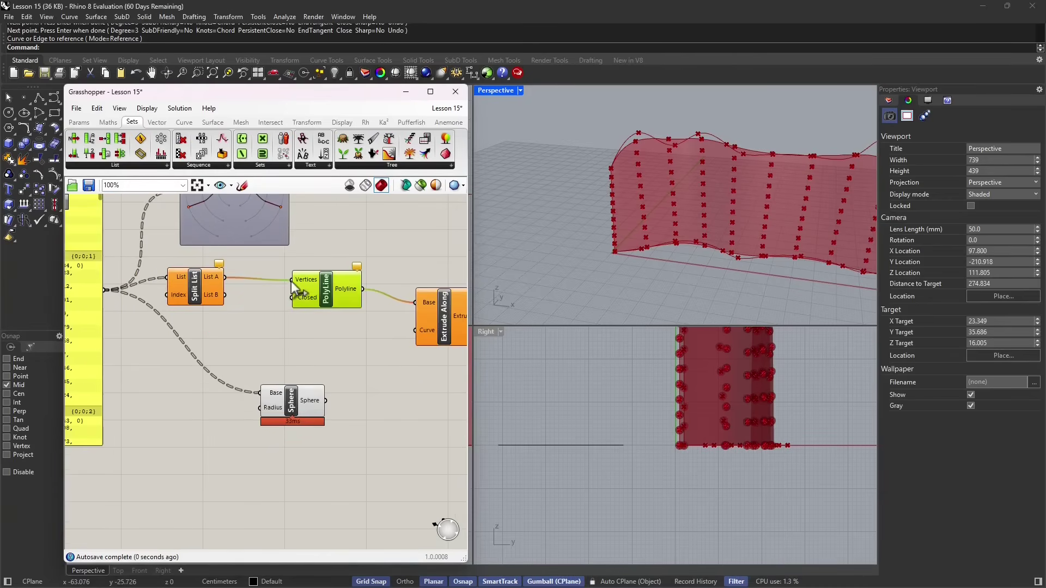
Step: Delete the Split List component between the Panel and PolyLine
{"action": "right_click_drag", "start_coordinate": [314, 315], "coordinate": [255, 301]}
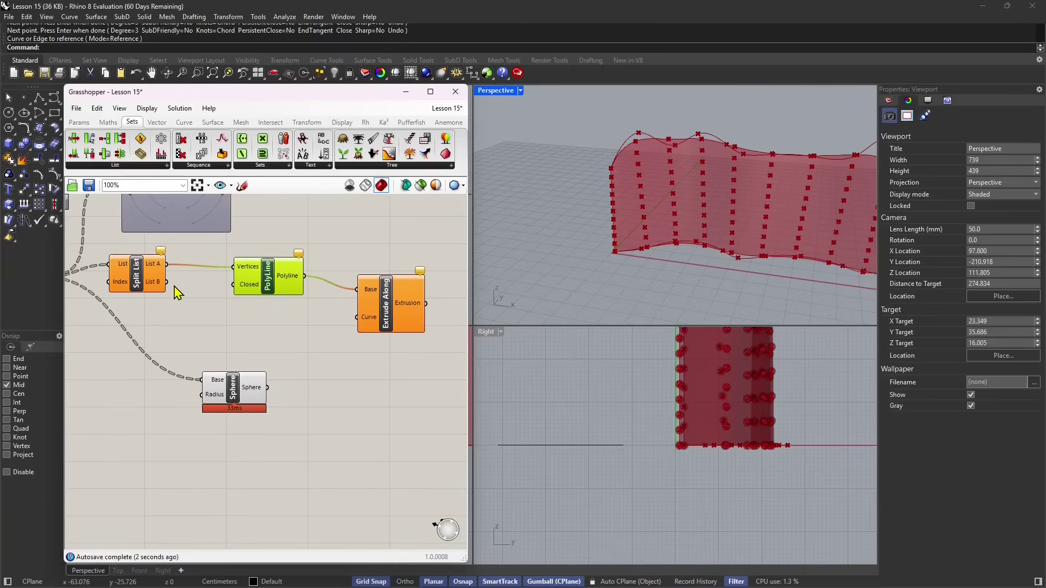
{"action": "right_click_drag", "start_coordinate": [176, 293], "coordinate": [258, 283]}
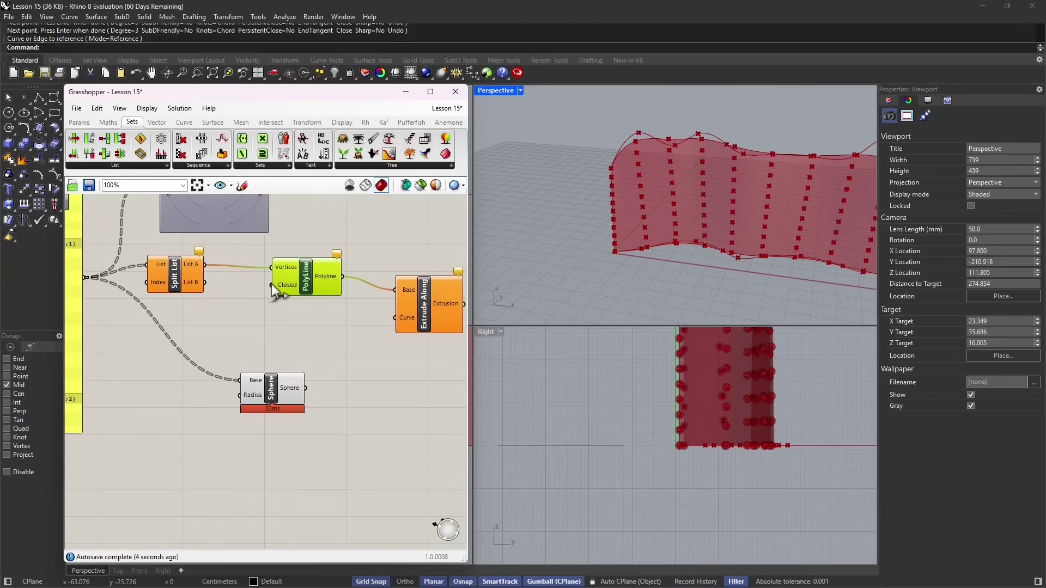
{"action": "scroll", "coordinate": [284, 318], "scroll_direction": "down", "scroll_amount": 1}
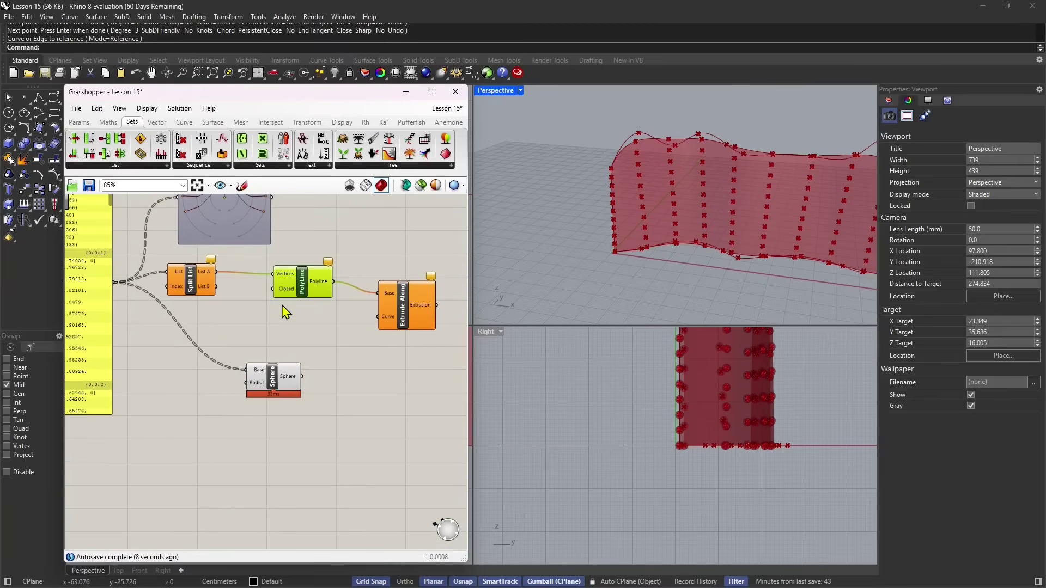
{"action": "left_click_drag", "start_coordinate": [191, 285], "coordinate": [218, 284]}
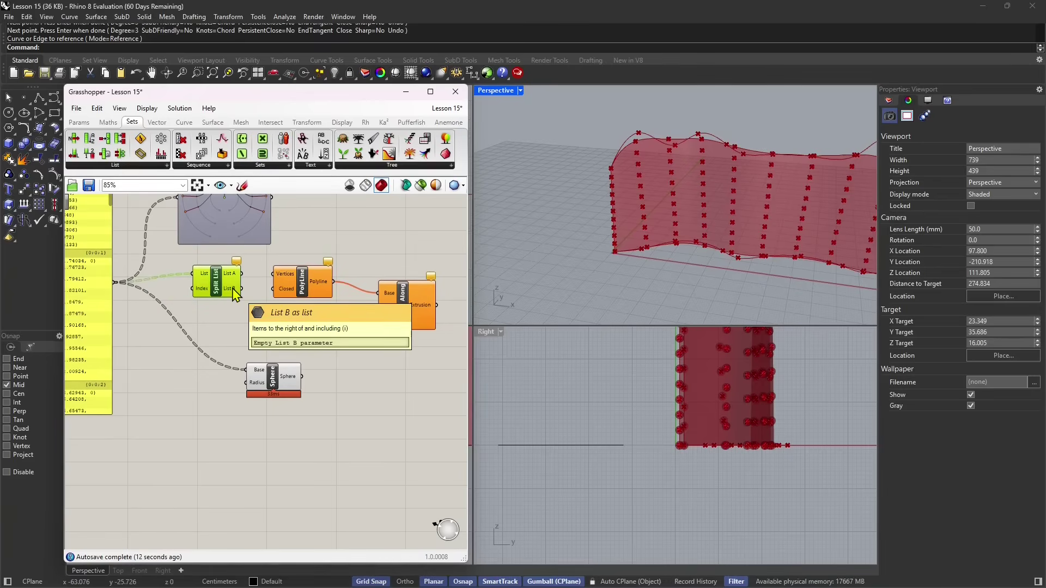
{"action": "key", "text": "Delete"}
Step: Move the Sphere component slightly and assign a larger number directly to its Radius input
{"action": "left_click_drag", "start_coordinate": [261, 383], "coordinate": [299, 387]}
{"action": "scroll", "coordinate": [298, 388], "scroll_direction": "up", "scroll_amount": 1}
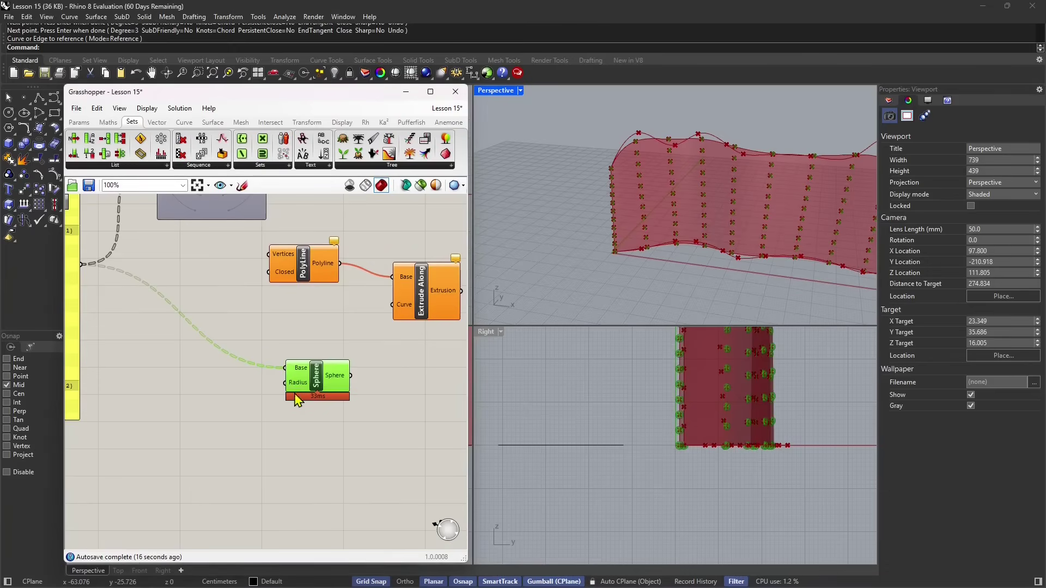
{"action": "right_click", "coordinate": [293, 384]}
{"action": "mouse_move", "coordinate": [428, 498]}
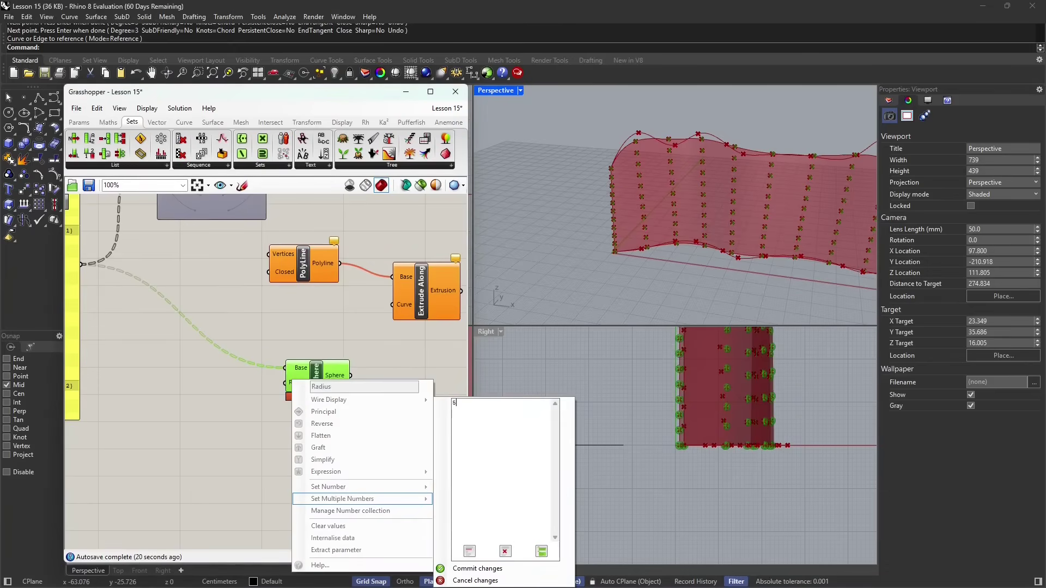
{"action": "left_click", "coordinate": [455, 568]}
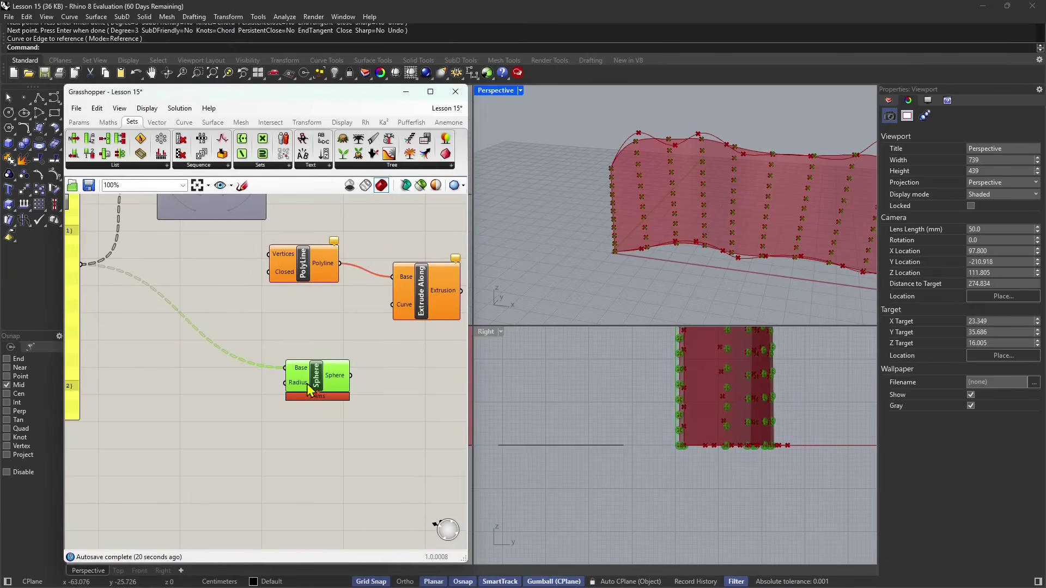
{"action": "left_click_drag", "start_coordinate": [312, 386], "coordinate": [326, 387]}
{"action": "right_click_drag", "start_coordinate": [338, 415], "coordinate": [313, 412]}
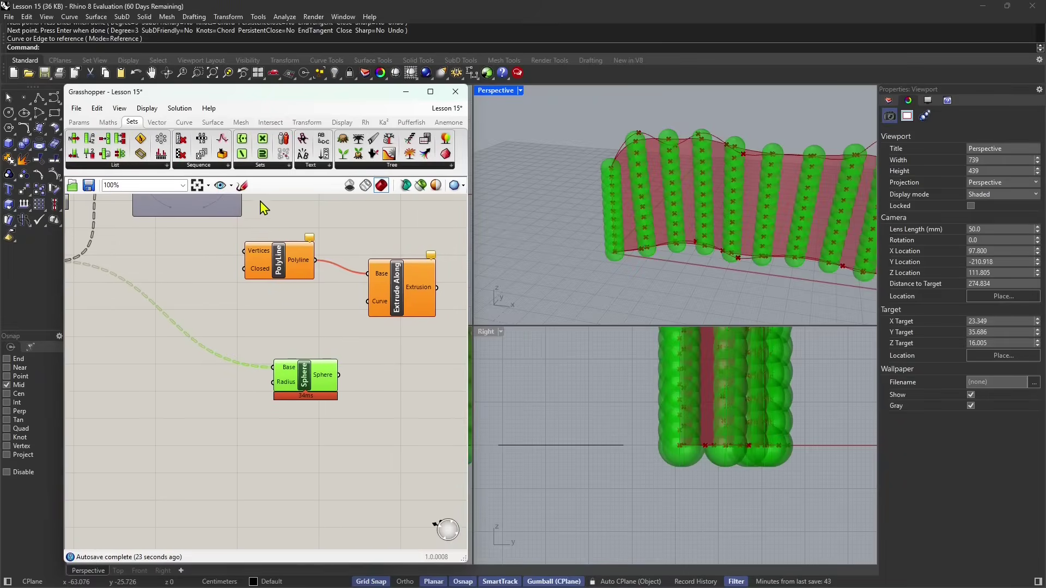
Step: Add a Cull Pattern component, feed the Panel's output into its List input, and connect its List output to Sphere's Base
{"action": "left_click", "coordinate": [190, 165]}
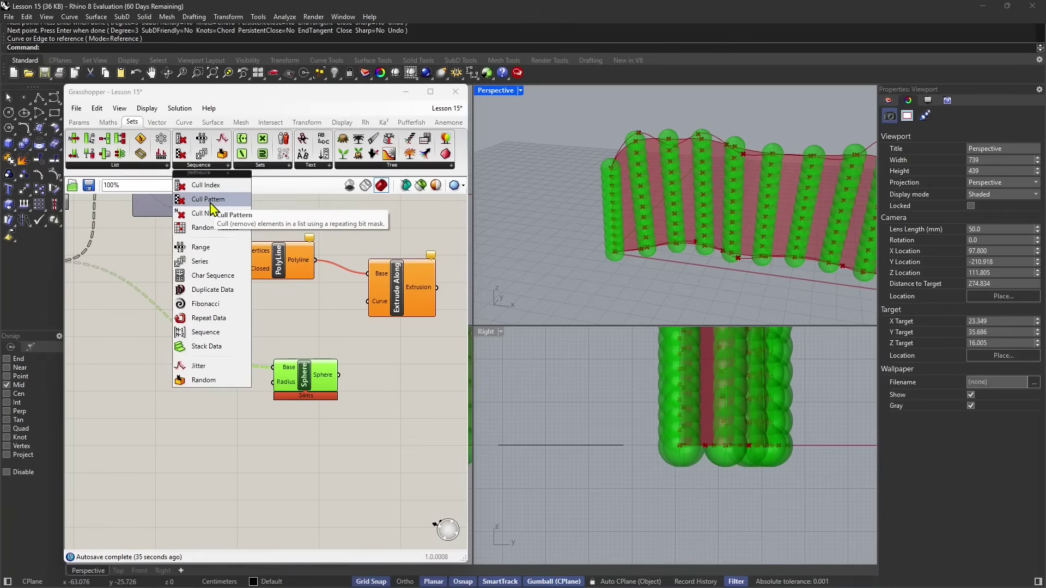
{"action": "left_click", "coordinate": [210, 203]}
{"action": "left_click", "coordinate": [183, 337]}
{"action": "right_click_drag", "start_coordinate": [121, 321], "coordinate": [202, 324]}
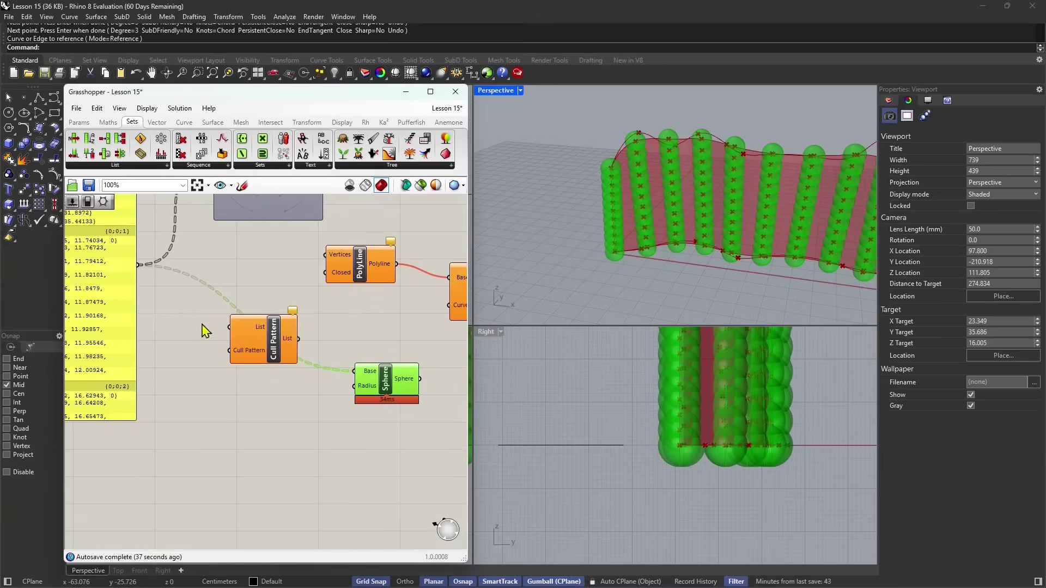
{"action": "left_click_drag", "start_coordinate": [140, 266], "coordinate": [230, 327]}
{"action": "left_click_drag", "start_coordinate": [298, 339], "coordinate": [354, 371]}
{"action": "left_click_drag", "start_coordinate": [281, 352], "coordinate": [288, 361]}
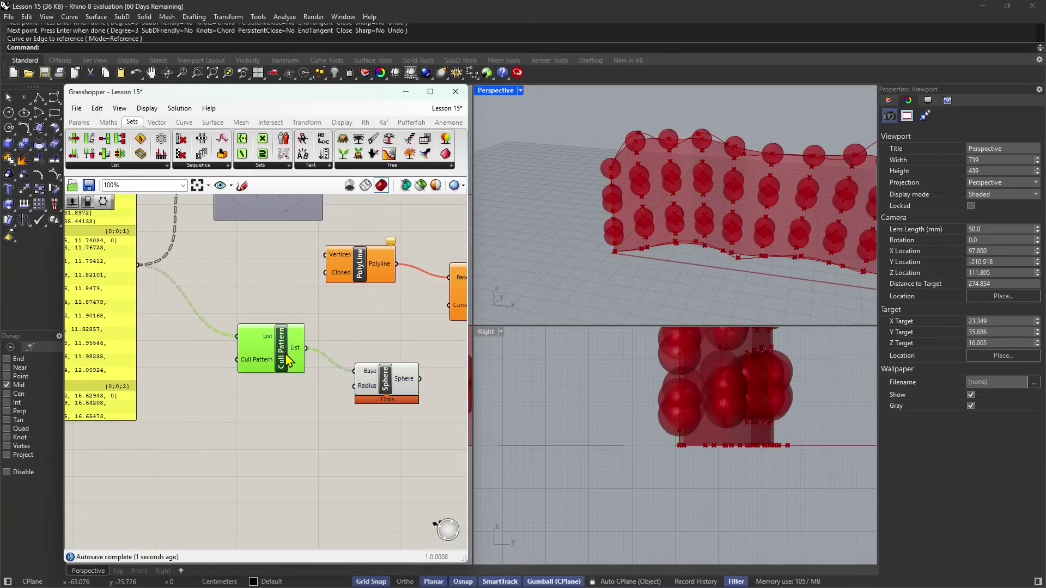
{"action": "scroll", "coordinate": [584, 262], "scroll_direction": "down", "scroll_amount": 3}
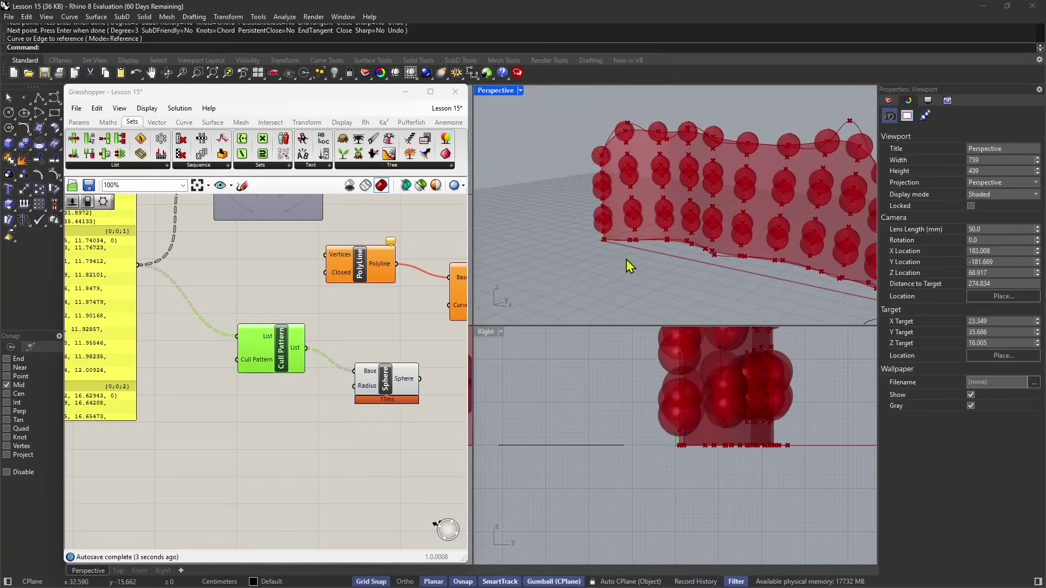
{"action": "right_click_drag", "start_coordinate": [626, 263], "coordinate": [657, 166]}
{"action": "scroll", "coordinate": [706, 264], "scroll_direction": "up", "scroll_amount": 2}
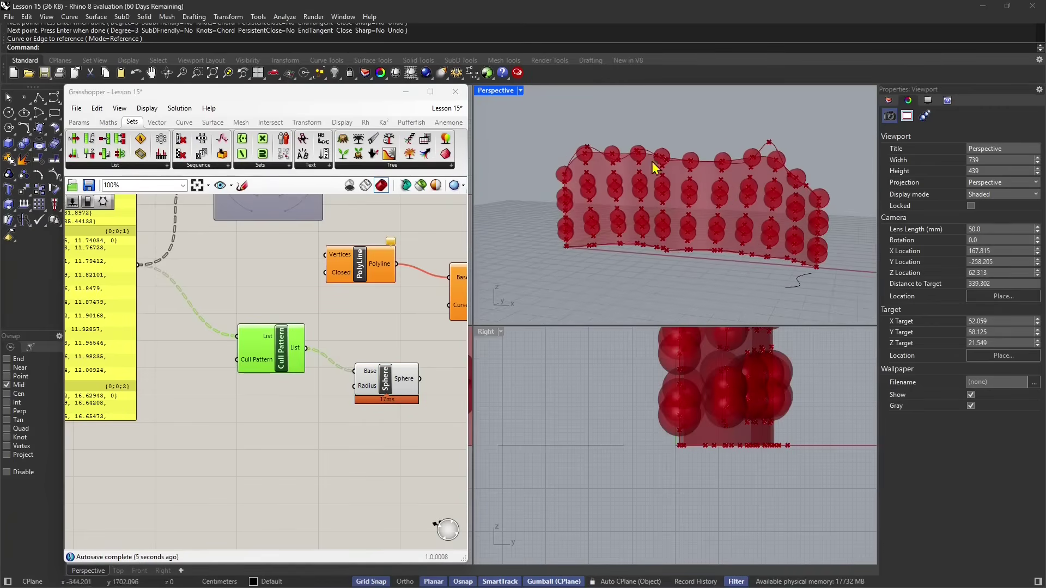
Step: Add a Boolean parameter and connect it to the Cull Pattern component's Cull Pattern input
{"action": "left_click_drag", "start_coordinate": [262, 368], "coordinate": [269, 367]}
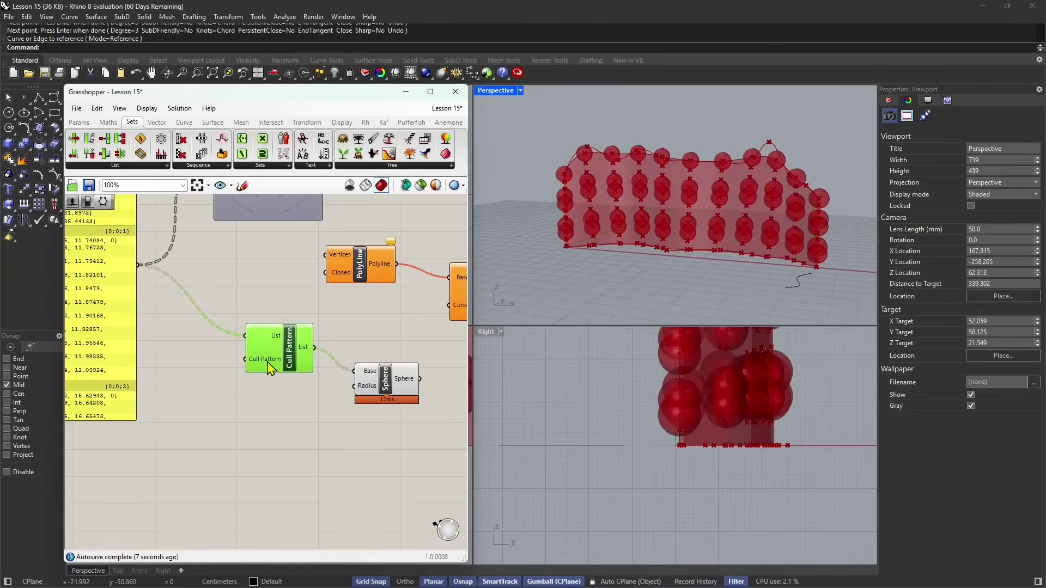
{"action": "mouse_move", "coordinate": [269, 368]}
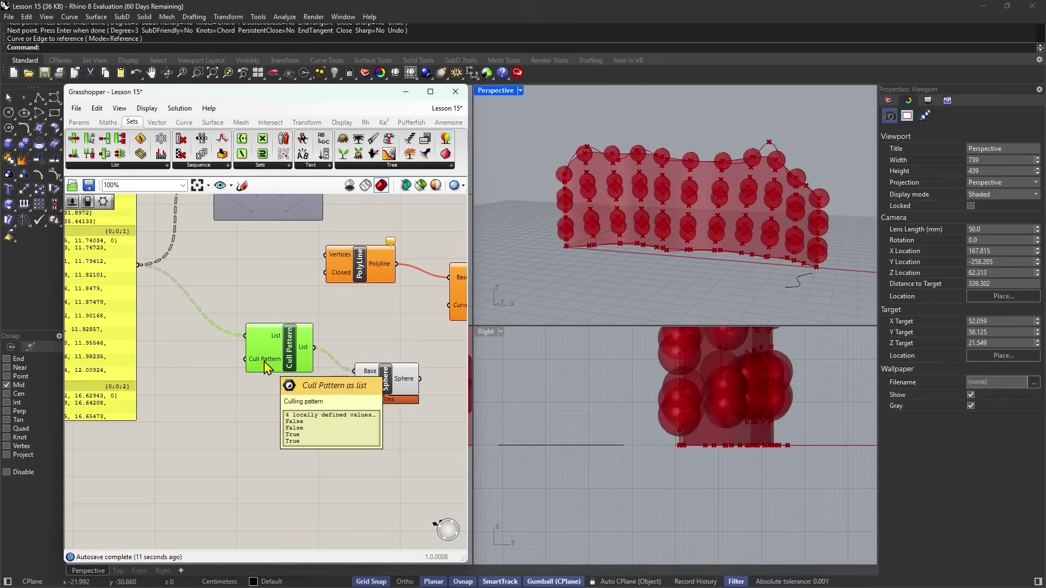
{"action": "left_click", "coordinate": [78, 123]}
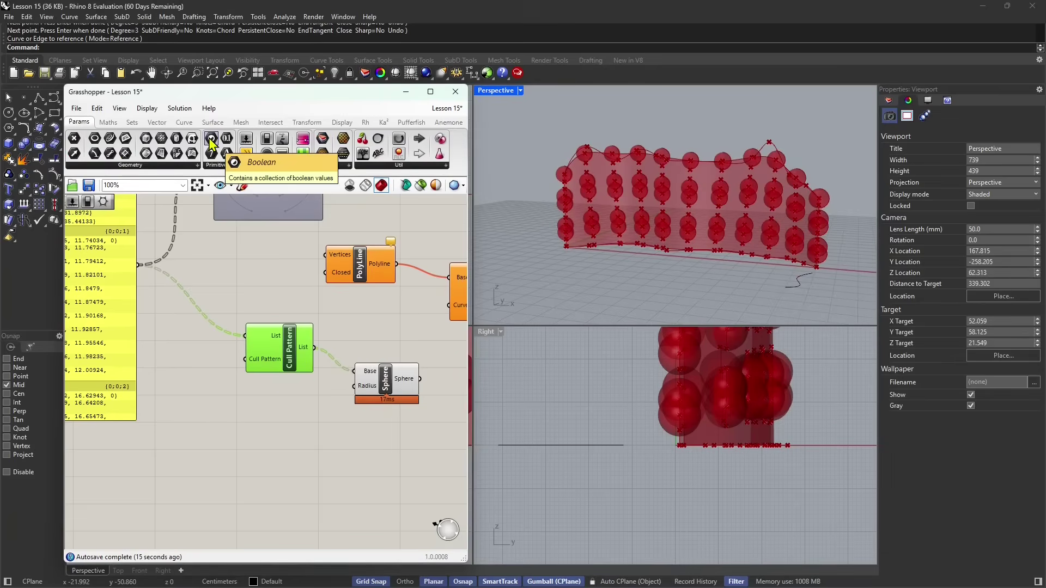
{"action": "left_click_drag", "start_coordinate": [211, 143], "coordinate": [245, 359]}
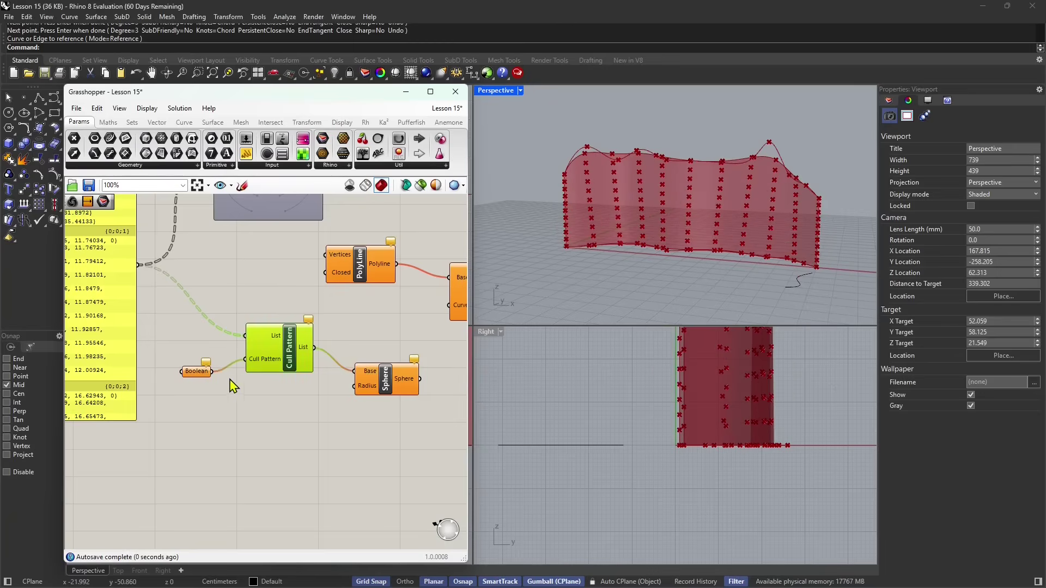
Step: Set the Boolean parameter feeding Cull Pattern to True and view the resulting spheres
{"action": "right_click", "coordinate": [200, 376]}
{"action": "mouse_move", "coordinate": [274, 504]}
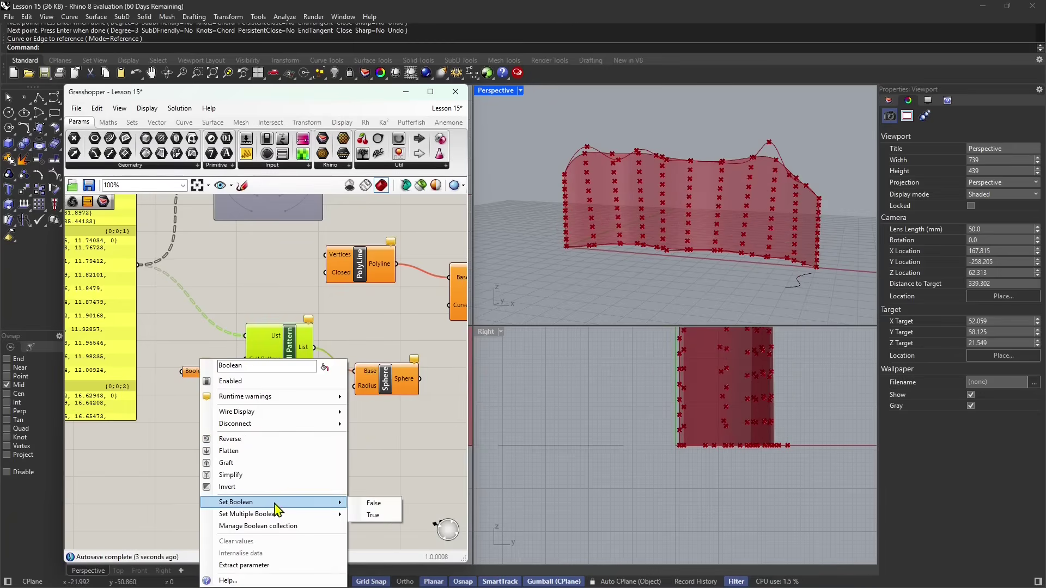
{"action": "left_click", "coordinate": [374, 515]}
{"action": "right_click", "coordinate": [205, 378]}
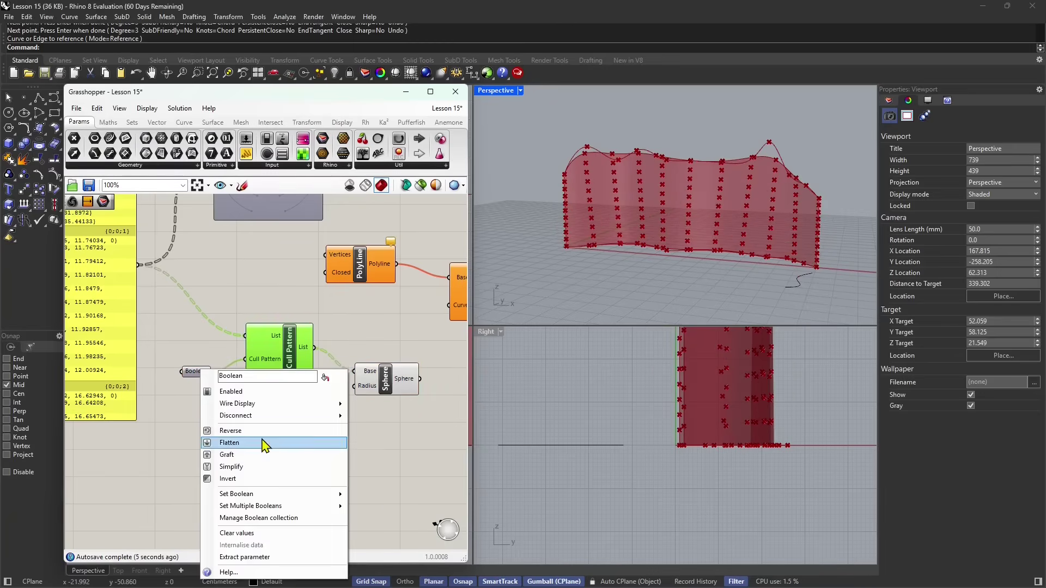
{"action": "mouse_move", "coordinate": [289, 494]}
{"action": "left_click", "coordinate": [374, 507]}
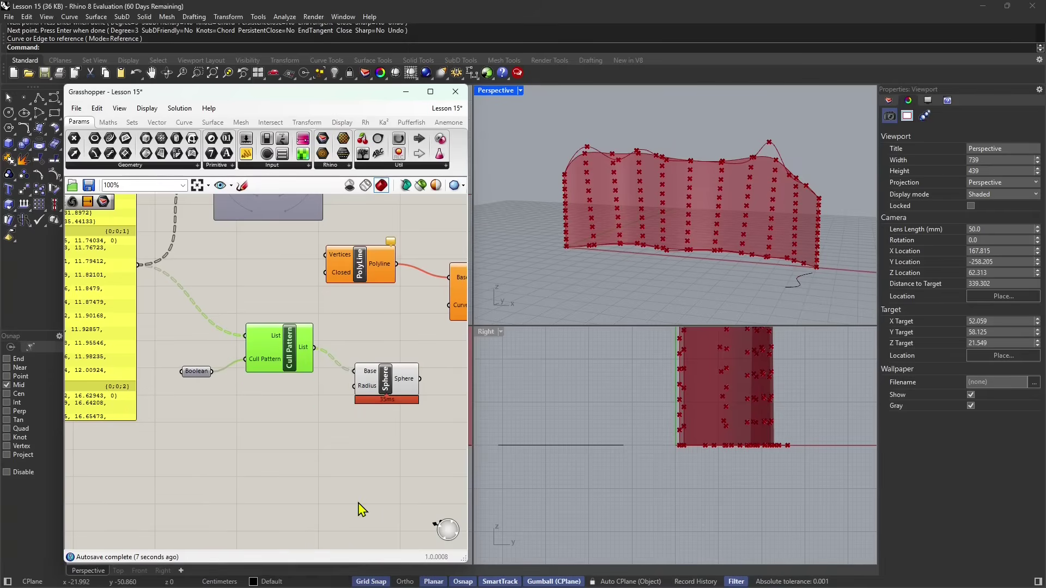
{"action": "left_click", "coordinate": [294, 464]}
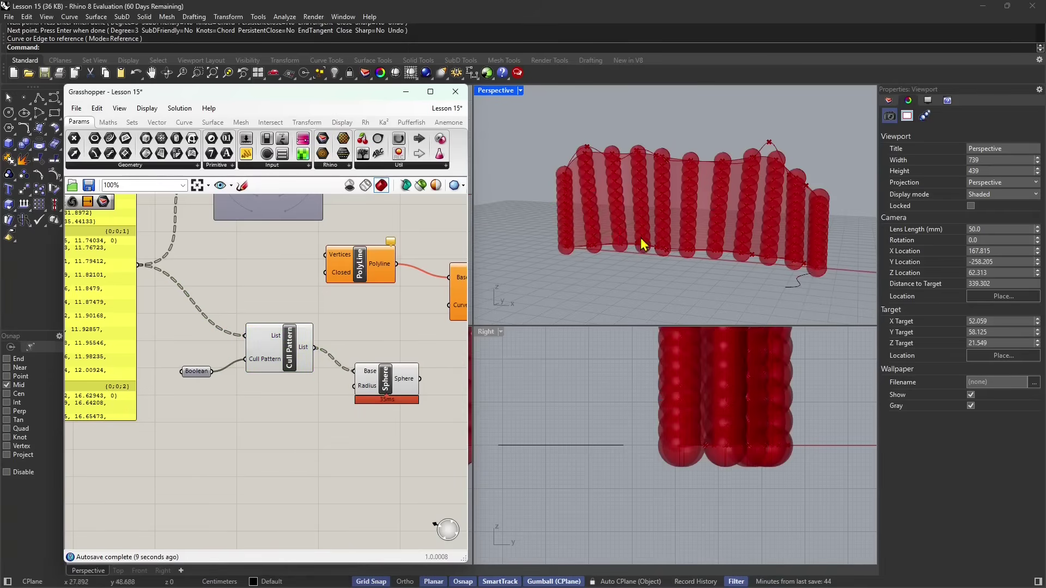
{"action": "right_click_drag", "start_coordinate": [642, 240], "coordinate": [681, 246]}
{"action": "left_click_drag", "start_coordinate": [383, 388], "coordinate": [387, 385]}
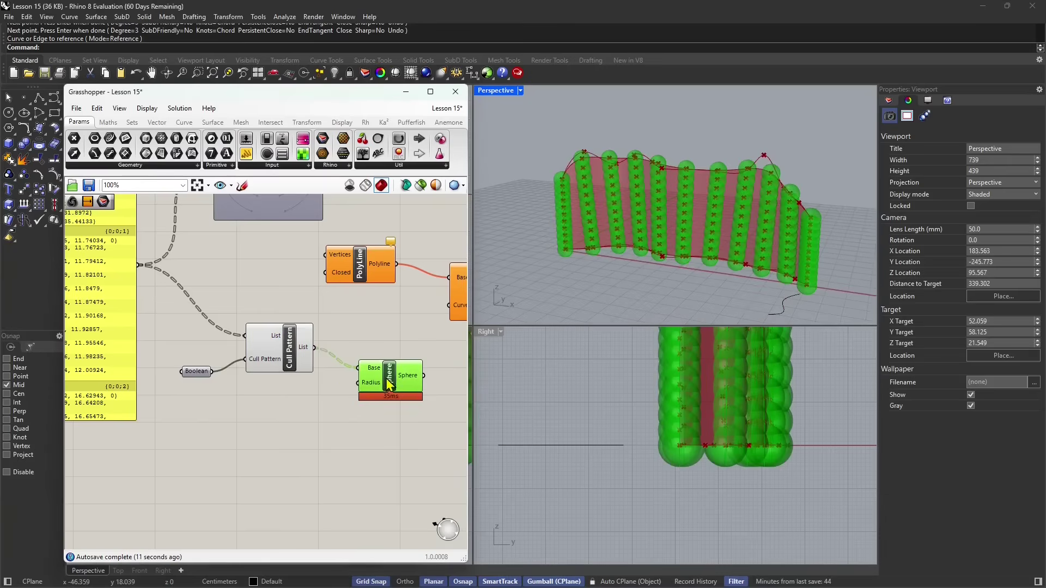
Step: Delete the Boolean parameter feeding Cull Pattern
{"action": "left_click", "coordinate": [194, 372]}
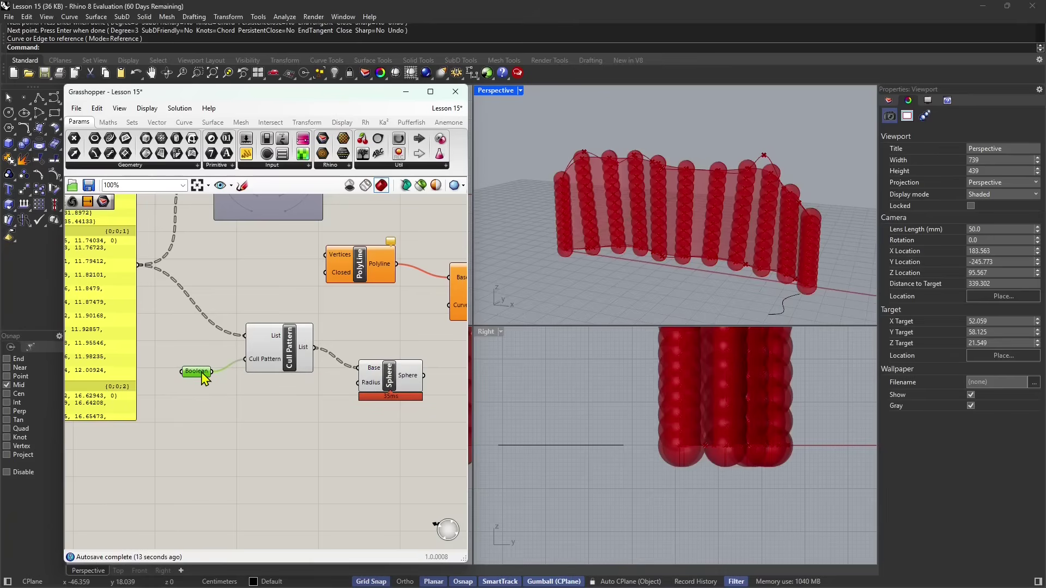
{"action": "key", "text": "Delete"}
{"action": "left_click", "coordinate": [270, 363]}
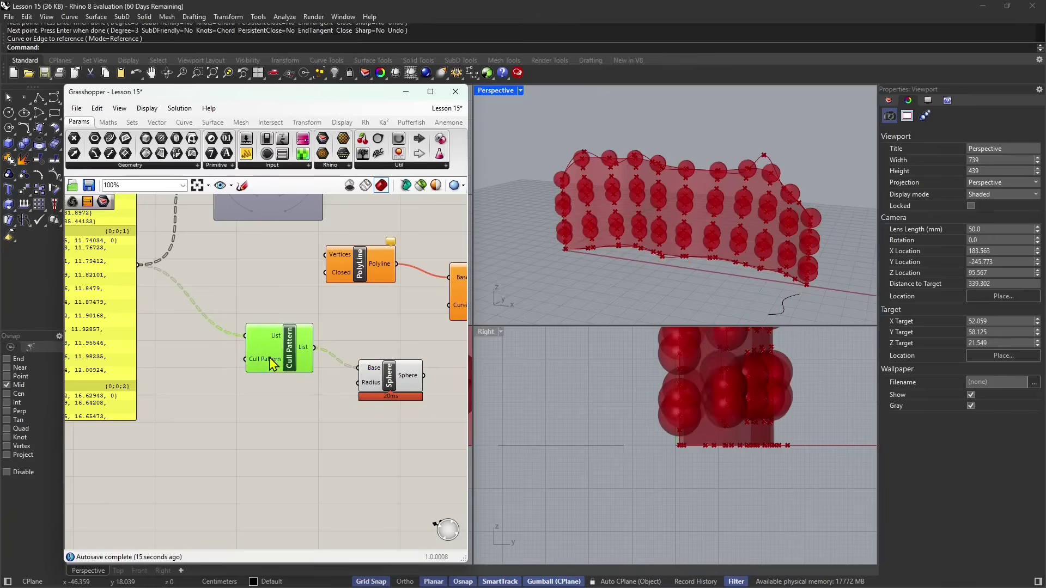
Step: Set Cull Pattern's multiple boolean values to False, True, False, True and commit them
{"action": "scroll", "coordinate": [267, 370], "scroll_direction": "up", "scroll_amount": 3}
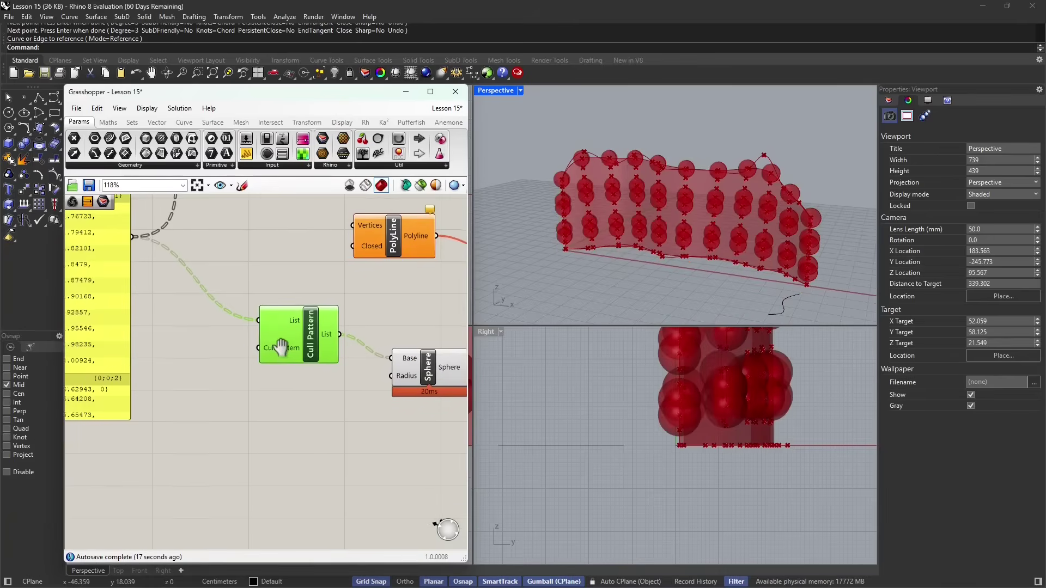
{"action": "right_click", "coordinate": [284, 353]}
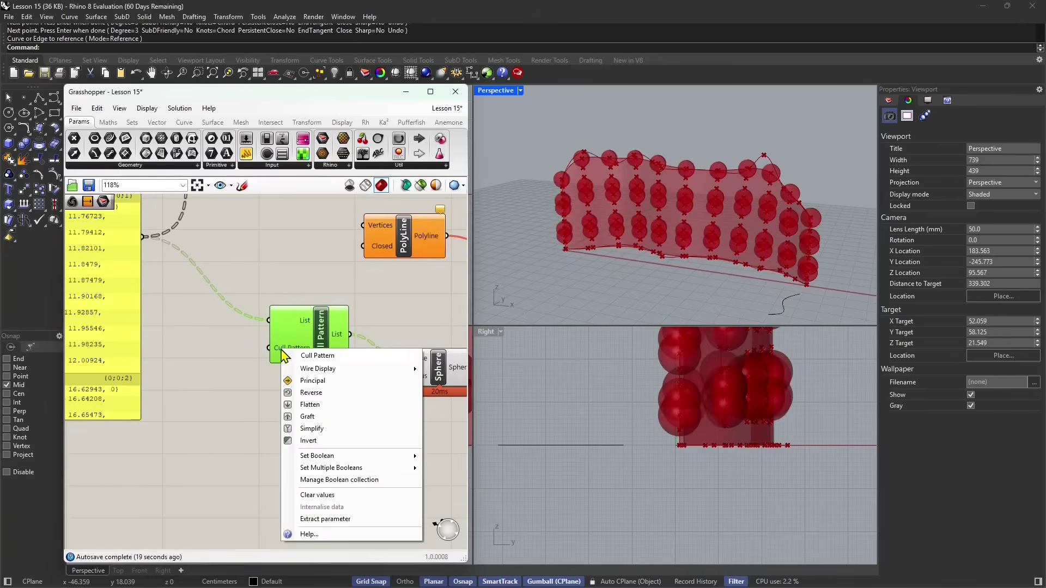
{"action": "mouse_move", "coordinate": [336, 460]}
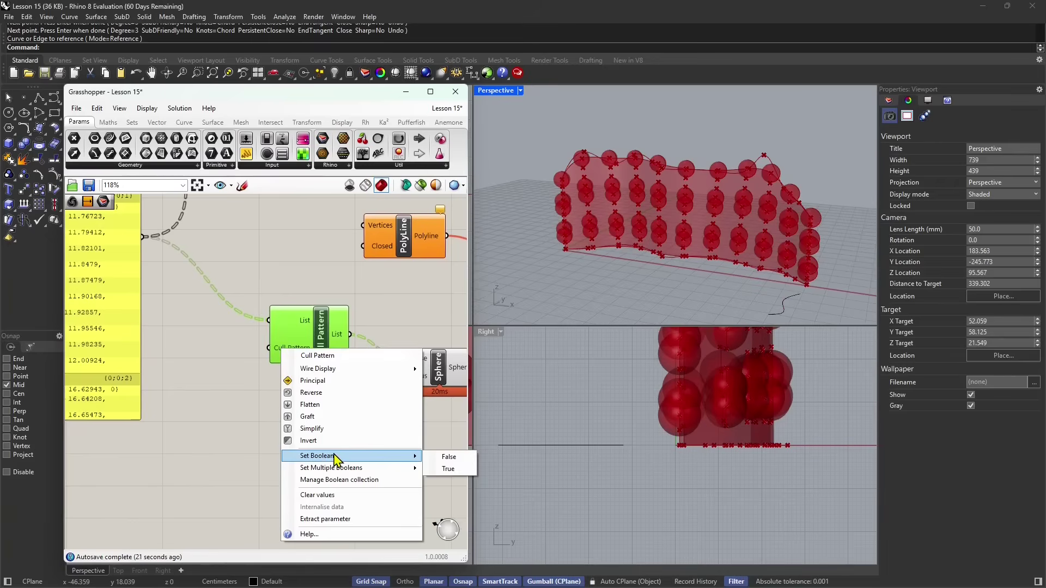
{"action": "left_click", "coordinate": [289, 348]}
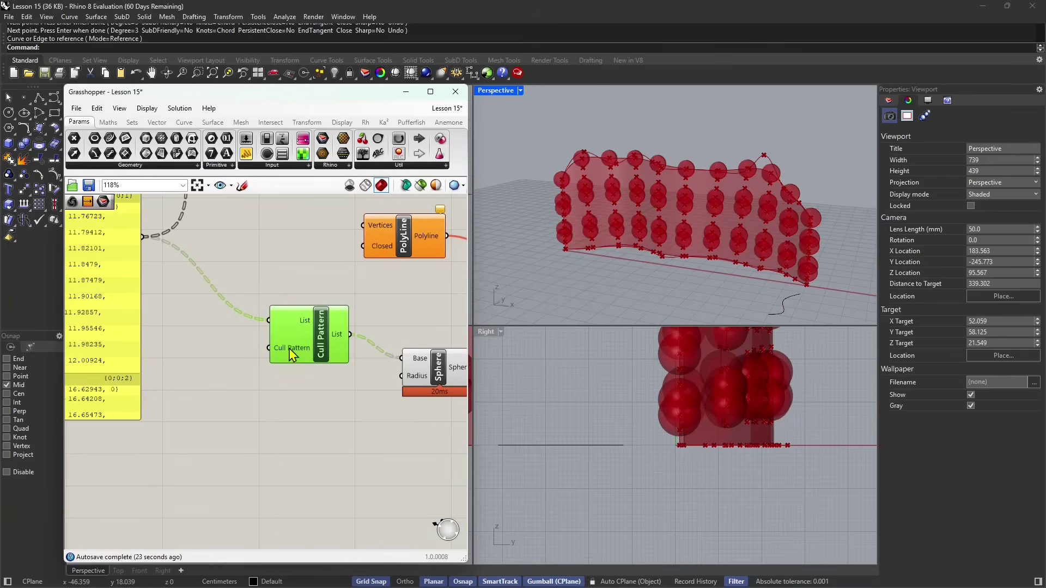
{"action": "right_click", "coordinate": [289, 348]}
{"action": "mouse_move", "coordinate": [403, 478]}
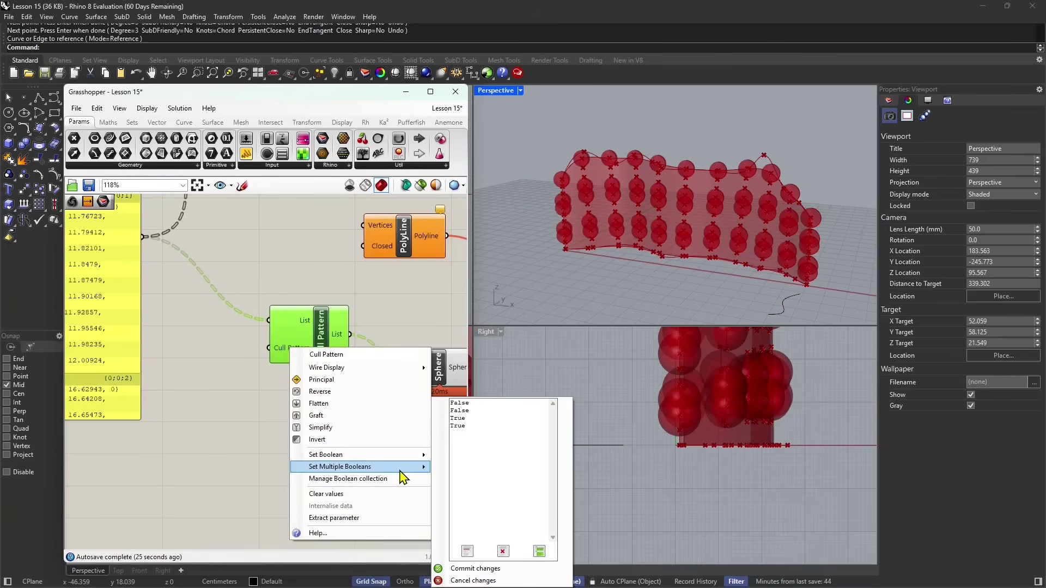
{"action": "left_click", "coordinate": [480, 427]}
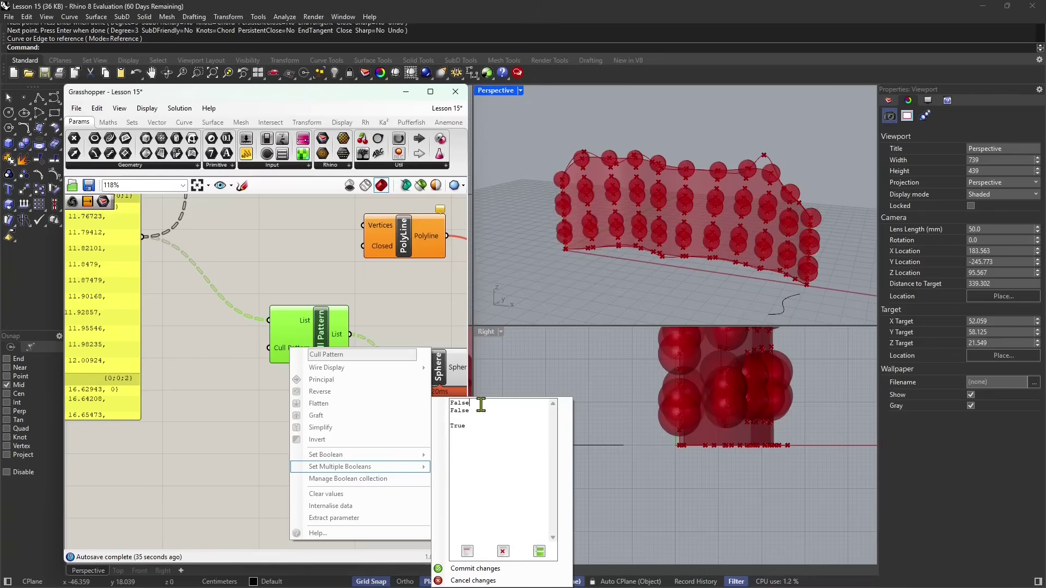
{"action": "key", "text": "Return"}
{"action": "type", "text": "True"}
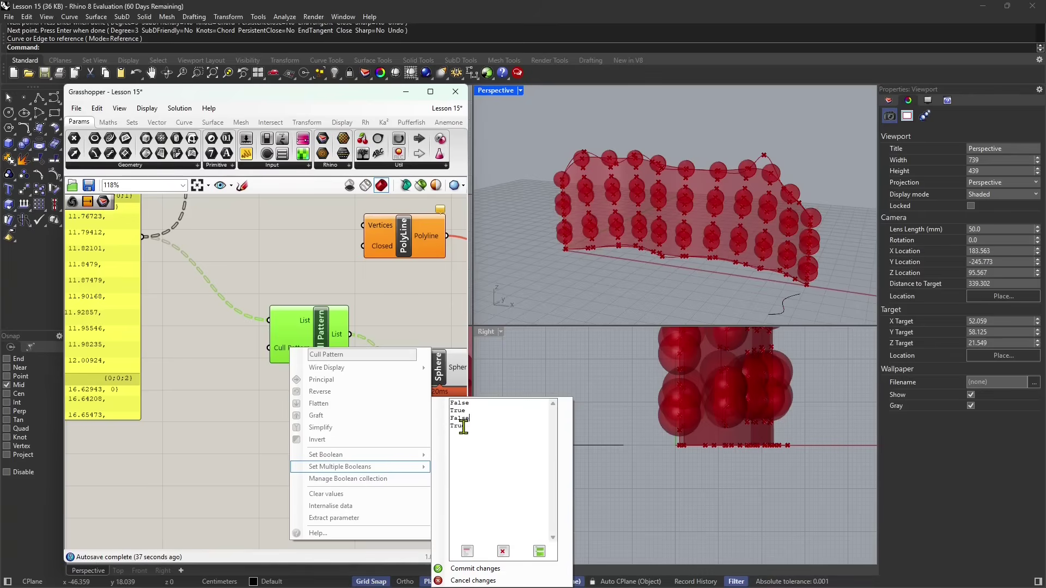
{"action": "left_click", "coordinate": [455, 569]}
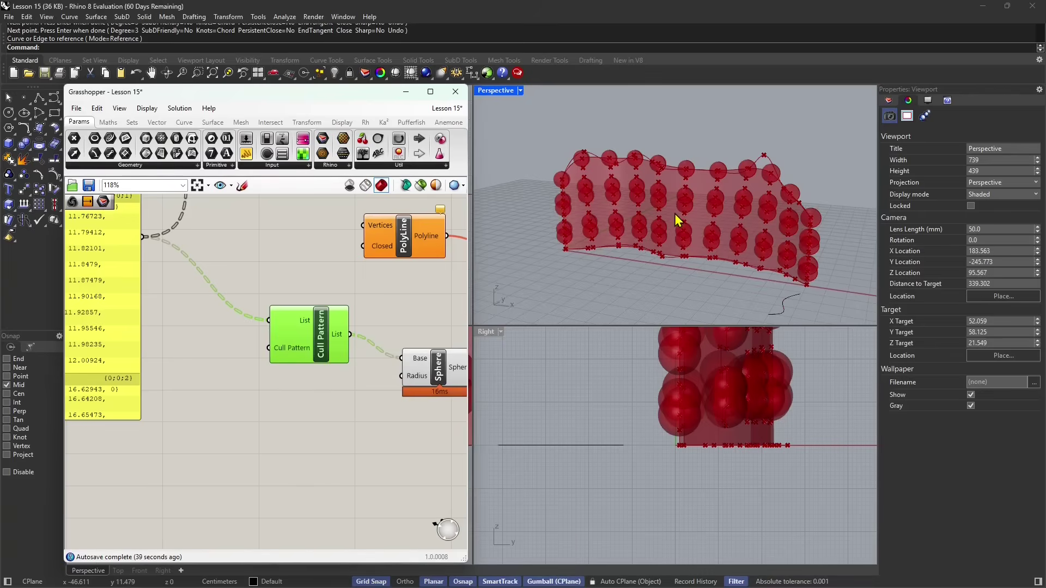
{"action": "right_click_drag", "start_coordinate": [385, 358], "coordinate": [283, 349]}
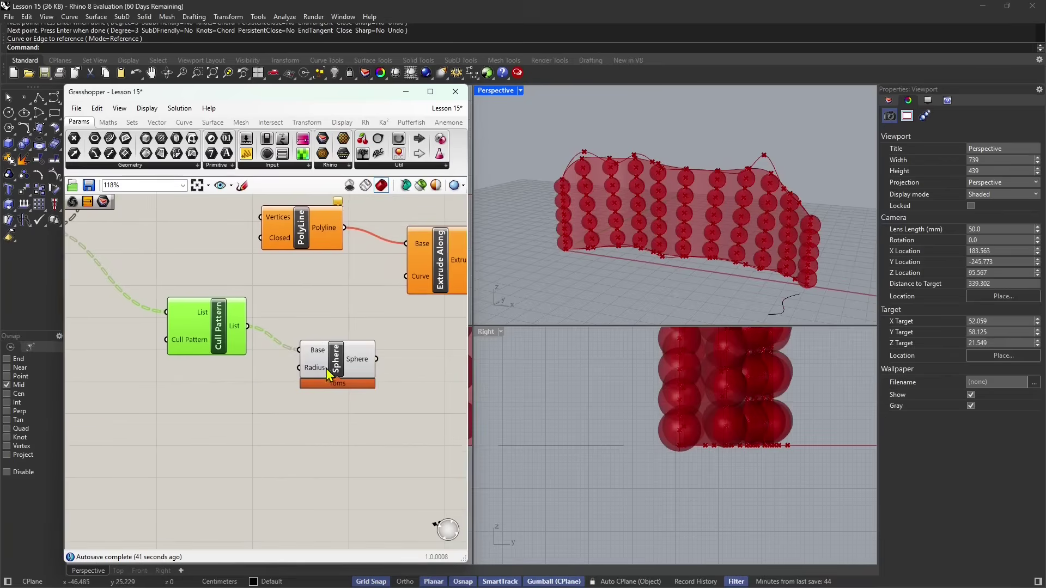
{"action": "left_click_drag", "start_coordinate": [326, 368], "coordinate": [333, 363]}
{"action": "left_click_drag", "start_coordinate": [225, 331], "coordinate": [219, 340]}
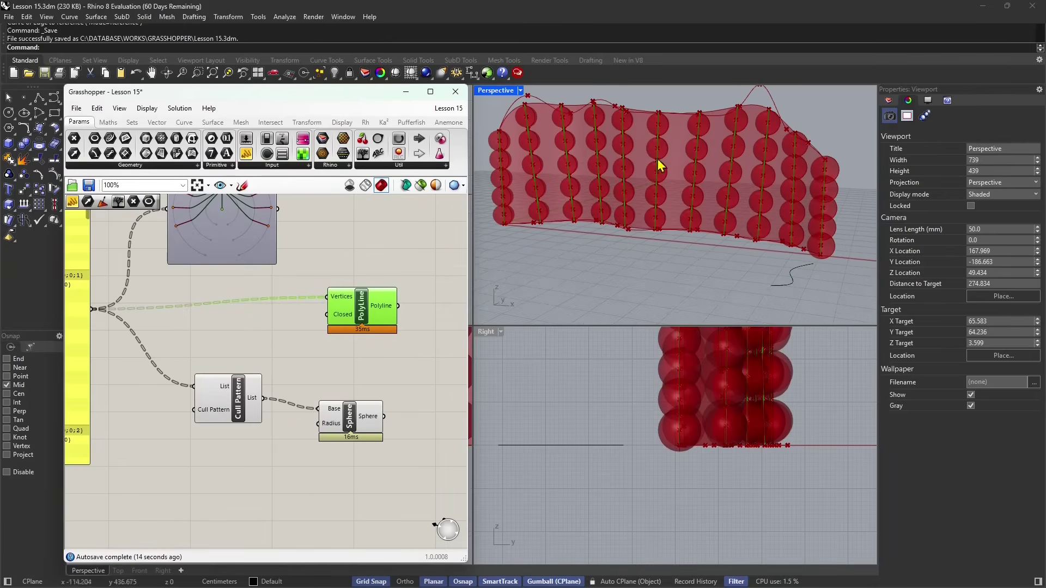
{"action": "left_click_drag", "start_coordinate": [361, 314], "coordinate": [366, 314]}
{"action": "right_click_drag", "start_coordinate": [241, 323], "coordinate": [167, 319]}
{"action": "scroll", "coordinate": [290, 328], "scroll_direction": "down", "scroll_amount": 3}
{"action": "scroll", "coordinate": [310, 310], "scroll_direction": "up", "scroll_amount": 4}
{"action": "scroll", "coordinate": [234, 322], "scroll_direction": "up", "scroll_amount": 3}
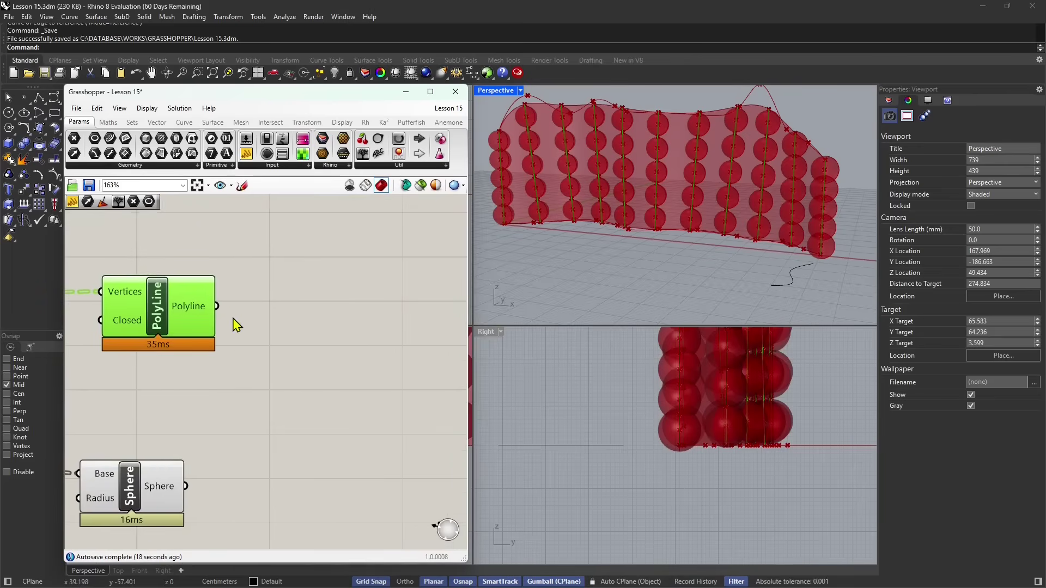
Step: Add an Extrude component beside PolyLine and connect the Polyline output to its Base input
{"action": "left_click", "coordinate": [213, 122]}
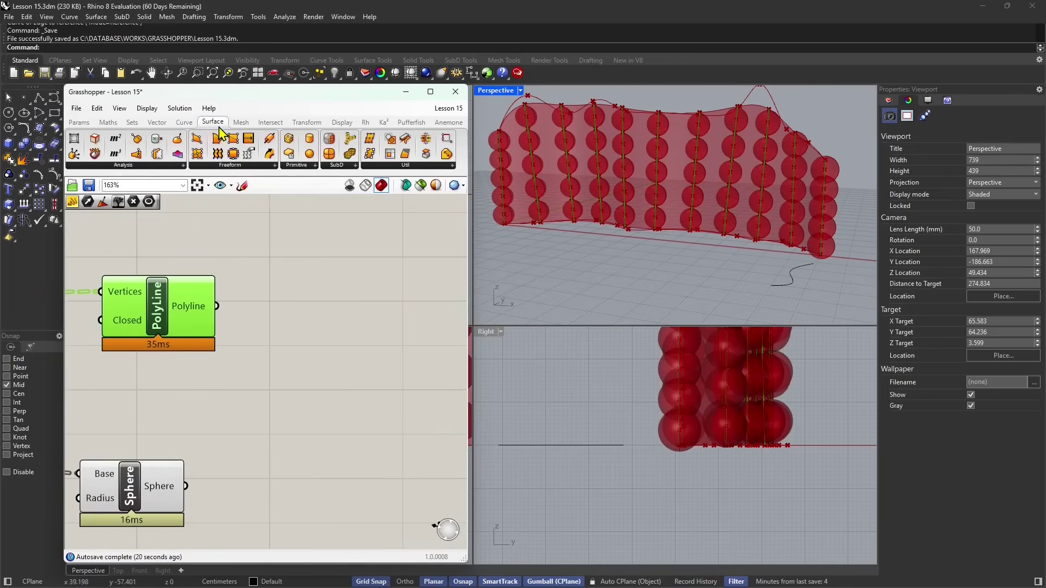
{"action": "left_click", "coordinate": [272, 166]}
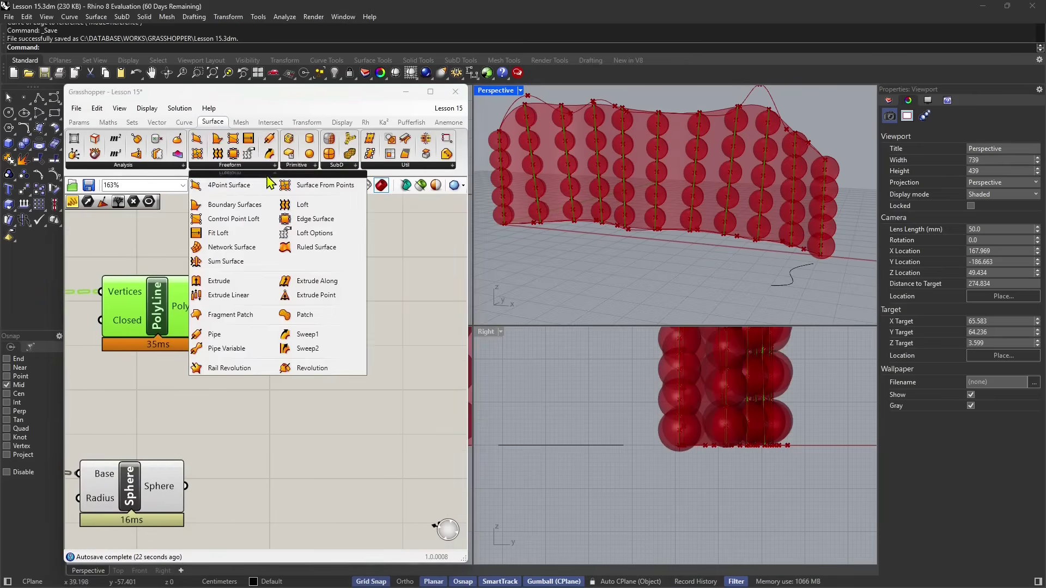
{"action": "left_click", "coordinate": [255, 291]}
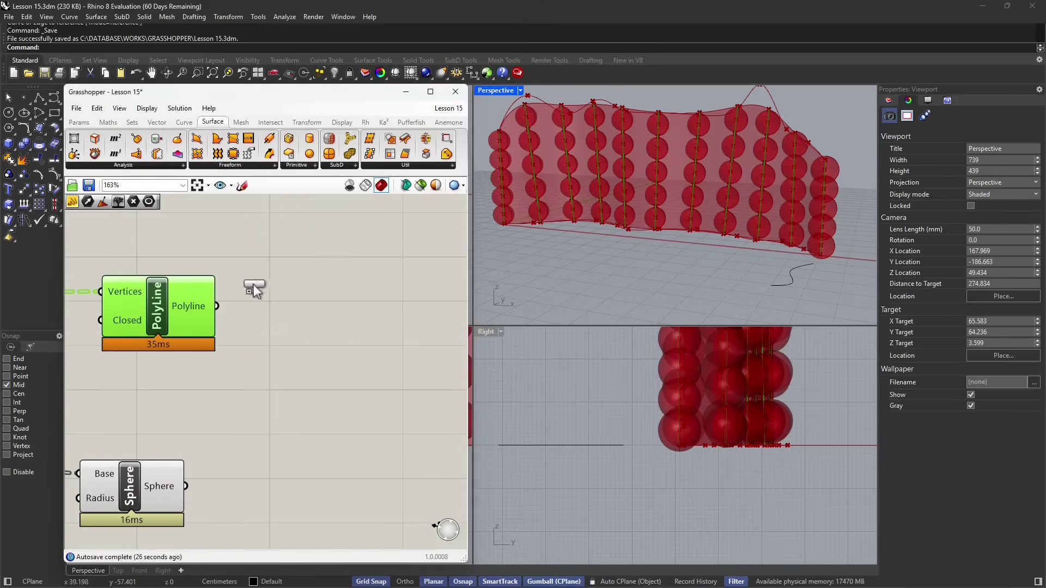
{"action": "left_click", "coordinate": [315, 326]}
{"action": "left_click_drag", "start_coordinate": [216, 305], "coordinate": [256, 300]}
{"action": "scroll", "coordinate": [307, 332], "scroll_direction": "down", "scroll_amount": 3}
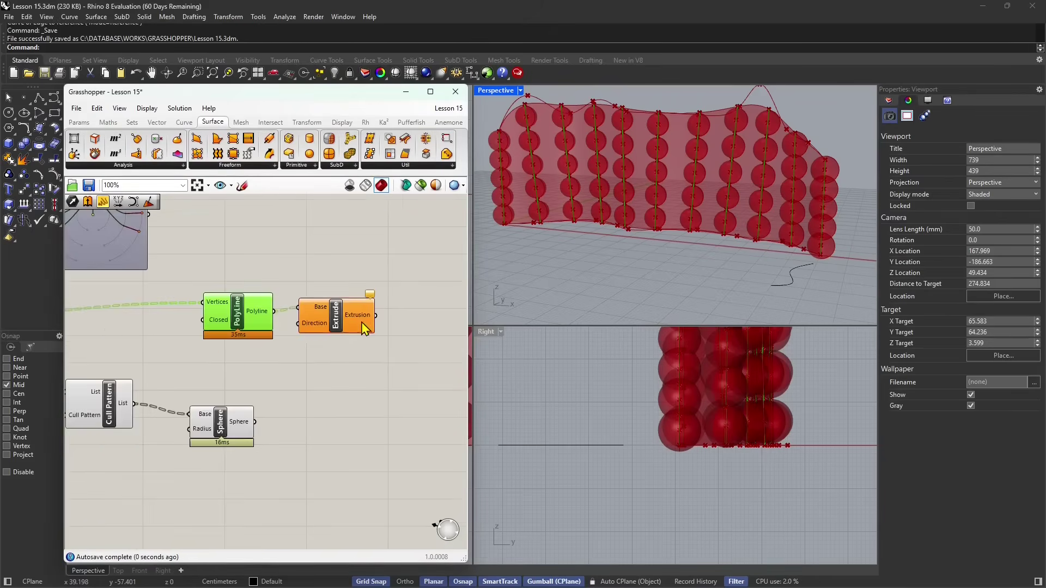
Step: Arrange the PolyLine and Extrude components so that Extrude sits below and to the right of PolyLine
{"action": "left_click_drag", "start_coordinate": [349, 336], "coordinate": [363, 329]}
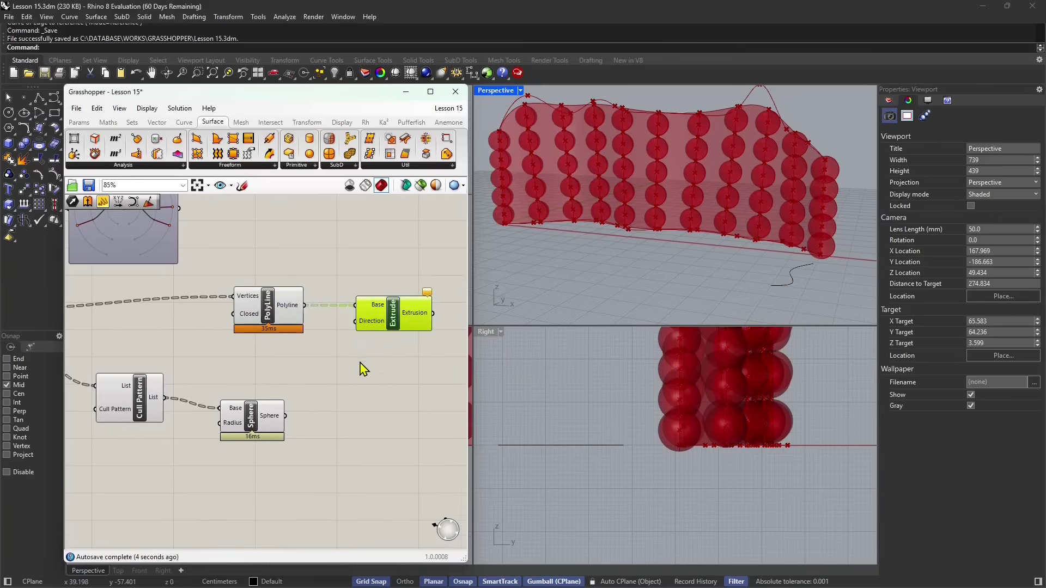
{"action": "scroll", "coordinate": [362, 365], "scroll_direction": "down", "scroll_amount": 2}
{"action": "left_click_drag", "start_coordinate": [310, 332], "coordinate": [317, 304]}
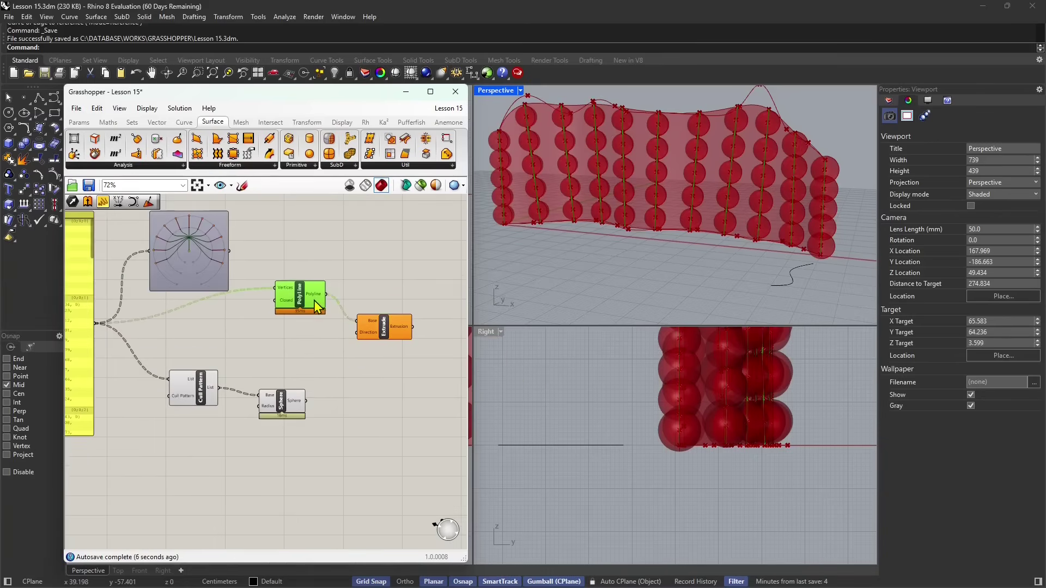
{"action": "left_click_drag", "start_coordinate": [385, 338], "coordinate": [381, 351]}
{"action": "left_click_drag", "start_coordinate": [307, 305], "coordinate": [306, 310]}
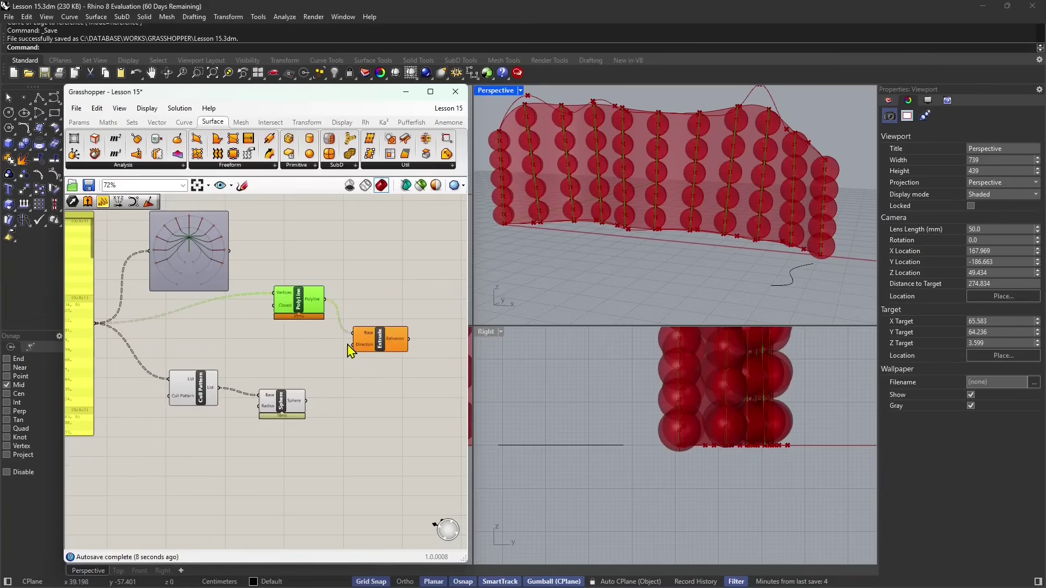
Step: Connect the panel of division points to Extrude's Direction input and view the extruded surfaces in perspective
{"action": "right_click_drag", "start_coordinate": [190, 346], "coordinate": [259, 345]}
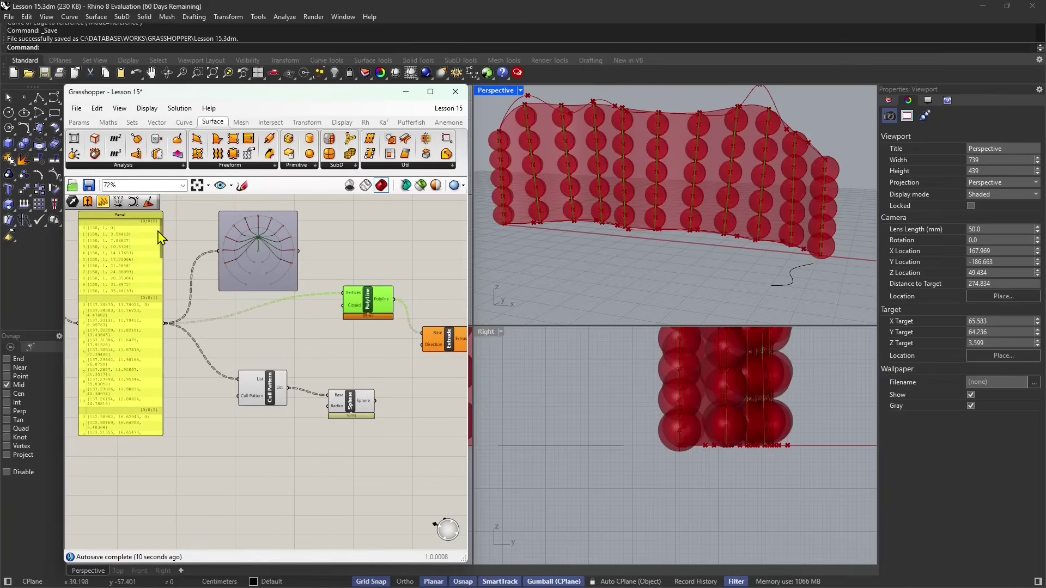
{"action": "left_click_drag", "start_coordinate": [161, 238], "coordinate": [177, 217]}
{"action": "right_click_drag", "start_coordinate": [122, 268], "coordinate": [187, 274]}
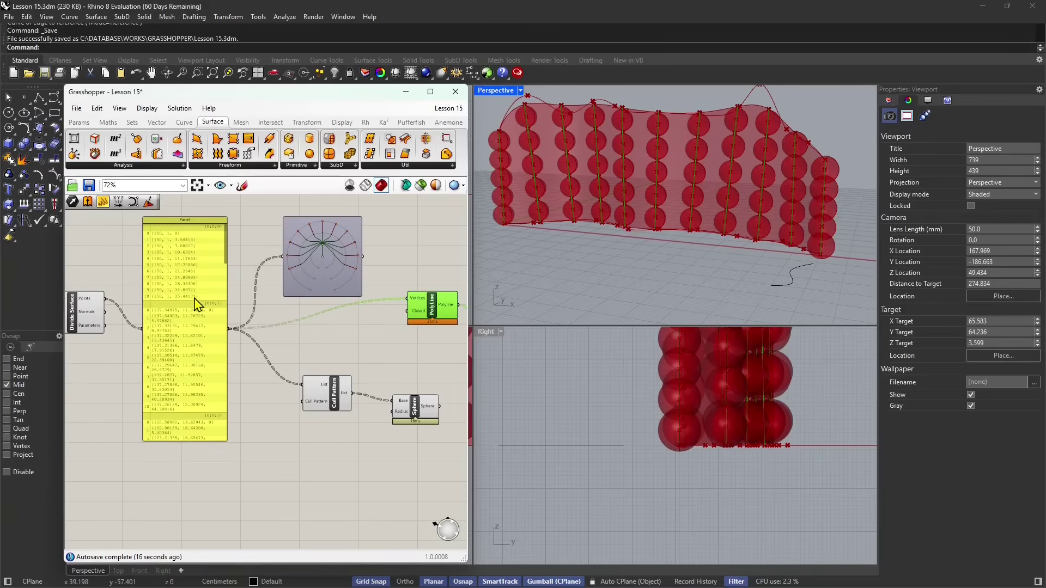
{"action": "right_click_drag", "start_coordinate": [278, 344], "coordinate": [174, 334]}
{"action": "left_click_drag", "start_coordinate": [124, 320], "coordinate": [411, 350]}
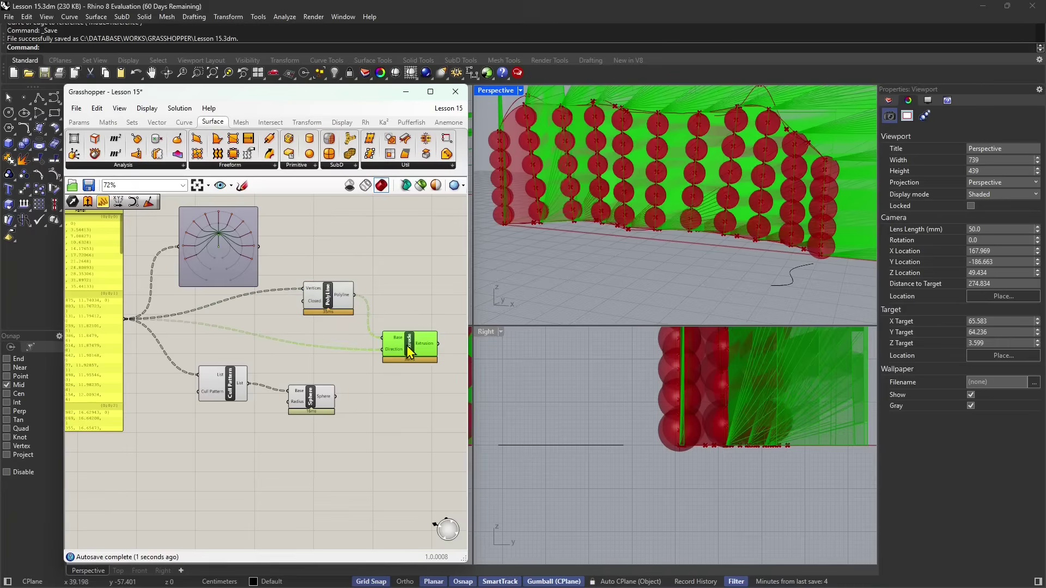
{"action": "right_click_drag", "start_coordinate": [556, 209], "coordinate": [621, 121]}
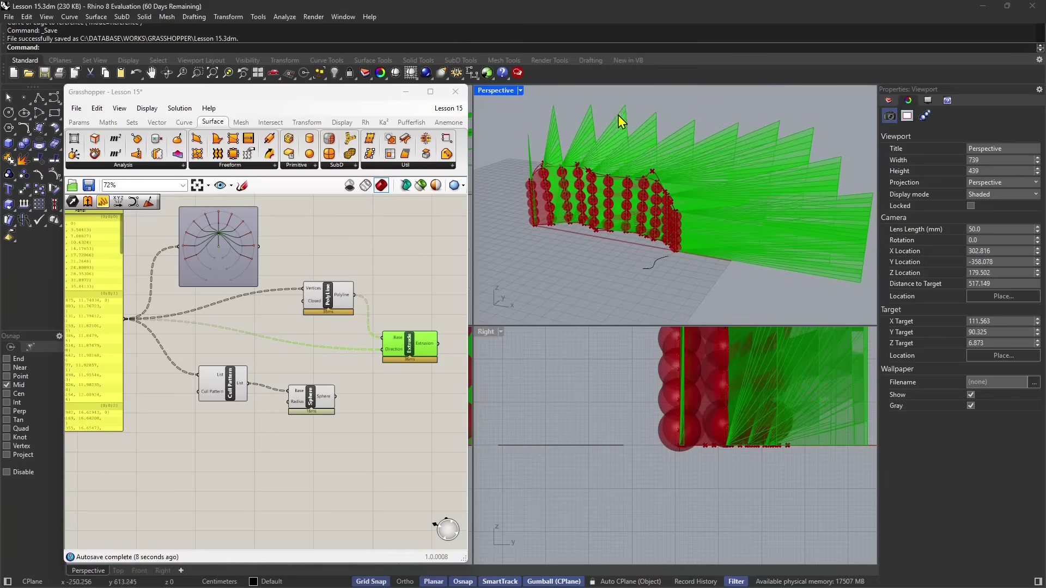
Step: Add a Panel component and connect it to Extrude's Extrusion output
{"action": "scroll", "coordinate": [429, 375], "scroll_direction": "up", "scroll_amount": 3}
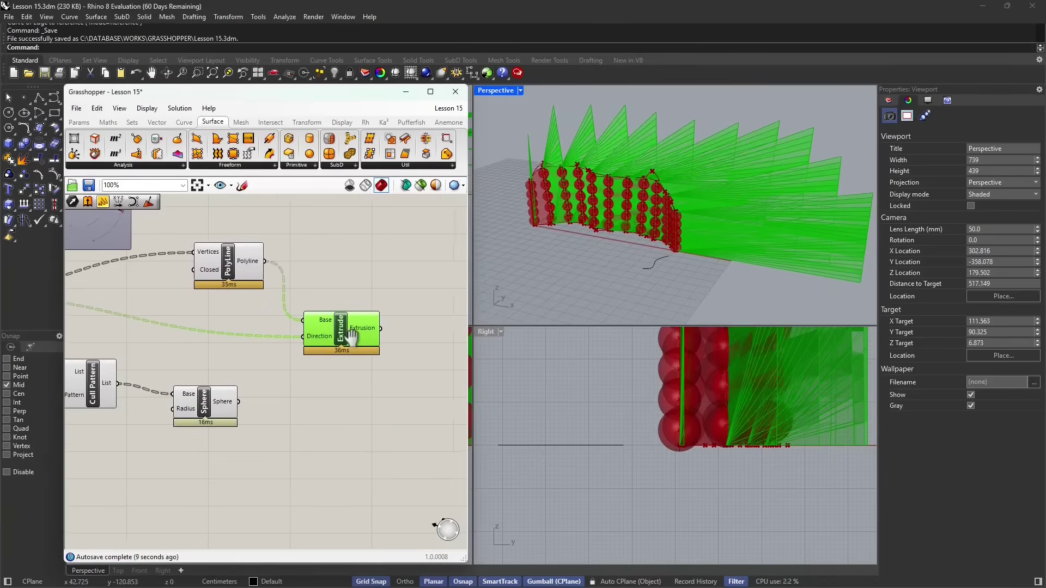
{"action": "right_click_drag", "start_coordinate": [303, 341], "coordinate": [217, 343]}
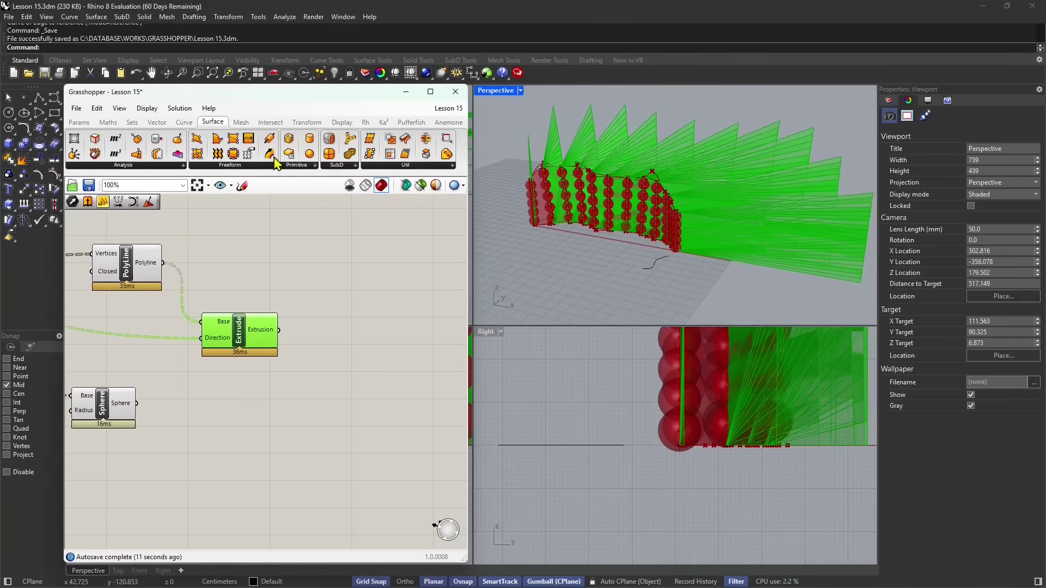
{"action": "left_click", "coordinate": [79, 123]}
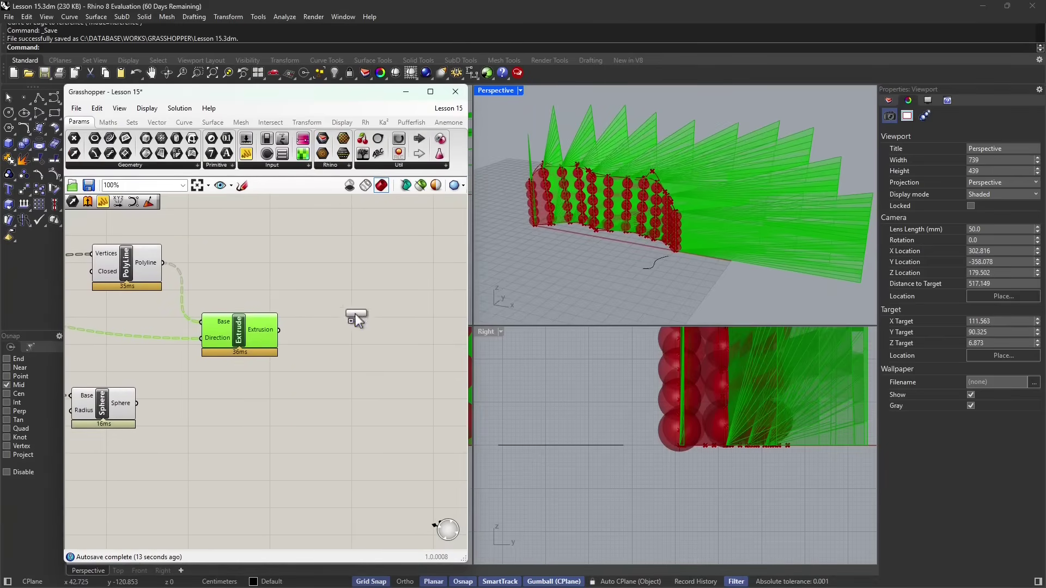
{"action": "left_click_drag", "start_coordinate": [355, 315], "coordinate": [355, 315]}
{"action": "left_click_drag", "start_coordinate": [279, 330], "coordinate": [310, 313]}
Step: Enlarge the extrusion panel vertically and move it farther from Extrude to read its surface branches
{"action": "left_click_drag", "start_coordinate": [347, 339], "coordinate": [359, 432]}
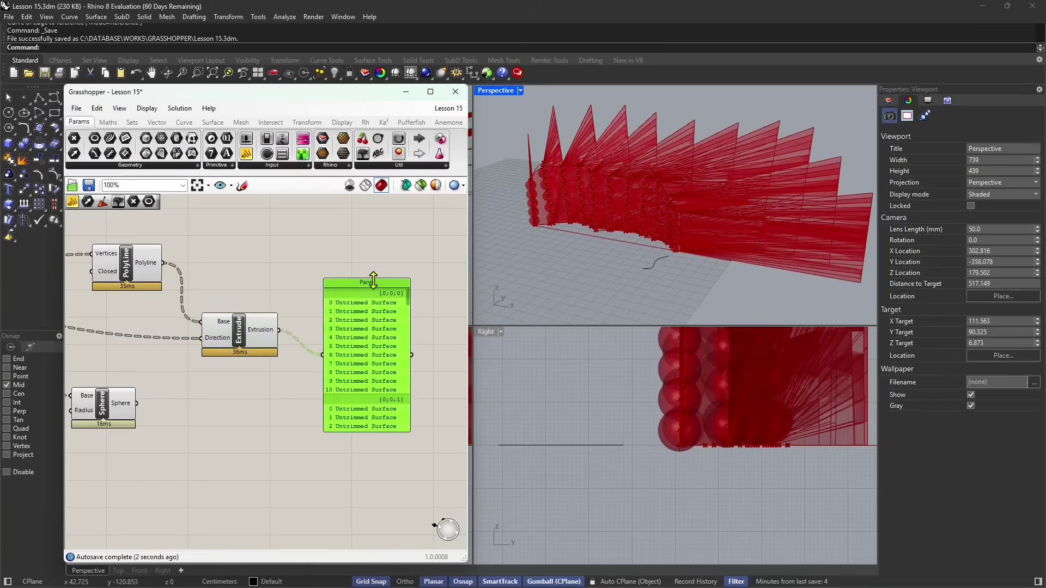
{"action": "left_click_drag", "start_coordinate": [369, 281], "coordinate": [366, 238]}
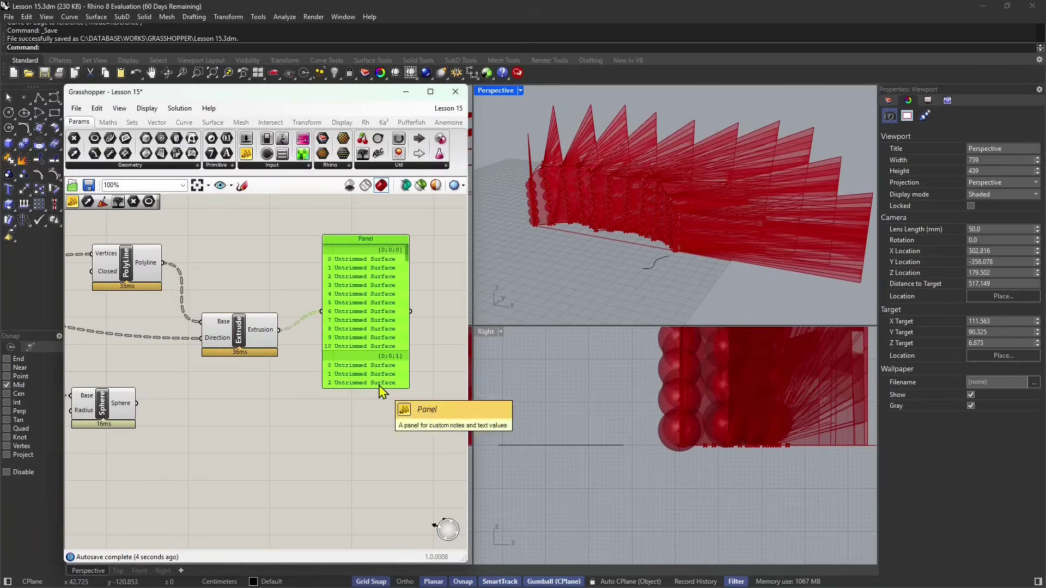
{"action": "left_click_drag", "start_coordinate": [377, 388], "coordinate": [378, 469]}
{"action": "scroll", "coordinate": [377, 338], "scroll_direction": "down", "scroll_amount": 2}
{"action": "scroll", "coordinate": [380, 346], "scroll_direction": "up", "scroll_amount": 2}
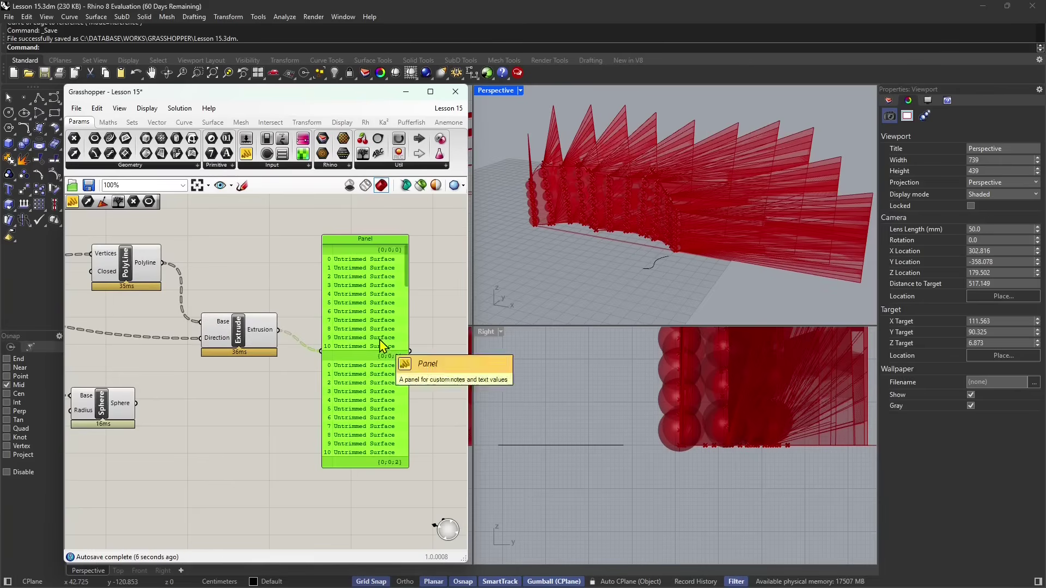
{"action": "left_click_drag", "start_coordinate": [410, 268], "coordinate": [392, 253]}
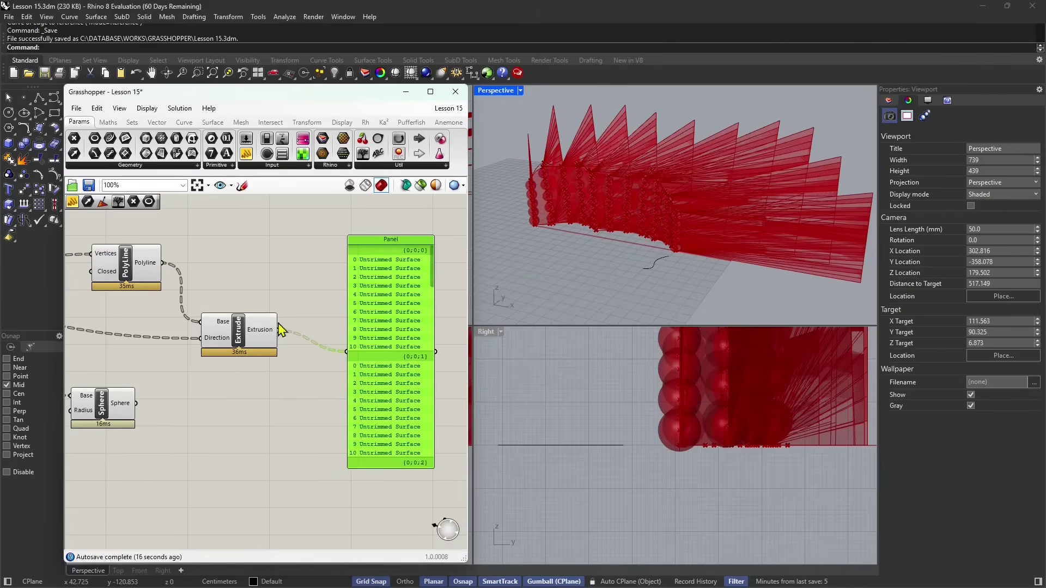
Step: Apply Graft and Simplify to Extrude's Direction input and examine the branch paths in the extrusion panel
{"action": "right_click", "coordinate": [210, 338]}
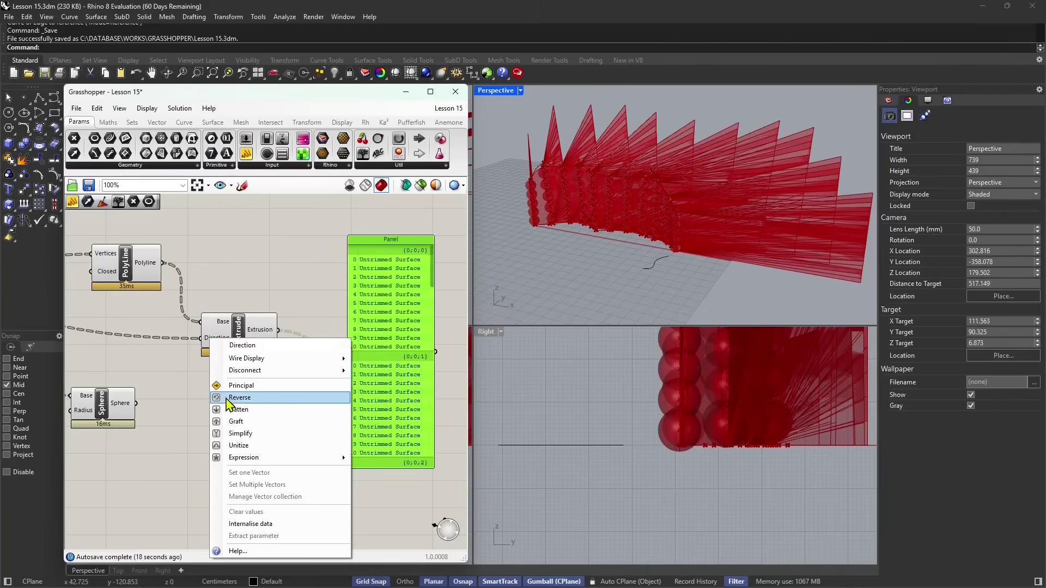
{"action": "left_click", "coordinate": [235, 422]}
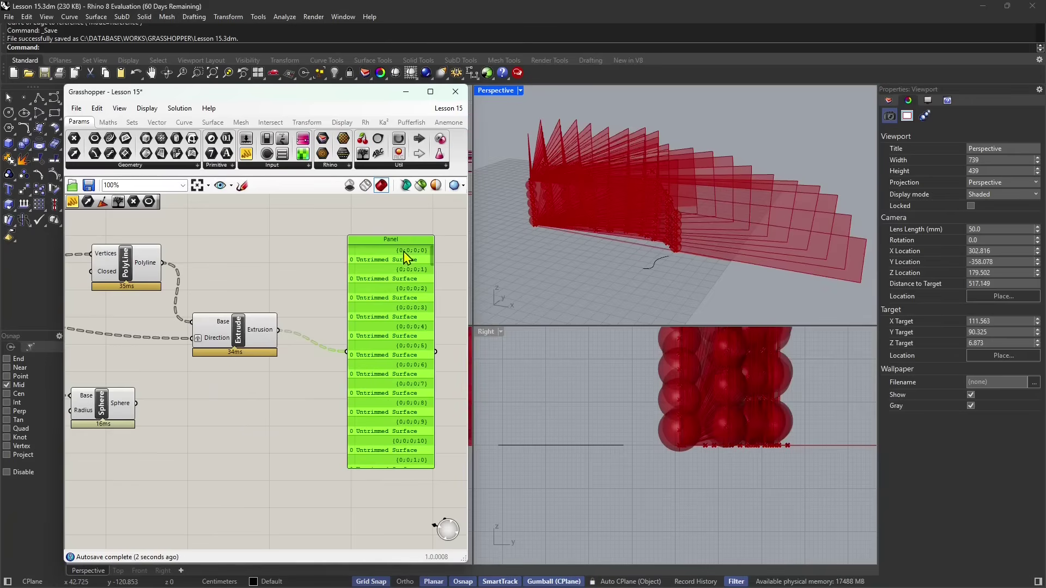
{"action": "left_click_drag", "start_coordinate": [436, 263], "coordinate": [432, 443]}
{"action": "right_click_drag", "start_coordinate": [550, 294], "coordinate": [578, 221]}
{"action": "left_click_drag", "start_coordinate": [386, 244], "coordinate": [390, 241]}
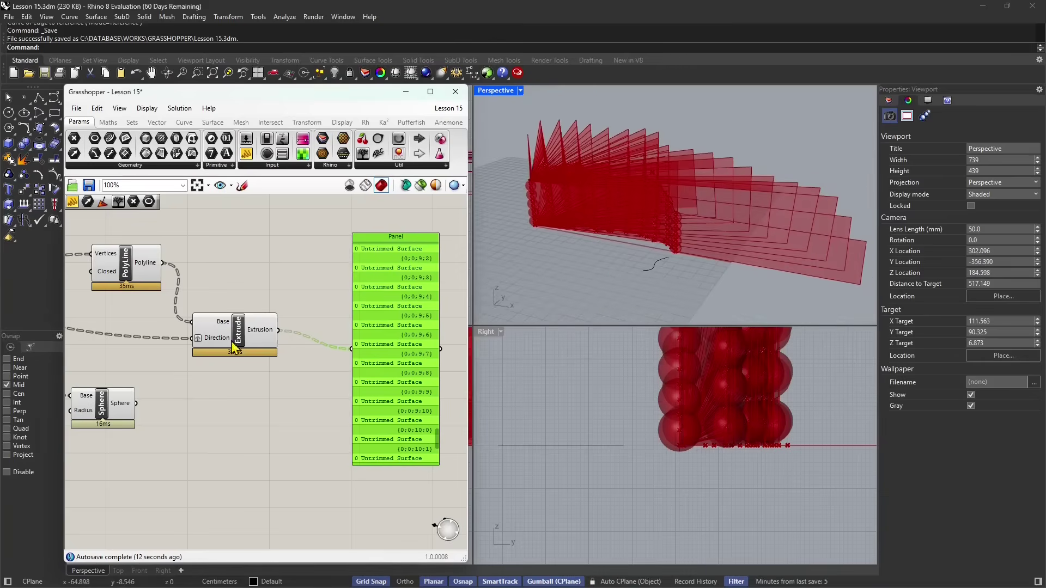
{"action": "right_click", "coordinate": [198, 343]}
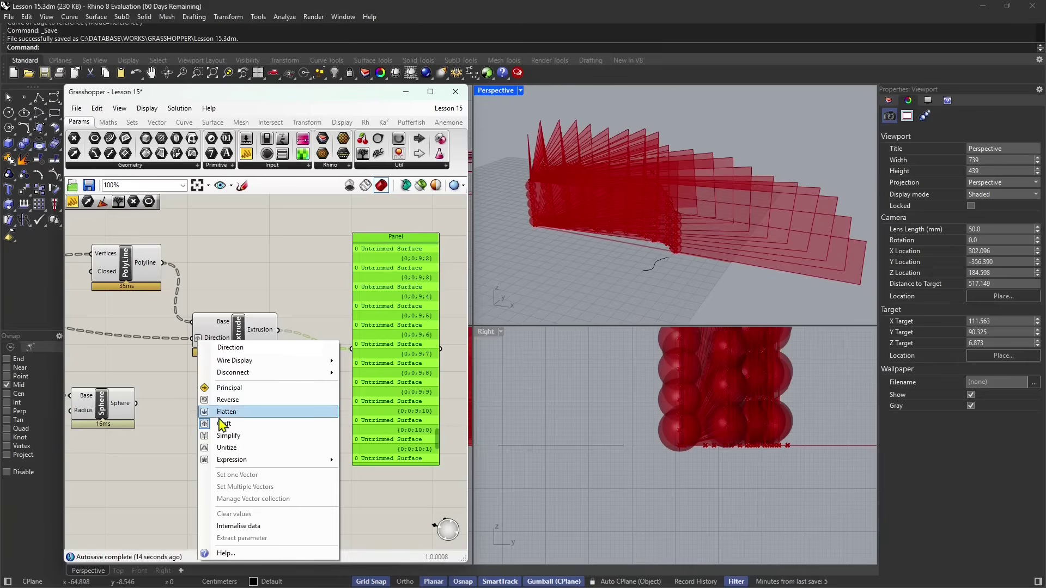
{"action": "left_click", "coordinate": [222, 436]}
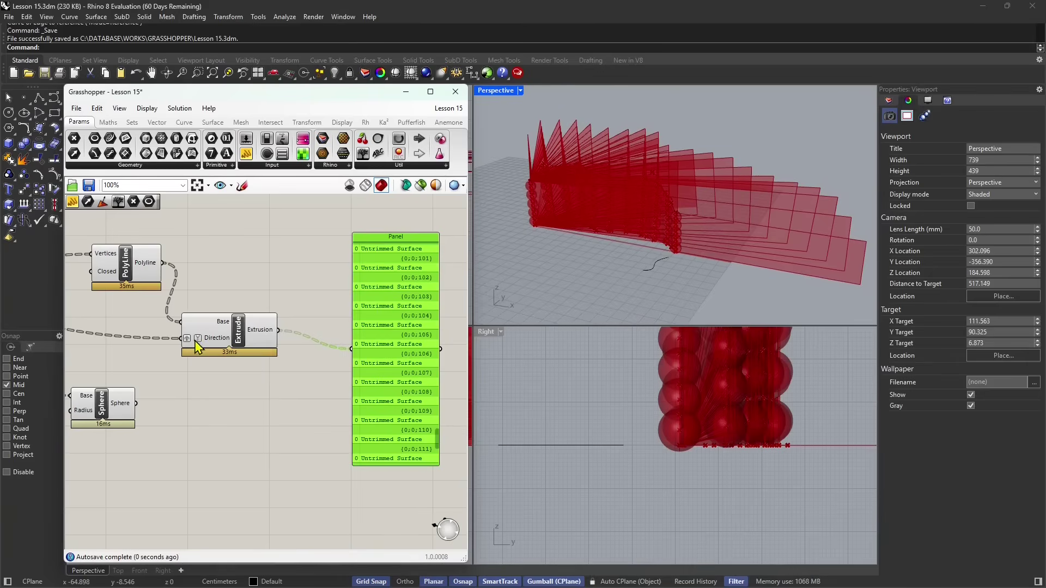
Step: Remove Graft and Simplify from Extrude's Direction input
{"action": "right_click", "coordinate": [198, 343]}
{"action": "left_click", "coordinate": [222, 431]}
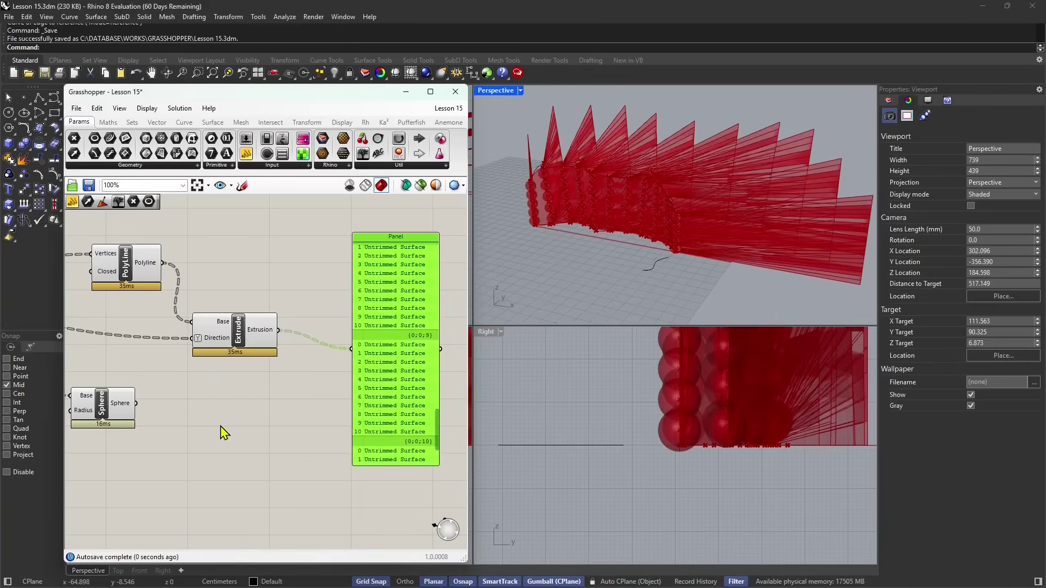
{"action": "right_click", "coordinate": [215, 339]}
{"action": "left_click", "coordinate": [225, 430]}
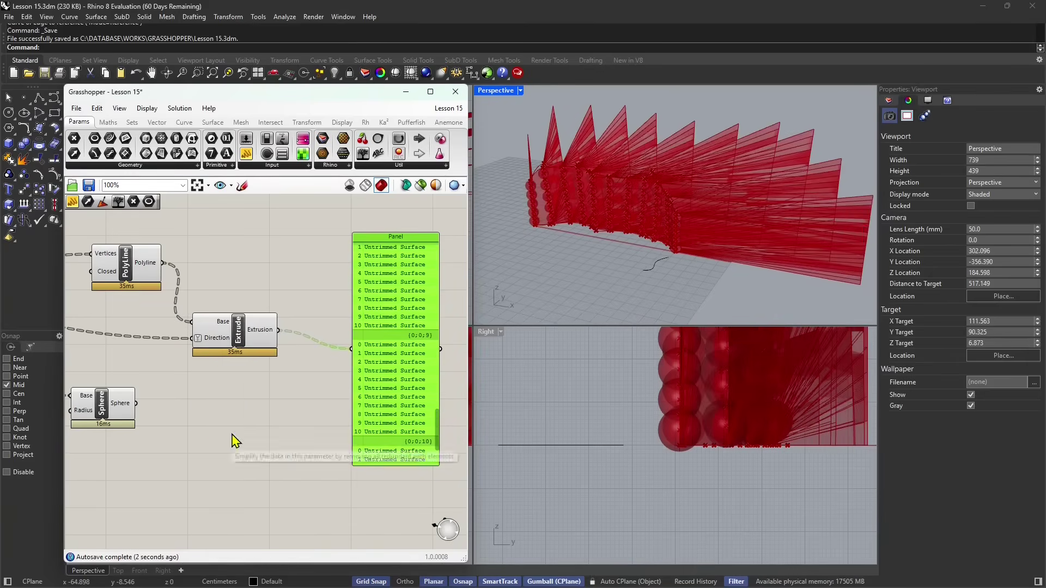
Step: Flatten Extrude's Direction input and examine the resulting surfaces in the perspective view and the panel list
{"action": "right_click", "coordinate": [218, 341]}
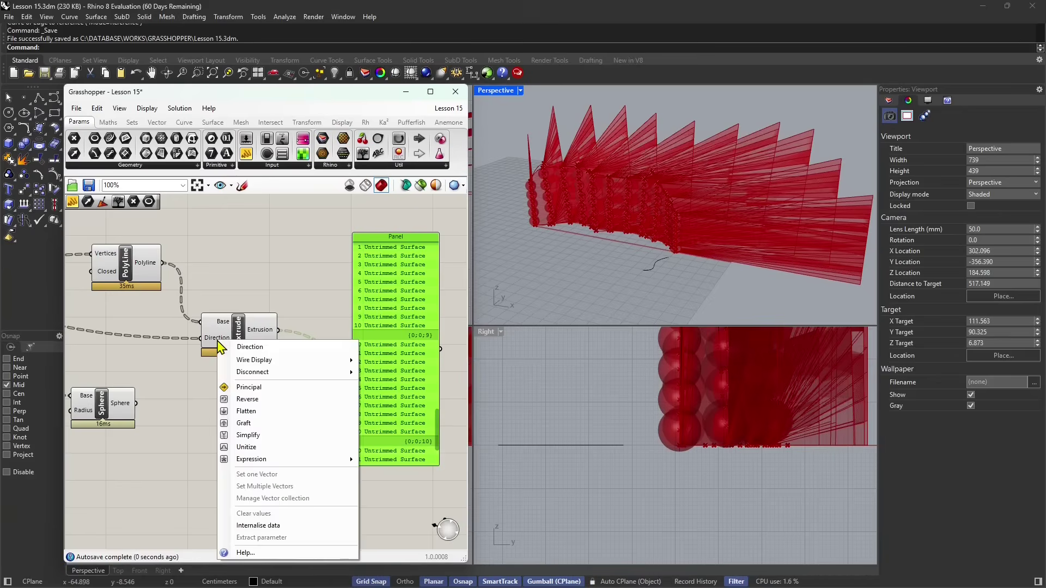
{"action": "left_click", "coordinate": [246, 411]}
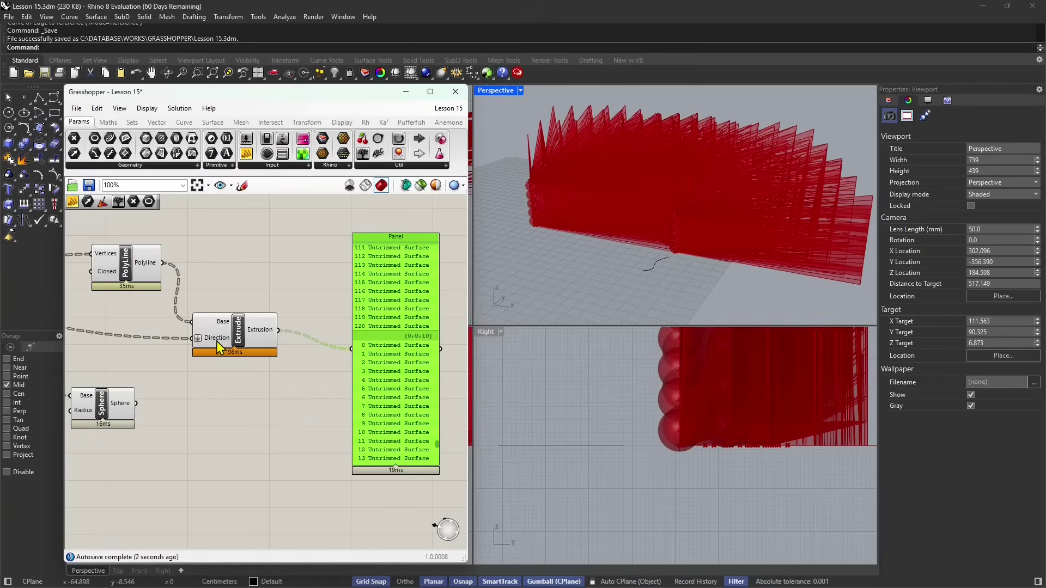
{"action": "mouse_move", "coordinate": [200, 340]}
{"action": "right_click_drag", "start_coordinate": [663, 243], "coordinate": [545, 207]}
{"action": "right_click_drag", "start_coordinate": [374, 376], "coordinate": [292, 384]}
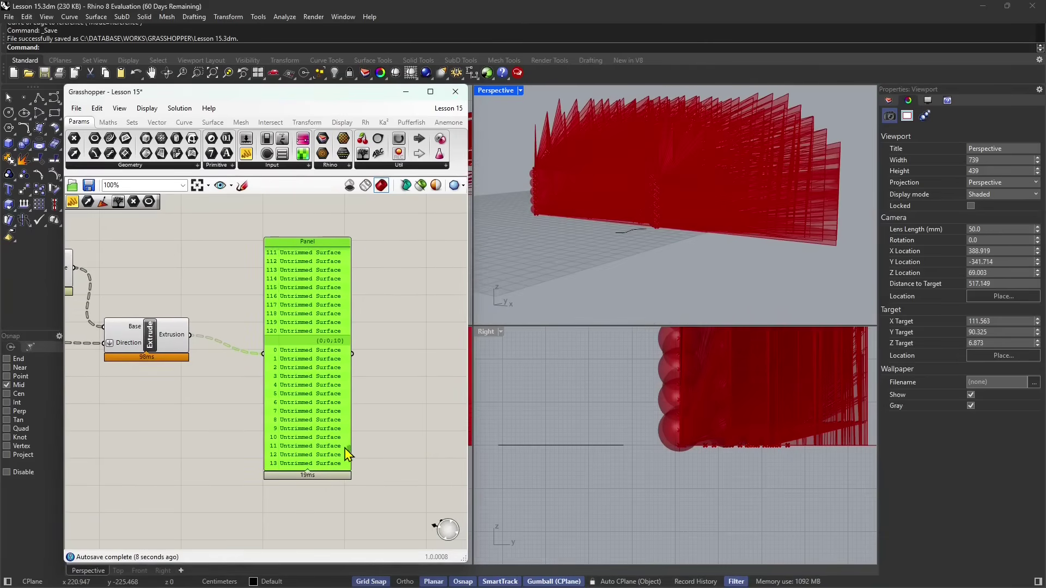
{"action": "left_click_drag", "start_coordinate": [347, 452], "coordinate": [344, 379]}
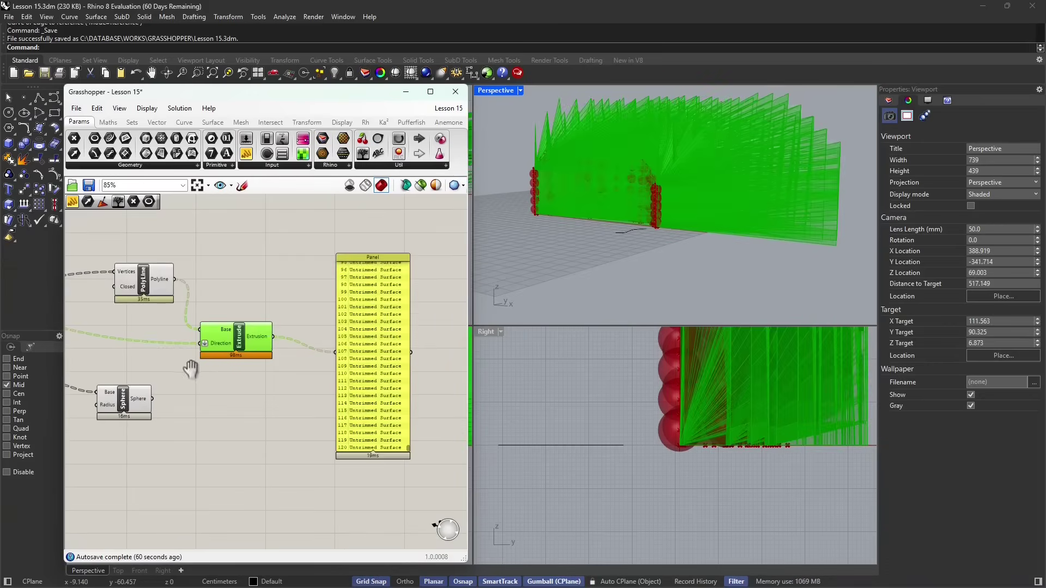
{"action": "right_click_drag", "start_coordinate": [190, 369], "coordinate": [280, 361]}
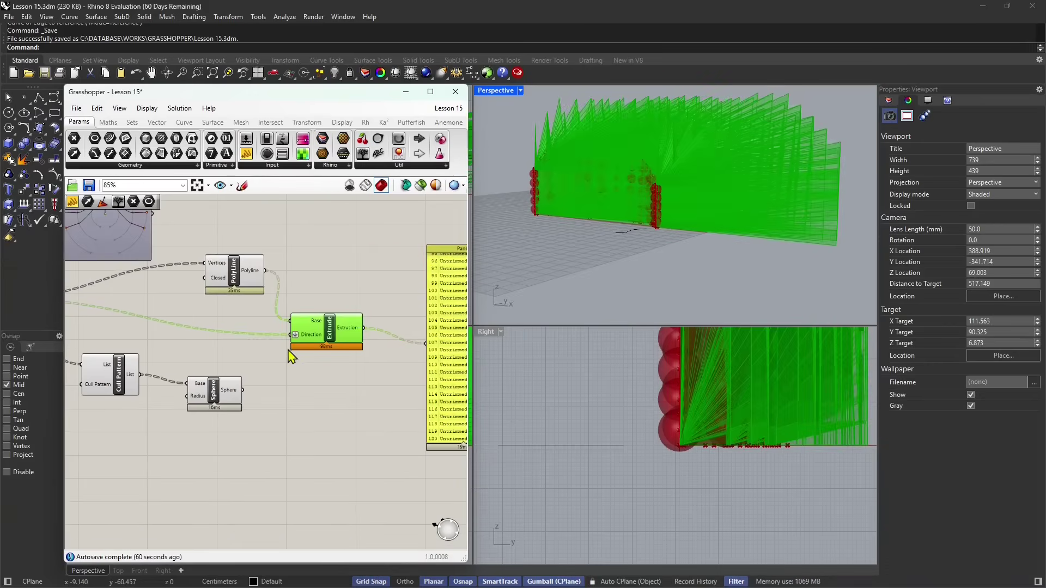
Step: Turn off flattening on the Direction input of the Extrude component
{"action": "right_click", "coordinate": [296, 342]}
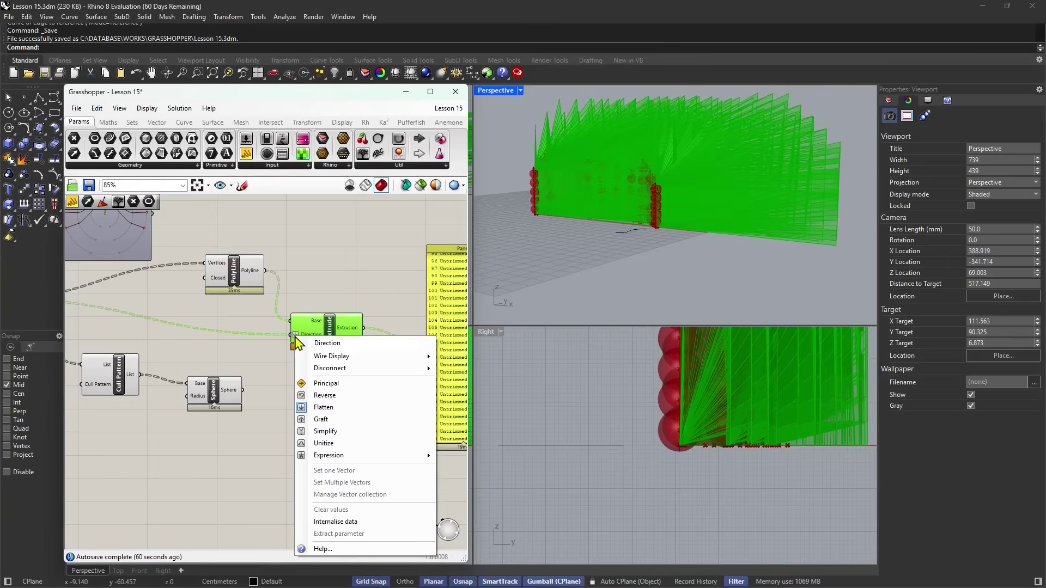
{"action": "left_click", "coordinate": [324, 408]}
{"action": "scroll", "coordinate": [329, 399], "scroll_direction": "down", "scroll_amount": 3}
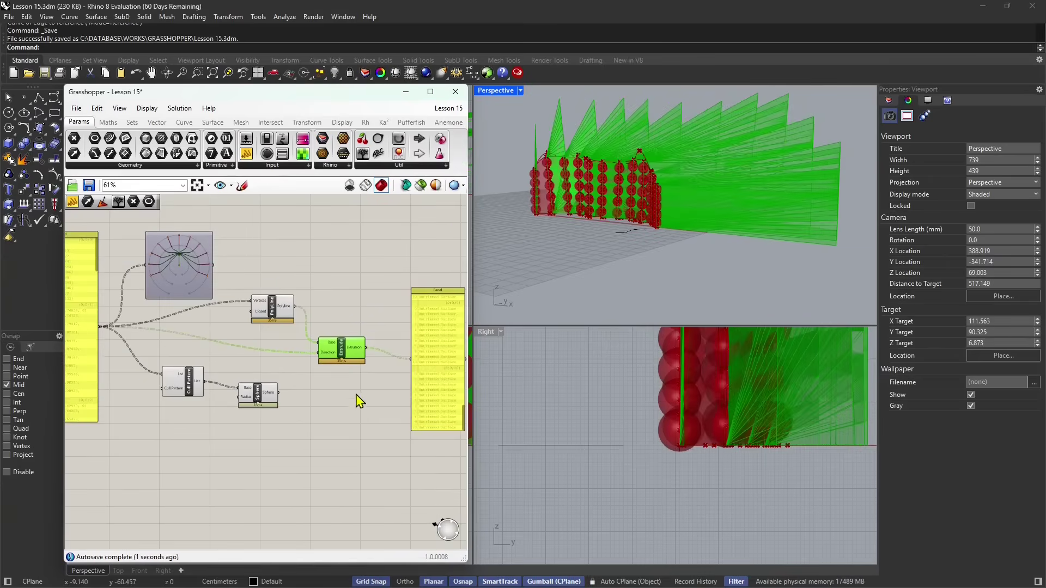
{"action": "right_click_drag", "start_coordinate": [636, 177], "coordinate": [667, 219]}
{"action": "right_click_drag", "start_coordinate": [261, 419], "coordinate": [341, 402]}
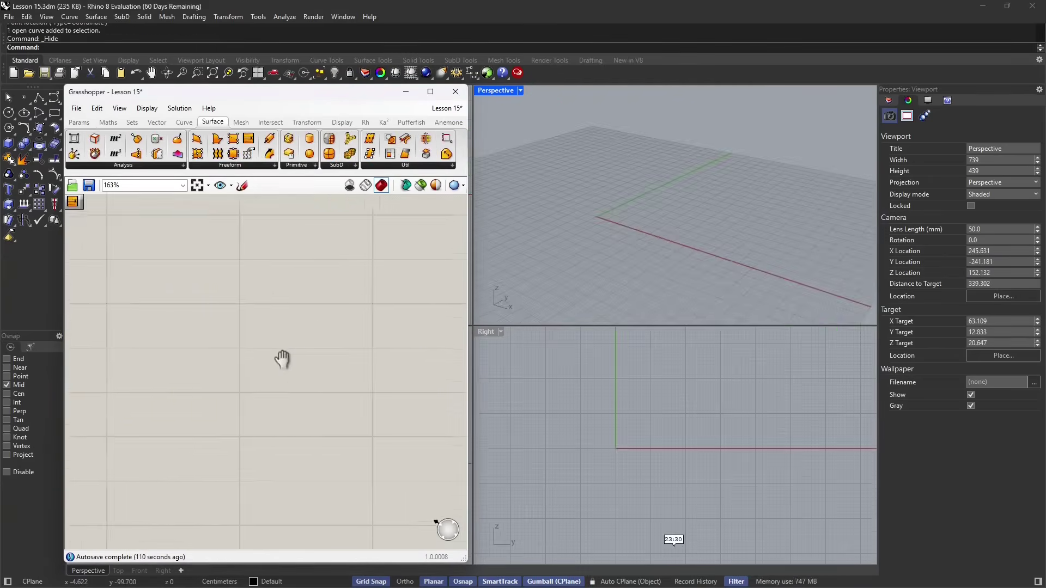
Step: Add a Network Surface component to an empty area of the Grasshopper canvas and position it with free space around it
{"action": "right_click_drag", "start_coordinate": [281, 362], "coordinate": [238, 351]}
{"action": "scroll", "coordinate": [240, 350], "scroll_direction": "up", "scroll_amount": 3}
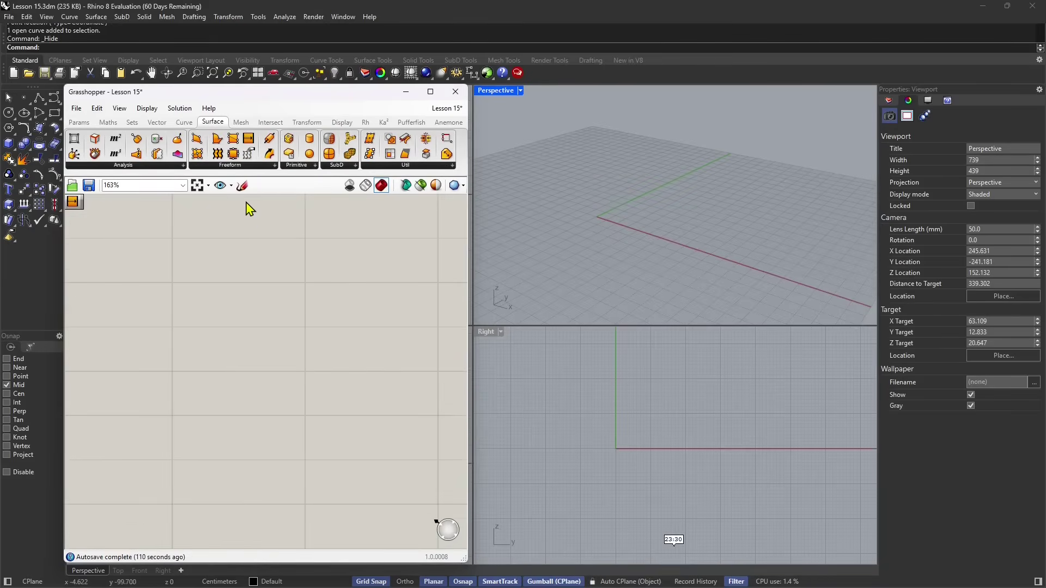
{"action": "left_click", "coordinate": [247, 167]}
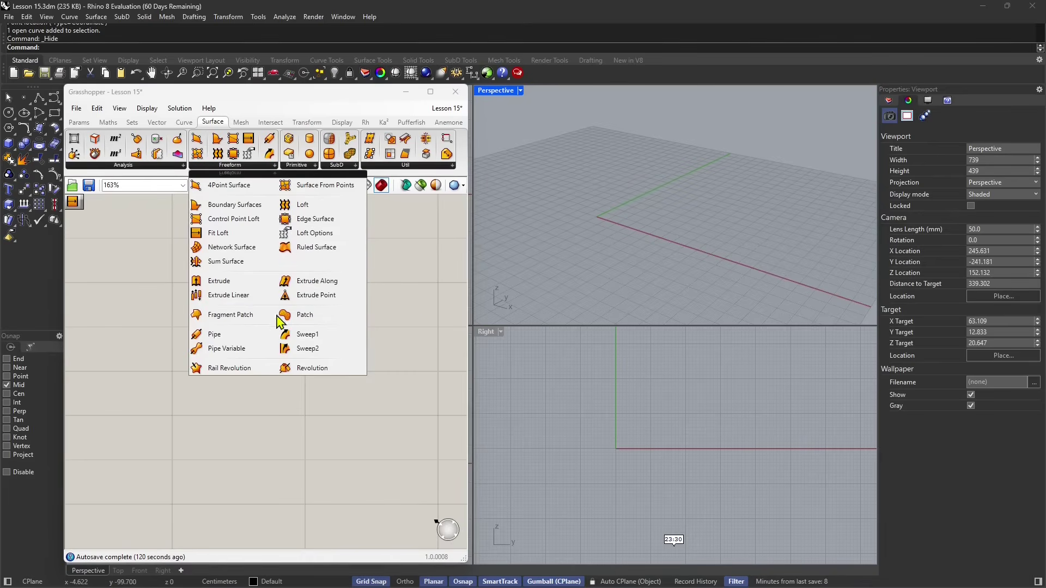
{"action": "left_click", "coordinate": [232, 248]}
{"action": "left_click", "coordinate": [234, 349]}
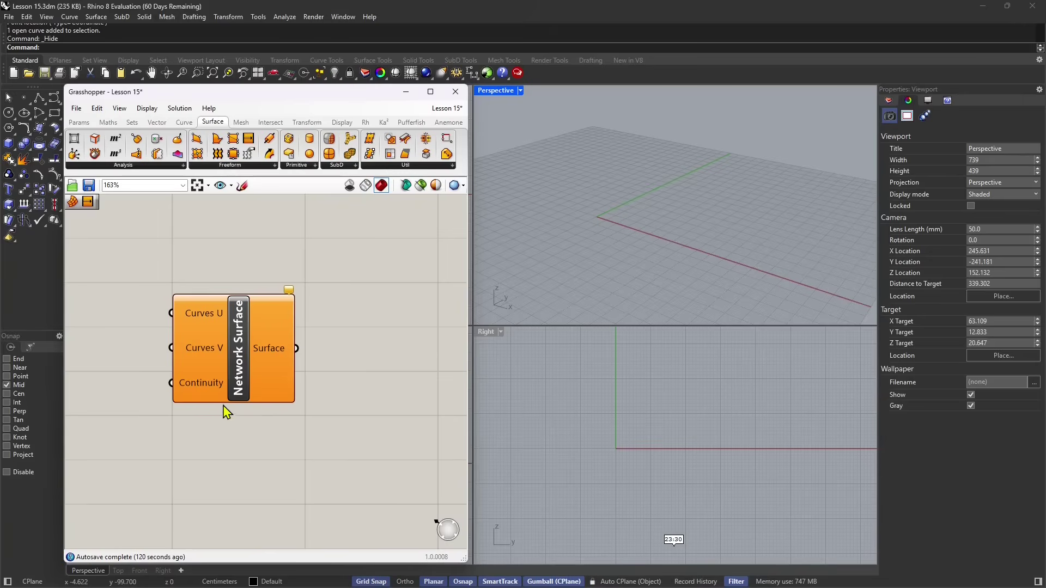
{"action": "left_click_drag", "start_coordinate": [241, 377], "coordinate": [293, 370]}
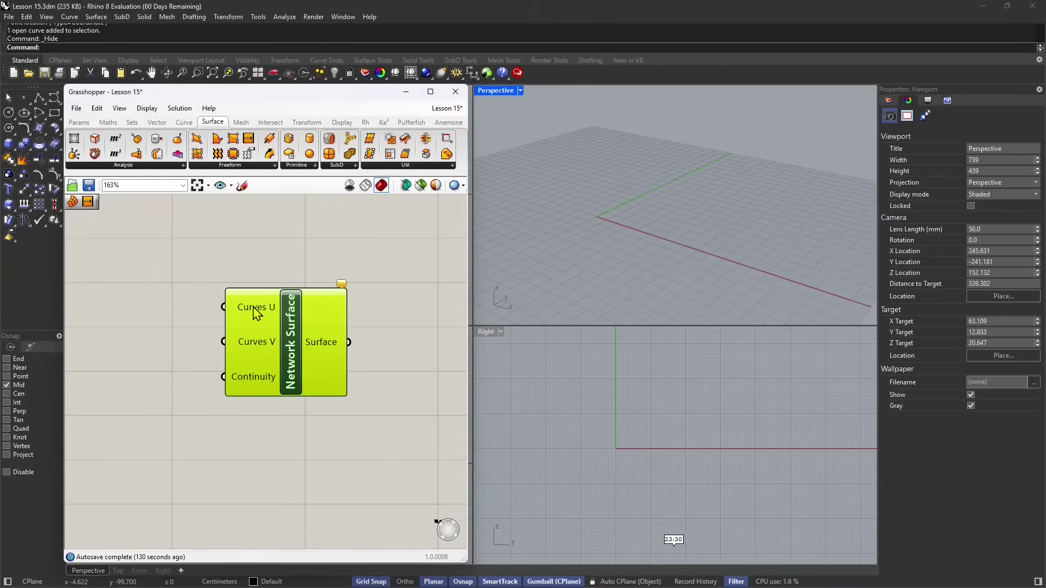
{"action": "mouse_move", "coordinate": [256, 313]}
{"action": "scroll", "coordinate": [570, 273], "scroll_direction": "down", "scroll_amount": 2}
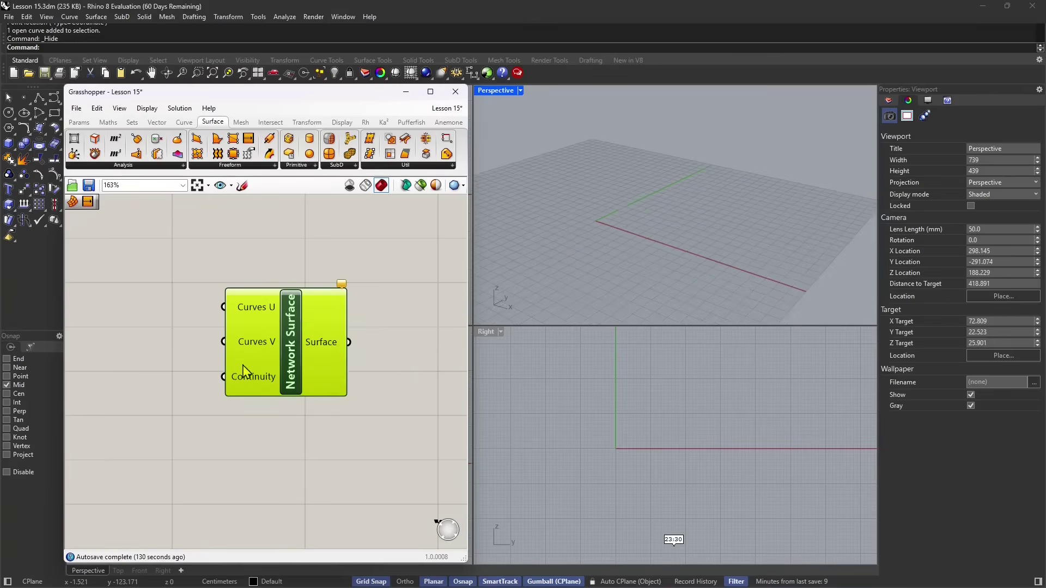
Step: Add a Curve parameter beside the Network Surface component and connect it to the Curves U input
{"action": "right_click_drag", "start_coordinate": [246, 366], "coordinate": [318, 378]}
{"action": "scroll", "coordinate": [318, 378], "scroll_direction": "down", "scroll_amount": 2}
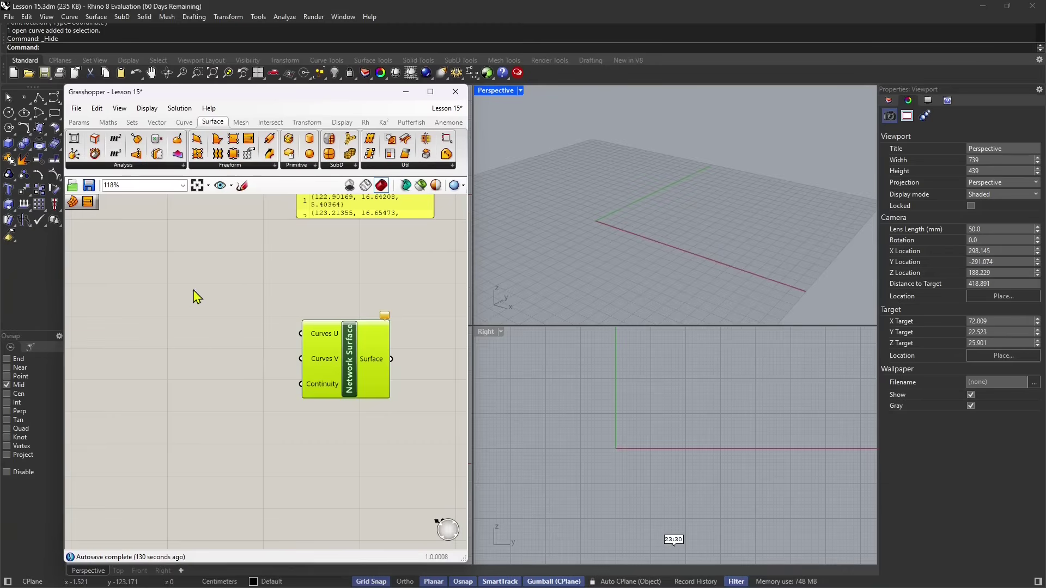
{"action": "left_click", "coordinate": [79, 122]}
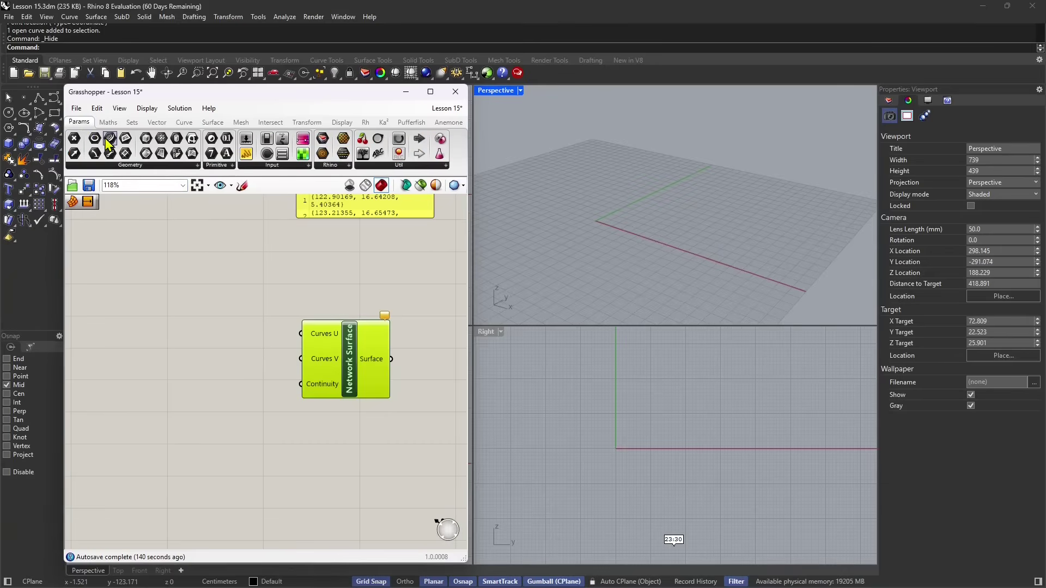
{"action": "mouse_move", "coordinate": [214, 349]}
{"action": "left_mouse_down"}
{"action": "mouse_move", "coordinate": [193, 340]}
{"action": "mouse_move", "coordinate": [301, 334]}
{"action": "mouse_move", "coordinate": [191, 342]}
{"action": "mouse_move", "coordinate": [199, 342]}
{"action": "left_mouse_up"}
{"action": "scroll", "coordinate": [609, 223], "scroll_direction": "up", "scroll_amount": 2}
{"action": "scroll", "coordinate": [606, 220], "scroll_direction": "up", "scroll_amount": 3}
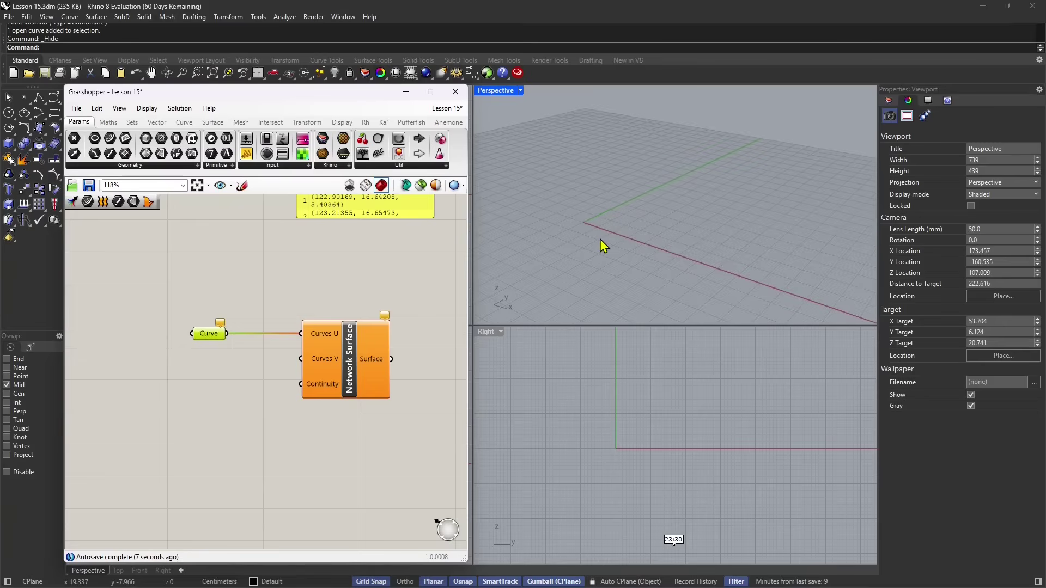
Step: Draw a 200 cm single line in Rhino from the origin along the X axis
{"action": "left_click", "coordinate": [42, 104]}
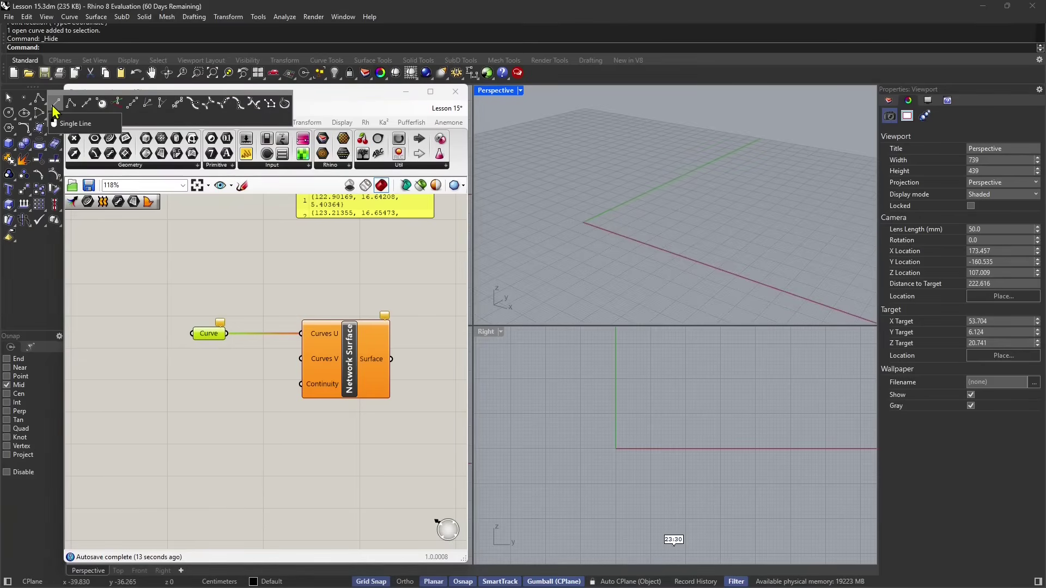
{"action": "left_click", "coordinate": [55, 107]}
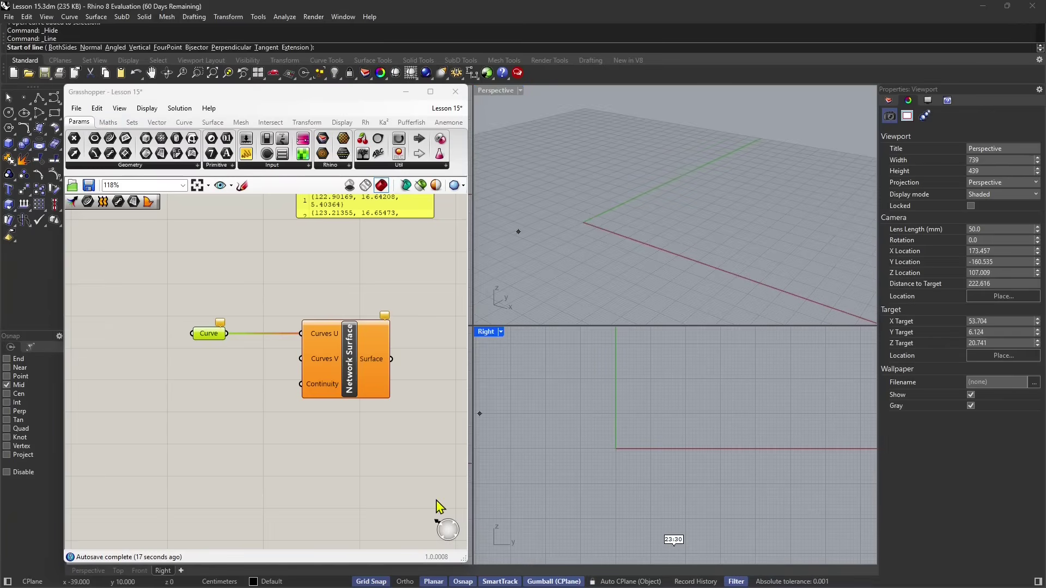
{"action": "scroll", "coordinate": [566, 203], "scroll_direction": "up", "scroll_amount": 5}
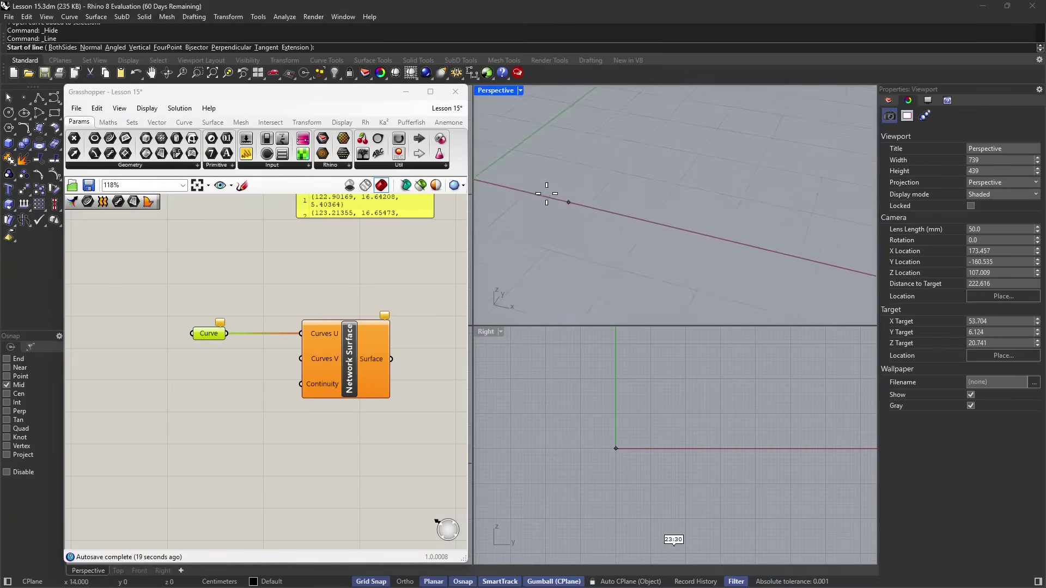
{"action": "right_click_drag", "start_coordinate": [591, 220], "coordinate": [722, 280], "text": "shift"}
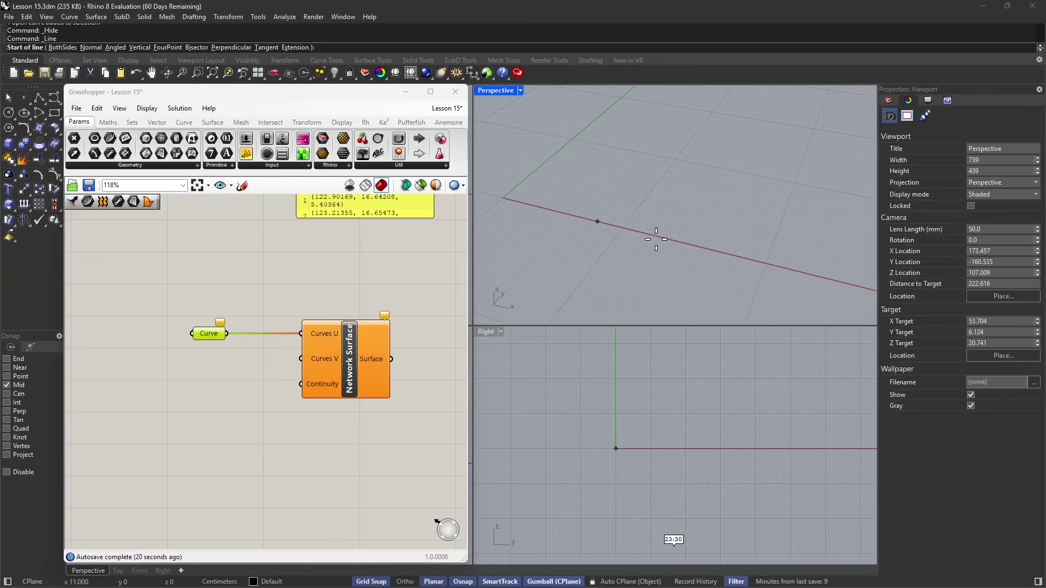
{"action": "left_click", "coordinate": [502, 197]}
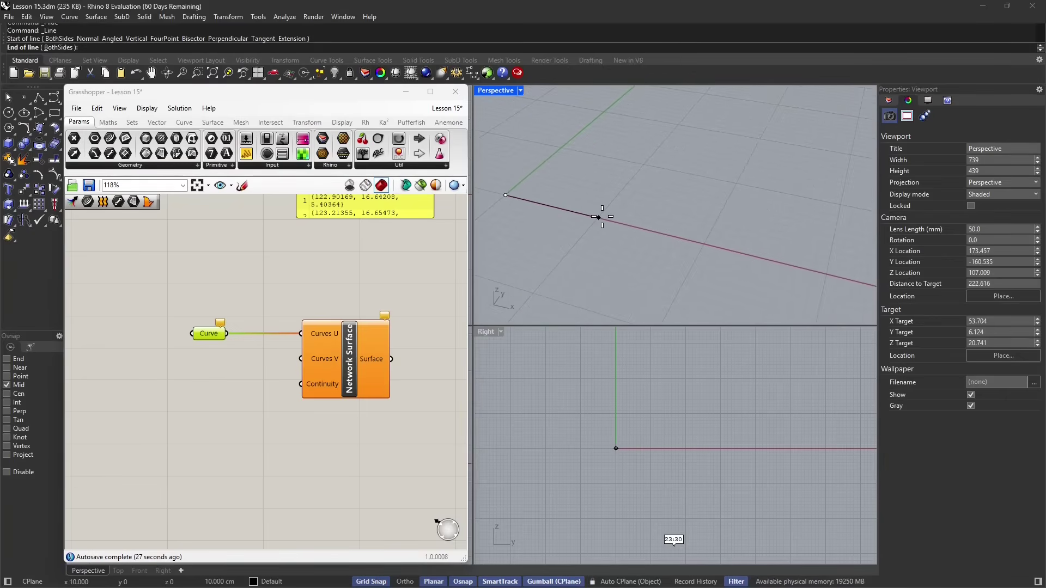
{"action": "right_click_drag", "start_coordinate": [602, 217], "coordinate": [636, 225], "text": "shift"}
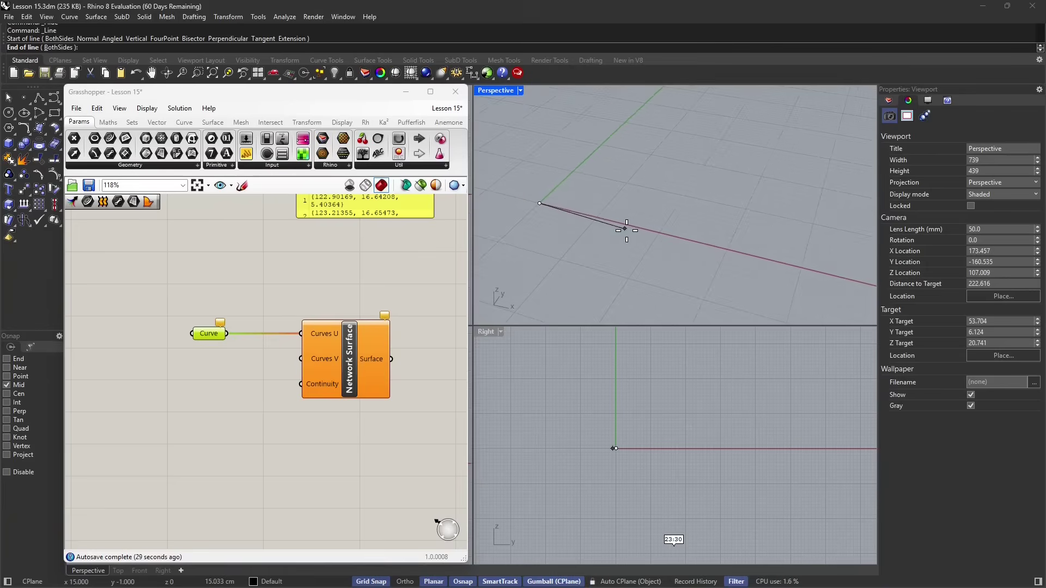
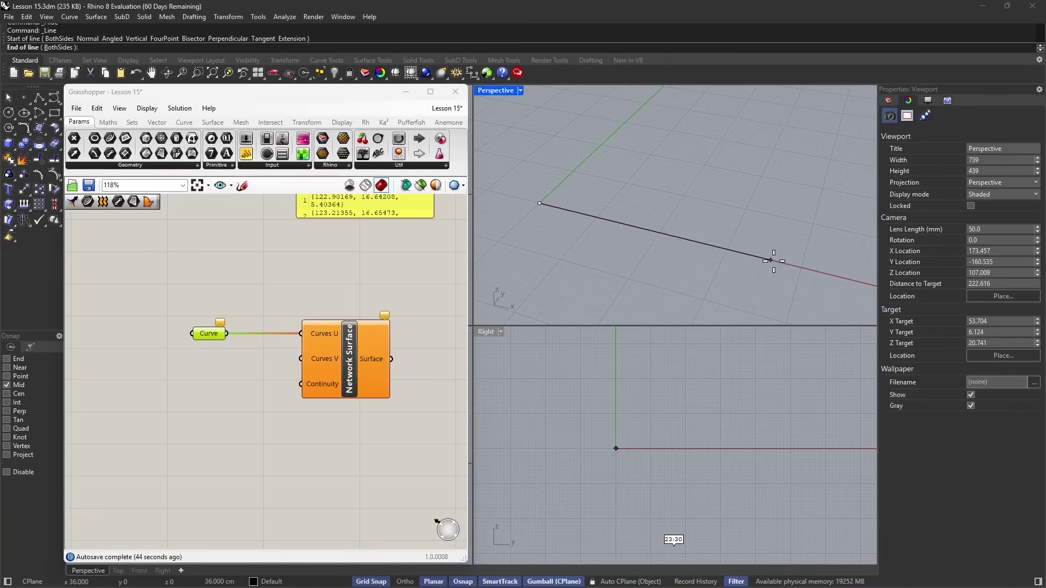
{"action": "type", "text": "200"}
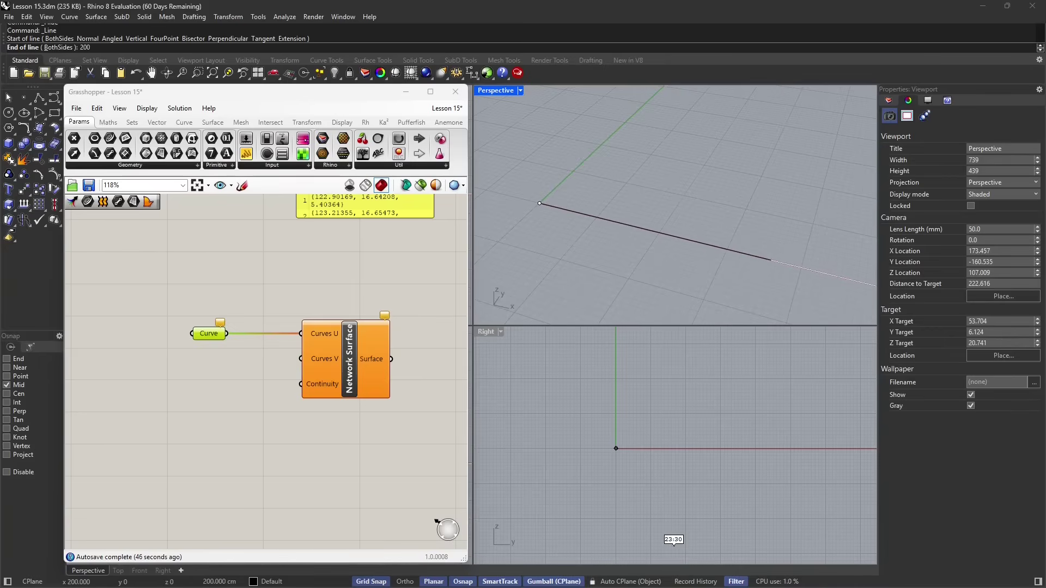
{"action": "key", "text": "Return"}
{"action": "scroll", "coordinate": [648, 251], "scroll_direction": "down", "scroll_amount": 10}
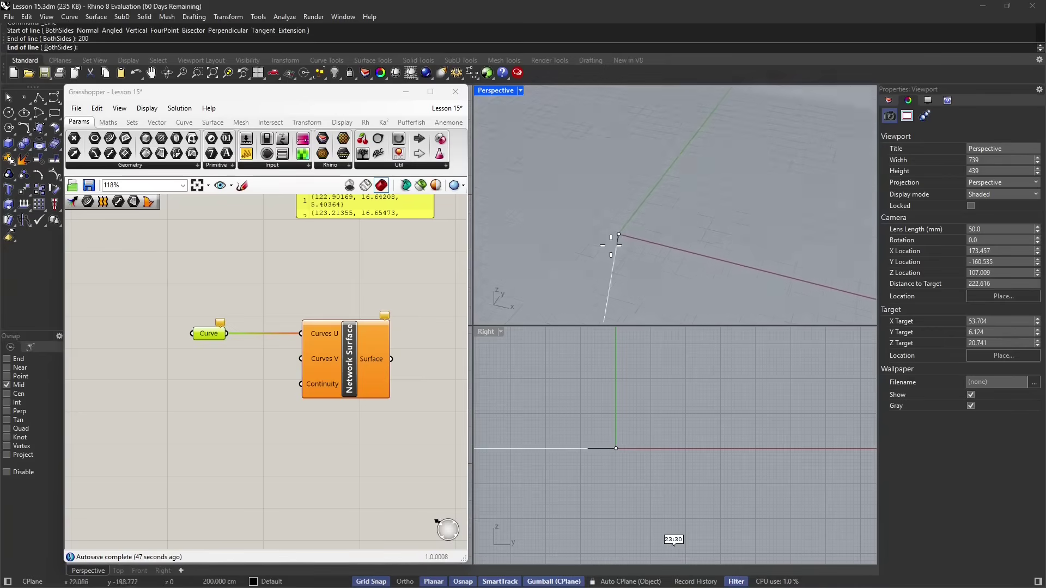
{"action": "scroll", "coordinate": [563, 225], "scroll_direction": "down", "scroll_amount": 4}
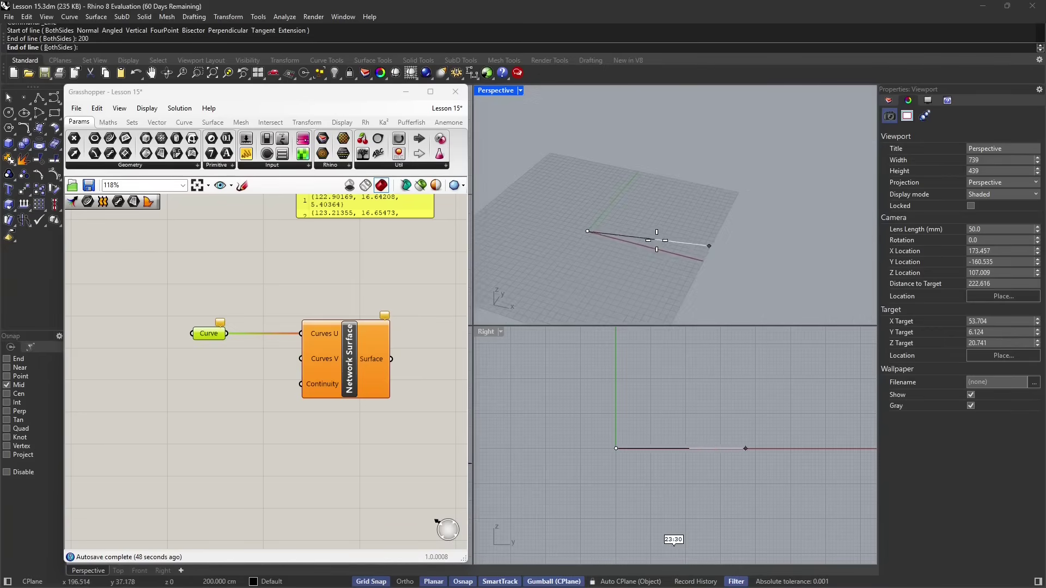
{"action": "key", "text": "shift"}
{"action": "left_click", "coordinate": [722, 265], "text": "shift"}
{"action": "scroll", "coordinate": [683, 268], "scroll_direction": "up", "scroll_amount": 6}
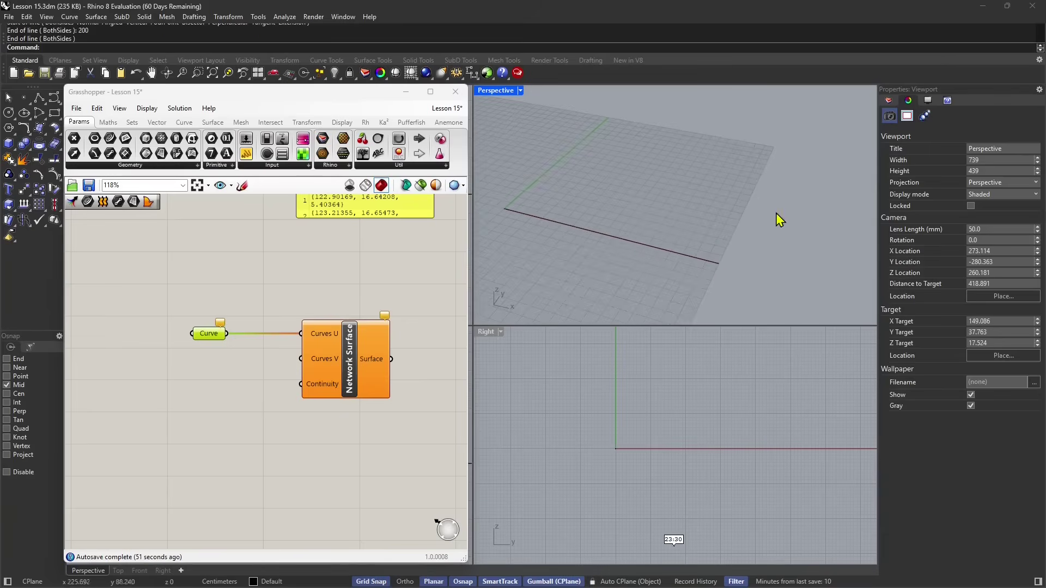
Step: Duplicate the line on the X axis in place
{"action": "left_click", "coordinate": [620, 238]}
{"action": "mouse_move", "coordinate": [591, 257]}
{"action": "right_mouse_down"}
{"action": "mouse_move", "coordinate": [558, 236]}
{"action": "mouse_move", "coordinate": [594, 244]}
{"action": "right_mouse_up"}
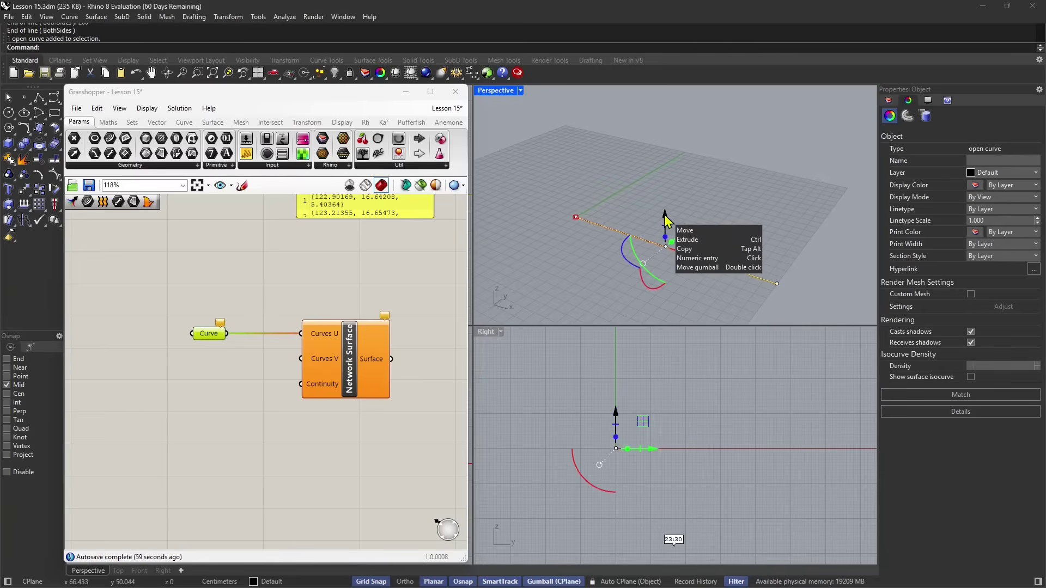
{"action": "key", "text": "ctrl+c"}
{"action": "key", "text": "ctrl+v"}
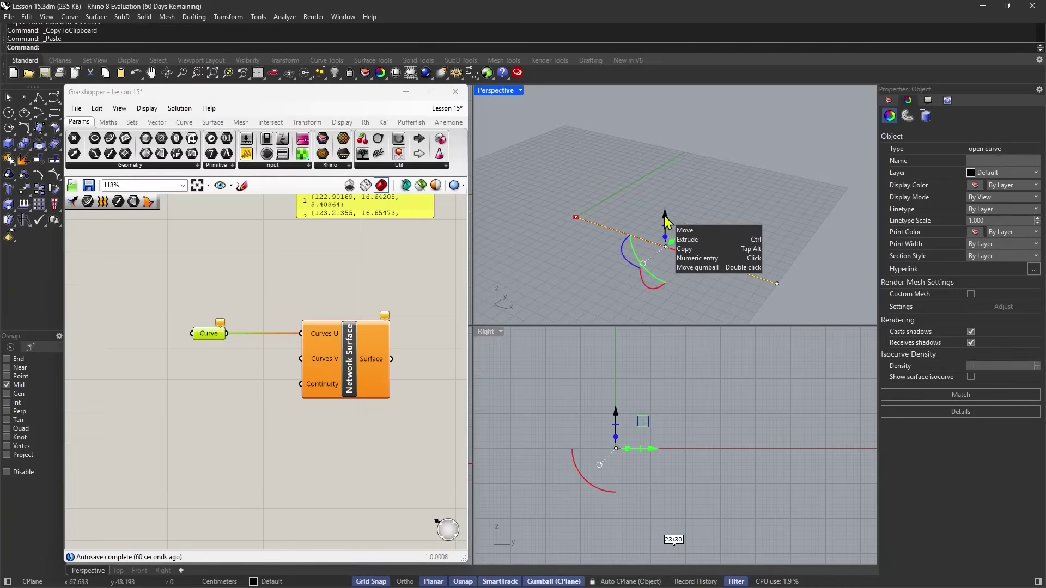
Step: Move the duplicated line 200 cm straight up, using its endpoint at the origin as the base point
{"action": "left_click_drag", "start_coordinate": [667, 222], "coordinate": [667, 183]}
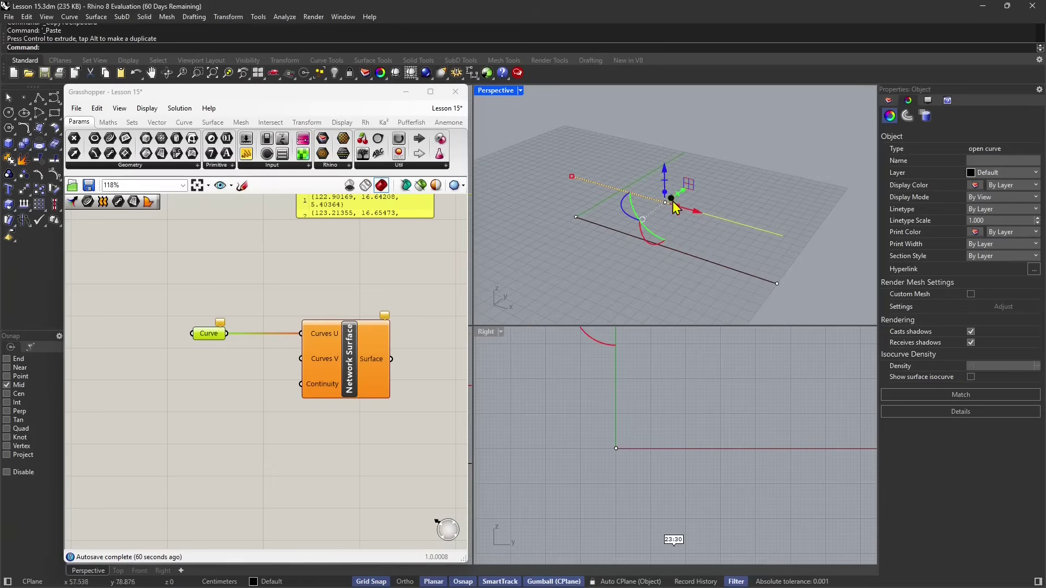
{"action": "key", "text": "ctrl+z"}
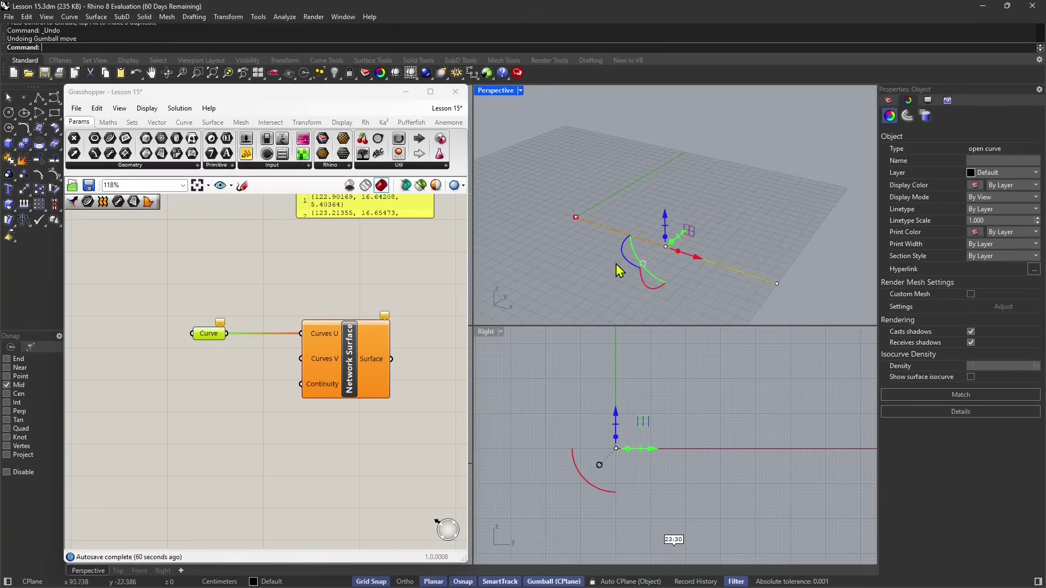
{"action": "left_click", "coordinate": [24, 204]}
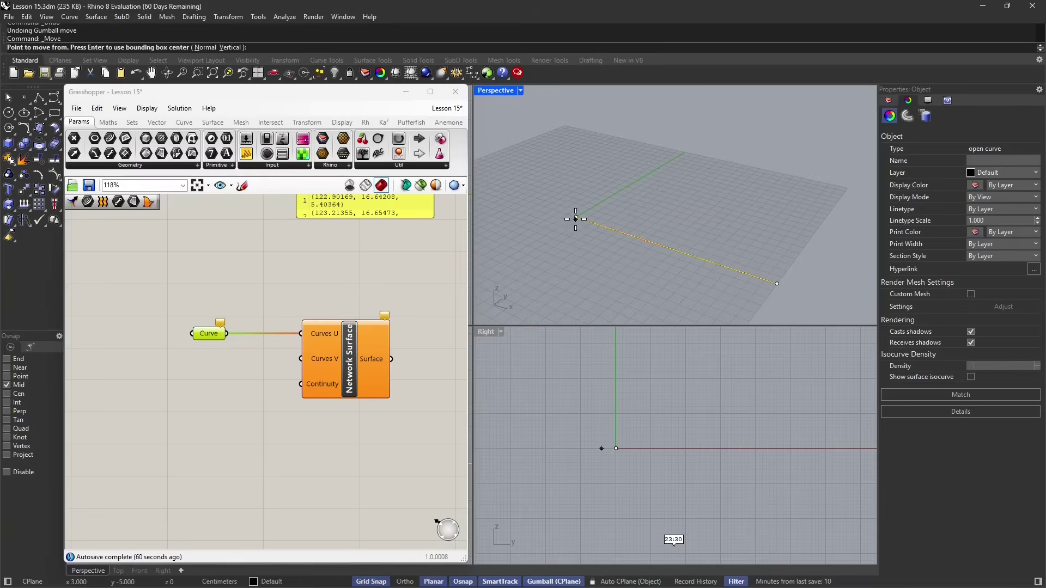
{"action": "scroll", "coordinate": [576, 218], "scroll_direction": "up", "scroll_amount": 4}
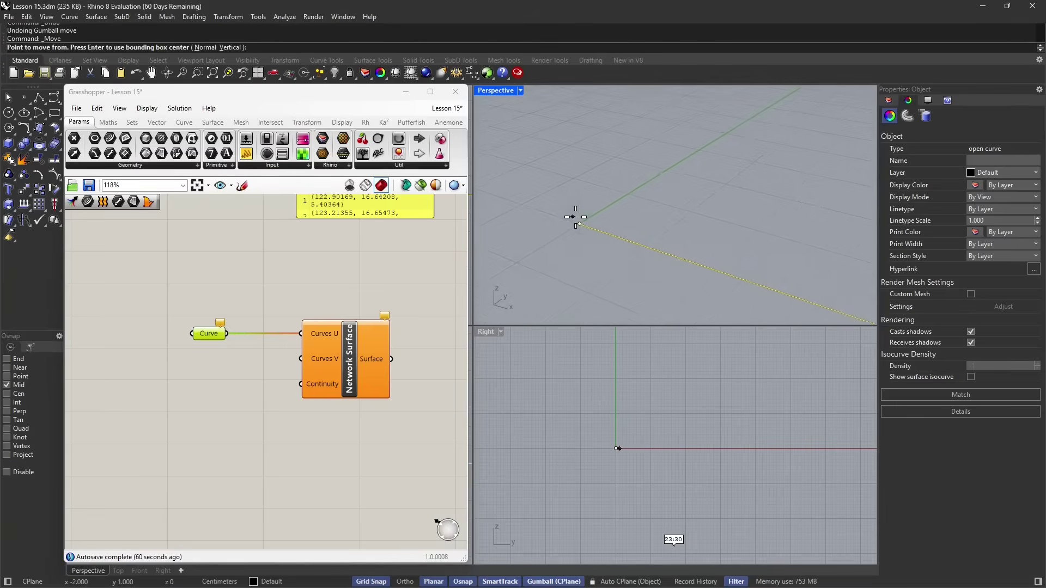
{"action": "left_click", "coordinate": [579, 222]}
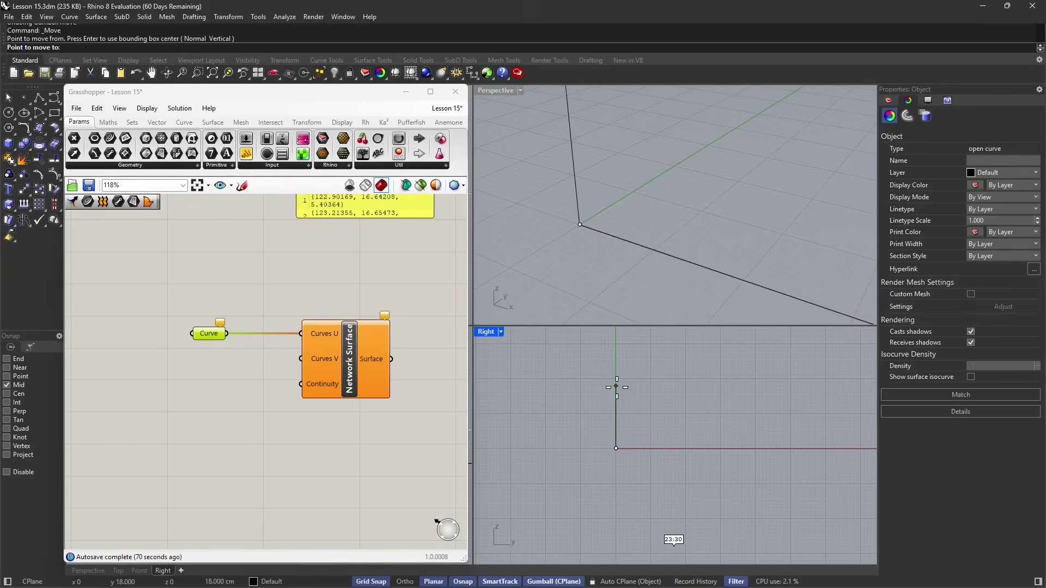
{"action": "type", "text": "200"}
{"action": "key", "text": "Return"}
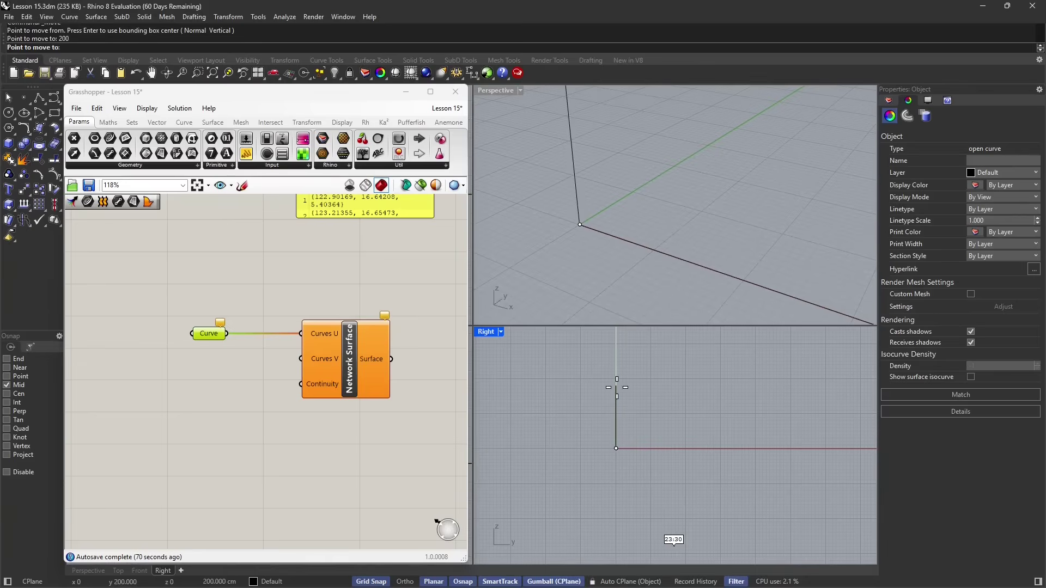
{"action": "scroll", "coordinate": [589, 254], "scroll_direction": "down", "scroll_amount": 7}
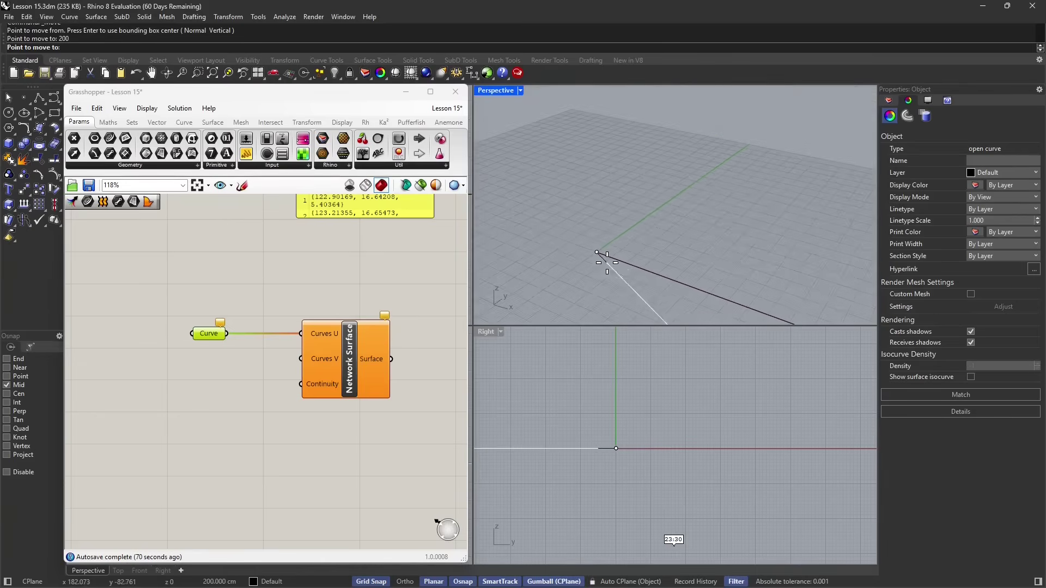
{"action": "key", "text": "shift"}
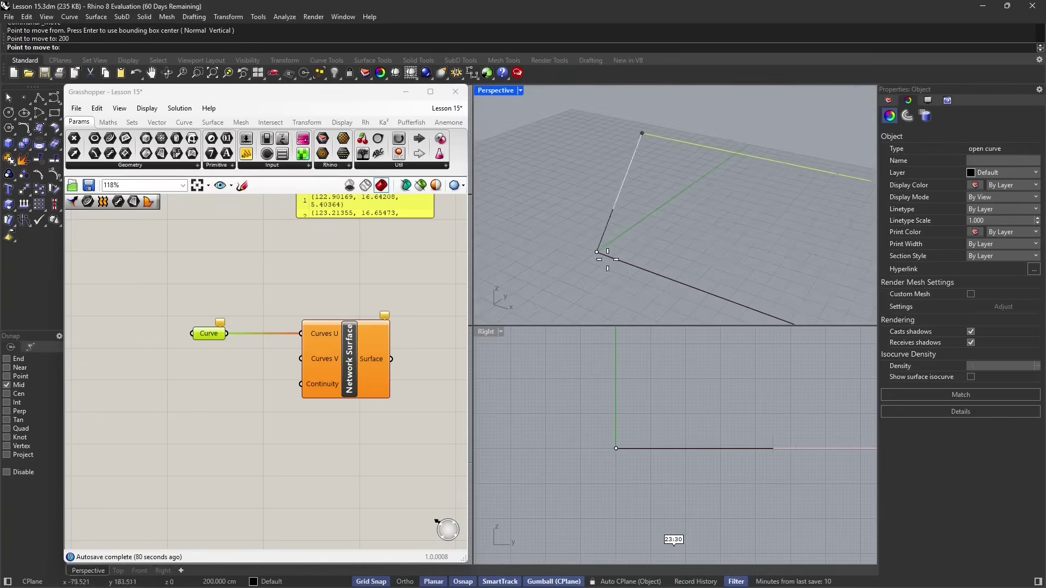
{"action": "key", "text": "shift"}
{"action": "left_click", "coordinate": [618, 337]}
Step: Reference both the ground line and the raised line in the Curve parameter that feeds Curves U
{"action": "right_click_drag", "start_coordinate": [605, 310], "coordinate": [670, 194]}
{"action": "left_click_drag", "start_coordinate": [320, 331], "coordinate": [329, 336]}
{"action": "mouse_move", "coordinate": [208, 334]}
{"action": "left_mouse_down"}
{"action": "mouse_move", "coordinate": [272, 323]}
{"action": "mouse_move", "coordinate": [214, 323]}
{"action": "left_mouse_up"}
{"action": "right_click", "coordinate": [217, 331]}
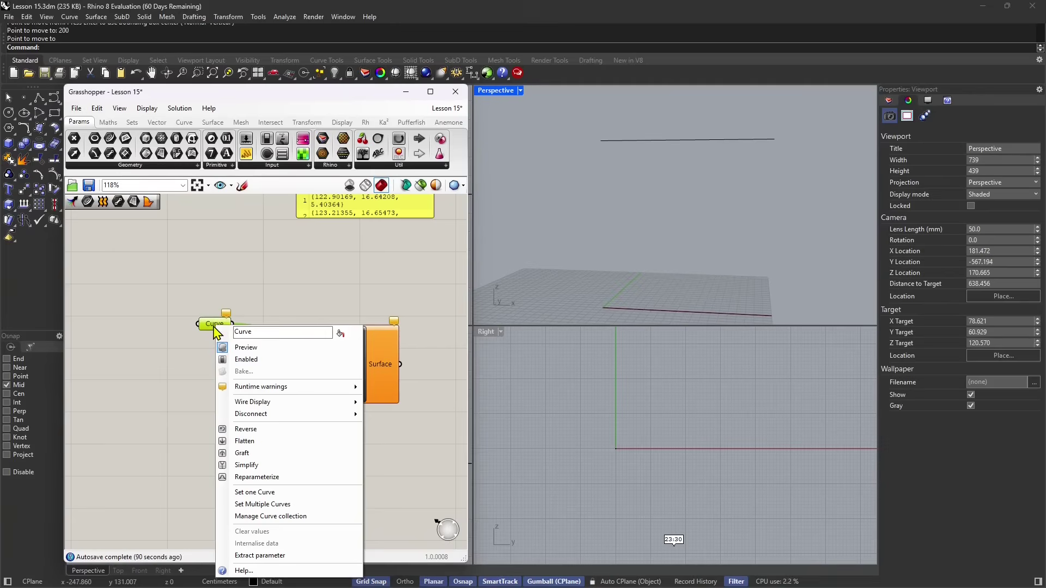
{"action": "left_click", "coordinate": [278, 504]}
{"action": "left_click", "coordinate": [618, 309]}
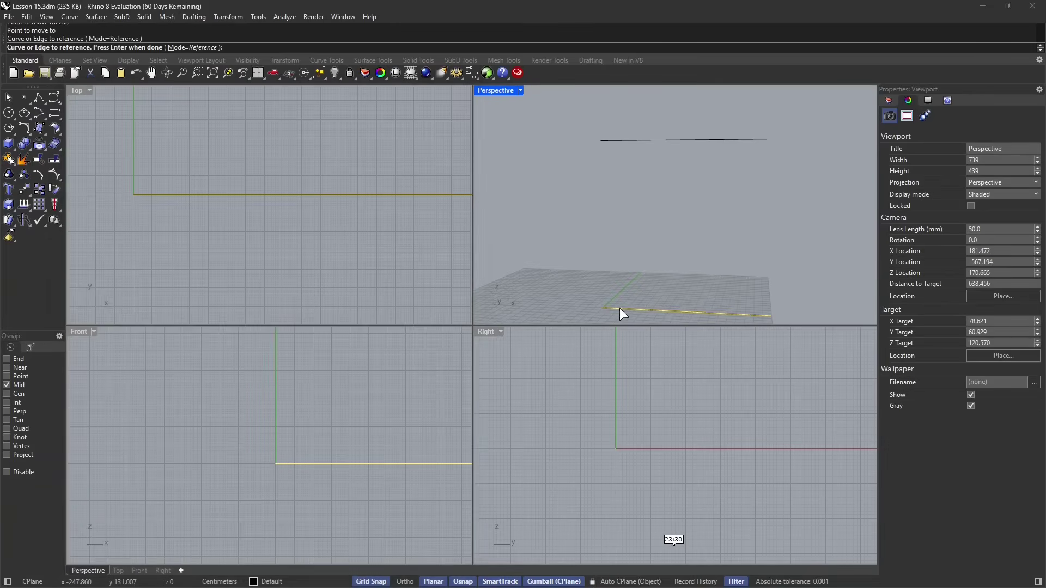
{"action": "left_click", "coordinate": [664, 141]}
{"action": "key", "text": "Return"}
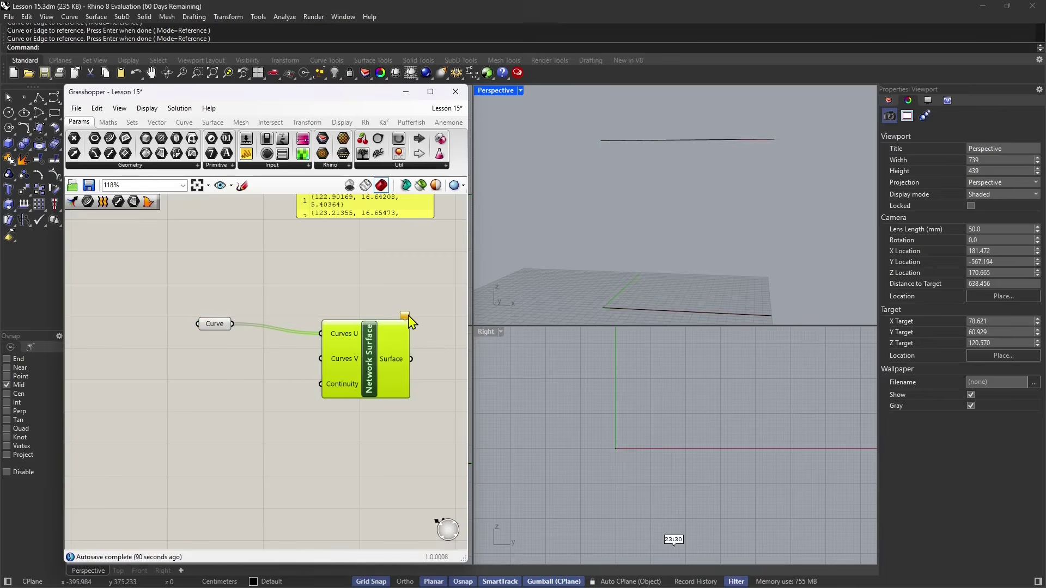
Step: Add a second Curve parameter to the Grasshopper canvas below the one feeding Curves U
{"action": "mouse_move", "coordinate": [410, 322]}
{"action": "mouse_move", "coordinate": [350, 369]}
{"action": "left_click", "coordinate": [195, 370]}
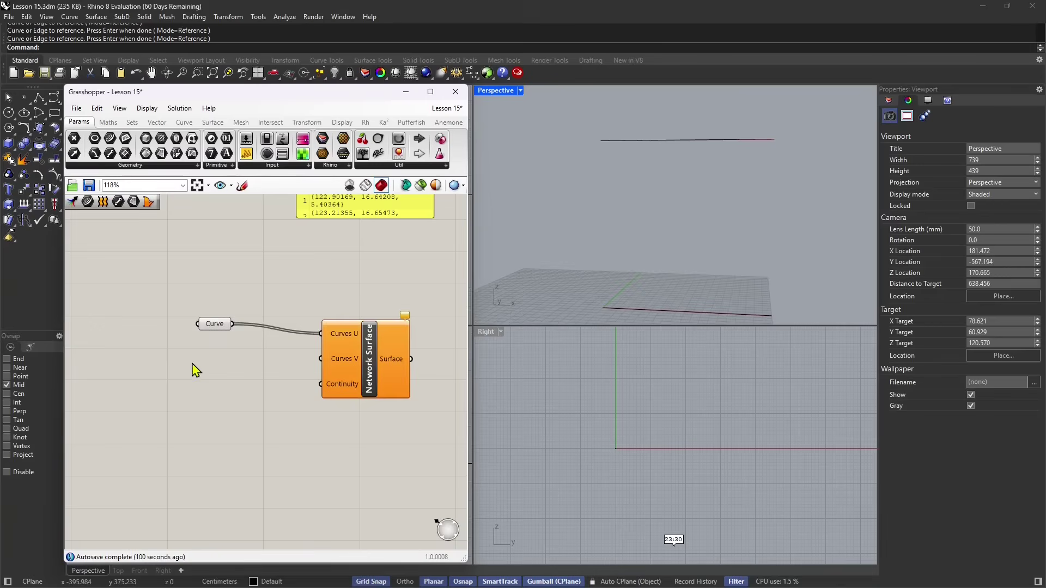
{"action": "left_click", "coordinate": [214, 325]}
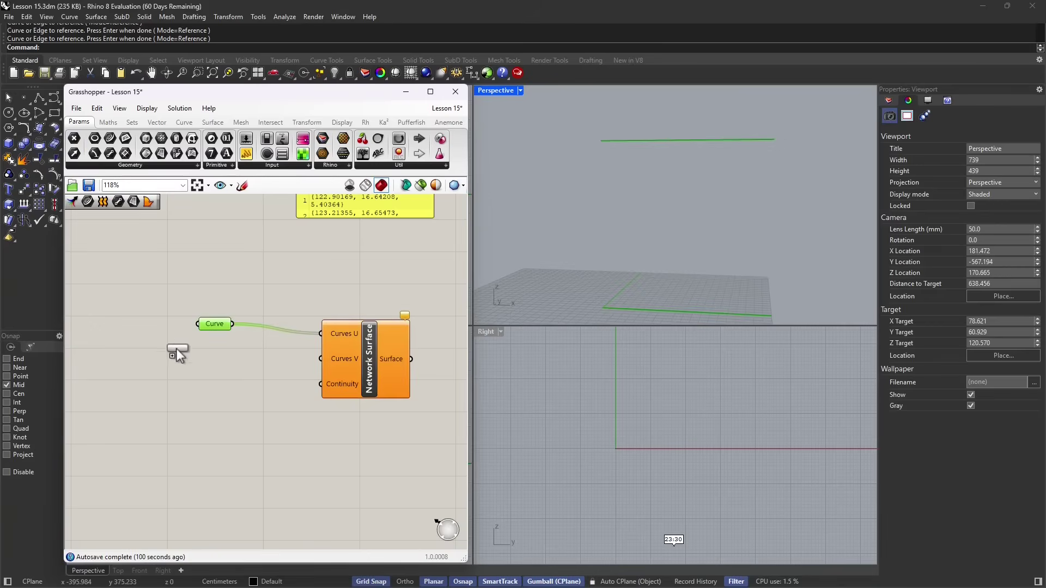
{"action": "left_click", "coordinate": [178, 354]}
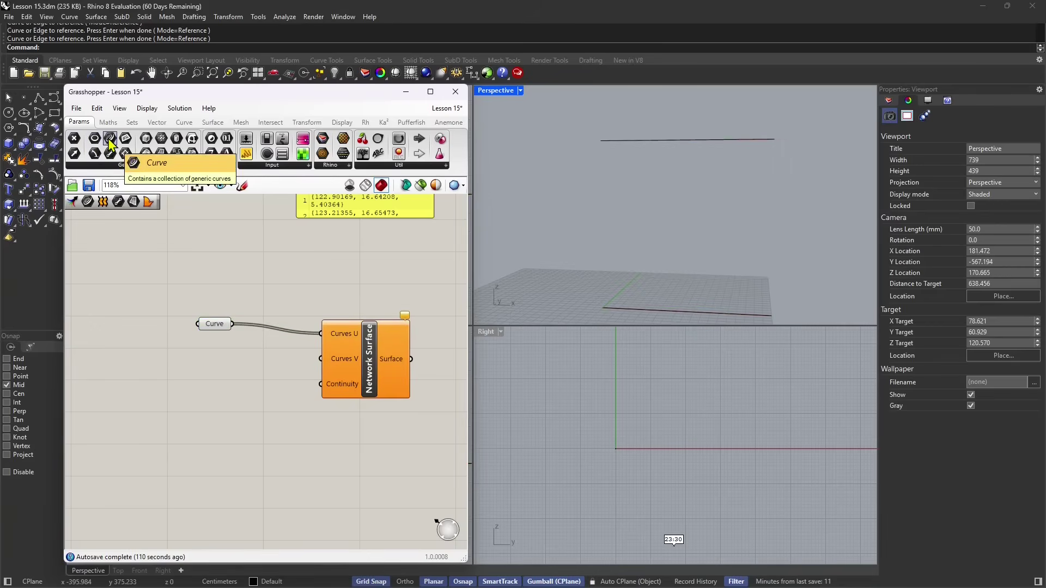
{"action": "left_click_drag", "start_coordinate": [95, 146], "coordinate": [222, 400]}
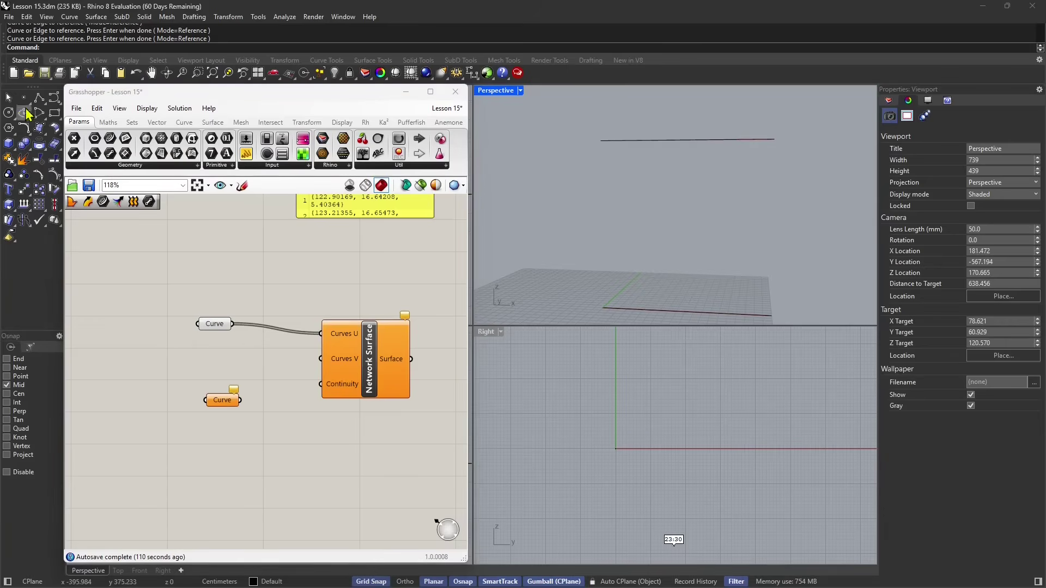
Step: With End snapping enabled, draw a vertical line in Rhino from the ground line's endpoint at the origin to the raised line's matching endpoint
{"action": "left_click", "coordinate": [43, 102]}
{"action": "left_click", "coordinate": [55, 101]}
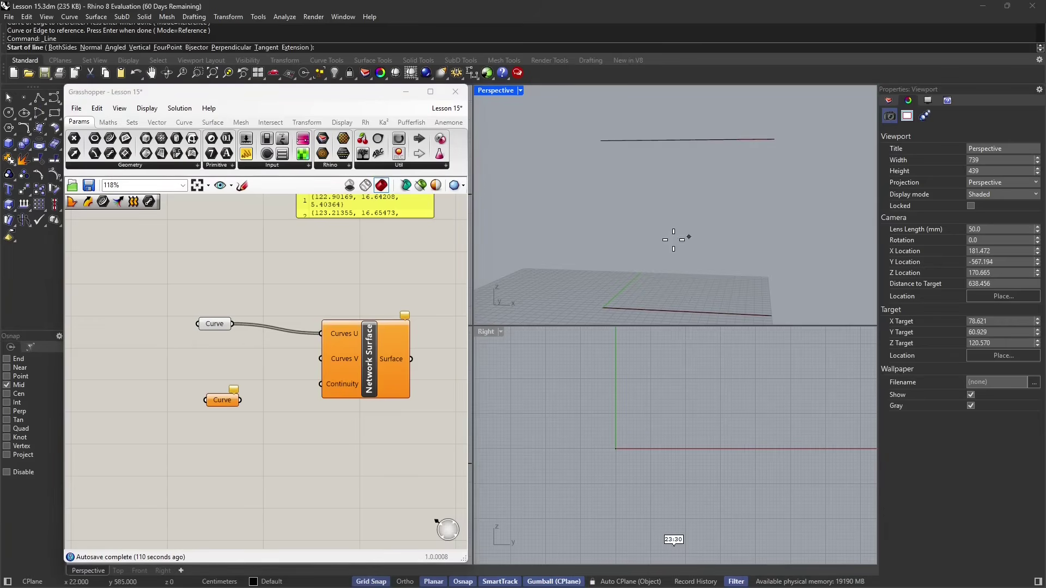
{"action": "right_click_drag", "start_coordinate": [589, 227], "coordinate": [548, 264]}
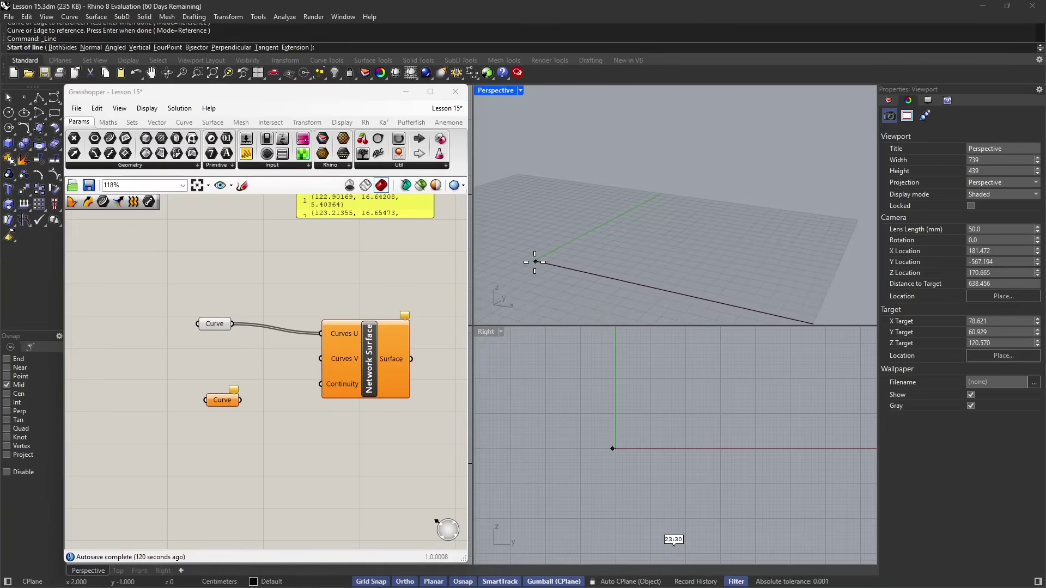
{"action": "scroll", "coordinate": [585, 277], "scroll_direction": "up", "scroll_amount": 2}
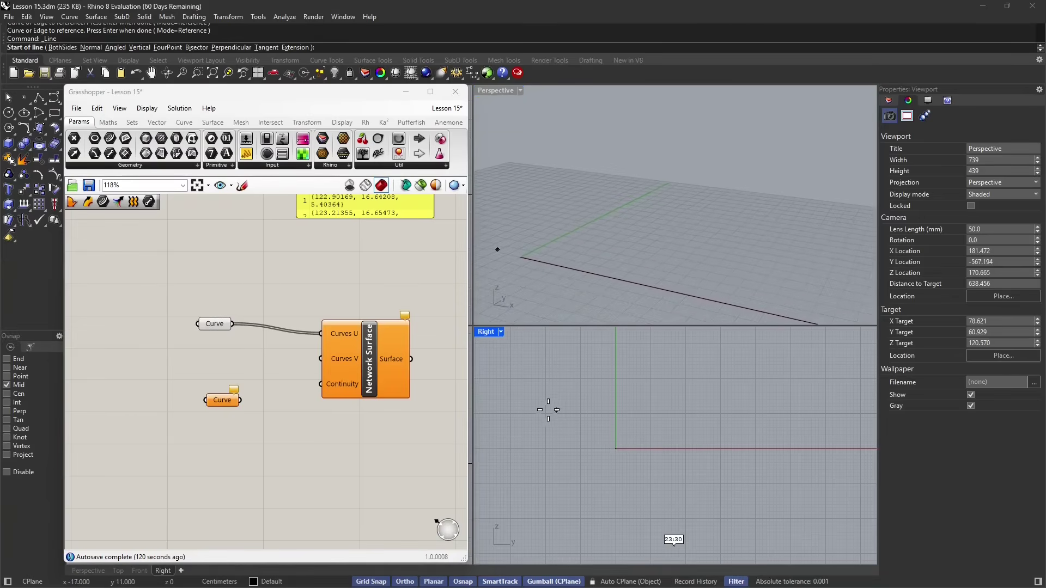
{"action": "left_click", "coordinate": [7, 359]}
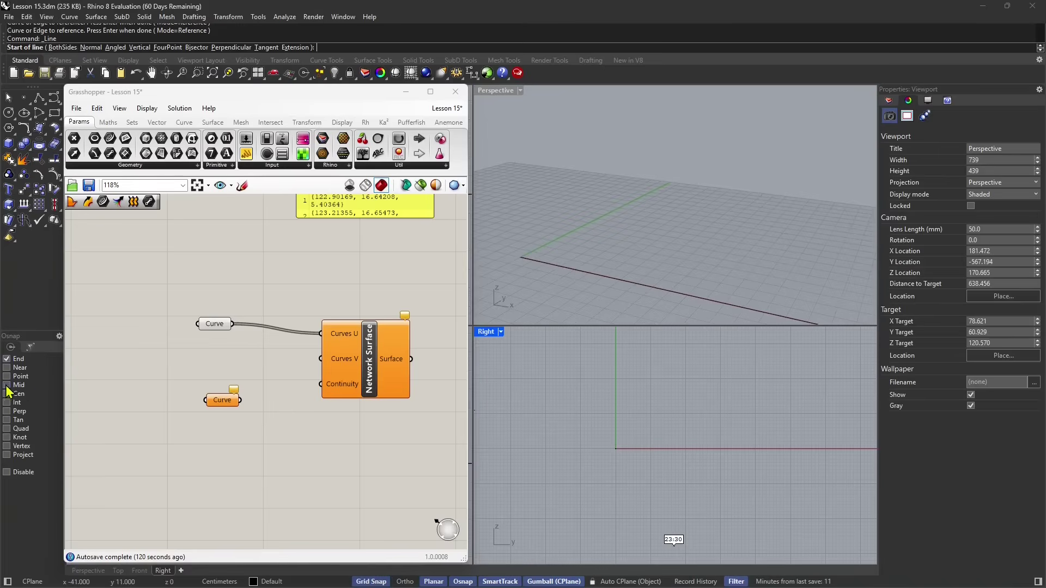
{"action": "left_click", "coordinate": [520, 257]}
{"action": "right_click_drag", "start_coordinate": [565, 292], "coordinate": [564, 164]}
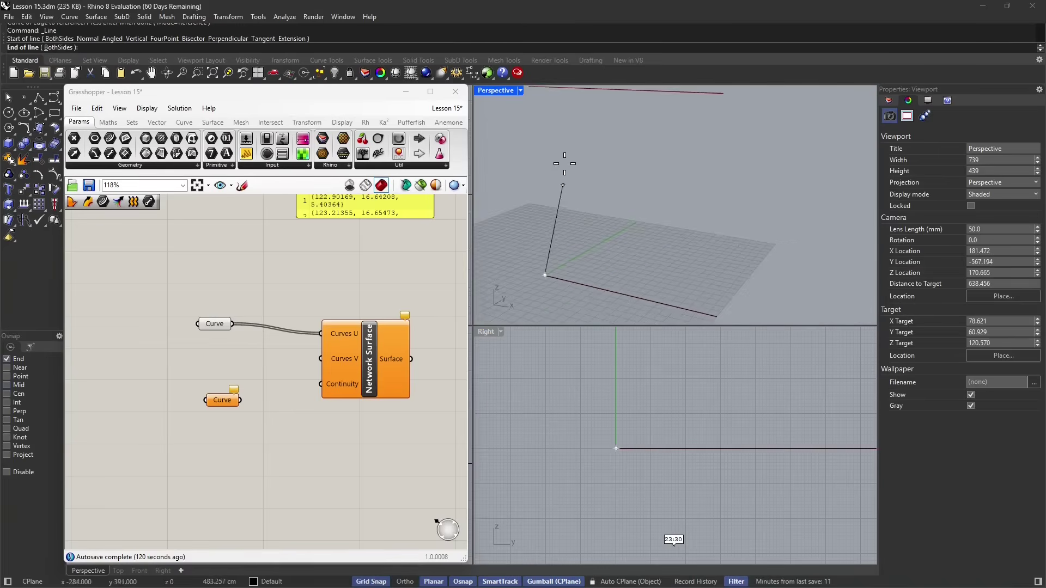
{"action": "scroll", "coordinate": [572, 196], "scroll_direction": "down", "scroll_amount": 3}
{"action": "left_click", "coordinate": [547, 145]}
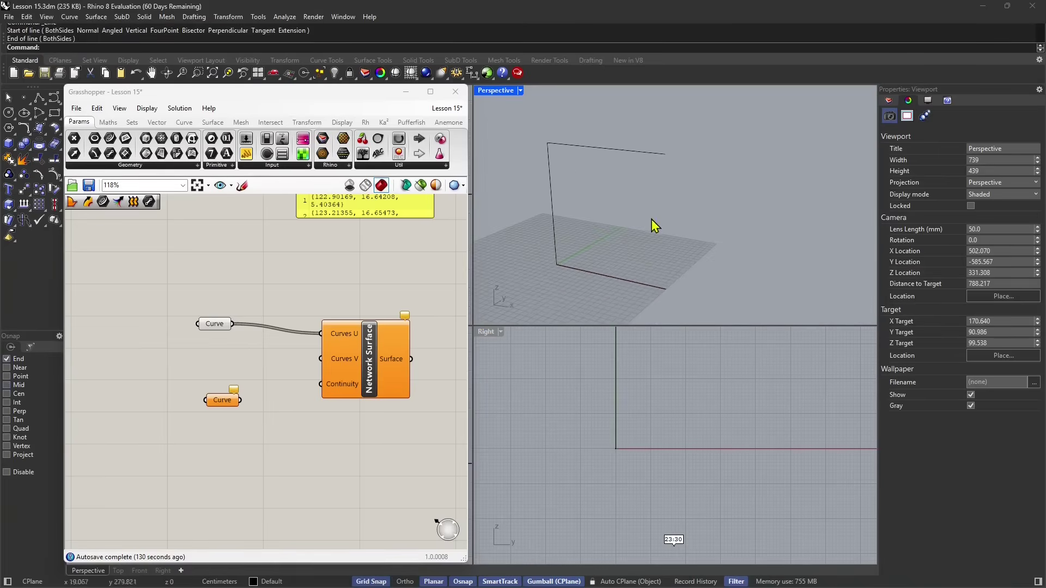
Step: Draw a second vertical line joining the opposite endpoints of the ground line and the raised line
{"action": "key", "text": "Return"}
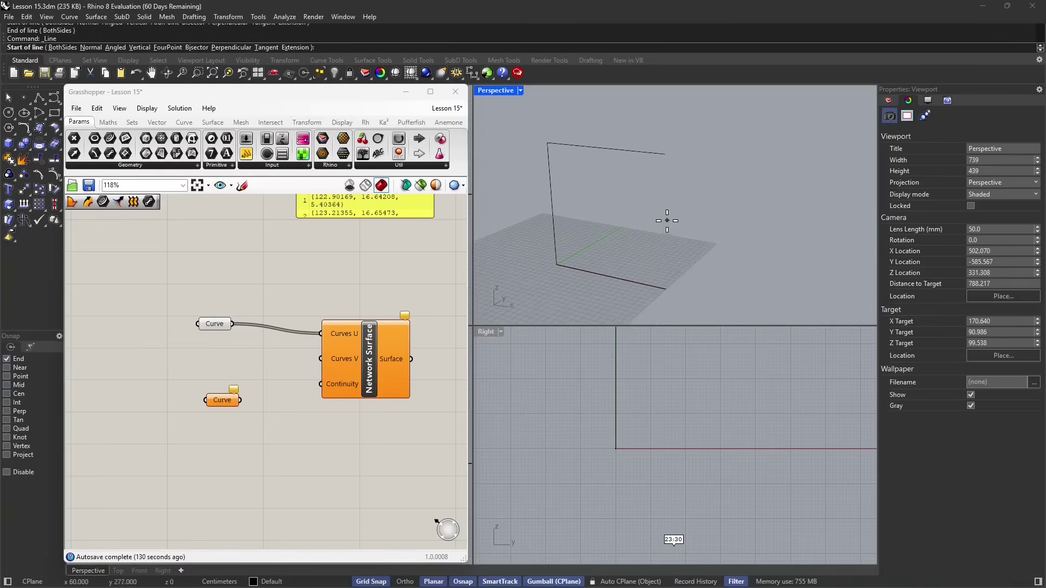
{"action": "left_click", "coordinate": [666, 287]}
{"action": "left_click", "coordinate": [665, 155]}
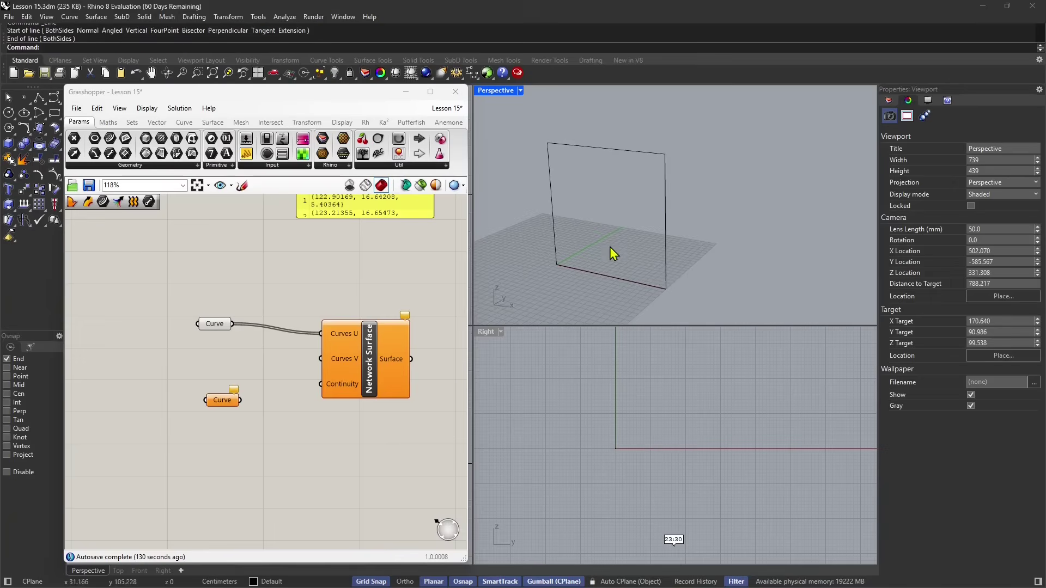
{"action": "right_click_drag", "start_coordinate": [610, 248], "coordinate": [692, 272]}
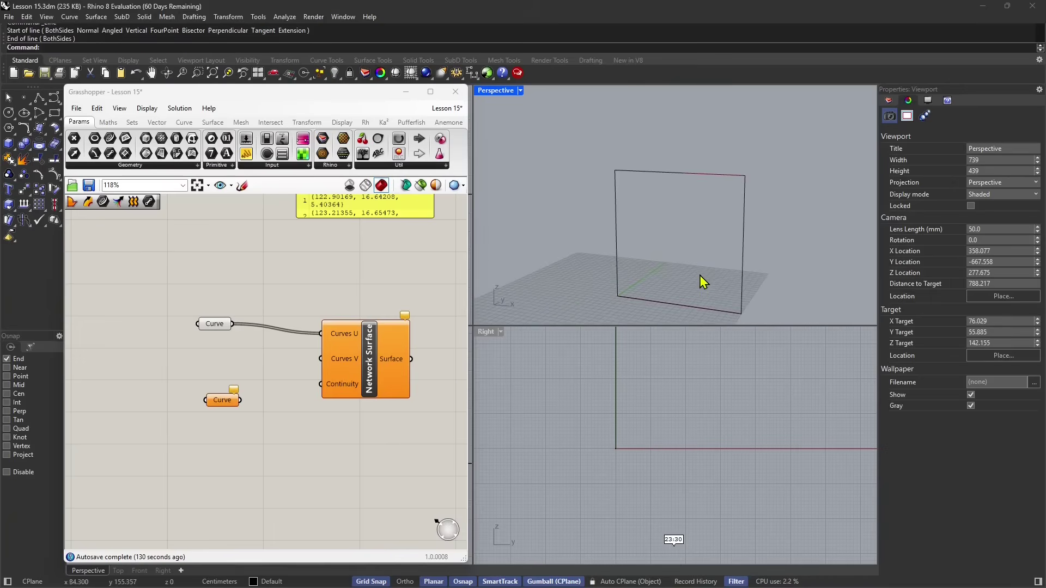
Step: Connect the new Curve parameter to Curves V and reference both vertical lines in it
{"action": "left_click_drag", "start_coordinate": [222, 402], "coordinate": [320, 359]}
{"action": "right_click", "coordinate": [212, 378]}
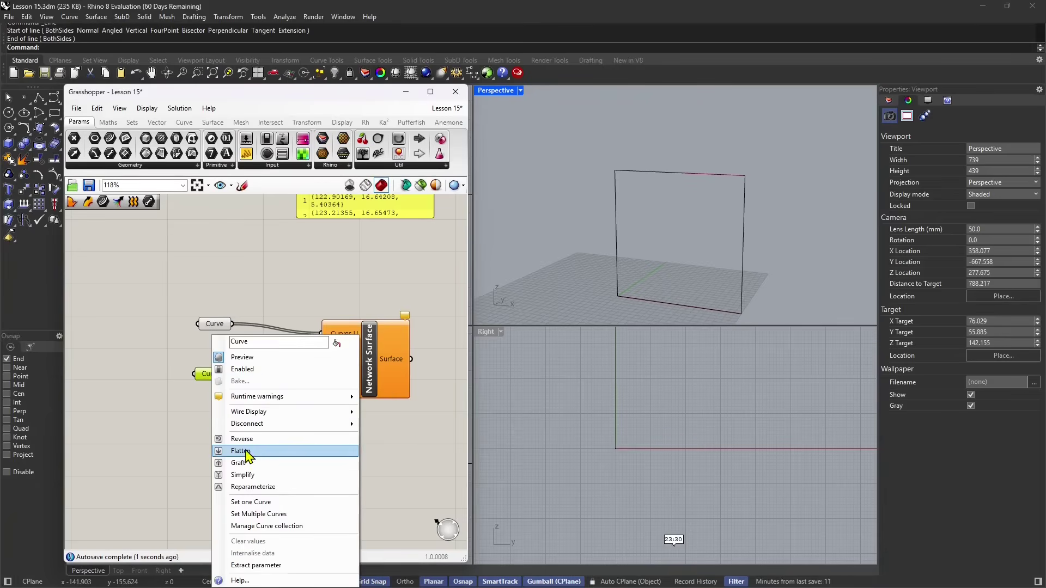
{"action": "left_click", "coordinate": [250, 506]}
{"action": "left_click", "coordinate": [617, 267]}
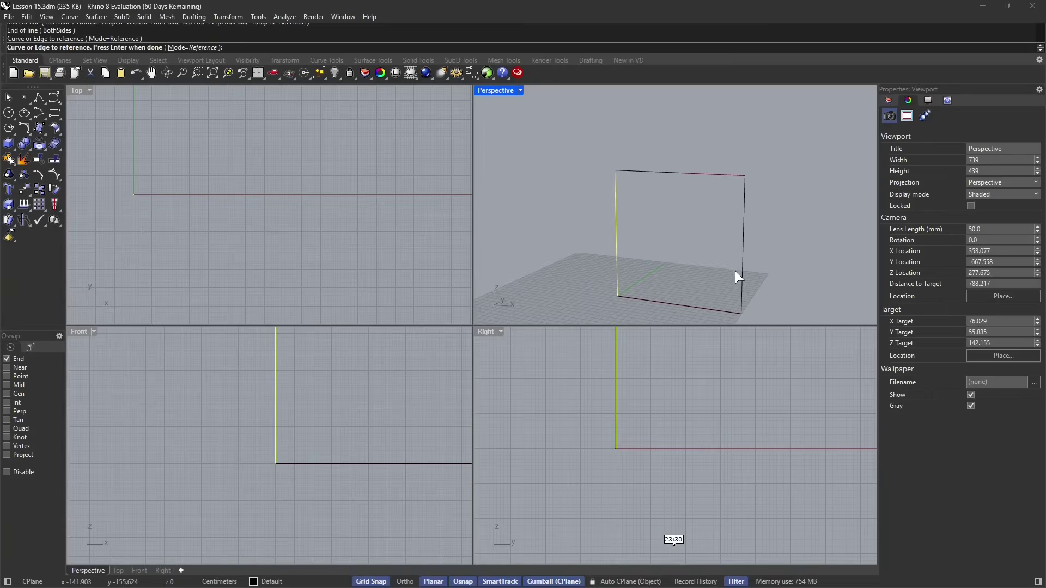
{"action": "key", "text": "Return"}
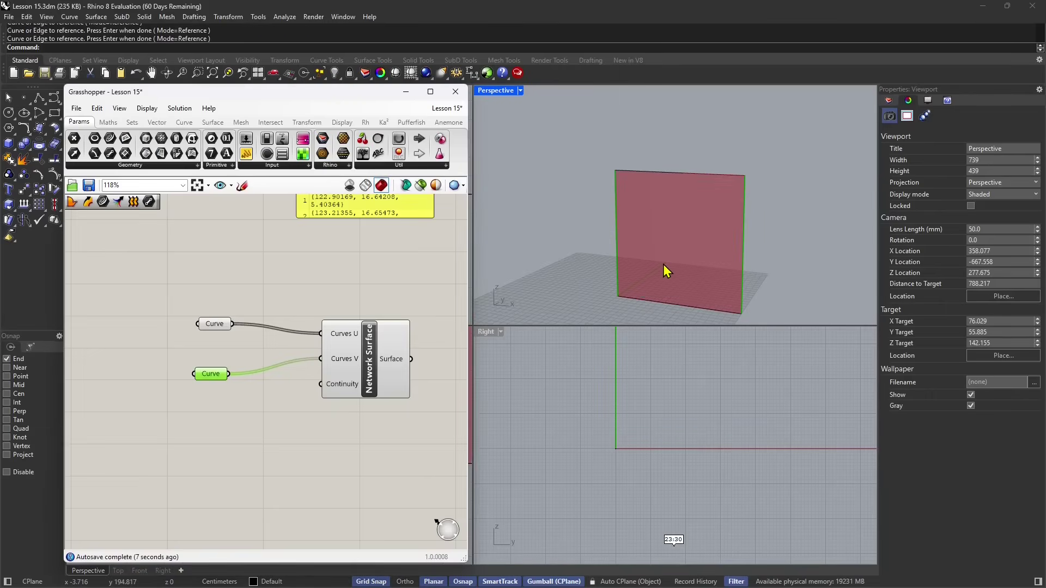
Step: Reposition the two Curve parameters beside Network Surface, keeping the U parameter above the V parameter with space between them
{"action": "left_click_drag", "start_coordinate": [223, 377], "coordinate": [224, 388]}
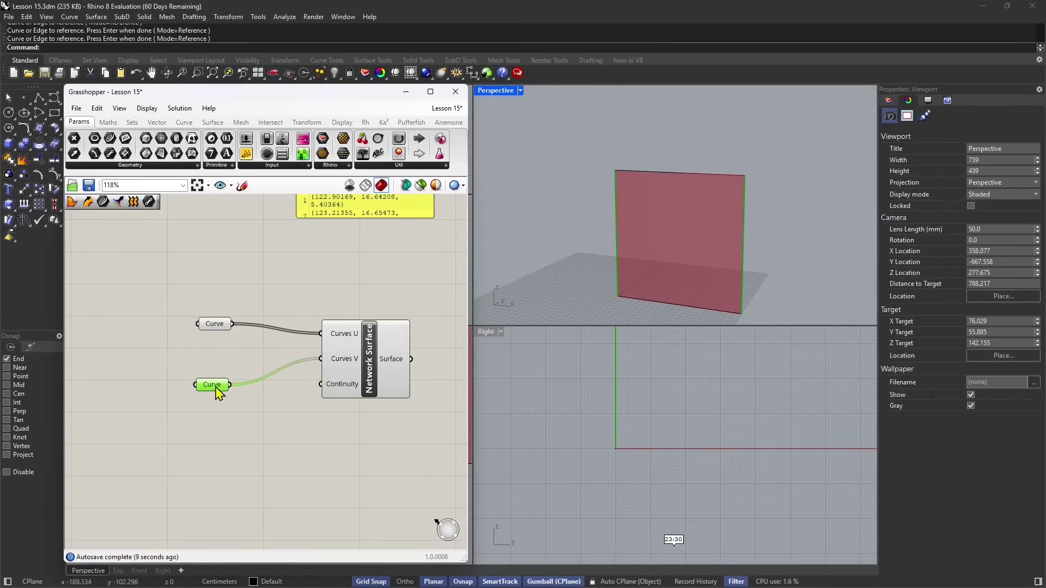
{"action": "left_click_drag", "start_coordinate": [216, 327], "coordinate": [209, 327]}
{"action": "left_click_drag", "start_coordinate": [218, 392], "coordinate": [203, 389]}
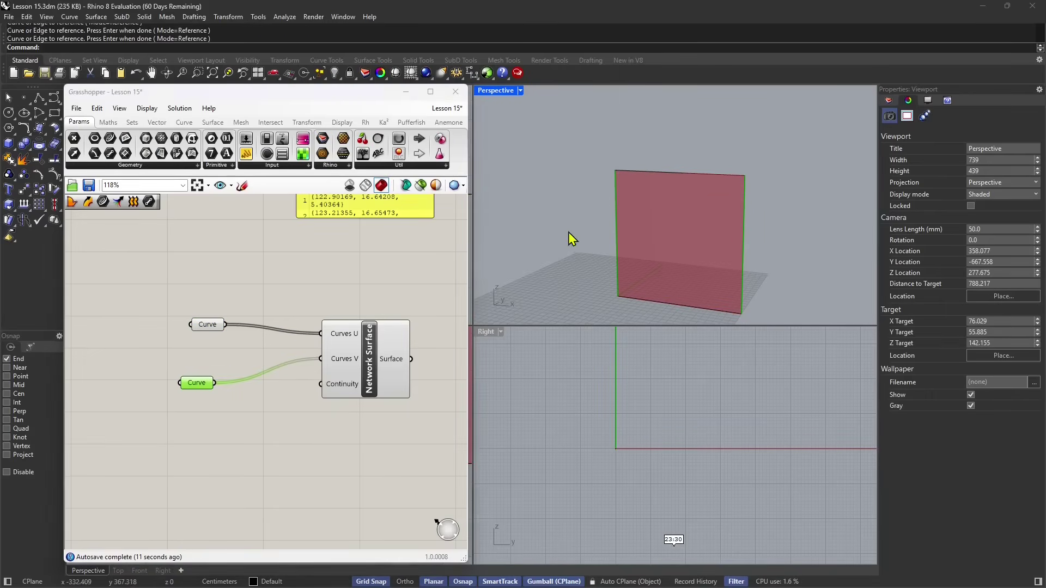
{"action": "mouse_move", "coordinate": [632, 241]}
{"action": "right_mouse_down"}
{"action": "mouse_move", "coordinate": [685, 191]}
{"action": "mouse_move", "coordinate": [630, 250]}
{"action": "mouse_move", "coordinate": [509, 250]}
{"action": "mouse_move", "coordinate": [646, 236]}
{"action": "right_mouse_up"}
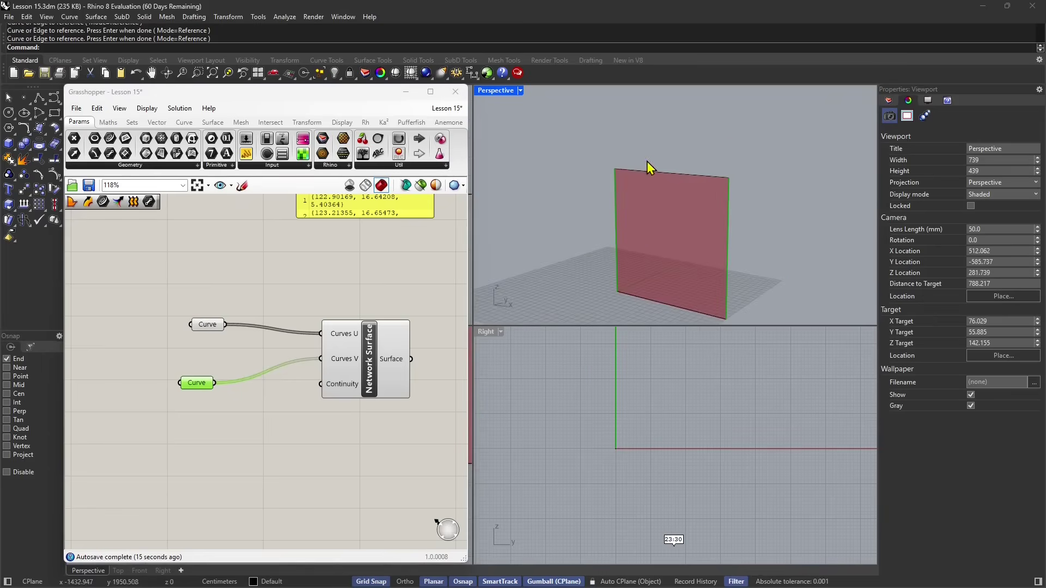
{"action": "scroll", "coordinate": [674, 262], "scroll_direction": "up", "scroll_amount": 2}
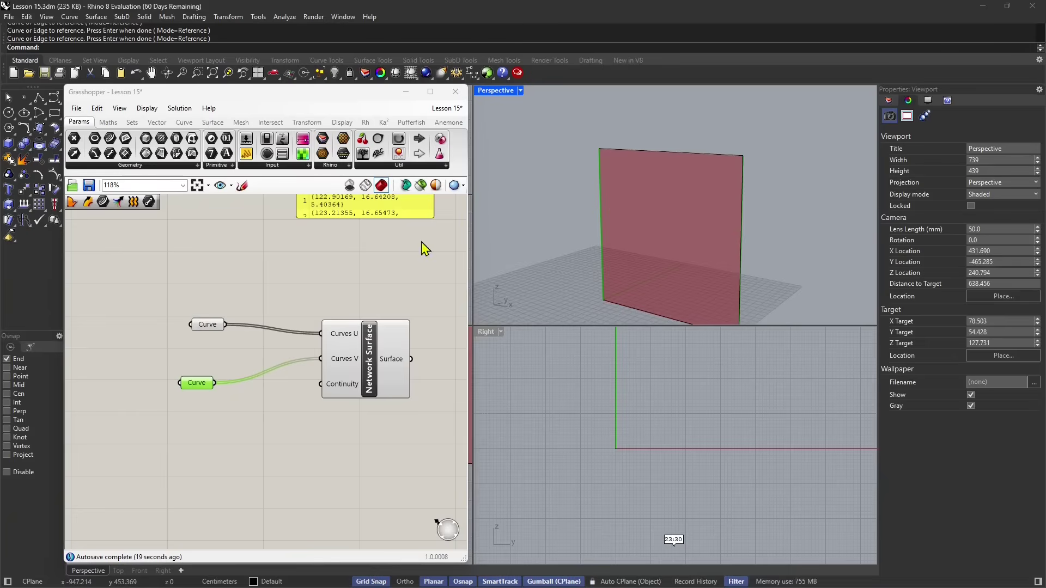
{"action": "left_click_drag", "start_coordinate": [193, 385], "coordinate": [211, 379]}
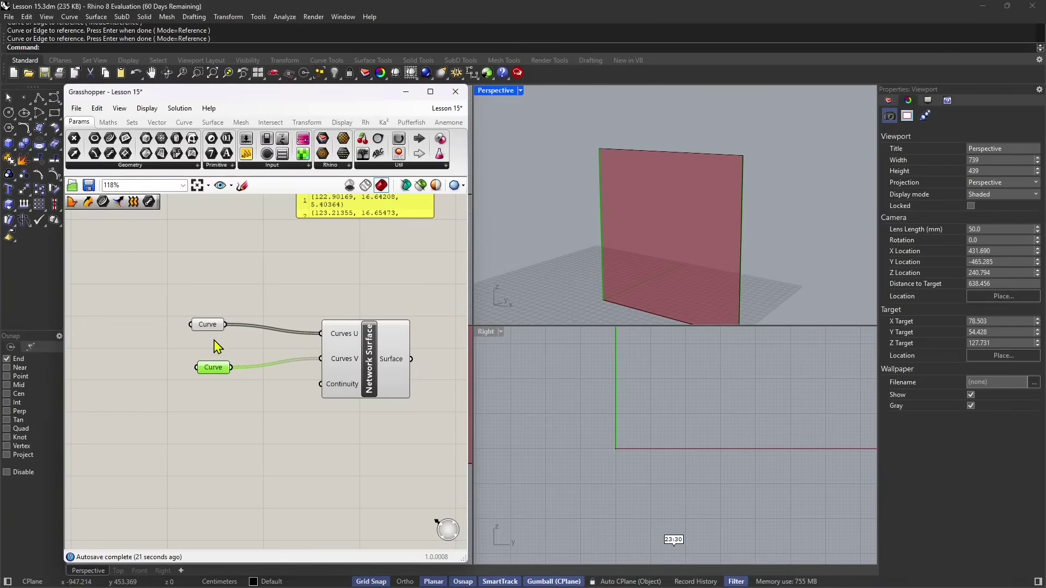
{"action": "left_click_drag", "start_coordinate": [207, 327], "coordinate": [210, 312]}
{"action": "left_click_drag", "start_coordinate": [220, 378], "coordinate": [206, 373]}
{"action": "mouse_move", "coordinate": [634, 236]}
{"action": "right_mouse_down"}
{"action": "mouse_move", "coordinate": [686, 205]}
{"action": "mouse_move", "coordinate": [782, 232]}
{"action": "mouse_move", "coordinate": [725, 217]}
{"action": "mouse_move", "coordinate": [640, 218]}
{"action": "right_mouse_up"}
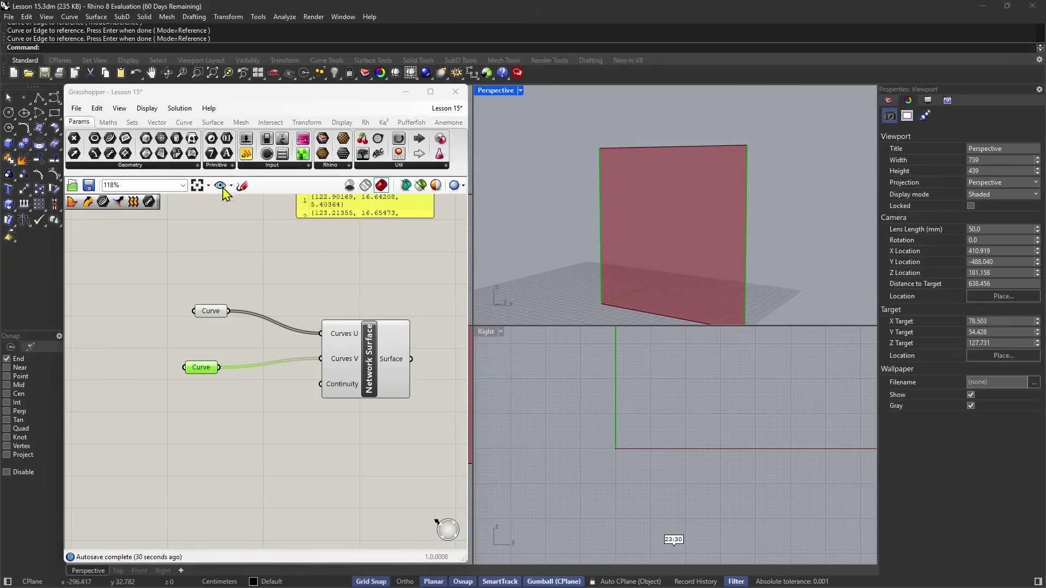
{"action": "left_click", "coordinate": [56, 99]}
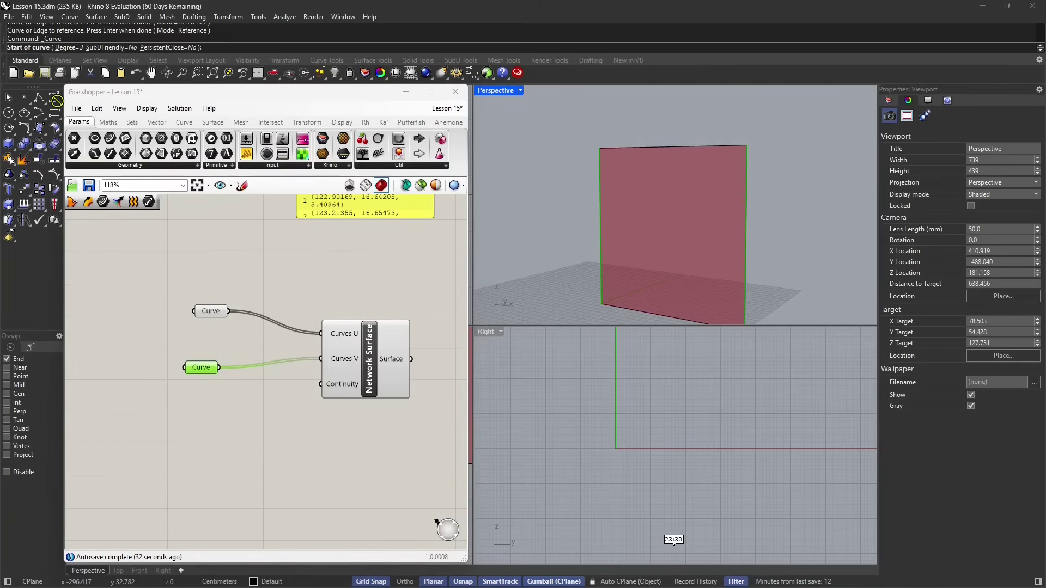
{"action": "key", "text": "Escape"}
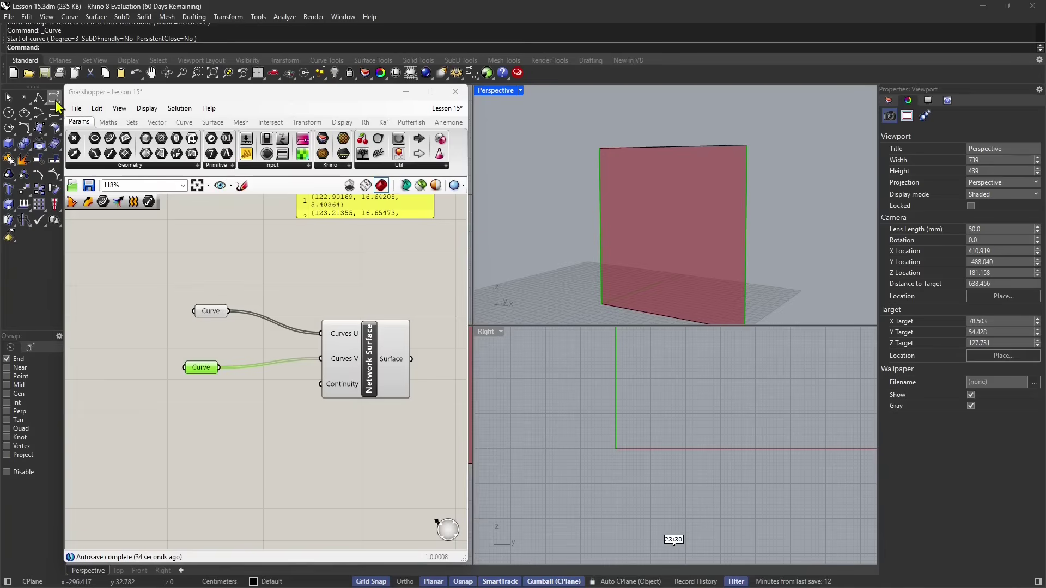
{"action": "left_click", "coordinate": [55, 100]}
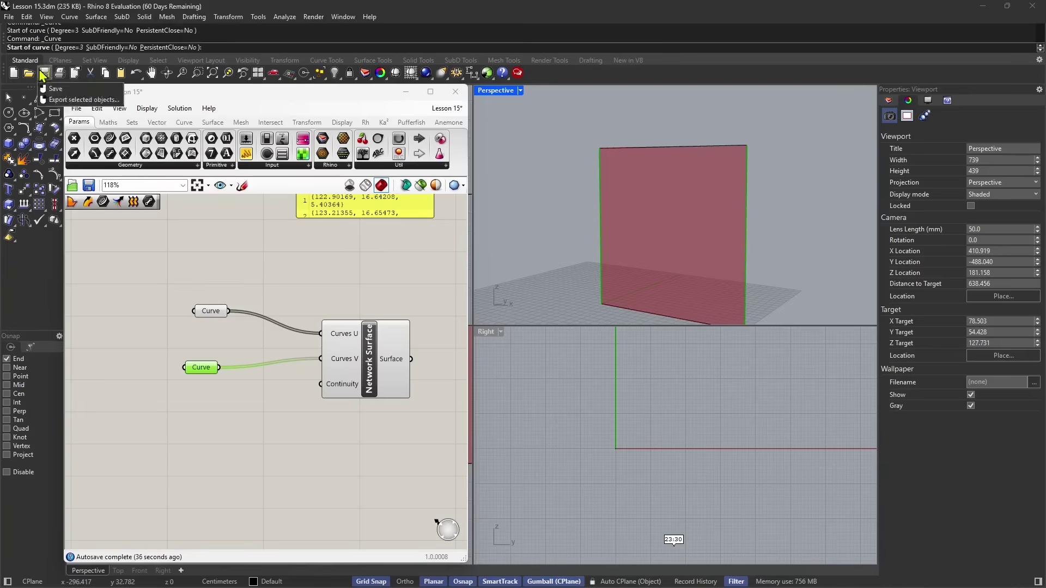
Step: Using Mid snapping, draw an interpolated curve from the raised line's midpoint through three points bulging about 25 cm outward, ending at the ground line's endpoint
{"action": "left_click", "coordinate": [54, 101]}
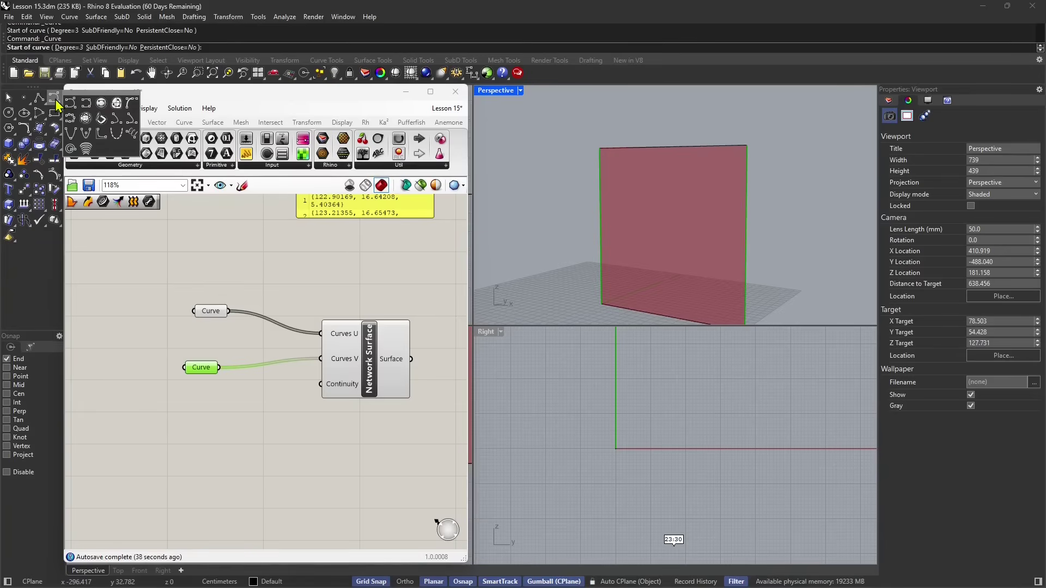
{"action": "left_click", "coordinate": [95, 115]}
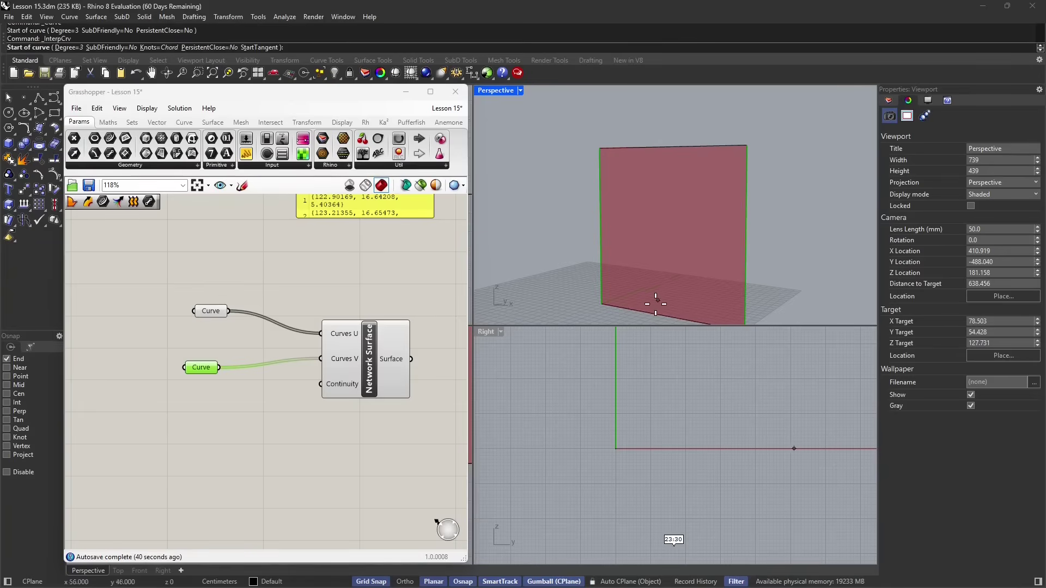
{"action": "left_click", "coordinate": [10, 385]}
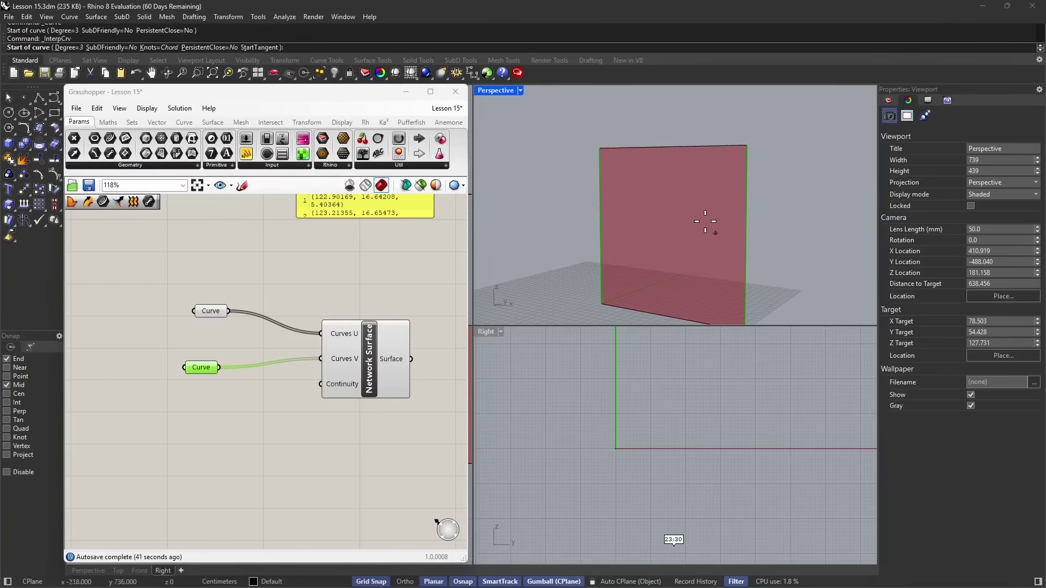
{"action": "left_click", "coordinate": [670, 146]}
{"action": "scroll", "coordinate": [629, 359], "scroll_direction": "down", "scroll_amount": 5}
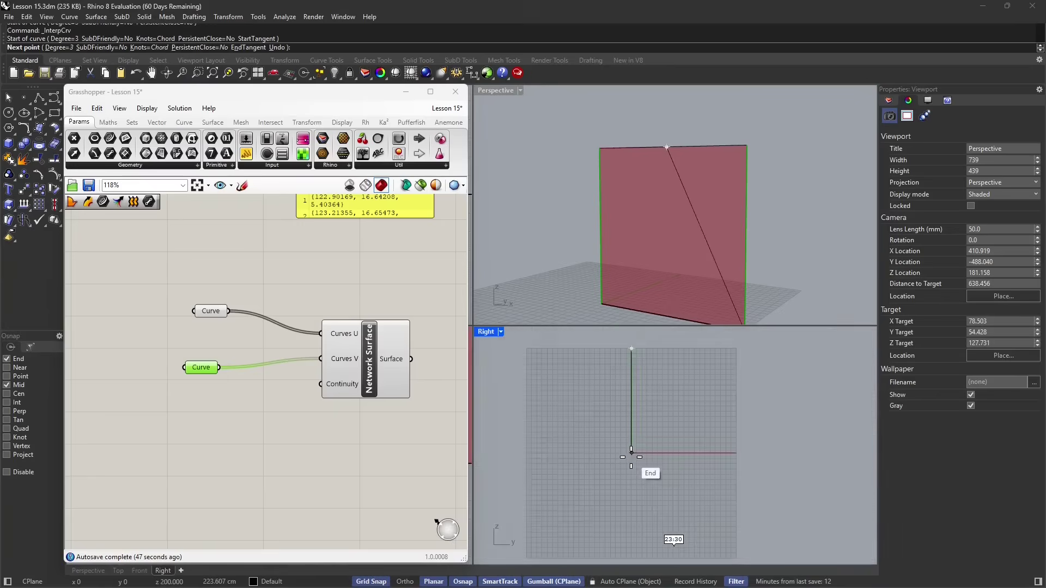
{"action": "scroll", "coordinate": [636, 422], "scroll_direction": "up", "scroll_amount": 4}
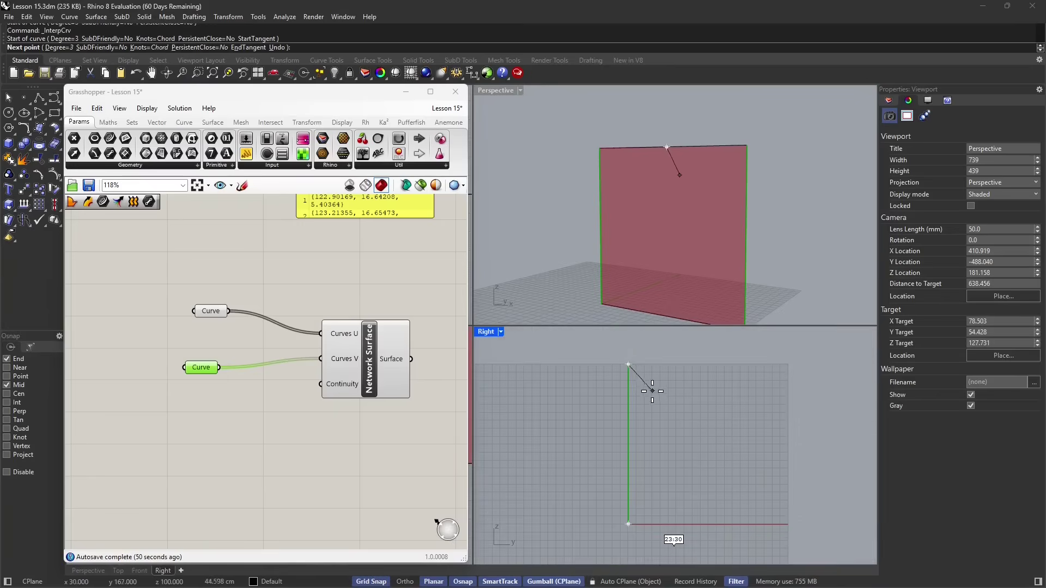
{"action": "right_click_drag", "start_coordinate": [732, 248], "coordinate": [626, 254]}
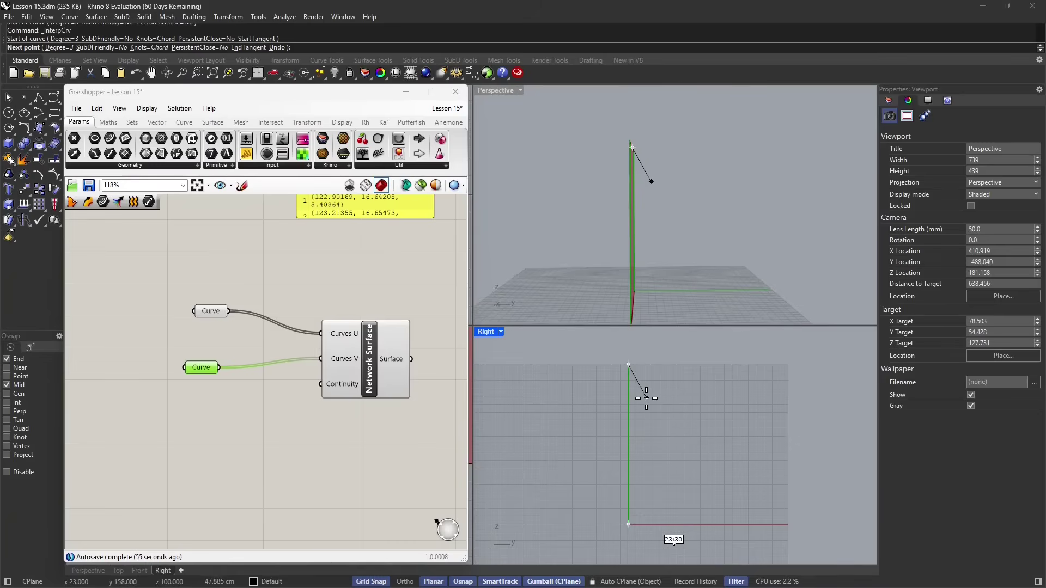
{"action": "left_click", "coordinate": [646, 399]}
{"action": "left_click", "coordinate": [642, 455]}
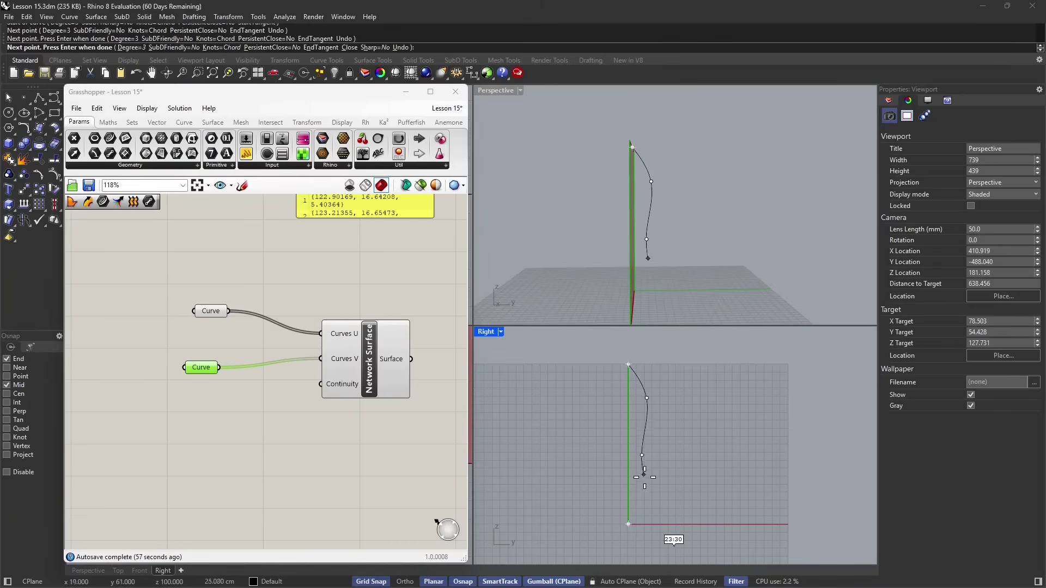
{"action": "left_click", "coordinate": [649, 497]}
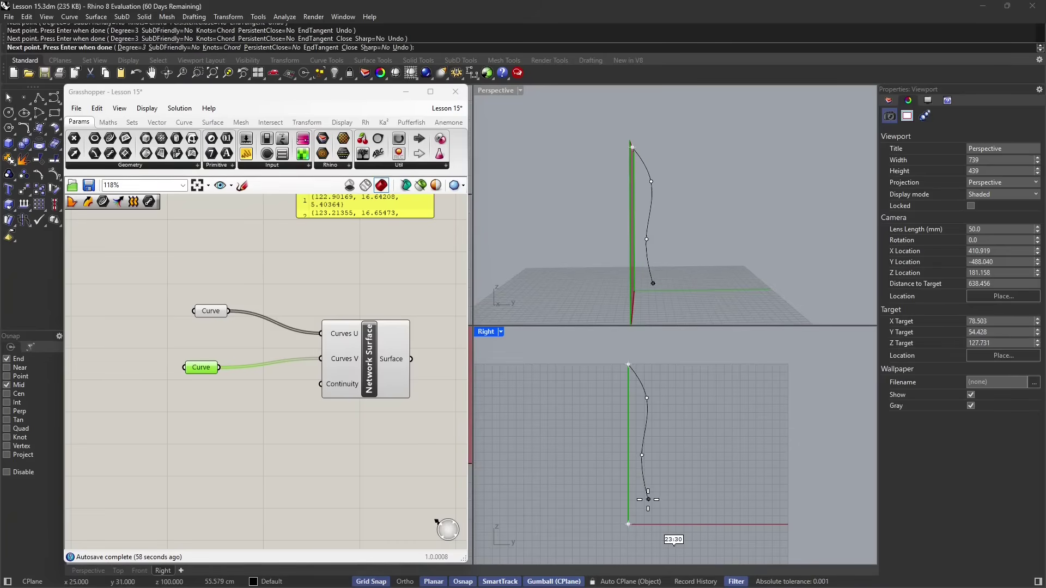
{"action": "left_click", "coordinate": [629, 524]}
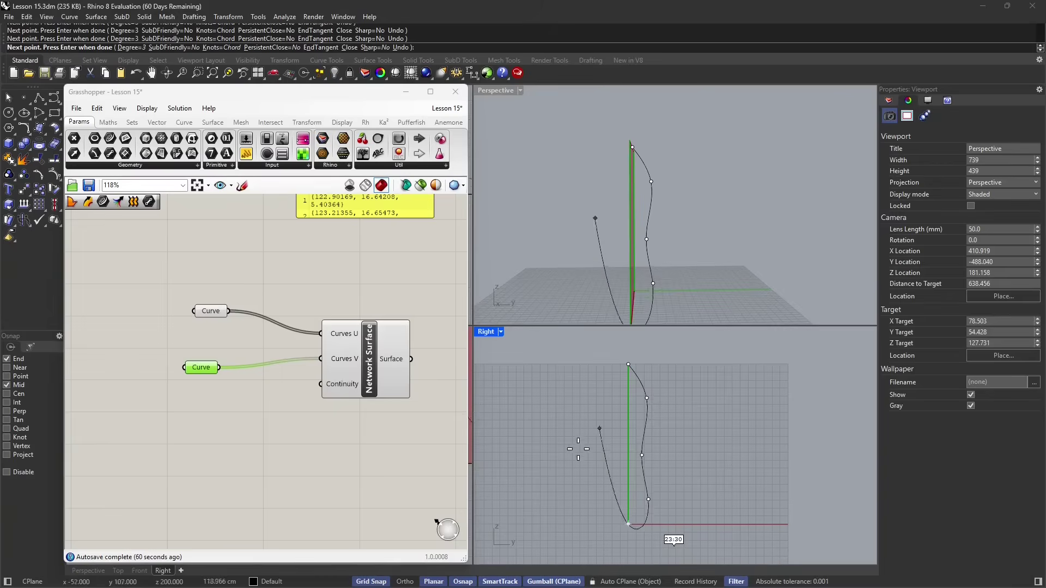
{"action": "key", "text": "Return"}
{"action": "left_click", "coordinate": [650, 514]}
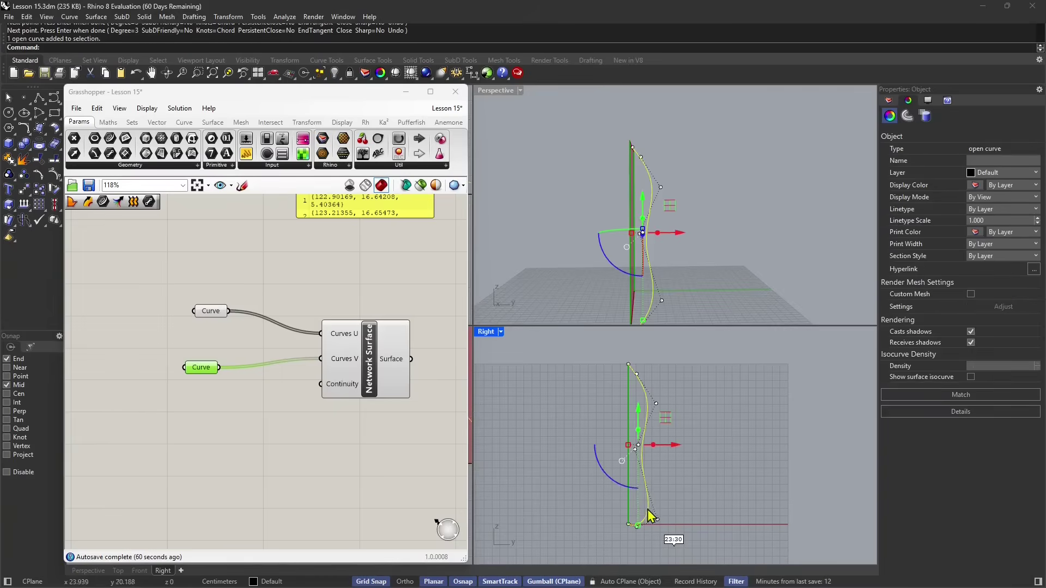
Step: Raise the lower outer control point of the interpolated profile curve in the Right view
{"action": "left_click", "coordinate": [657, 521]}
{"action": "left_click_drag", "start_coordinate": [658, 521], "coordinate": [659, 485]}
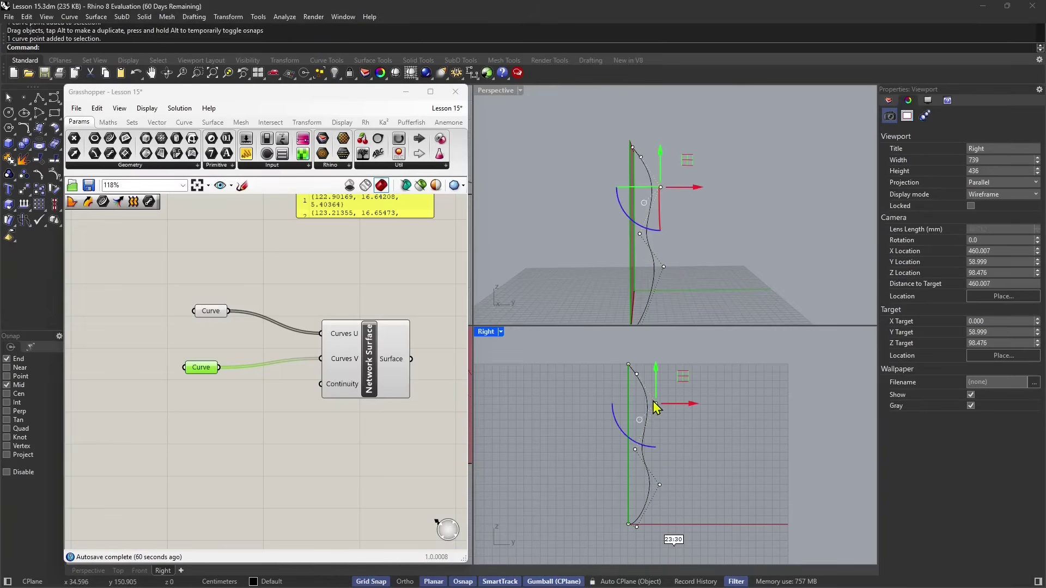
{"action": "left_click", "coordinate": [717, 249]}
{"action": "mouse_move", "coordinate": [717, 249]}
{"action": "right_mouse_down"}
{"action": "mouse_move", "coordinate": [654, 245]}
{"action": "mouse_move", "coordinate": [733, 244]}
{"action": "right_mouse_up"}
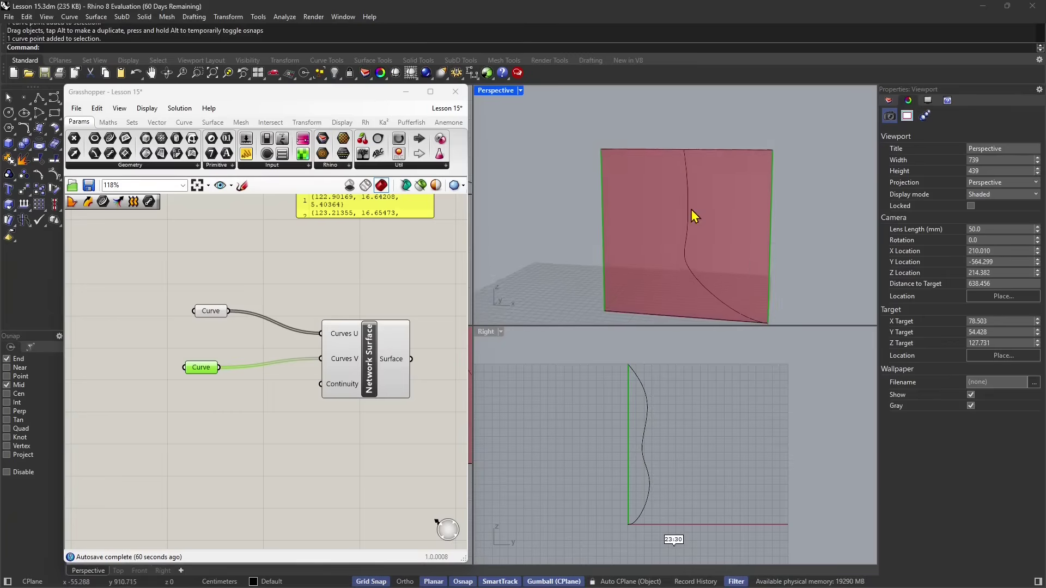
{"action": "scroll", "coordinate": [693, 214], "scroll_direction": "down", "scroll_amount": 2}
Step: Try to move the profile curve's lower endpoint along the ground line toward its middle
{"action": "left_click", "coordinate": [650, 491]}
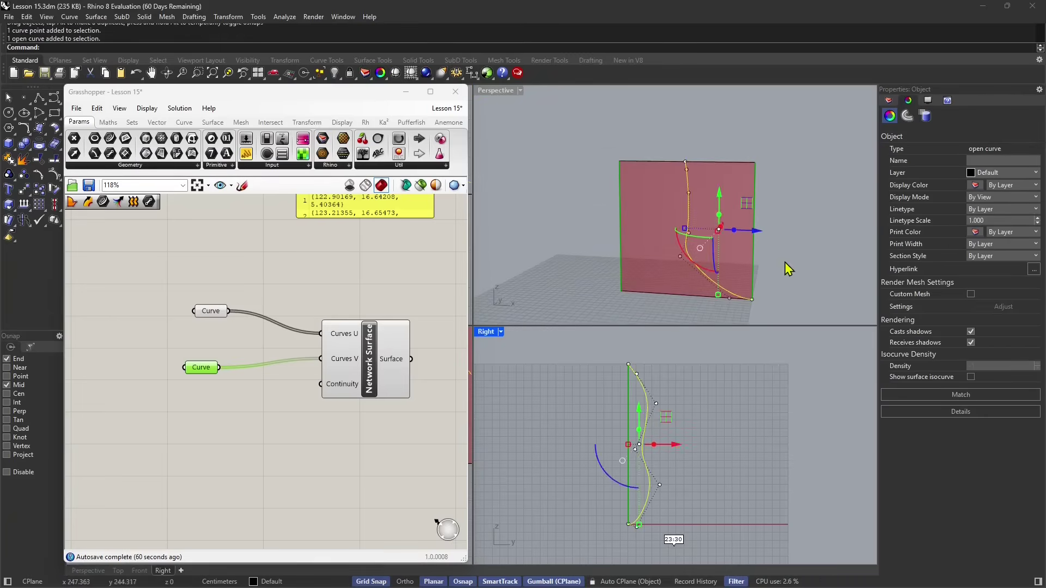
{"action": "left_click", "coordinate": [754, 303]}
{"action": "left_click", "coordinate": [784, 331]}
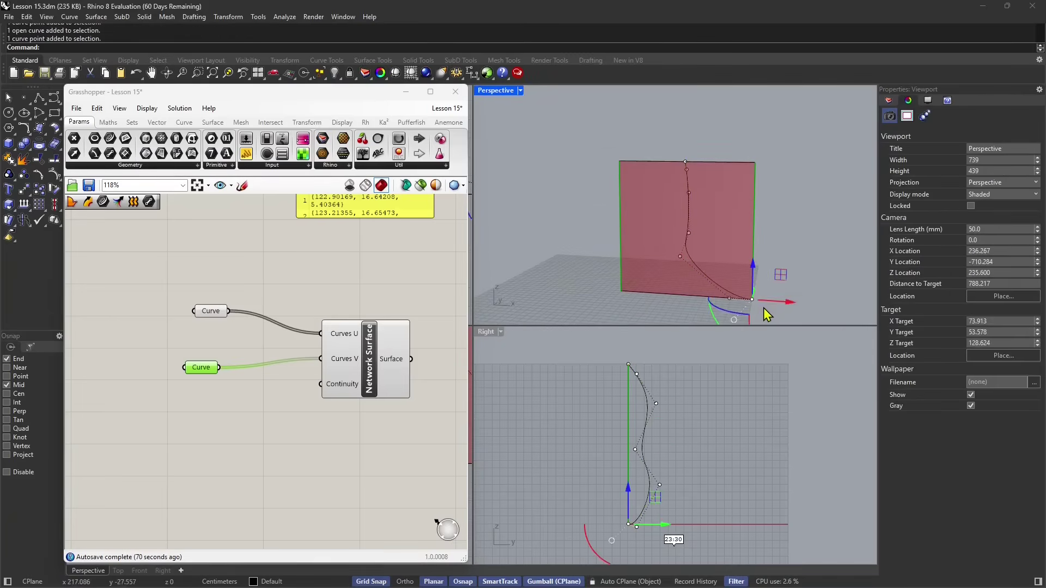
{"action": "scroll", "coordinate": [767, 315], "scroll_direction": "up", "scroll_amount": 2}
{"action": "left_click_drag", "start_coordinate": [777, 299], "coordinate": [678, 290]}
{"action": "right_click_drag", "start_coordinate": [701, 268], "coordinate": [668, 264]}
Step: Undo the control point moves and the interpolated profile curve
{"action": "key", "text": "ctrl+z"}
{"action": "key", "text": "ctrl+z"}
{"action": "key", "text": "ctrl+z"}
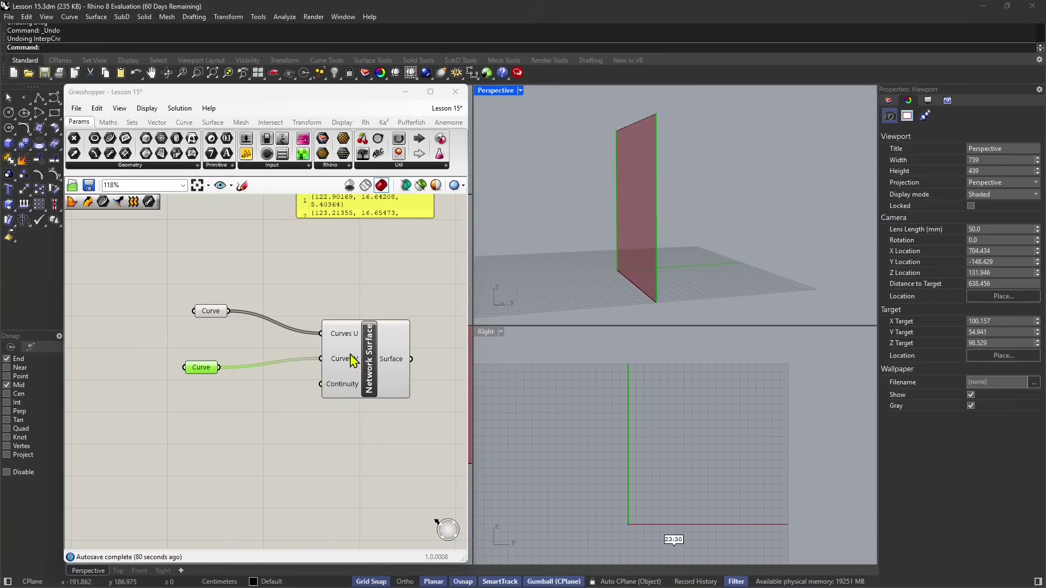
Step: With projected snapping, draw an interpolated curve from the raised line's midpoint through three points bulging about 35 cm outward to the ground line's midpoint
{"action": "left_click", "coordinate": [55, 99]}
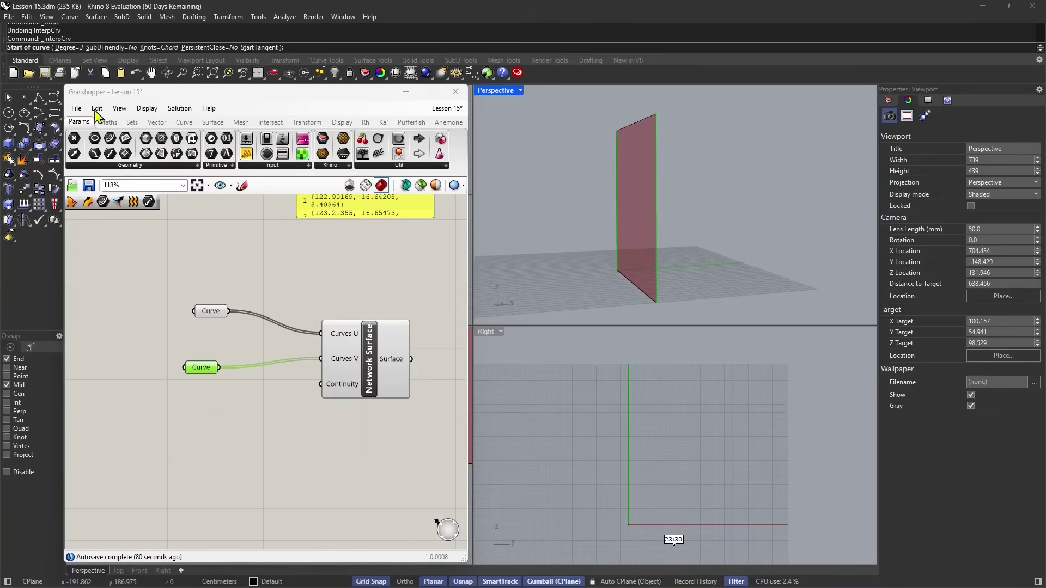
{"action": "left_click", "coordinate": [633, 125]}
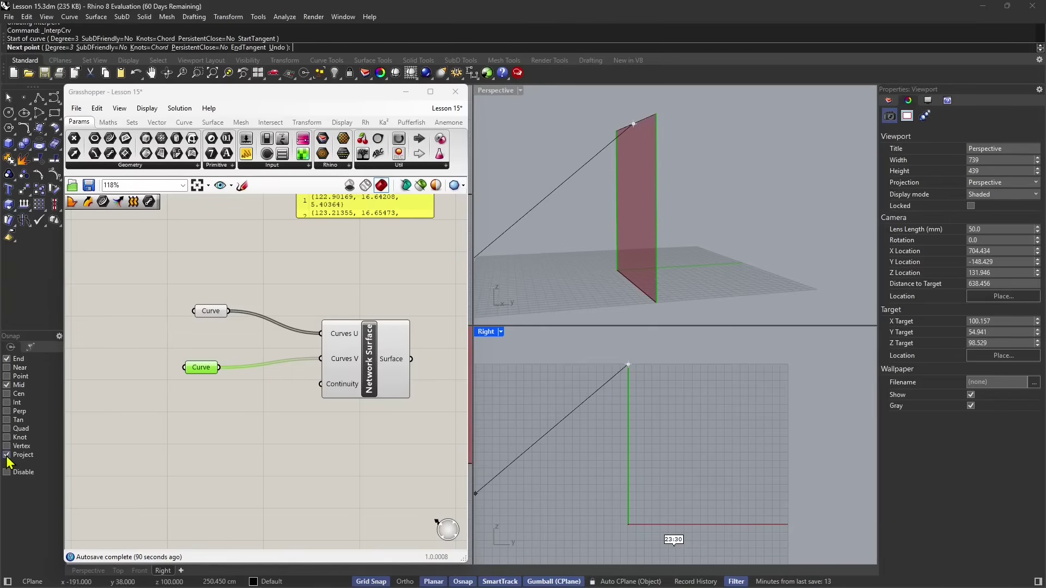
{"action": "left_click", "coordinate": [434, 581]}
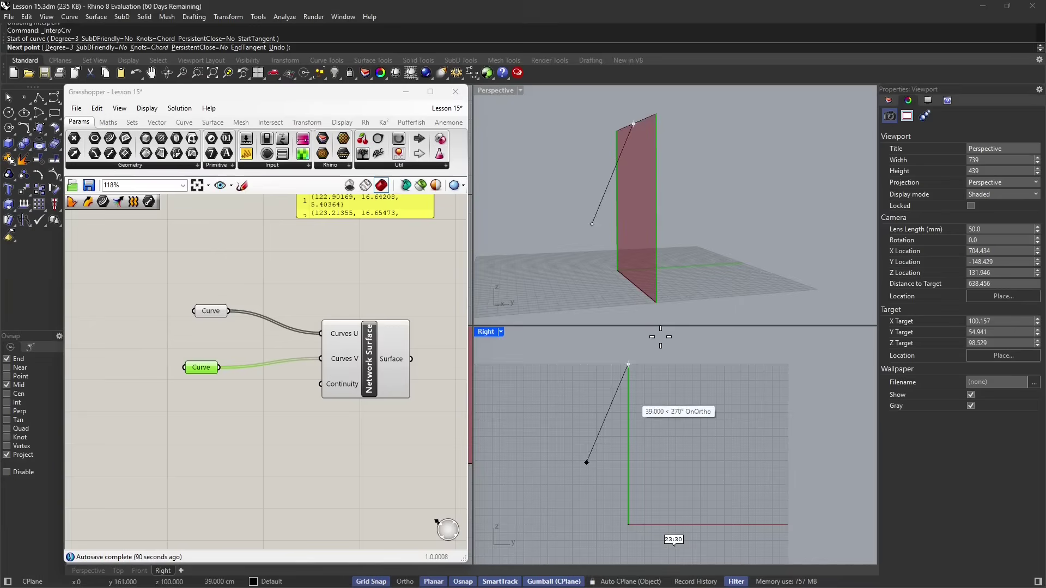
{"action": "left_click", "coordinate": [656, 399]}
{"action": "left_click", "coordinate": [654, 442]}
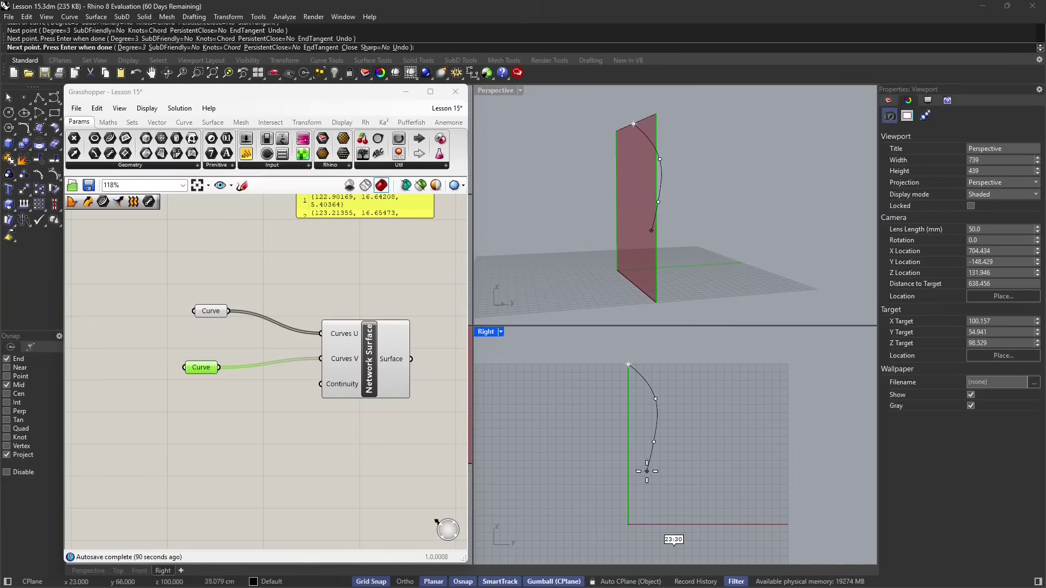
{"action": "left_click", "coordinate": [650, 479]}
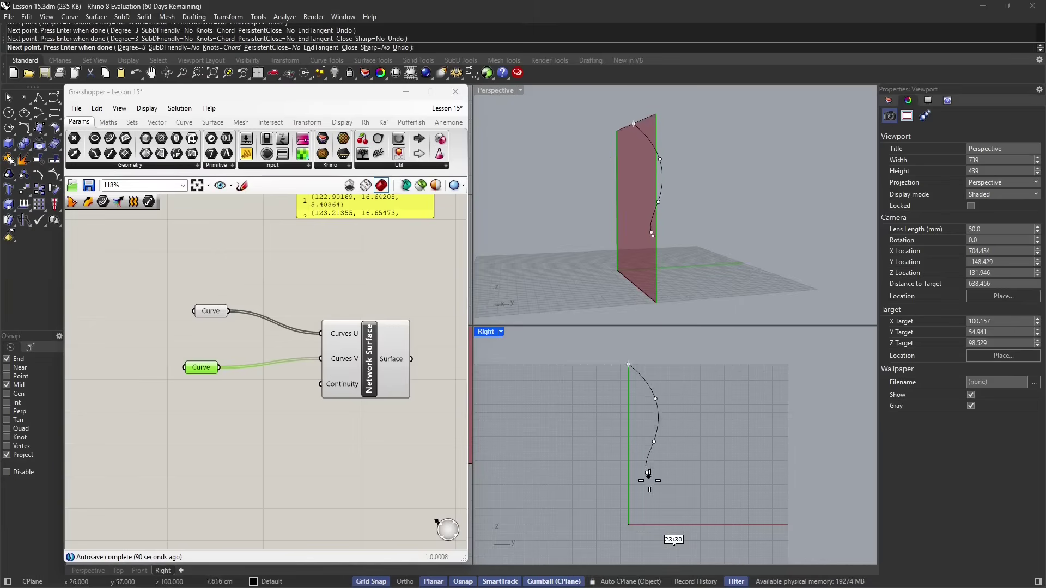
{"action": "left_click", "coordinate": [628, 524]}
{"action": "key", "text": "Return"}
{"action": "right_click_drag", "start_coordinate": [692, 193], "coordinate": [741, 197]}
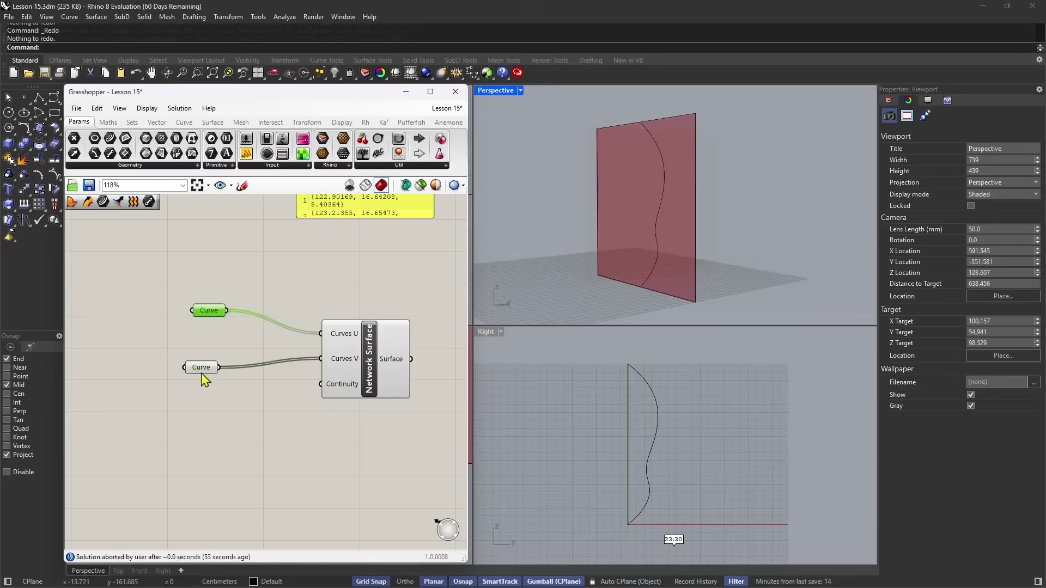
Step: Reference both vertical lines and the curved middle profile in the Curve parameter feeding Curves V
{"action": "left_click", "coordinate": [201, 370]}
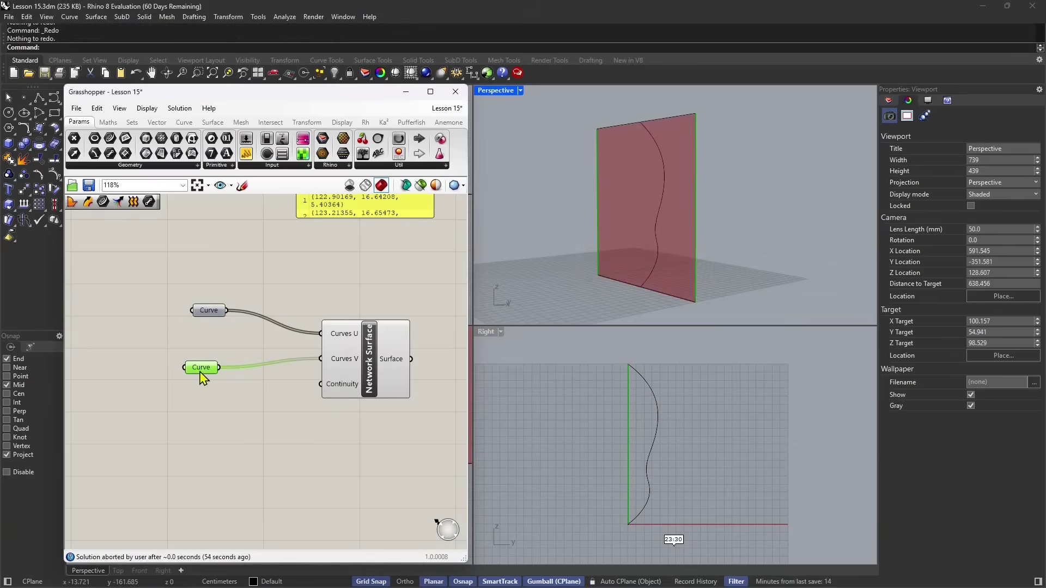
{"action": "right_click", "coordinate": [200, 370]}
{"action": "left_click", "coordinate": [245, 514]}
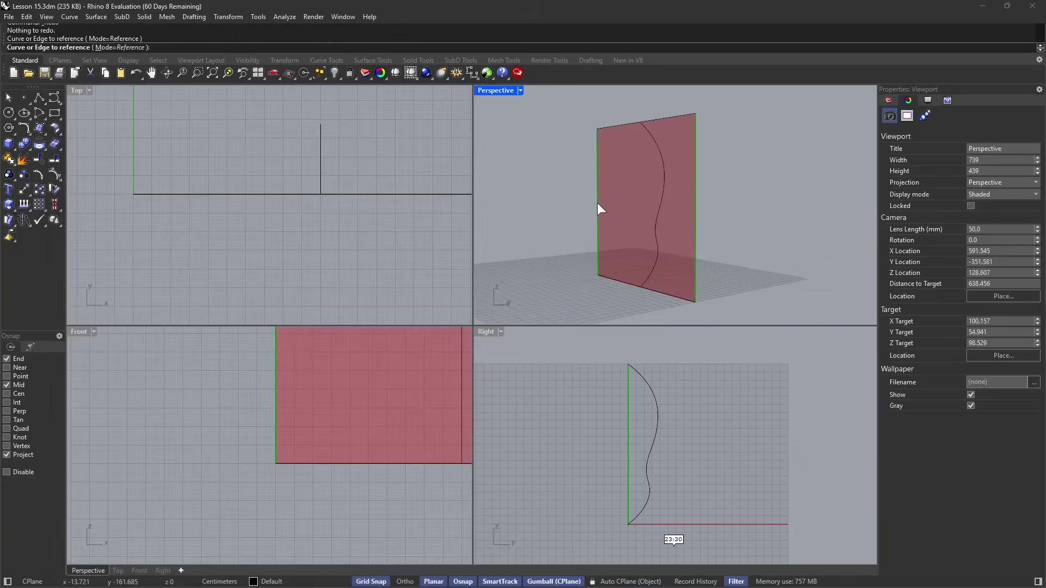
{"action": "left_click", "coordinate": [658, 200]}
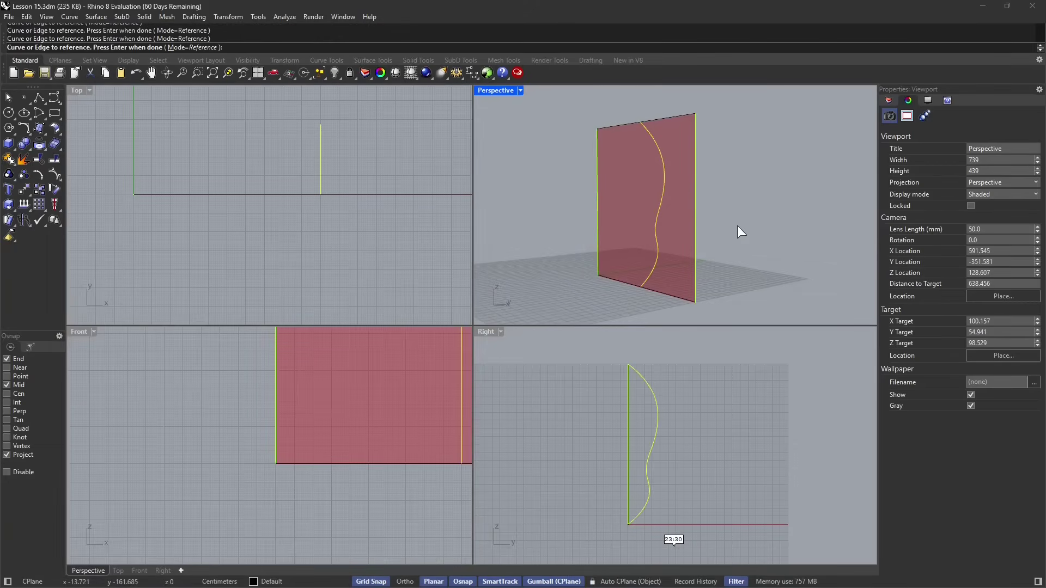
{"action": "key", "text": "Return"}
{"action": "right_click_drag", "start_coordinate": [737, 227], "coordinate": [652, 209]}
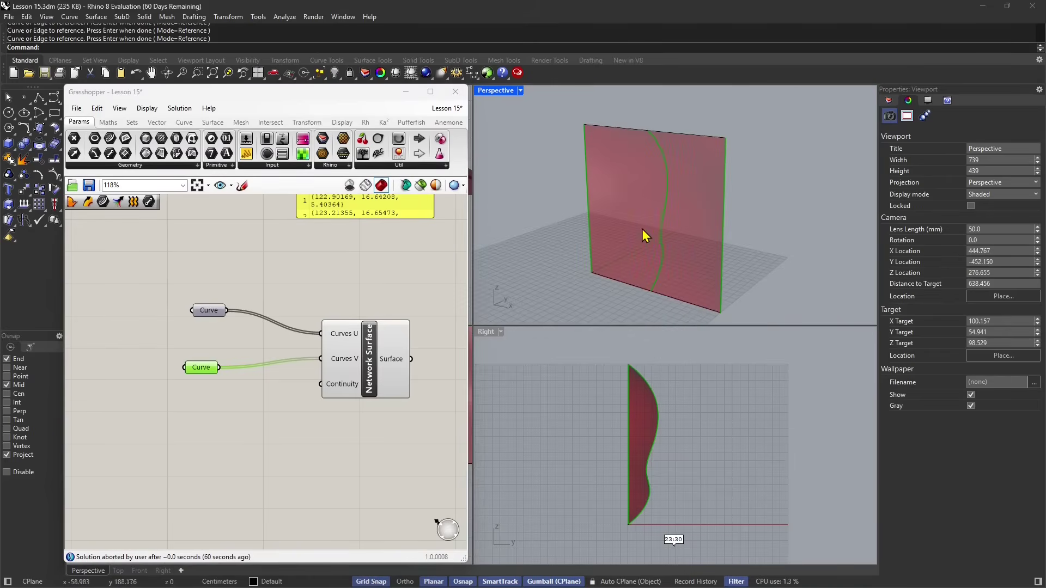
{"action": "left_click", "coordinate": [201, 312]}
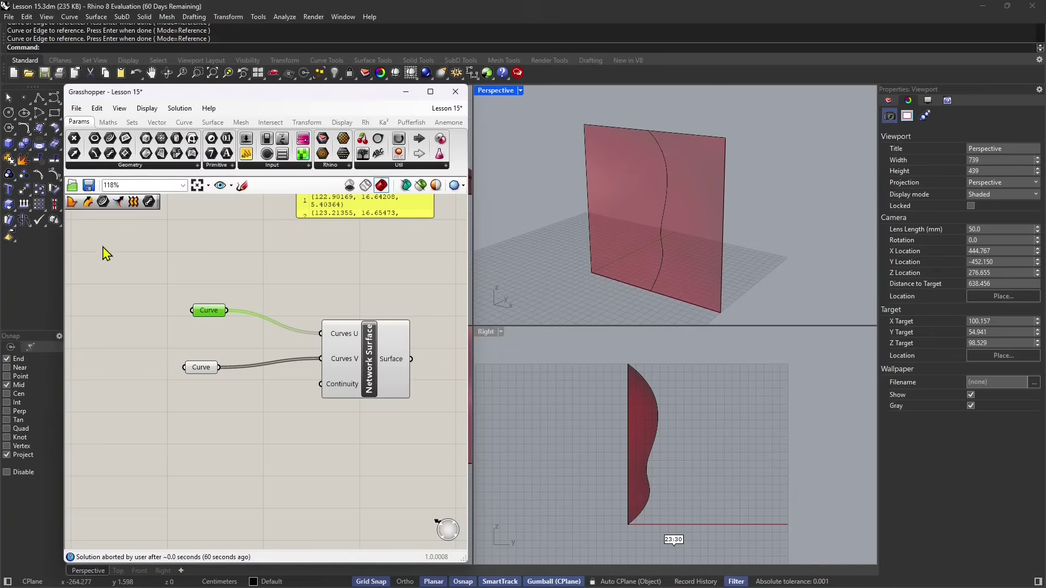
{"action": "left_click", "coordinate": [58, 104]}
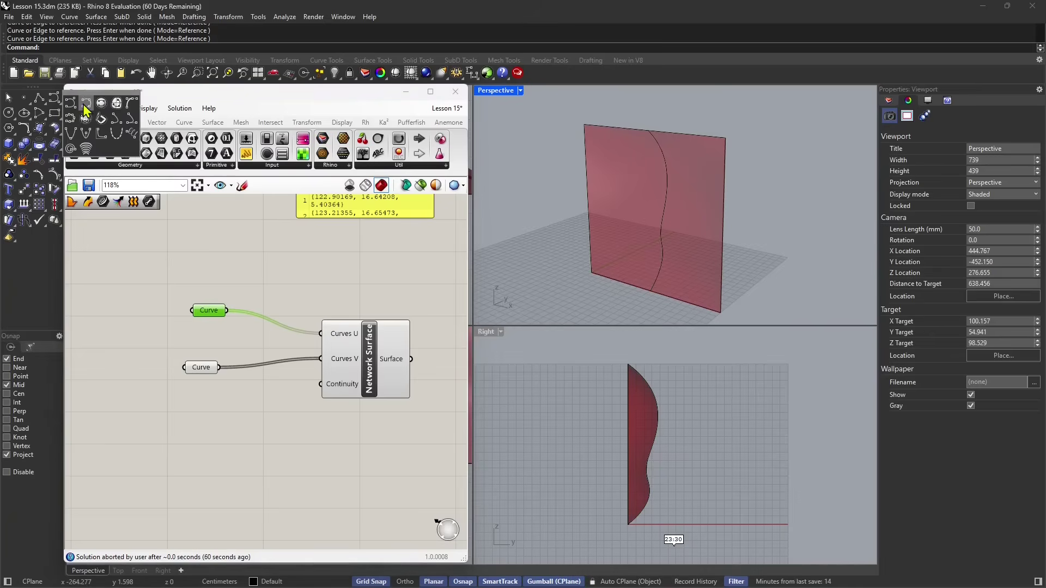
{"action": "left_click", "coordinate": [82, 105]}
{"action": "left_click", "coordinate": [591, 202]}
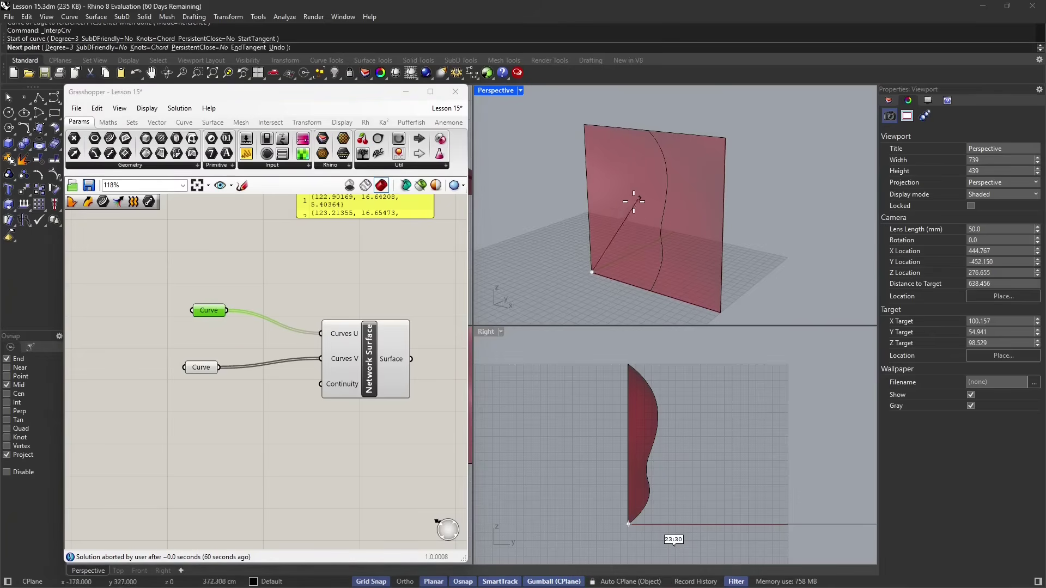
{"action": "key", "text": "Escape"}
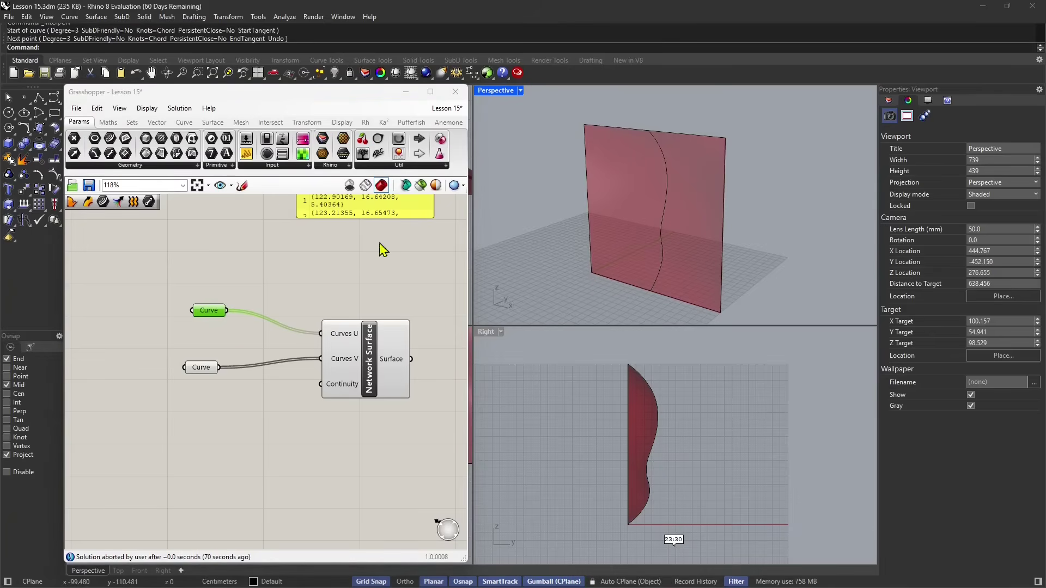
Step: Turn off projected snapping and draw an interpolated curve from one vertical line's midpoint through the curved profile to the opposite vertical's midpoint
{"action": "left_click", "coordinate": [55, 102]}
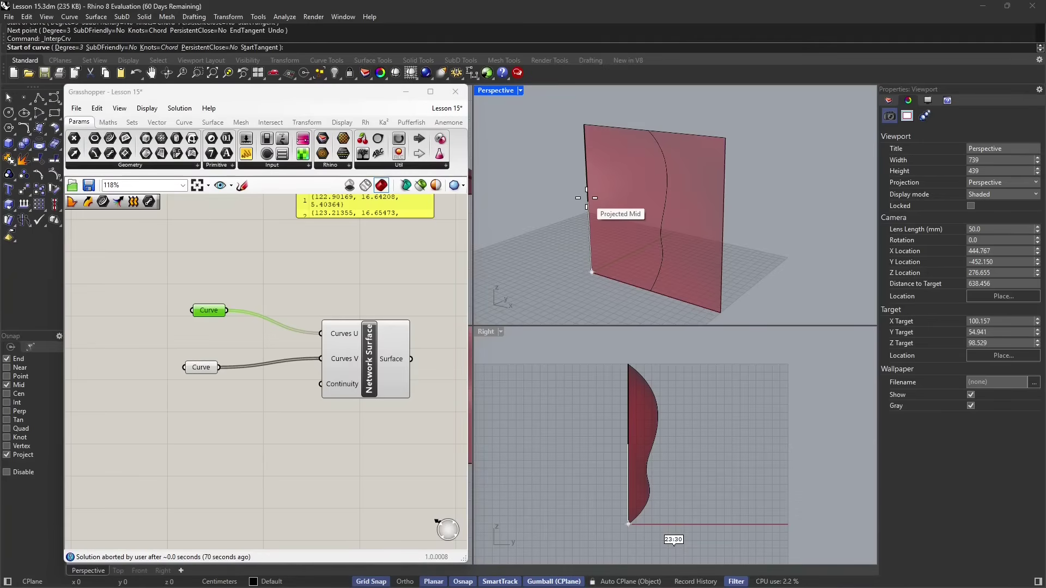
{"action": "left_click", "coordinate": [7, 456]}
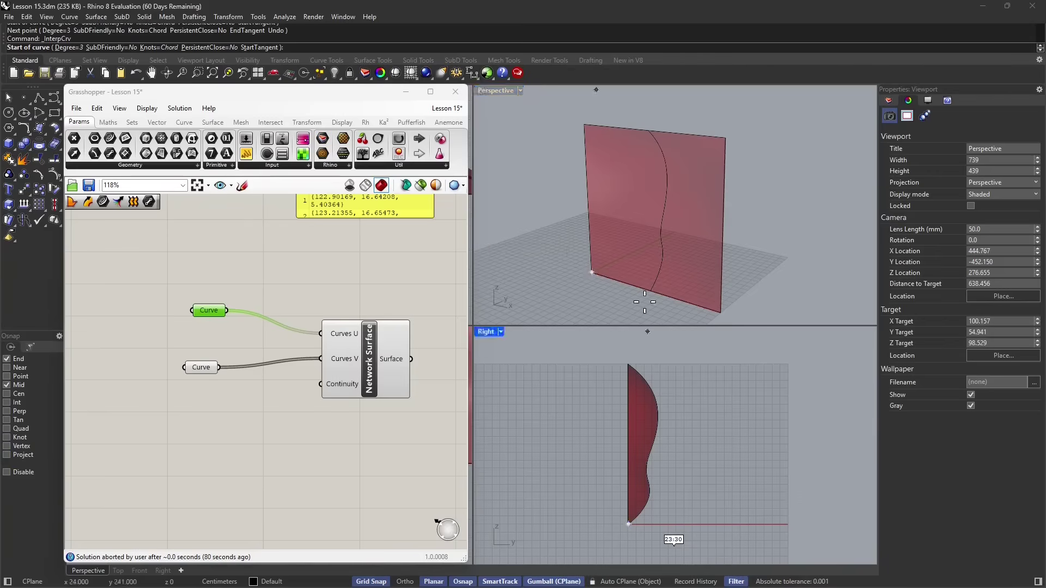
{"action": "left_click", "coordinate": [589, 201]}
{"action": "right_click_drag", "start_coordinate": [693, 221], "coordinate": [660, 205]}
{"action": "left_click", "coordinate": [663, 200]}
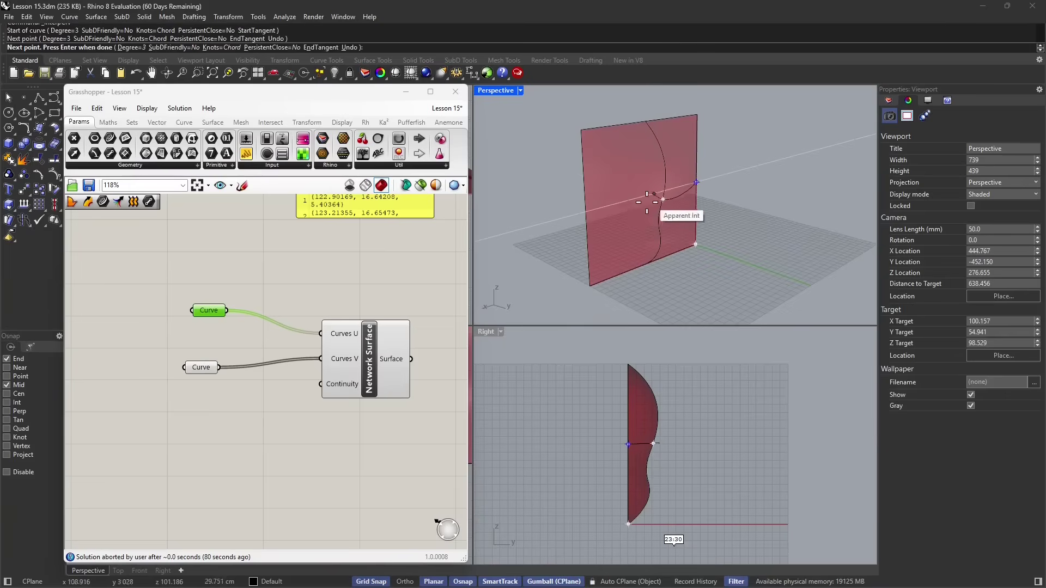
{"action": "left_click", "coordinate": [595, 208]}
{"action": "right_click", "coordinate": [569, 253]}
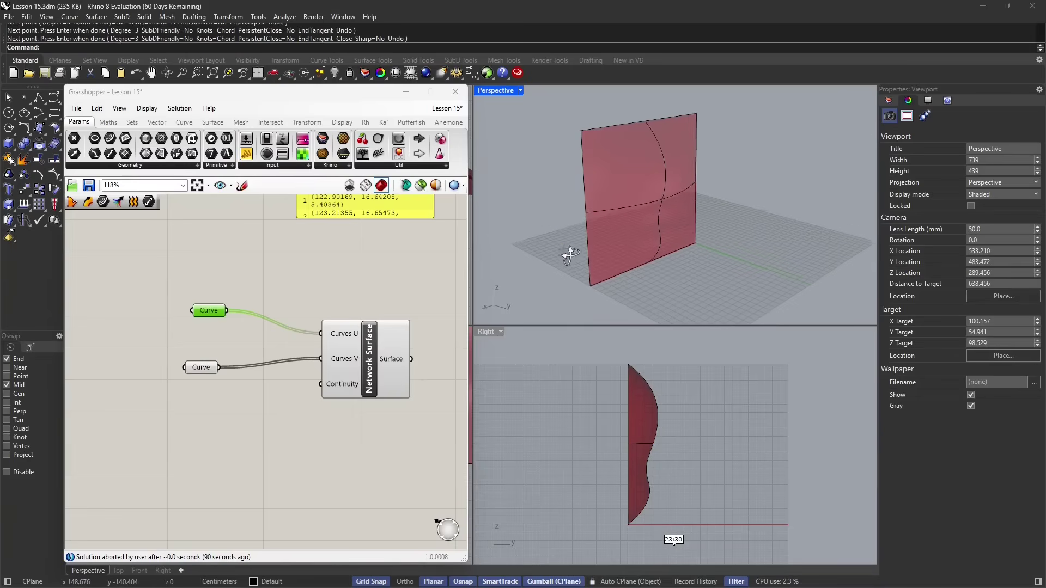
{"action": "right_click_drag", "start_coordinate": [569, 253], "coordinate": [641, 280]}
Step: Move the inner control points of the new horizontal curve outward so it bulges beyond the surface
{"action": "left_click", "coordinate": [642, 235]}
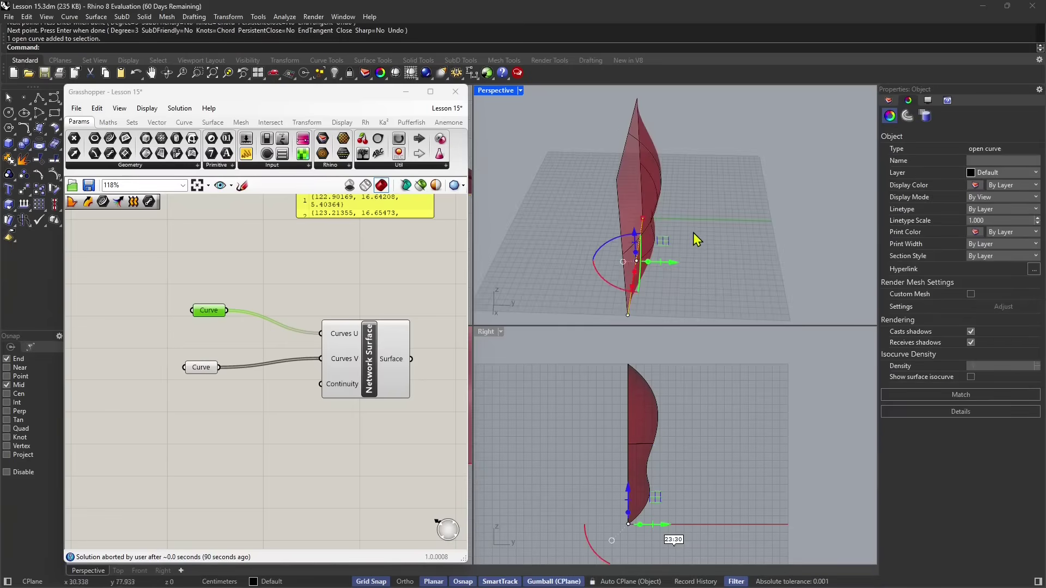
{"action": "left_click", "coordinate": [695, 234]}
{"action": "right_click_drag", "start_coordinate": [710, 232], "coordinate": [633, 260]}
{"action": "left_click", "coordinate": [669, 197]}
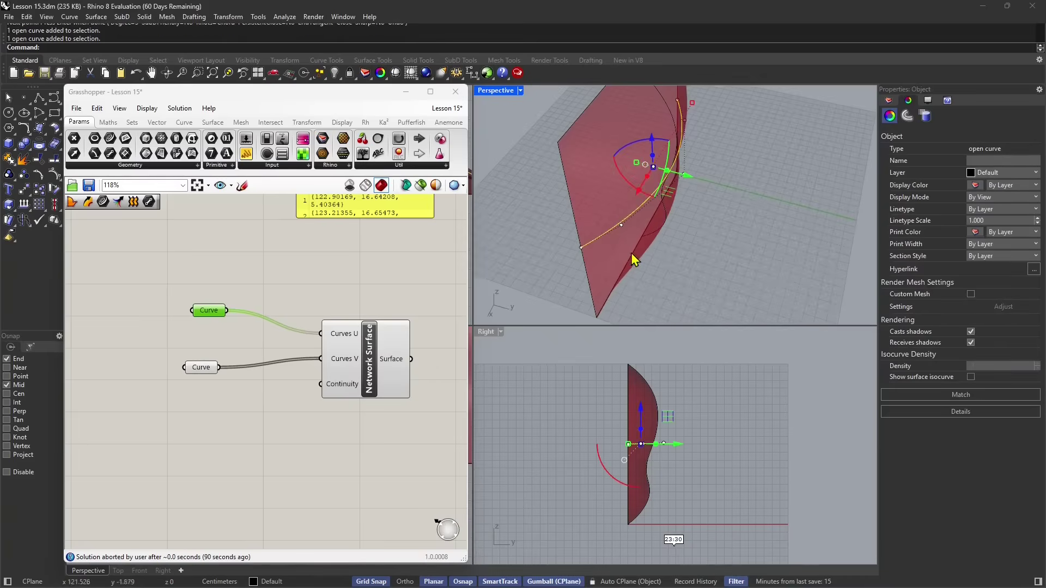
{"action": "left_click", "coordinate": [622, 225]}
{"action": "right_click_drag", "start_coordinate": [694, 250], "coordinate": [793, 210]}
{"action": "left_click", "coordinate": [793, 203]}
{"action": "left_click_drag", "start_coordinate": [786, 231], "coordinate": [783, 256]}
{"action": "right_click_drag", "start_coordinate": [727, 264], "coordinate": [666, 226]}
{"action": "key", "text": "Escape"}
{"action": "key", "text": "Escape"}
Step: Try to reference multiple curves in the Curve parameter feeding Curves U
{"action": "mouse_move", "coordinate": [308, 94]}
{"action": "left_mouse_down"}
{"action": "mouse_move", "coordinate": [334, 111]}
{"action": "mouse_move", "coordinate": [689, 181]}
{"action": "mouse_move", "coordinate": [294, 104]}
{"action": "left_mouse_up"}
{"action": "right_click_drag", "start_coordinate": [562, 210], "coordinate": [668, 219]}
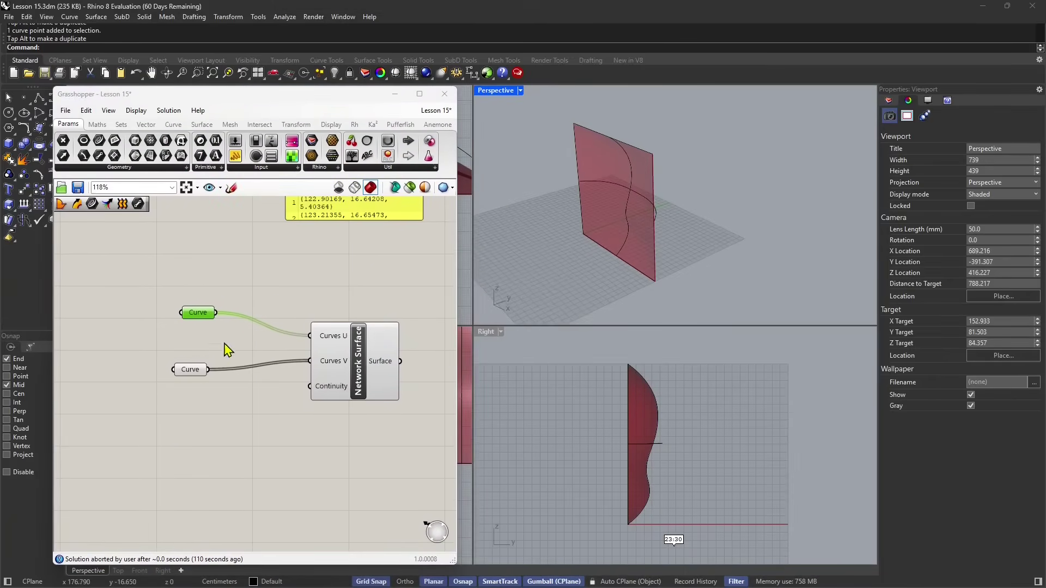
{"action": "left_click", "coordinate": [198, 370]}
{"action": "right_click", "coordinate": [195, 374]}
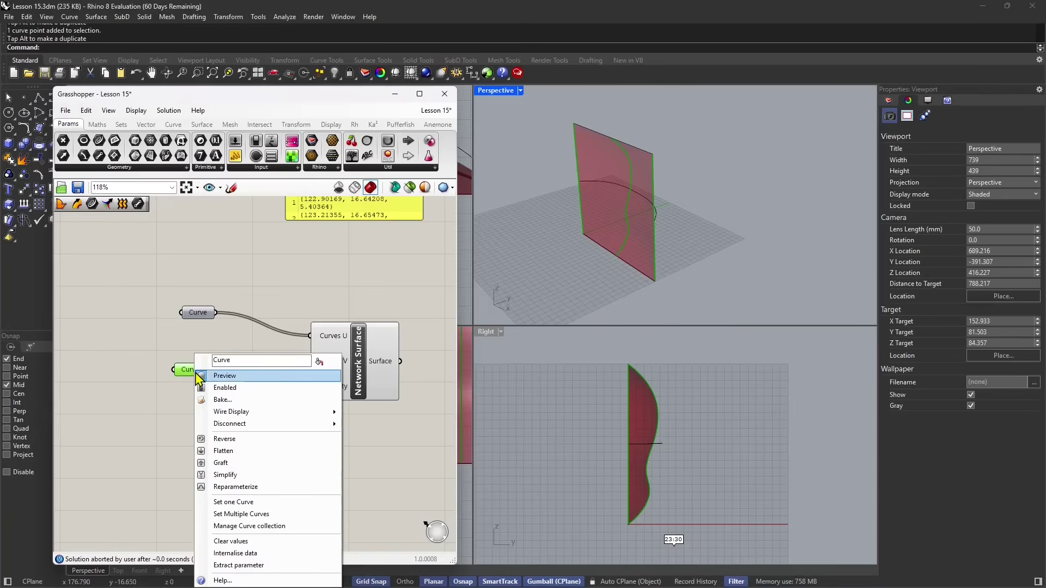
{"action": "left_click", "coordinate": [195, 319]}
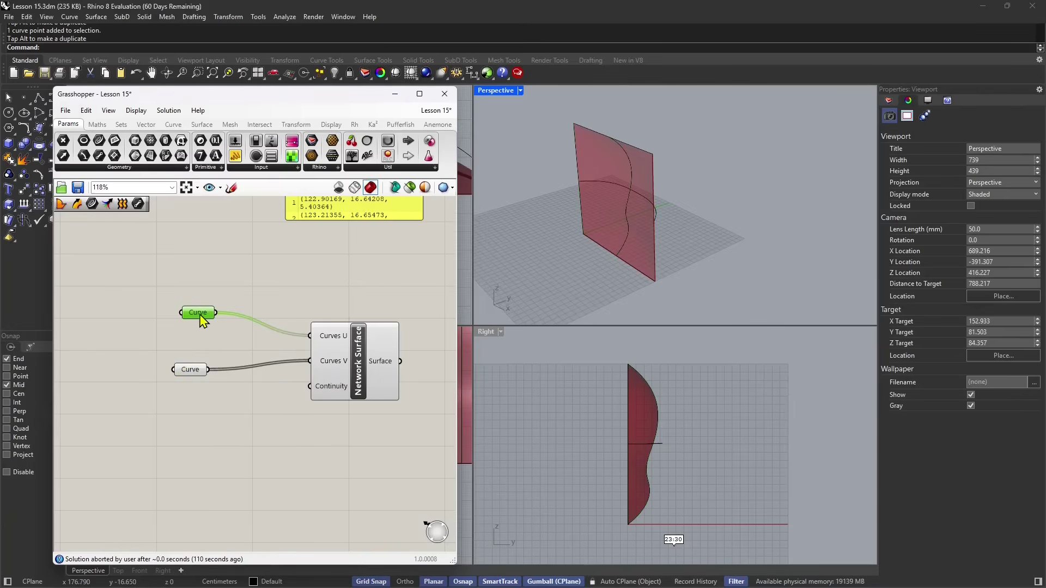
{"action": "right_click", "coordinate": [201, 316]}
{"action": "left_click", "coordinate": [242, 461]}
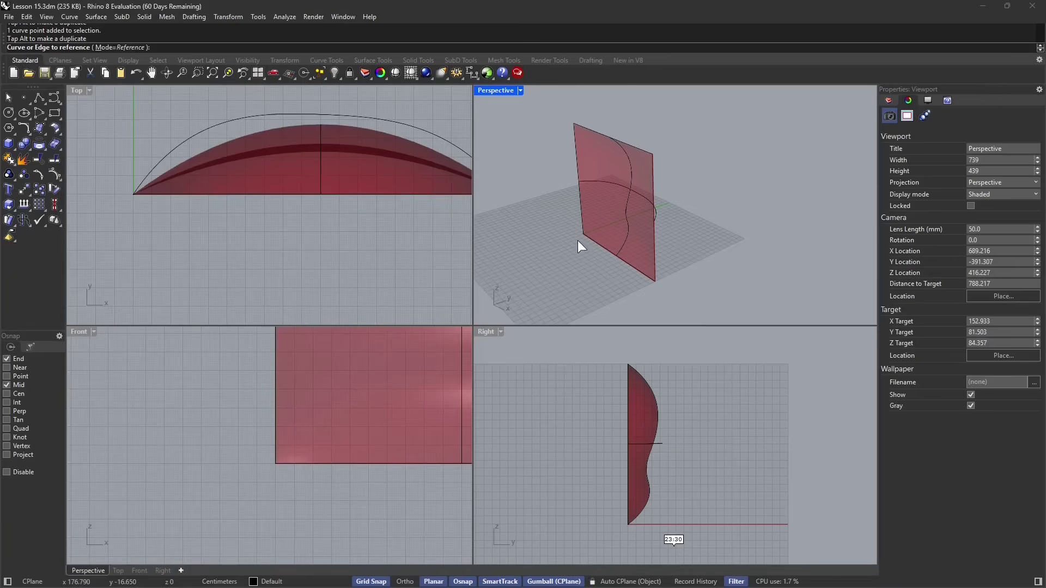
{"action": "right_click_drag", "start_coordinate": [578, 242], "coordinate": [594, 245]}
{"action": "left_click", "coordinate": [595, 253]}
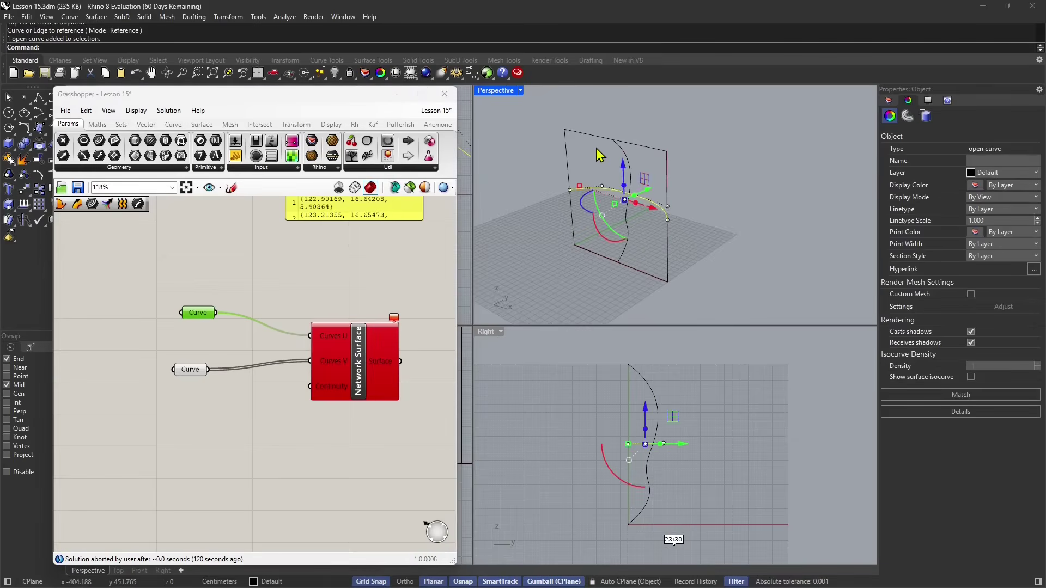
{"action": "left_click", "coordinate": [553, 219]}
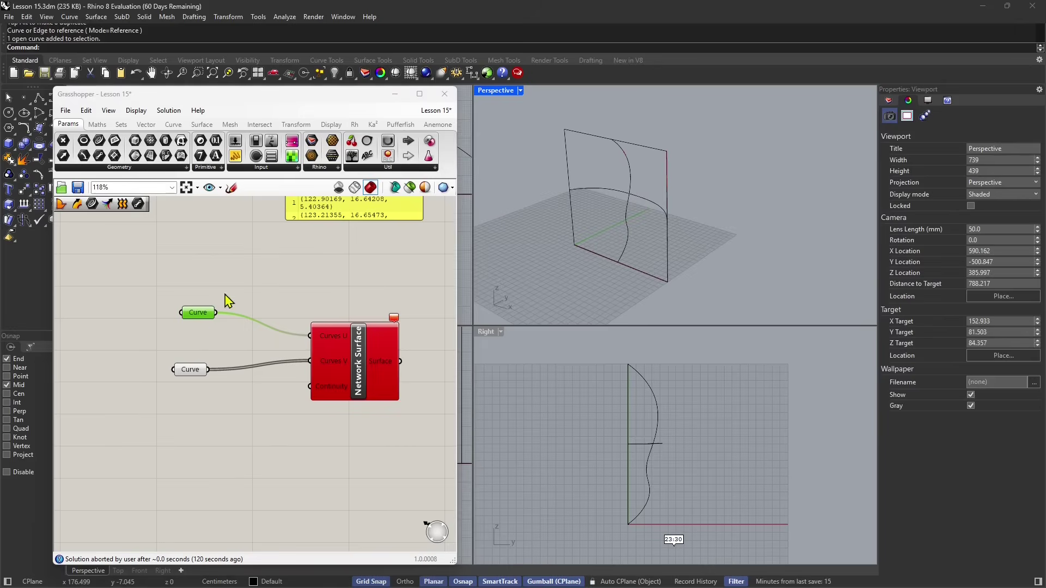
Step: Reference the ground line, the bulging horizontal curve and the raised line in the Curve parameter feeding Curves U
{"action": "right_click", "coordinate": [198, 314]}
{"action": "left_click", "coordinate": [217, 474]}
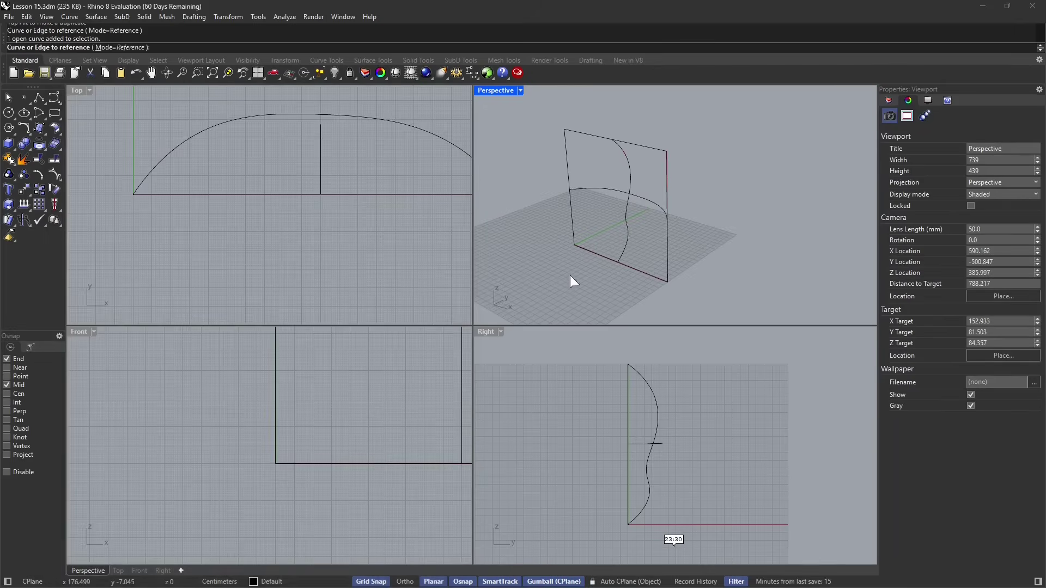
{"action": "left_click", "coordinate": [586, 249]}
{"action": "left_click", "coordinate": [594, 189]}
{"action": "left_click", "coordinate": [592, 136]}
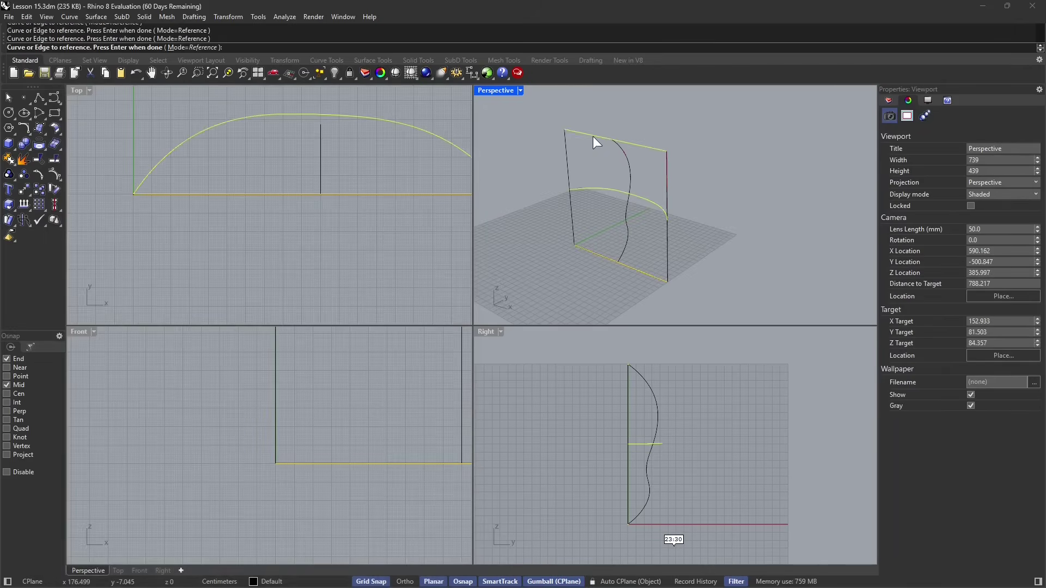
{"action": "key", "text": "Return"}
Step: Undo the last control point move on the horizontal curve
{"action": "right_click_drag", "start_coordinate": [595, 140], "coordinate": [728, 219]}
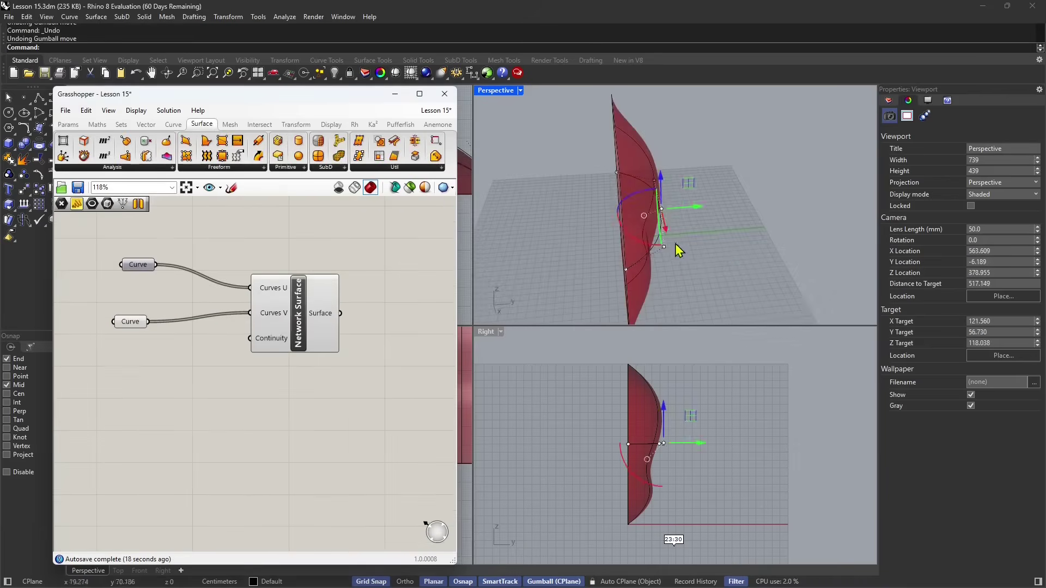
{"action": "key", "text": "ctrl+z"}
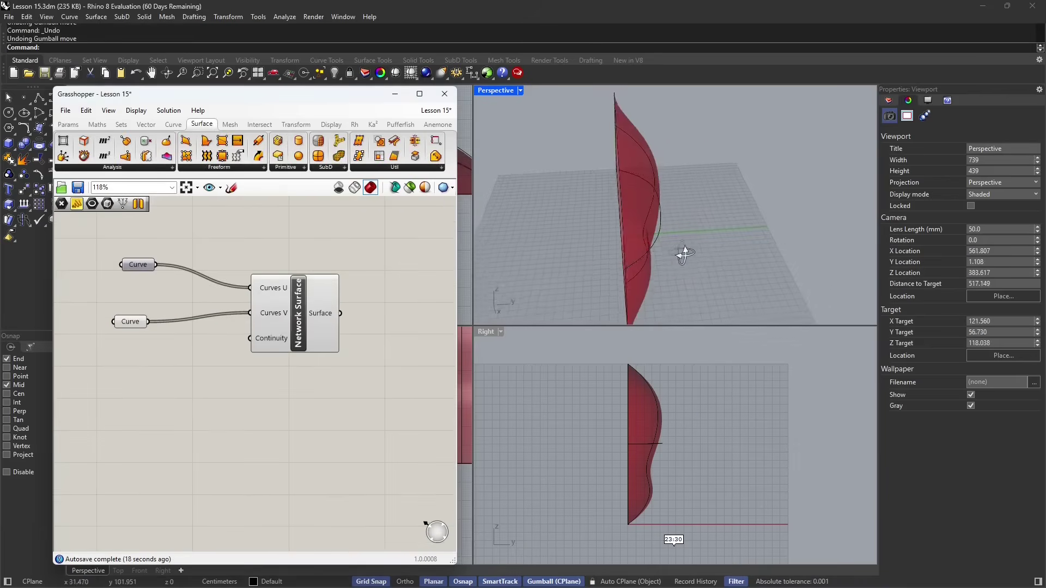
Step: Pull an inner control point of the horizontal curve far outward in the Y direction to deepen the surface's bulge
{"action": "right_click_drag", "start_coordinate": [685, 253], "coordinate": [659, 226]}
{"action": "left_click", "coordinate": [662, 226]}
{"action": "left_click", "coordinate": [672, 210]}
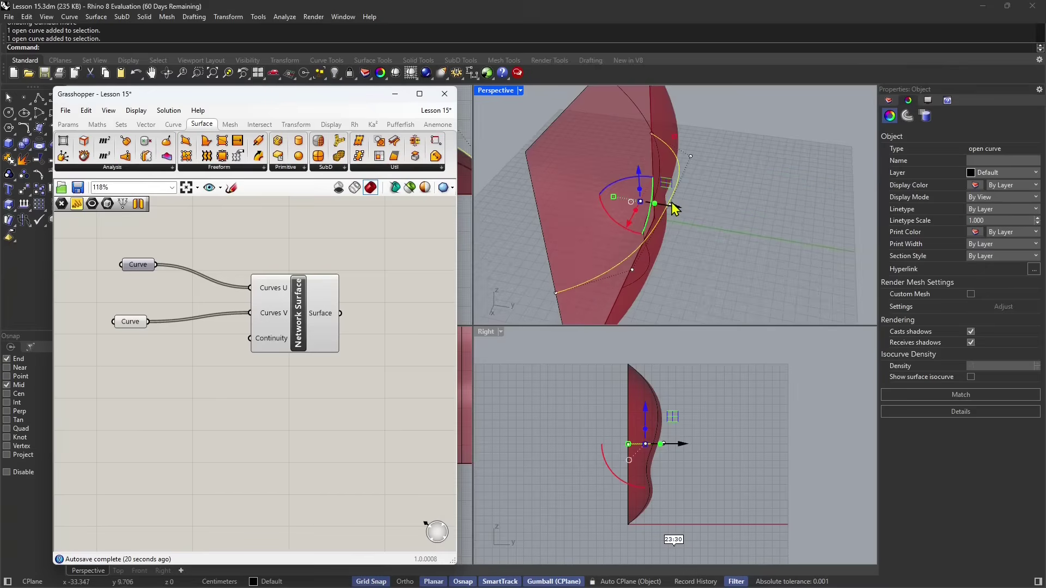
{"action": "left_click", "coordinate": [673, 207]}
{"action": "left_click", "coordinate": [672, 215]}
{"action": "left_click", "coordinate": [670, 205]}
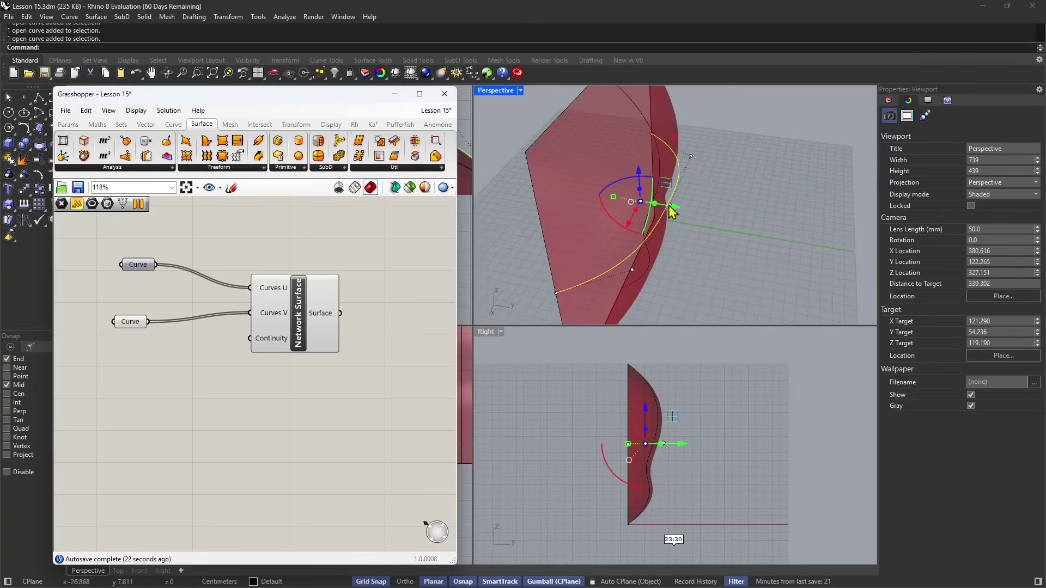
{"action": "left_click_drag", "start_coordinate": [670, 205], "coordinate": [669, 205]}
{"action": "left_click", "coordinate": [670, 204]}
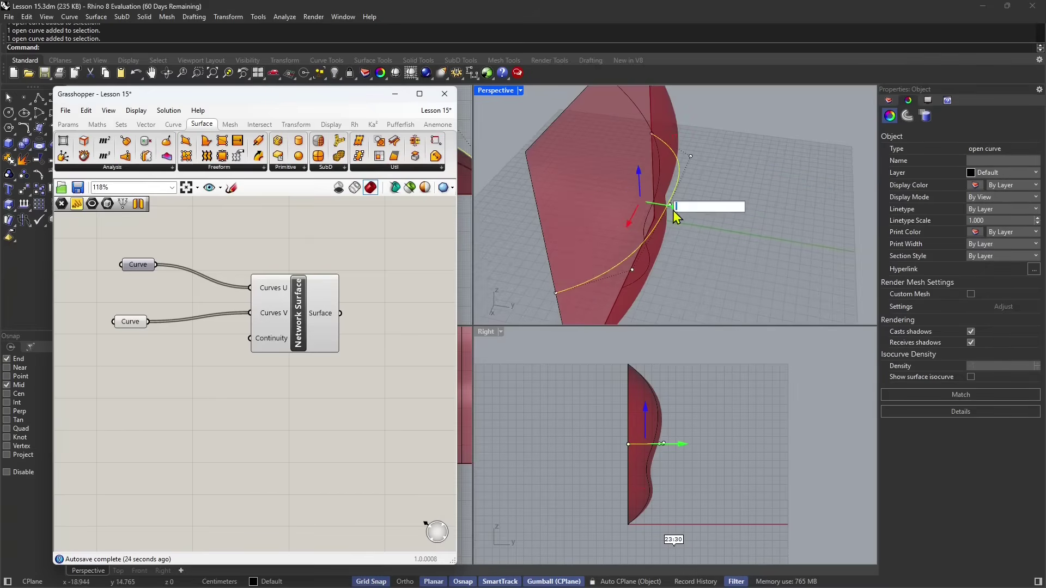
{"action": "left_click", "coordinate": [687, 237]}
{"action": "right_click_drag", "start_coordinate": [688, 237], "coordinate": [661, 233]}
{"action": "left_click", "coordinate": [659, 261]}
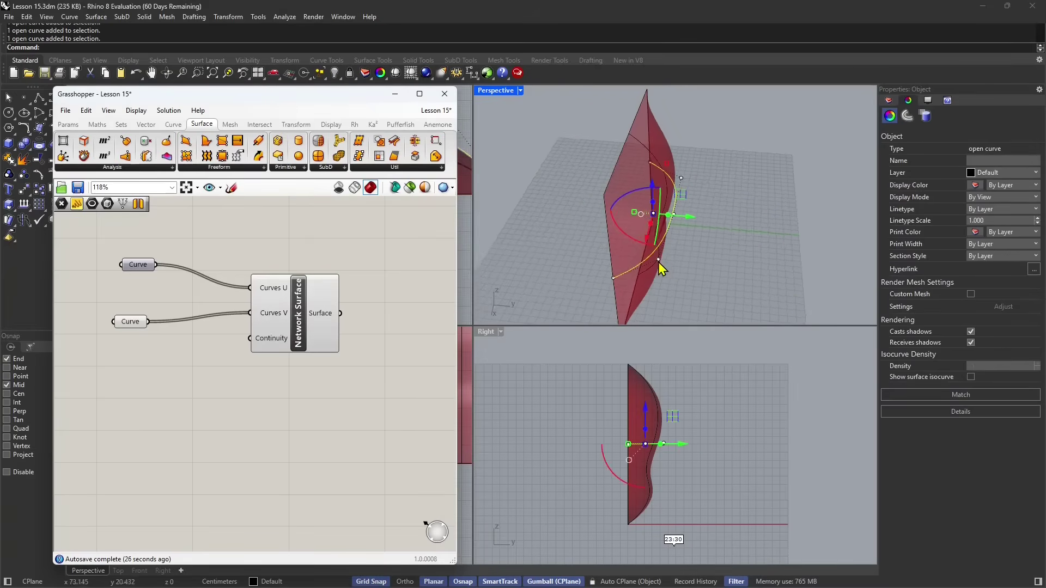
{"action": "left_click", "coordinate": [658, 261]}
{"action": "left_click_drag", "start_coordinate": [692, 266], "coordinate": [828, 277]}
{"action": "scroll", "coordinate": [689, 262], "scroll_direction": "down", "scroll_amount": 4}
{"action": "right_click_drag", "start_coordinate": [693, 260], "coordinate": [742, 226]}
{"action": "type", "text": "Z"}
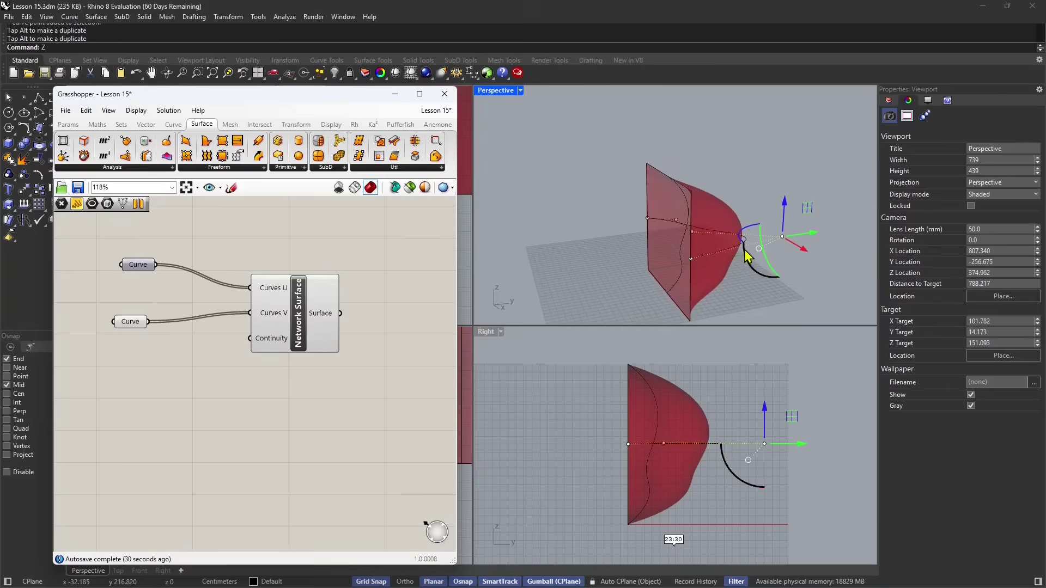
Step: Try moving the whole horizontal curve outward, away from the edge curves of the network surface
{"action": "left_click", "coordinate": [774, 189]}
{"action": "right_click_drag", "start_coordinate": [774, 188], "coordinate": [732, 267]}
{"action": "left_click", "coordinate": [733, 256]}
{"action": "left_click_drag", "start_coordinate": [734, 238], "coordinate": [759, 245]}
{"action": "left_click", "coordinate": [722, 257]}
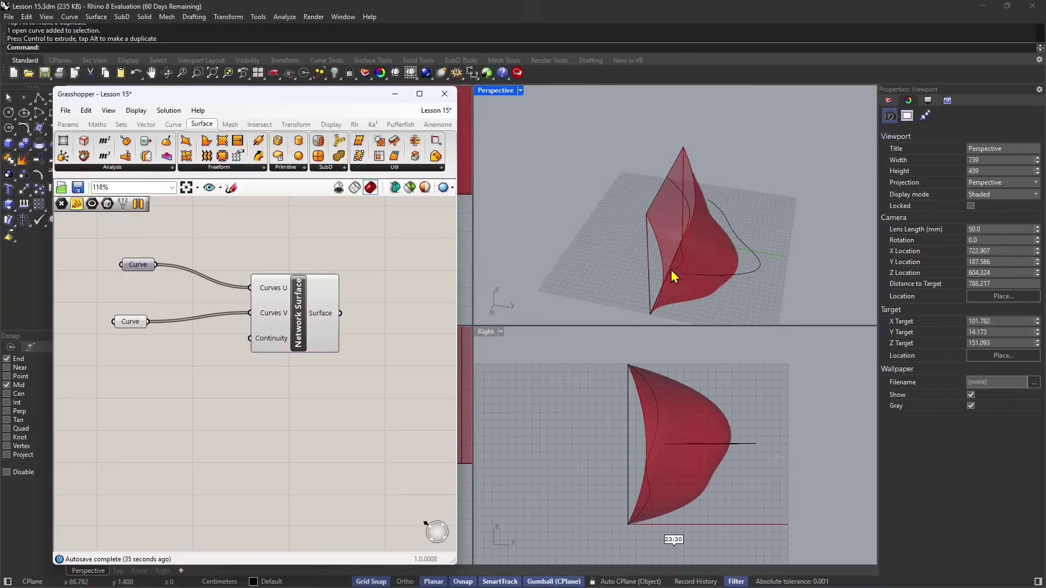
{"action": "right_click_drag", "start_coordinate": [671, 269], "coordinate": [683, 194]}
{"action": "right_click_drag", "start_coordinate": [677, 268], "coordinate": [624, 197]}
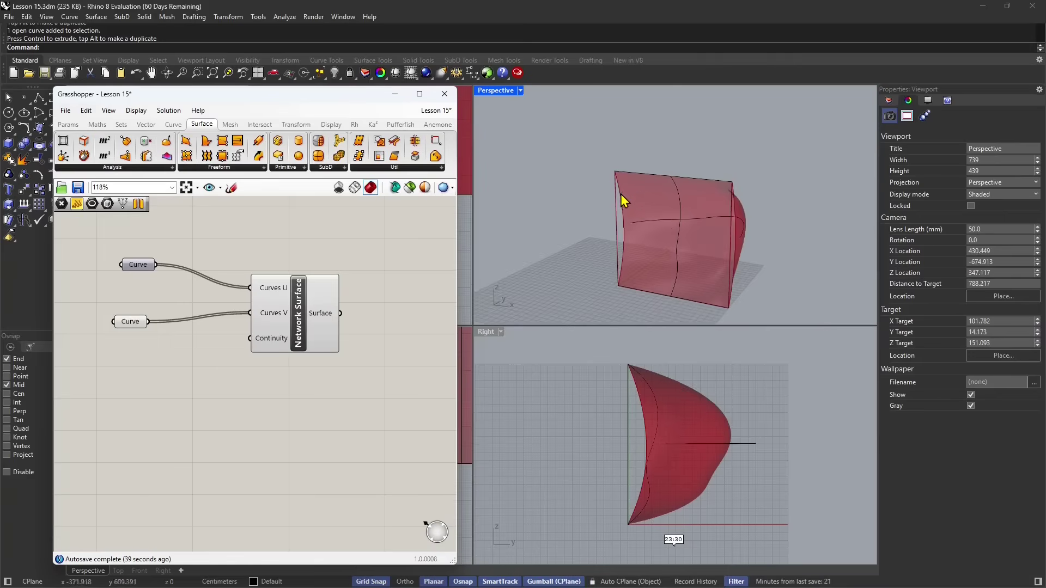
Step: Undo the last move of the whole horizontal curve and clear the selection
{"action": "key", "text": "ctrl+z"}
{"action": "right_click_drag", "start_coordinate": [716, 224], "coordinate": [638, 218]}
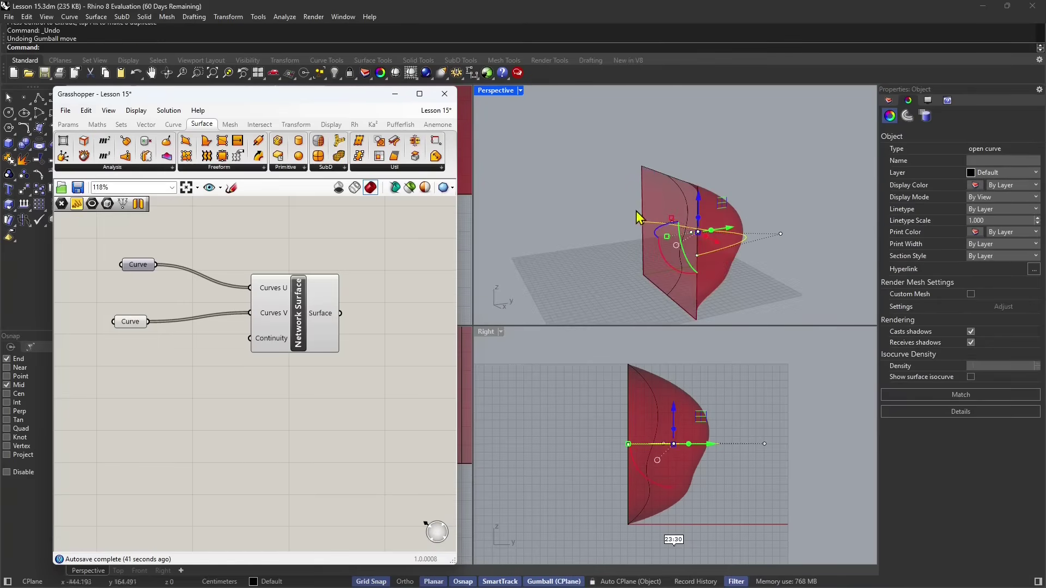
{"action": "left_click", "coordinate": [760, 278]}
{"action": "right_click_drag", "start_coordinate": [760, 279], "coordinate": [684, 261]}
{"action": "left_click", "coordinate": [743, 245]}
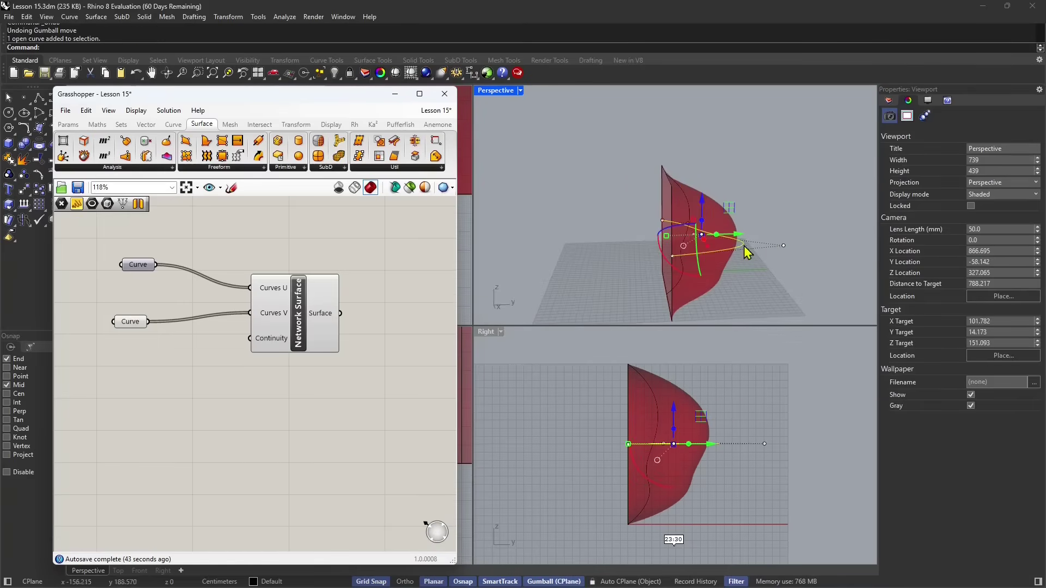
{"action": "key", "text": "Escape"}
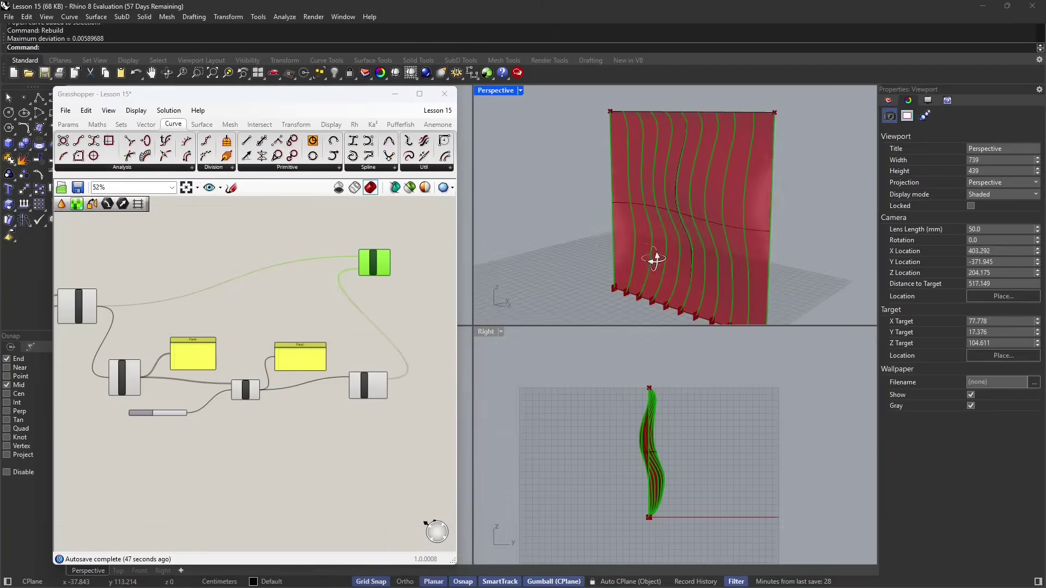
Step: Examine the surface sections and the Deconstruct Brep, List Item and Number Slider chain that picks the edge for Perp Frames
{"action": "right_click_drag", "start_coordinate": [551, 248], "coordinate": [631, 256]}
{"action": "scroll", "coordinate": [287, 408], "scroll_direction": "up", "scroll_amount": 2}
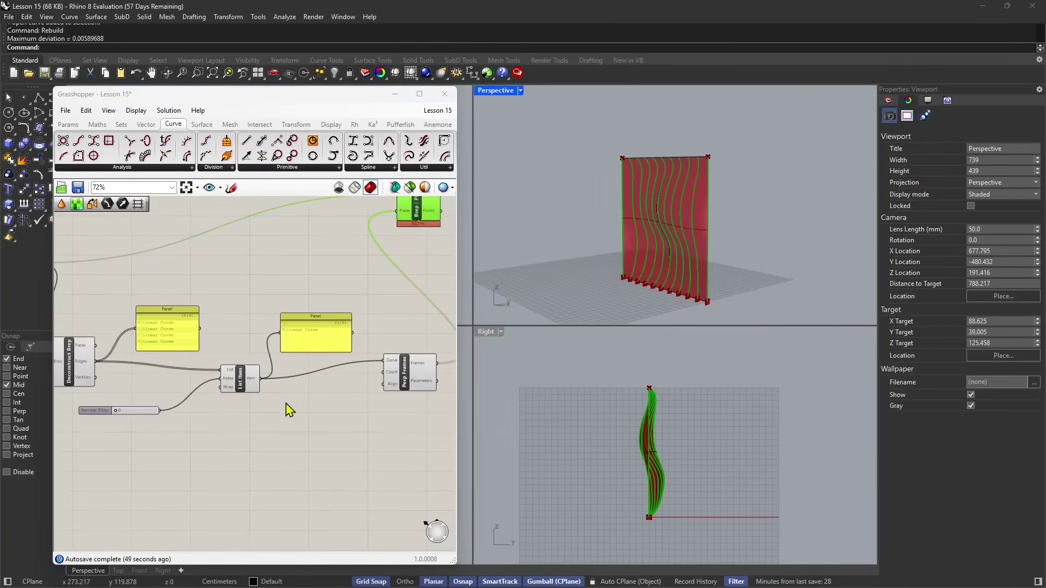
{"action": "right_click_drag", "start_coordinate": [629, 204], "coordinate": [692, 250]}
{"action": "right_click_drag", "start_coordinate": [280, 395], "coordinate": [295, 384]}
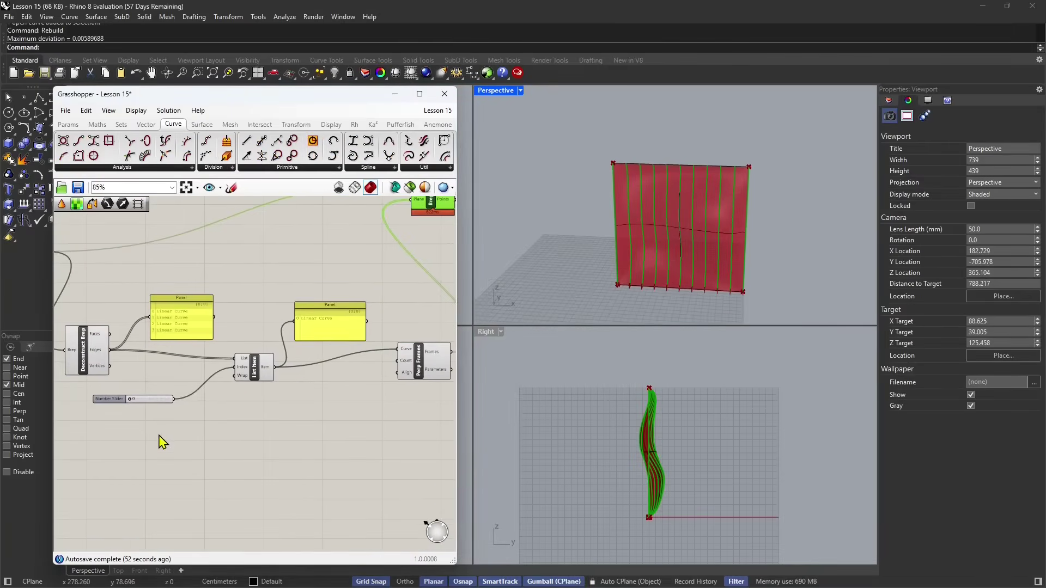
{"action": "scroll", "coordinate": [182, 420], "scroll_direction": "up", "scroll_amount": 2}
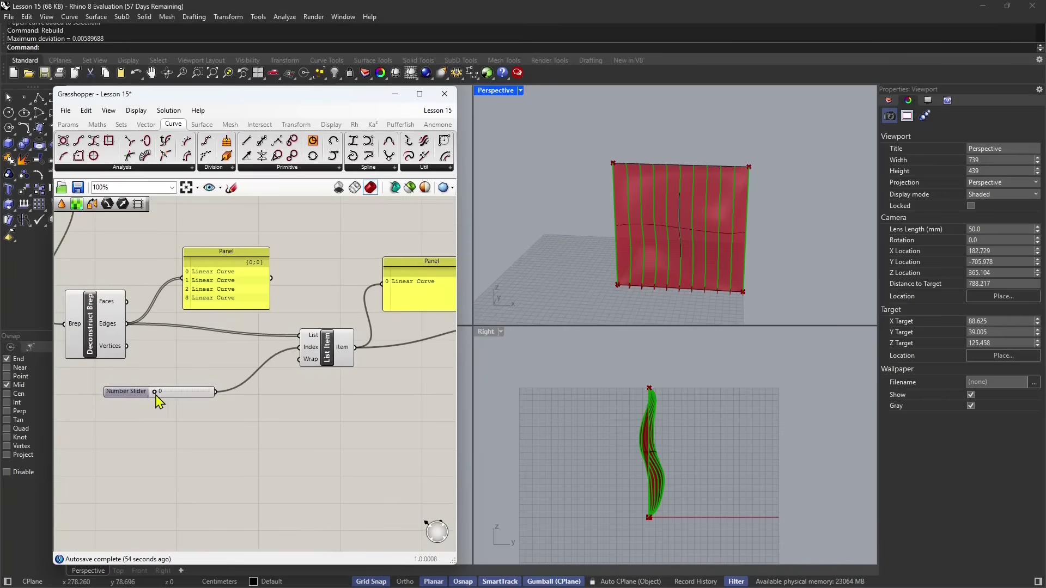
{"action": "scroll", "coordinate": [277, 408], "scroll_direction": "down", "scroll_amount": 5}
{"action": "right_click_drag", "start_coordinate": [307, 394], "coordinate": [291, 396]}
{"action": "scroll", "coordinate": [193, 406], "scroll_direction": "up", "scroll_amount": 3}
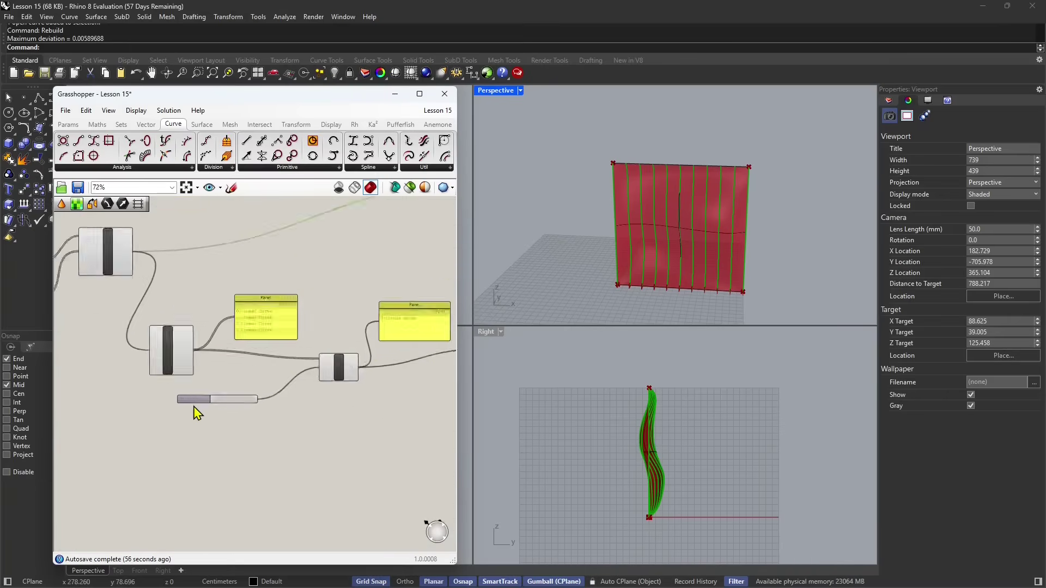
{"action": "scroll", "coordinate": [197, 414], "scroll_direction": "up", "scroll_amount": 3}
{"action": "mouse_move", "coordinate": [220, 397]}
{"action": "left_mouse_down"}
{"action": "mouse_move", "coordinate": [297, 397]}
{"action": "mouse_move", "coordinate": [207, 409]}
{"action": "left_mouse_up"}
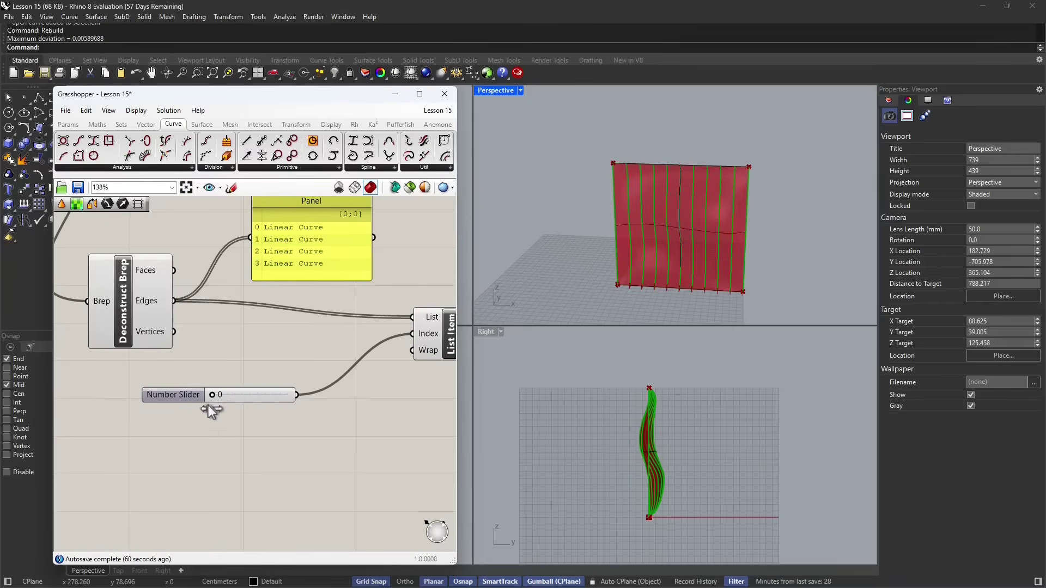
Step: Examine the Brep | Plane component, its inputs and the section curves it generates on the surface
{"action": "right_click_drag", "start_coordinate": [684, 215], "coordinate": [636, 230]}
{"action": "scroll", "coordinate": [264, 361], "scroll_direction": "down", "scroll_amount": 8}
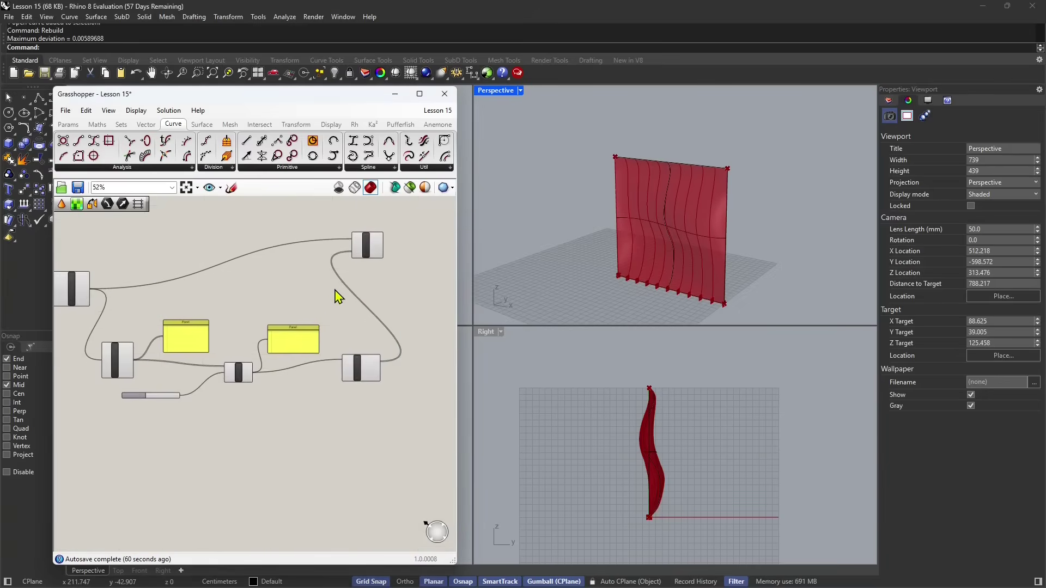
{"action": "scroll", "coordinate": [349, 283], "scroll_direction": "up", "scroll_amount": 8}
{"action": "right_click_drag", "start_coordinate": [362, 276], "coordinate": [334, 333]}
{"action": "left_click", "coordinate": [343, 325]}
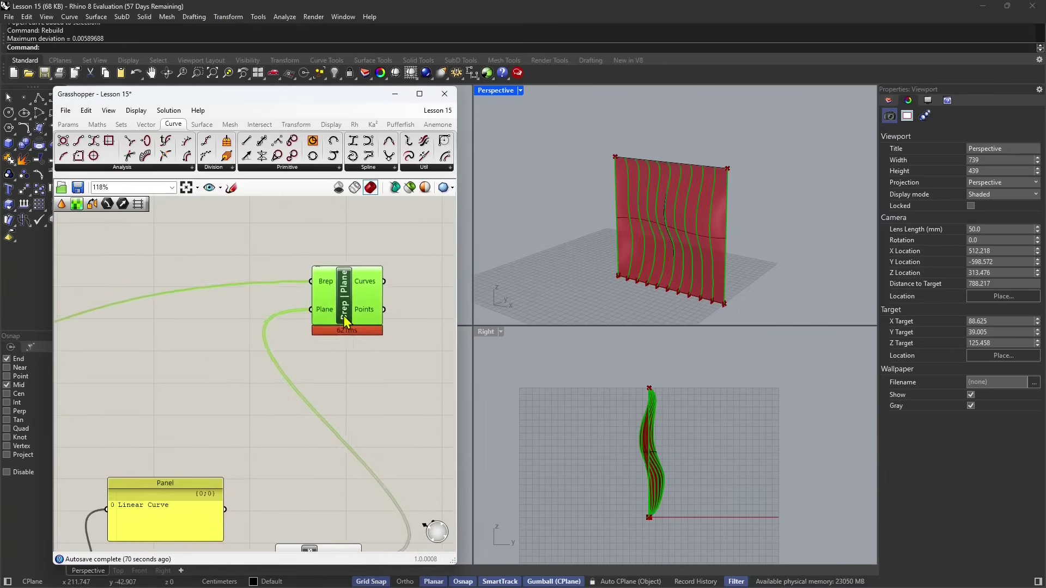
{"action": "left_click_drag", "start_coordinate": [343, 318], "coordinate": [334, 330]}
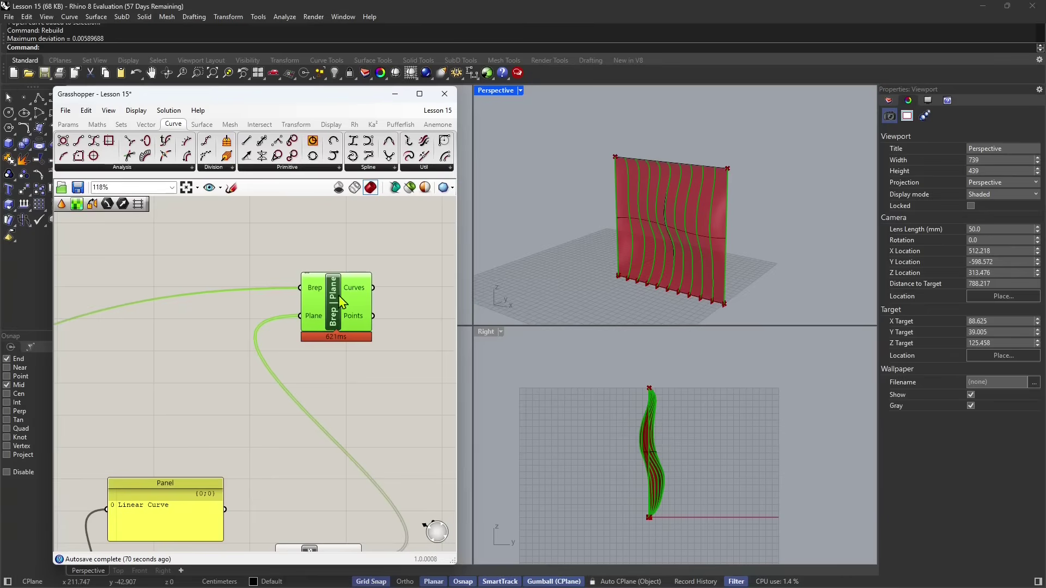
{"action": "mouse_move", "coordinate": [344, 308]}
{"action": "right_mouse_down"}
{"action": "mouse_move", "coordinate": [285, 313]}
{"action": "mouse_move", "coordinate": [376, 314]}
{"action": "mouse_move", "coordinate": [360, 302]}
{"action": "right_mouse_up"}
{"action": "scroll", "coordinate": [378, 337], "scroll_direction": "down", "scroll_amount": 3}
{"action": "left_click_drag", "start_coordinate": [359, 301], "coordinate": [377, 304]}
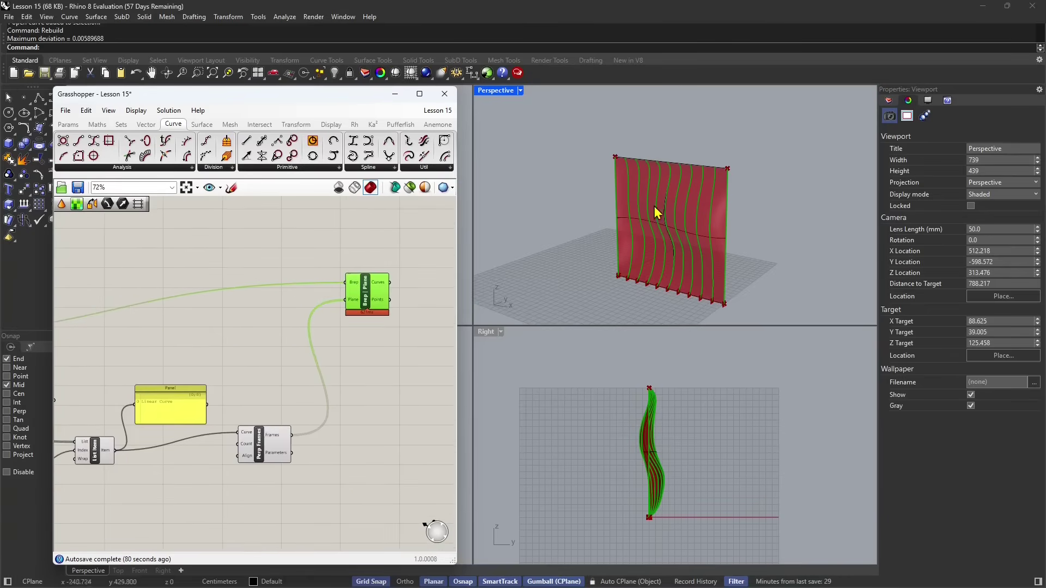
{"action": "left_click_drag", "start_coordinate": [364, 306], "coordinate": [360, 299]}
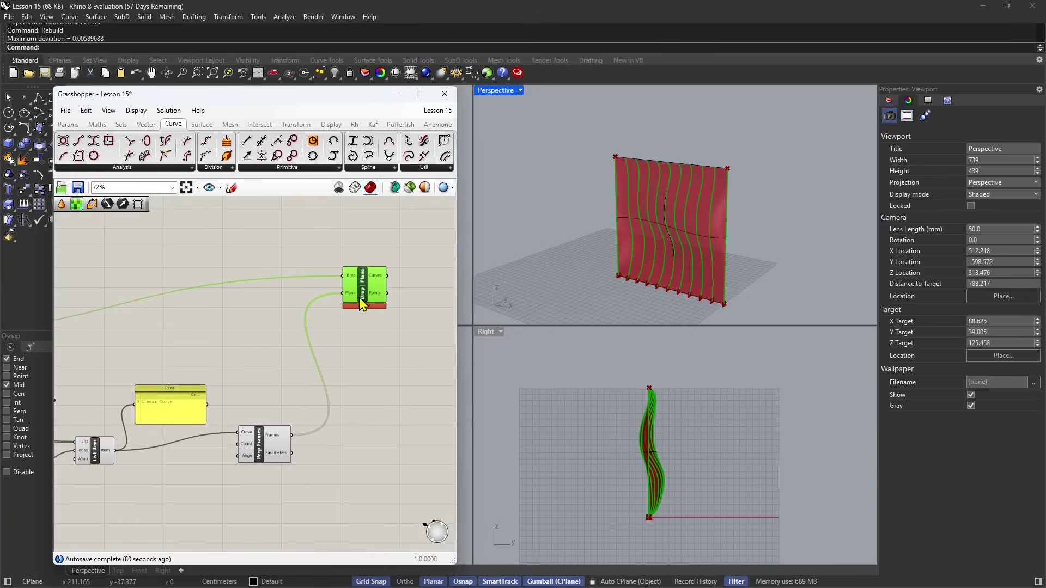
Step: Reposition the Perp Frames component closer to Brep | Plane and examine its frames along the surface's lower edge
{"action": "left_click_drag", "start_coordinate": [260, 460], "coordinate": [305, 436]}
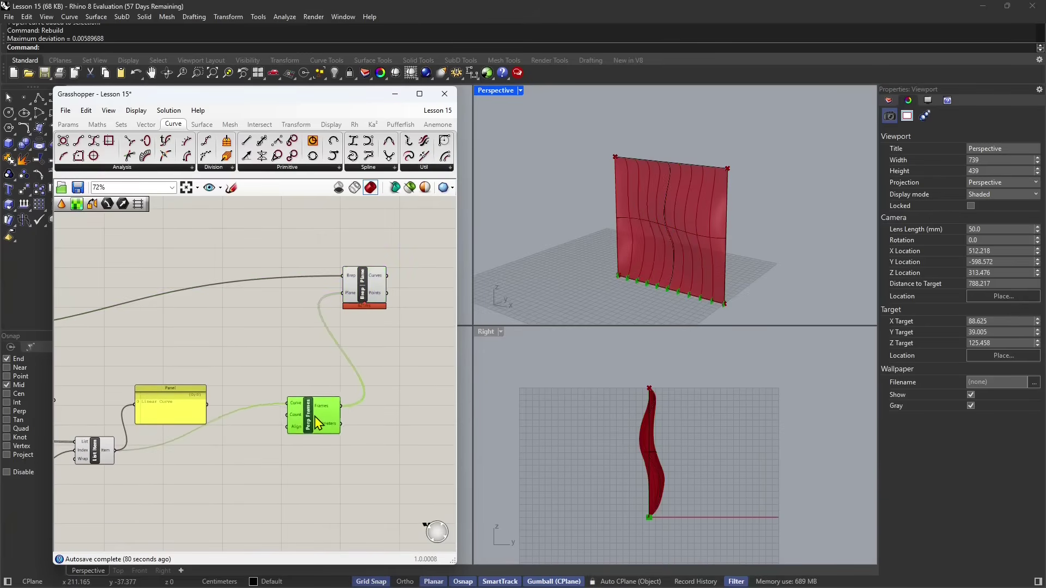
{"action": "scroll", "coordinate": [305, 435], "scroll_direction": "up", "scroll_amount": 4}
{"action": "scroll", "coordinate": [603, 299], "scroll_direction": "up", "scroll_amount": 5}
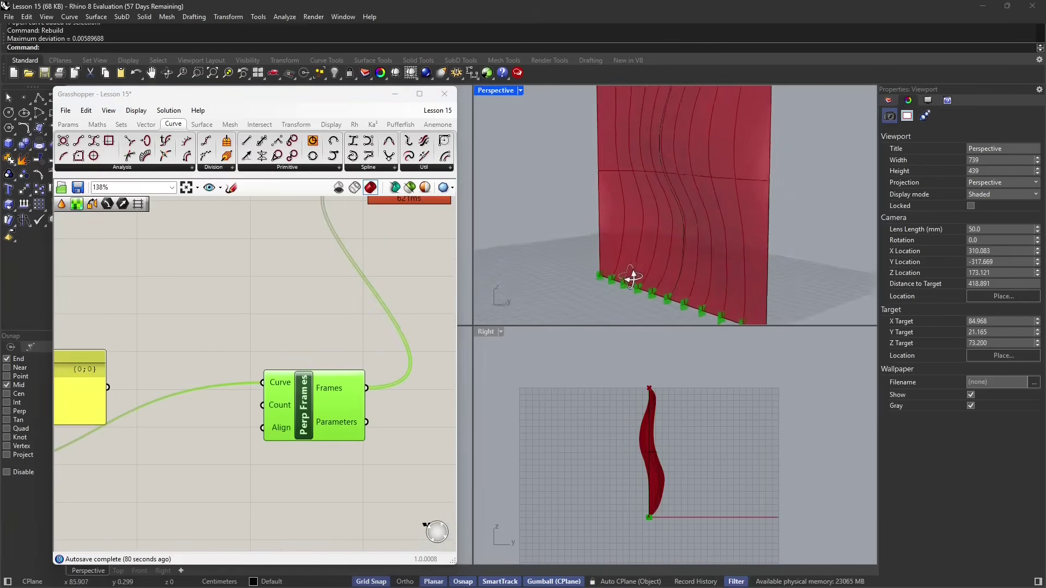
{"action": "right_click_drag", "start_coordinate": [627, 278], "coordinate": [670, 292]}
{"action": "scroll", "coordinate": [656, 296], "scroll_direction": "down", "scroll_amount": 4}
{"action": "scroll", "coordinate": [350, 381], "scroll_direction": "down", "scroll_amount": 5}
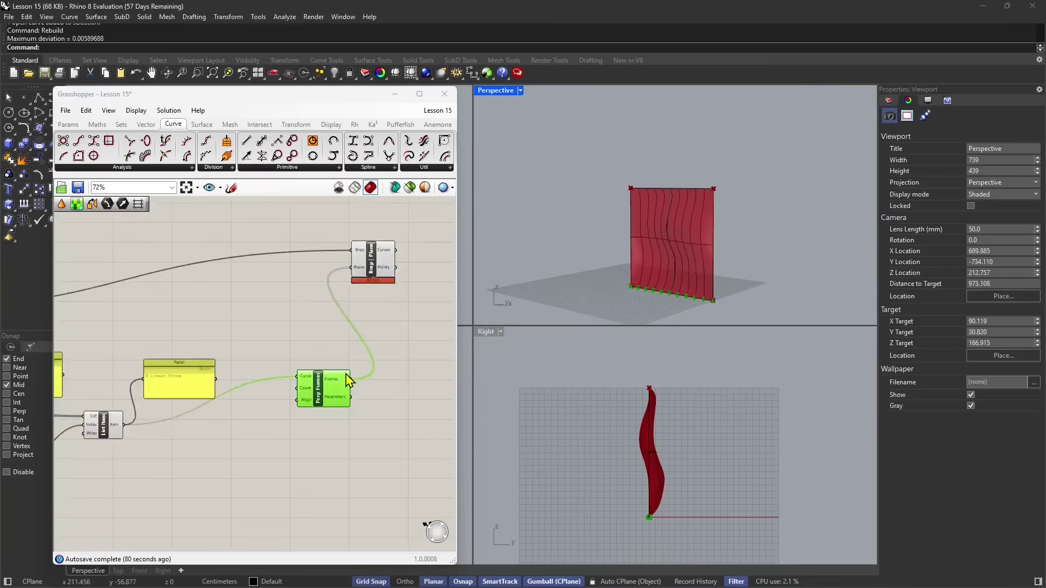
Step: Disconnect the Frames output of Perp Frames from the Plane input of Brep | Plane
{"action": "scroll", "coordinate": [387, 316], "scroll_direction": "up", "scroll_amount": 5}
{"action": "left_click", "coordinate": [376, 263]}
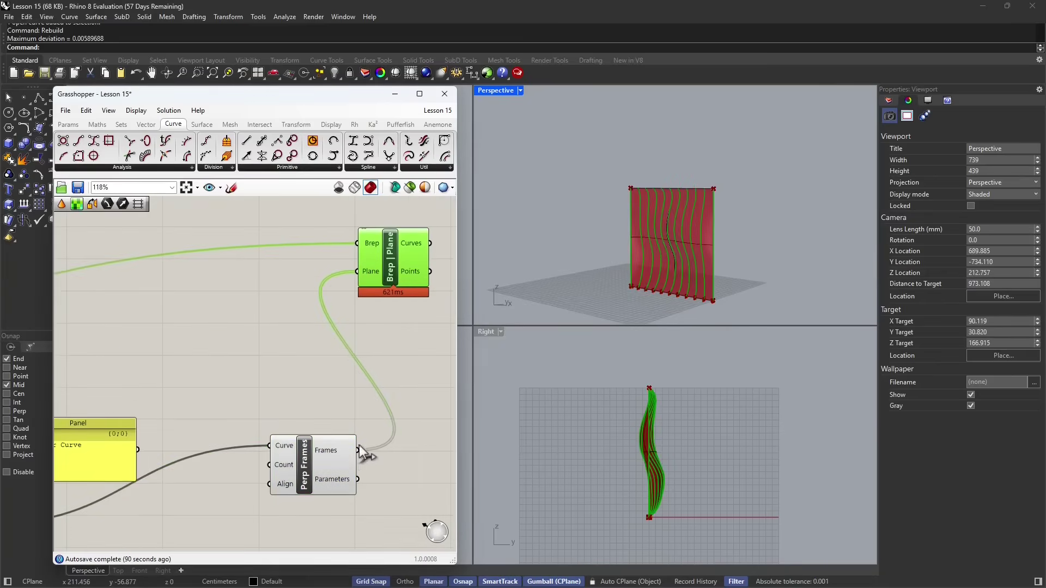
{"action": "left_click_drag", "start_coordinate": [358, 450], "coordinate": [359, 286], "text": "ctrl"}
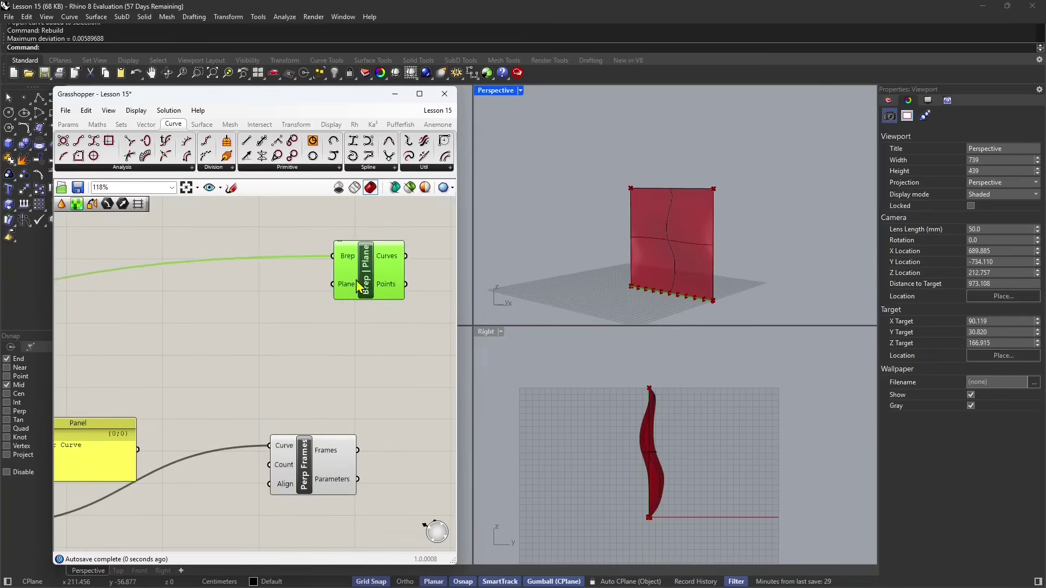
Step: Examine how the Network Surface feeds Brep | Plane and how the surface looks without its section curves
{"action": "scroll", "coordinate": [338, 321], "scroll_direction": "down", "scroll_amount": 6}
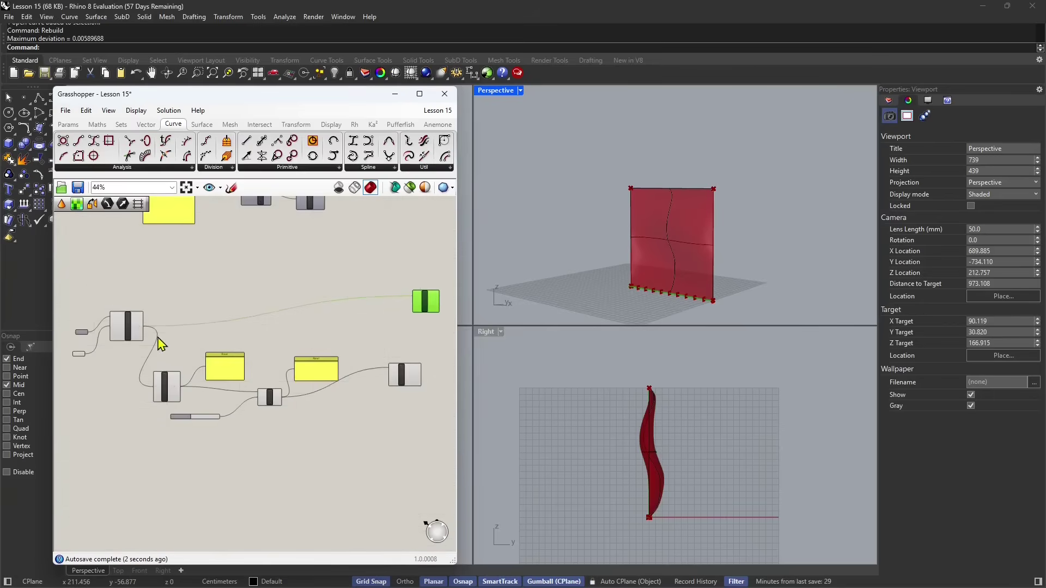
{"action": "left_click", "coordinate": [131, 334]}
{"action": "mouse_move", "coordinate": [434, 308]}
{"action": "left_mouse_down"}
{"action": "mouse_move", "coordinate": [336, 288]}
{"action": "mouse_move", "coordinate": [423, 296]}
{"action": "left_mouse_up"}
{"action": "scroll", "coordinate": [424, 295], "scroll_direction": "up", "scroll_amount": 4}
{"action": "scroll", "coordinate": [406, 314], "scroll_direction": "down", "scroll_amount": 3}
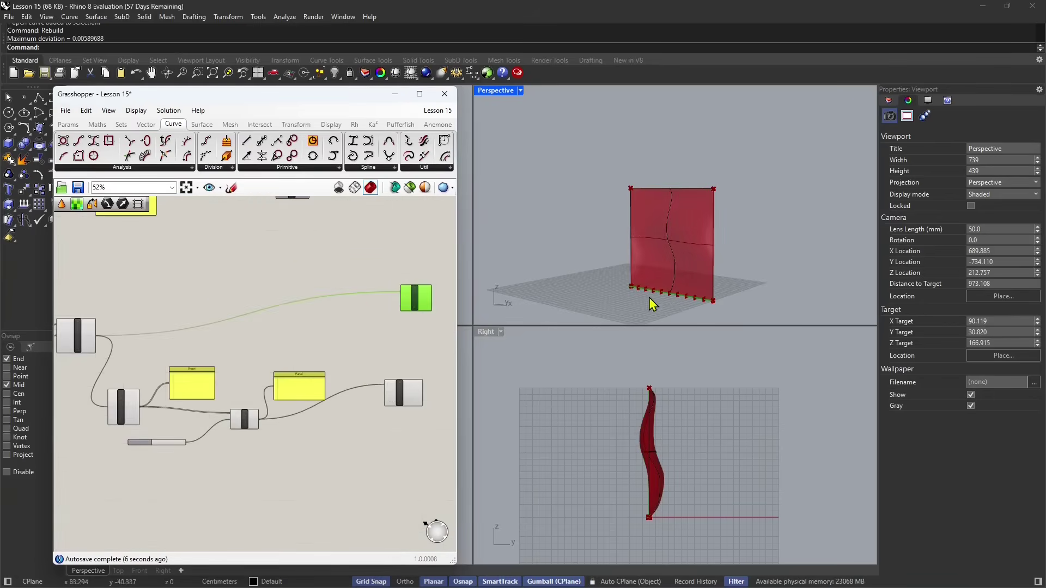
{"action": "scroll", "coordinate": [650, 299], "scroll_direction": "up", "scroll_amount": 5}
{"action": "scroll", "coordinate": [655, 287], "scroll_direction": "down", "scroll_amount": 3}
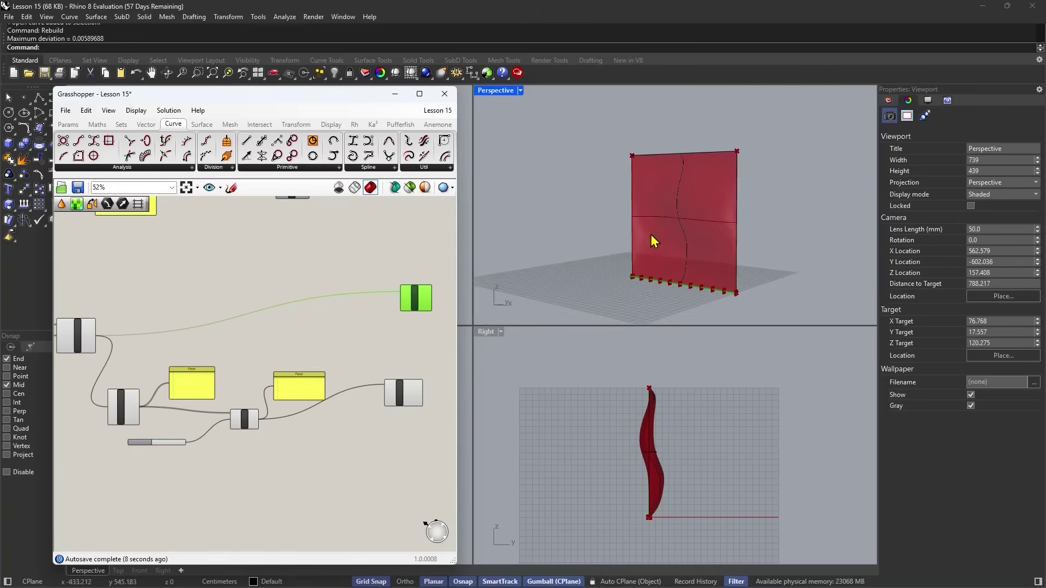
Step: Examine the Perp Frames component and the chain that supplies its edge curve
{"action": "right_click_drag", "start_coordinate": [321, 409], "coordinate": [345, 365]}
{"action": "left_click", "coordinate": [412, 362]}
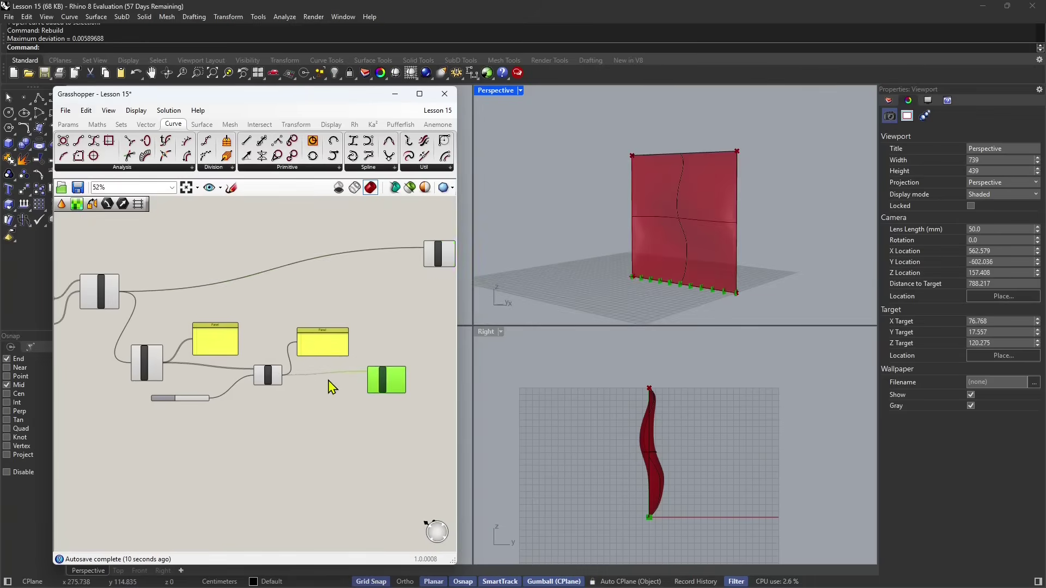
{"action": "scroll", "coordinate": [327, 385], "scroll_direction": "up", "scroll_amount": 4}
{"action": "scroll", "coordinate": [281, 382], "scroll_direction": "down", "scroll_amount": 2}
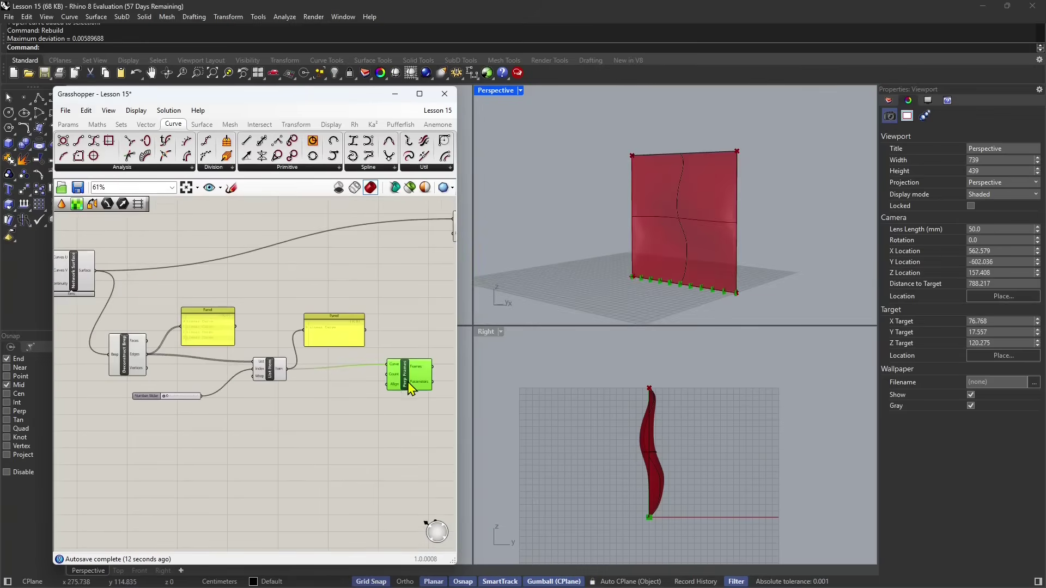
{"action": "scroll", "coordinate": [381, 389], "scroll_direction": "up", "scroll_amount": 2}
{"action": "scroll", "coordinate": [373, 397], "scroll_direction": "down", "scroll_amount": 3}
{"action": "scroll", "coordinate": [194, 302], "scroll_direction": "up", "scroll_amount": 3}
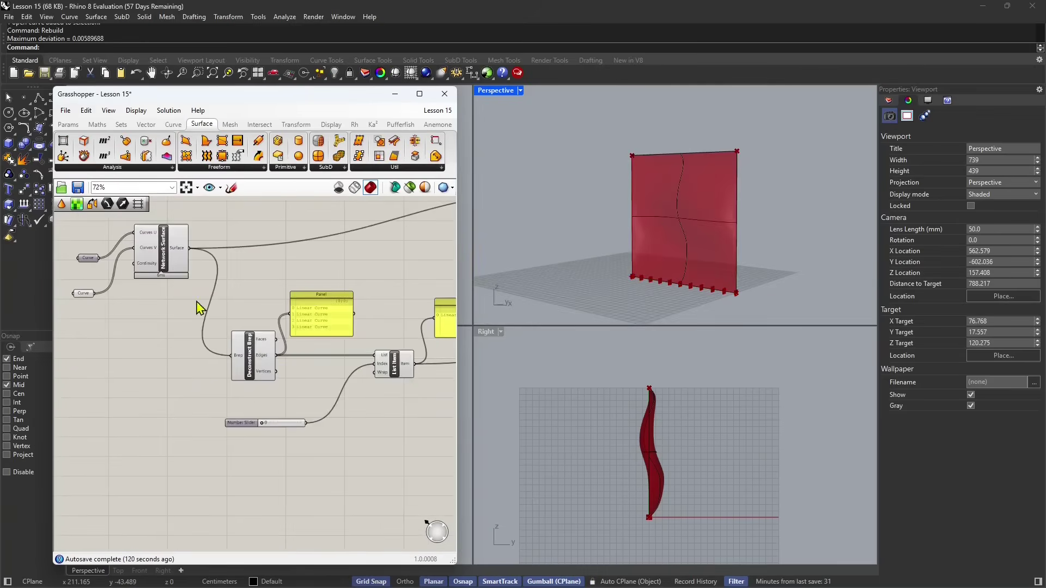
Step: Spread out the two Curve parameters and the Network Surface component to make room before Deconstruct Brep
{"action": "right_click_drag", "start_coordinate": [195, 301], "coordinate": [238, 299]}
{"action": "left_click", "coordinate": [204, 277]}
{"action": "left_click_drag", "start_coordinate": [127, 294], "coordinate": [56, 295]}
{"action": "left_click", "coordinate": [131, 256]}
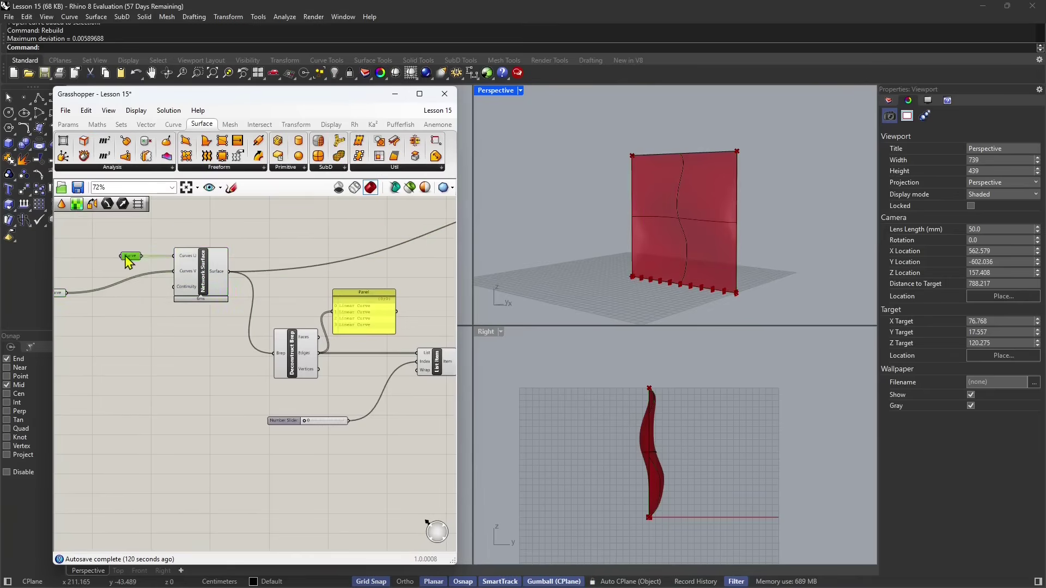
{"action": "left_click_drag", "start_coordinate": [131, 256], "coordinate": [84, 243]}
{"action": "left_click_drag", "start_coordinate": [227, 271], "coordinate": [186, 271]}
Step: Place a second Deconstruct Brep component on the canvas between Network Surface and the existing Deconstruct Brep
{"action": "scroll", "coordinate": [173, 293], "scroll_direction": "up", "scroll_amount": 2}
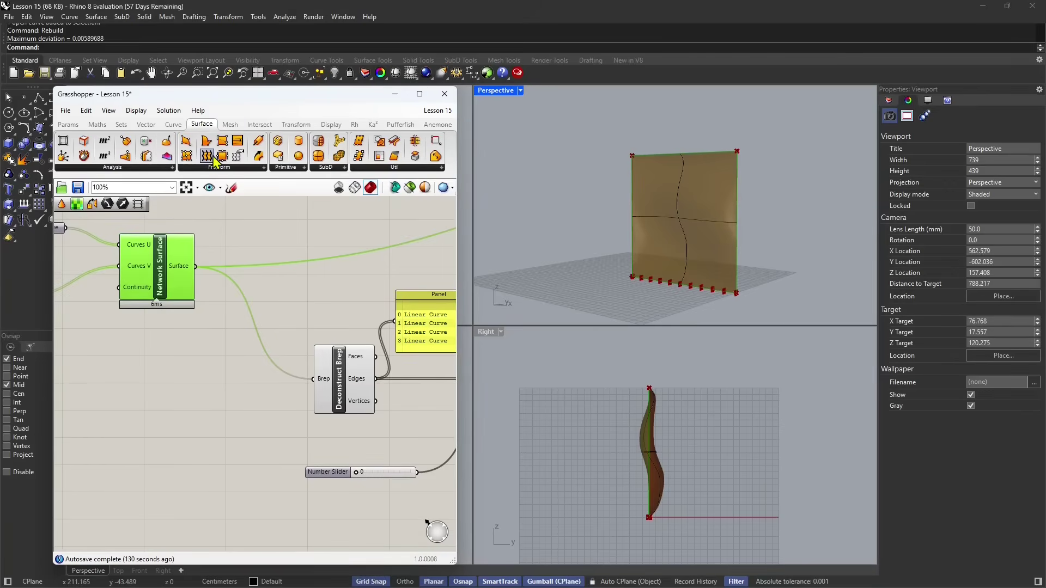
{"action": "left_click", "coordinate": [164, 170]}
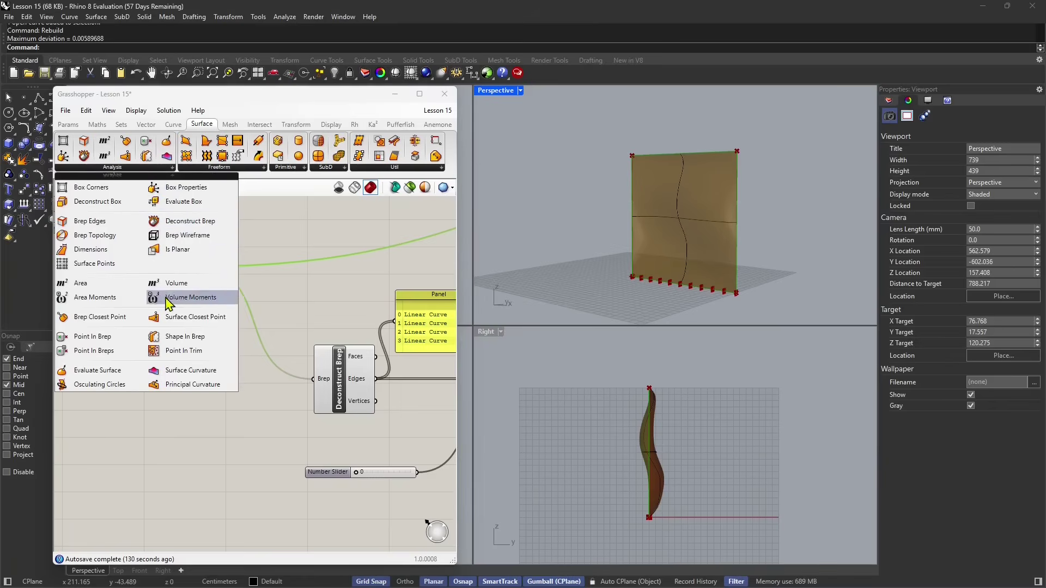
{"action": "left_click_drag", "start_coordinate": [185, 221], "coordinate": [260, 384]}
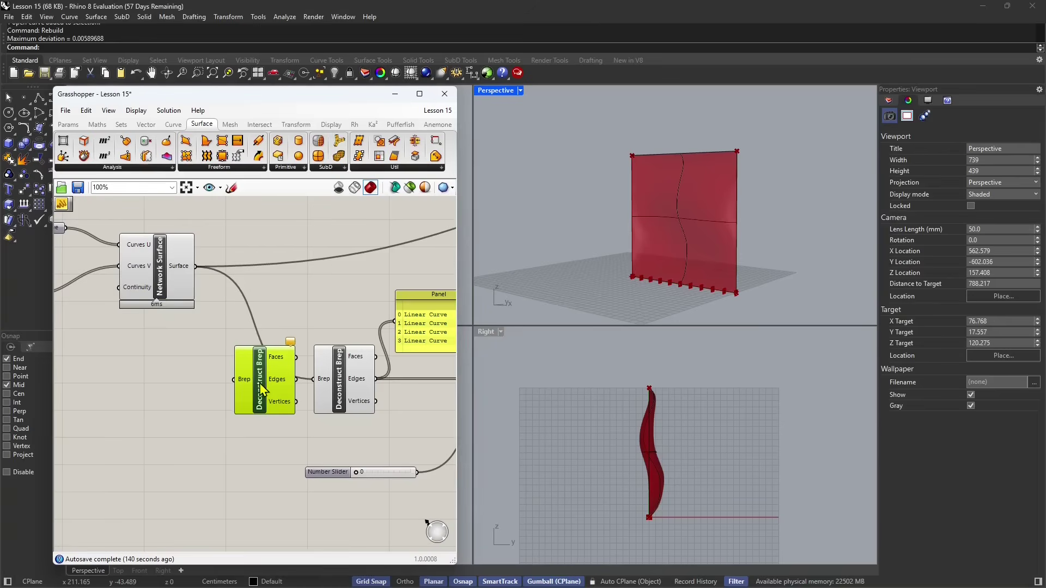
Step: Wire the Network Surface's Surface output into the second Deconstruct Brep and place that component above the original one
{"action": "right_click_drag", "start_coordinate": [319, 394], "coordinate": [277, 380]}
{"action": "left_click_drag", "start_coordinate": [298, 381], "coordinate": [240, 345]}
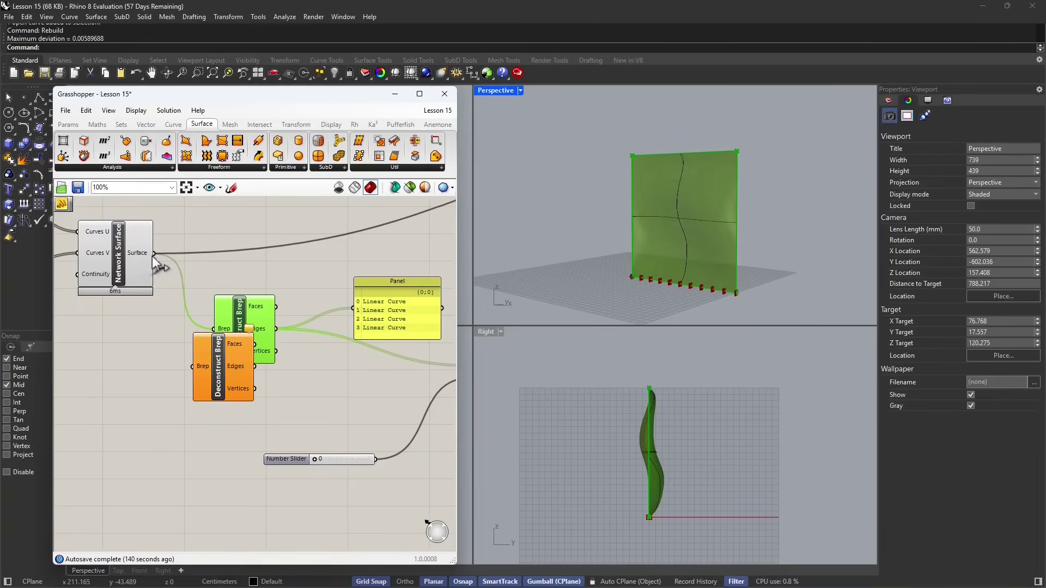
{"action": "left_click_drag", "start_coordinate": [154, 253], "coordinate": [248, 339]}
{"action": "scroll", "coordinate": [235, 420], "scroll_direction": "up", "scroll_amount": 1}
{"action": "scroll", "coordinate": [235, 406], "scroll_direction": "down", "scroll_amount": 5}
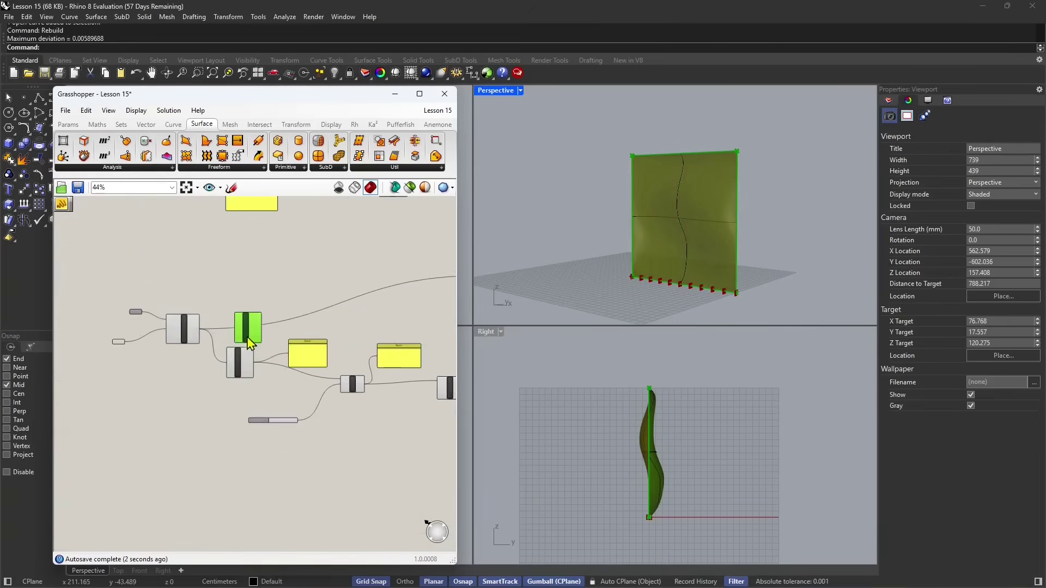
{"action": "scroll", "coordinate": [246, 327], "scroll_direction": "up", "scroll_amount": 5}
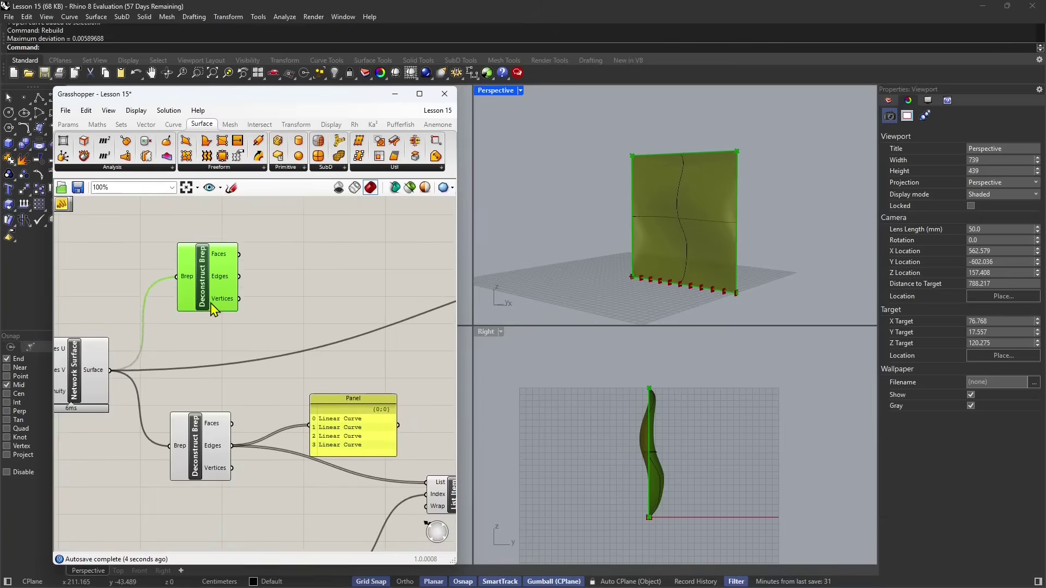
{"action": "left_click_drag", "start_coordinate": [212, 309], "coordinate": [211, 311]}
{"action": "scroll", "coordinate": [204, 327], "scroll_direction": "down", "scroll_amount": 2}
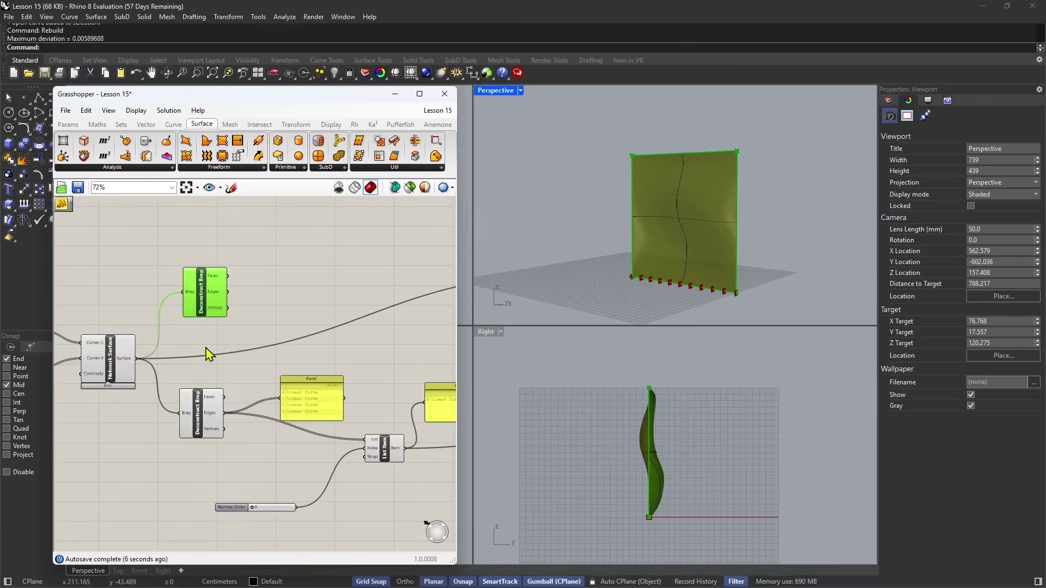
Step: Feed the edge list Panel from the upper Deconstruct Brep's Edges output and move it closer to that component
{"action": "left_click", "coordinate": [313, 415]}
{"action": "scroll", "coordinate": [298, 384], "scroll_direction": "up", "scroll_amount": 2}
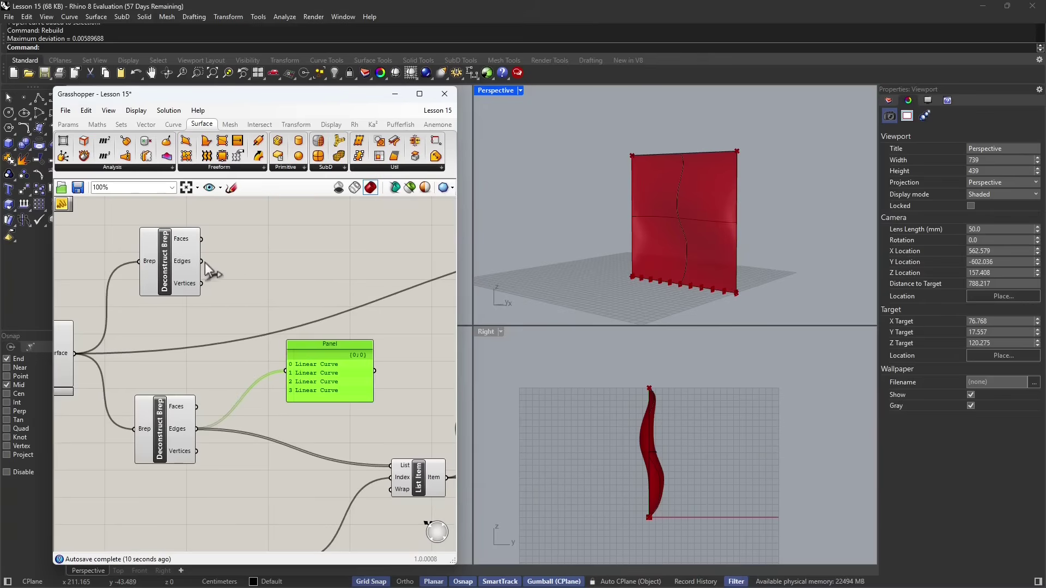
{"action": "left_click_drag", "start_coordinate": [202, 261], "coordinate": [283, 313]}
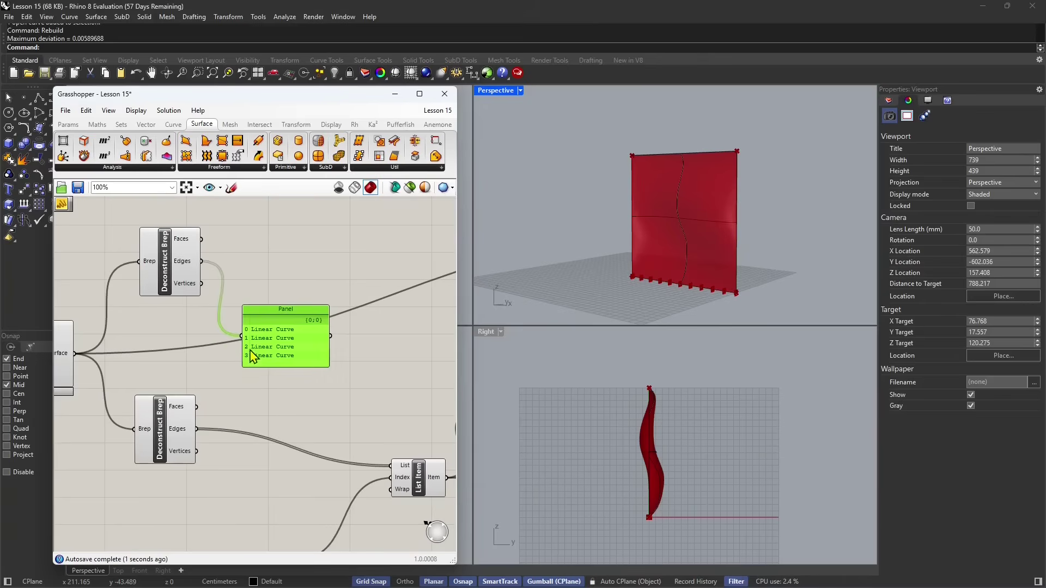
{"action": "right_click_drag", "start_coordinate": [249, 349], "coordinate": [283, 345]}
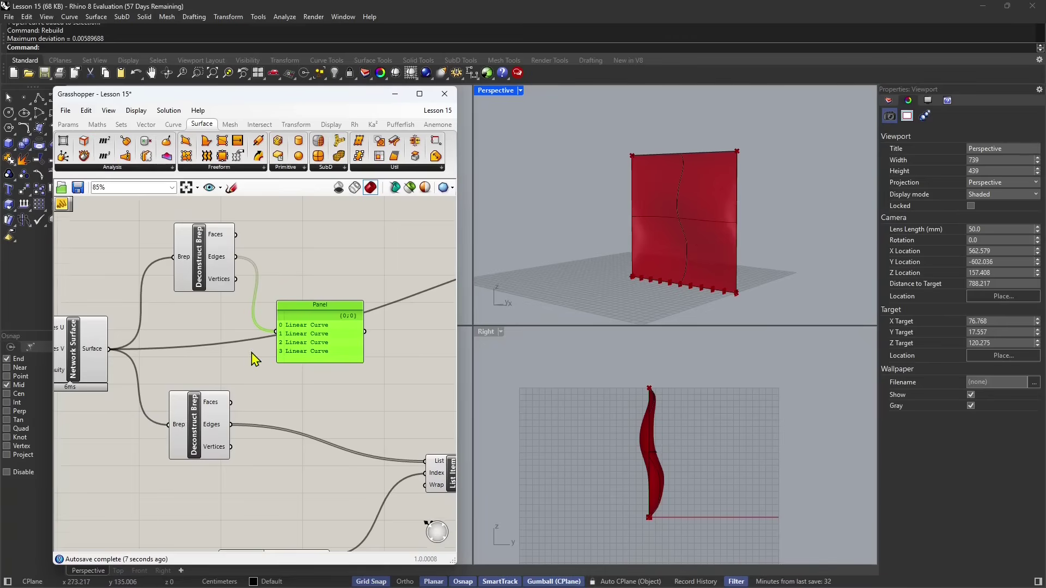
{"action": "scroll", "coordinate": [302, 379], "scroll_direction": "up", "scroll_amount": 1}
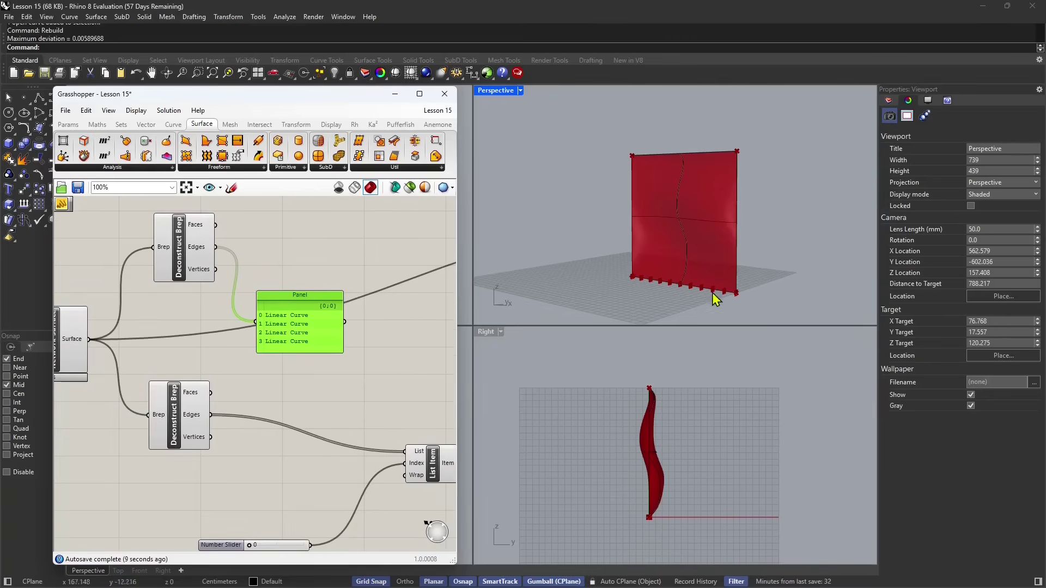
{"action": "scroll", "coordinate": [260, 399], "scroll_direction": "down", "scroll_amount": 1}
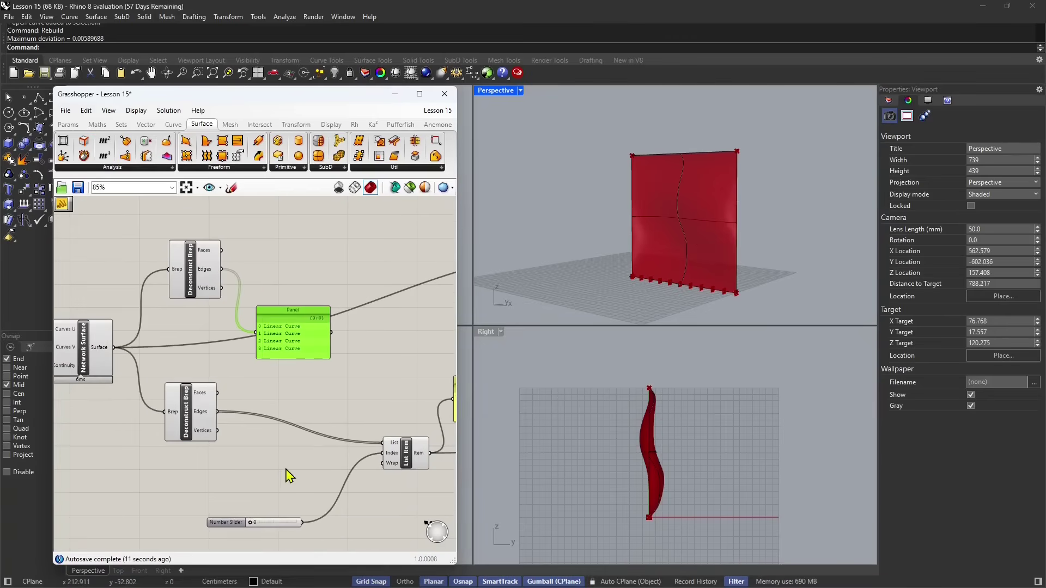
Step: Move the existing List Item and its index Number Slider closer to the lower Deconstruct Brep
{"action": "right_click_drag", "start_coordinate": [319, 464], "coordinate": [256, 423]}
{"action": "left_click_drag", "start_coordinate": [349, 441], "coordinate": [254, 423]}
{"action": "scroll", "coordinate": [254, 422], "scroll_direction": "up", "scroll_amount": 3}
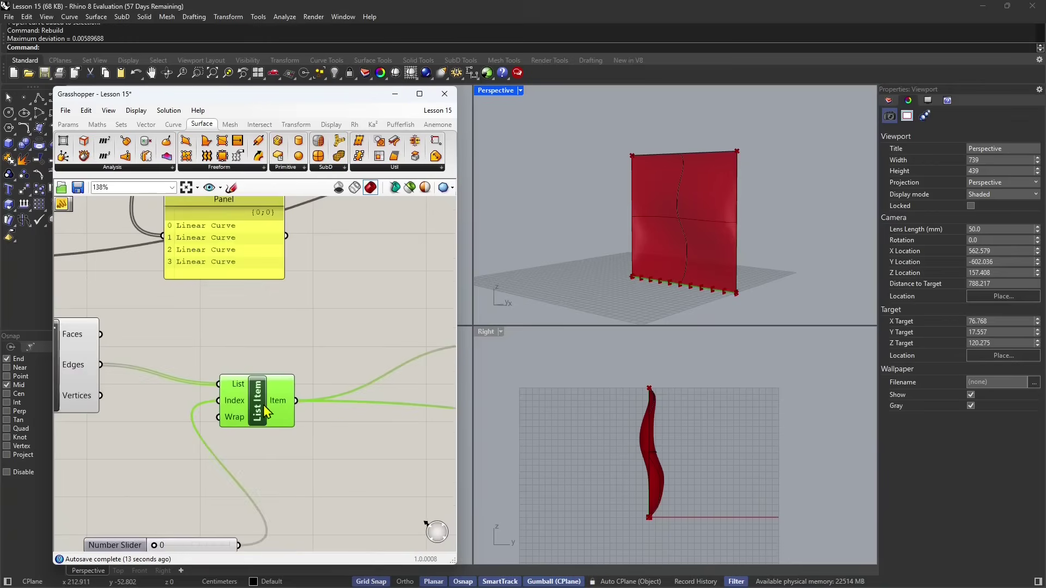
{"action": "right_click_drag", "start_coordinate": [267, 441], "coordinate": [301, 370]}
{"action": "left_click", "coordinate": [238, 448]}
{"action": "left_click_drag", "start_coordinate": [236, 445], "coordinate": [236, 459]}
{"action": "scroll", "coordinate": [237, 459], "scroll_direction": "down", "scroll_amount": 7}
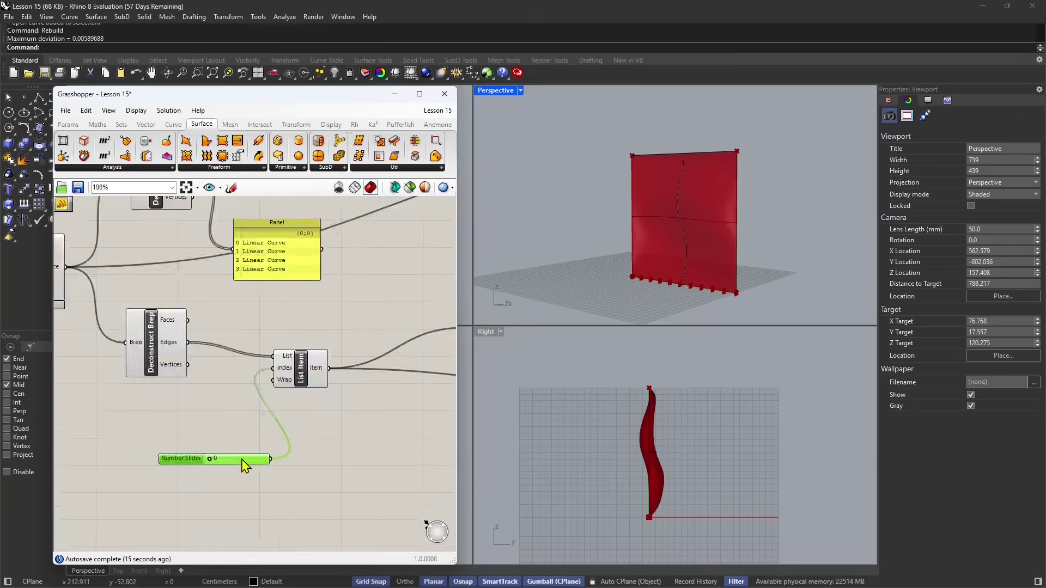
{"action": "right_click_drag", "start_coordinate": [243, 333], "coordinate": [258, 376]}
{"action": "scroll", "coordinate": [258, 375], "scroll_direction": "up", "scroll_amount": 4}
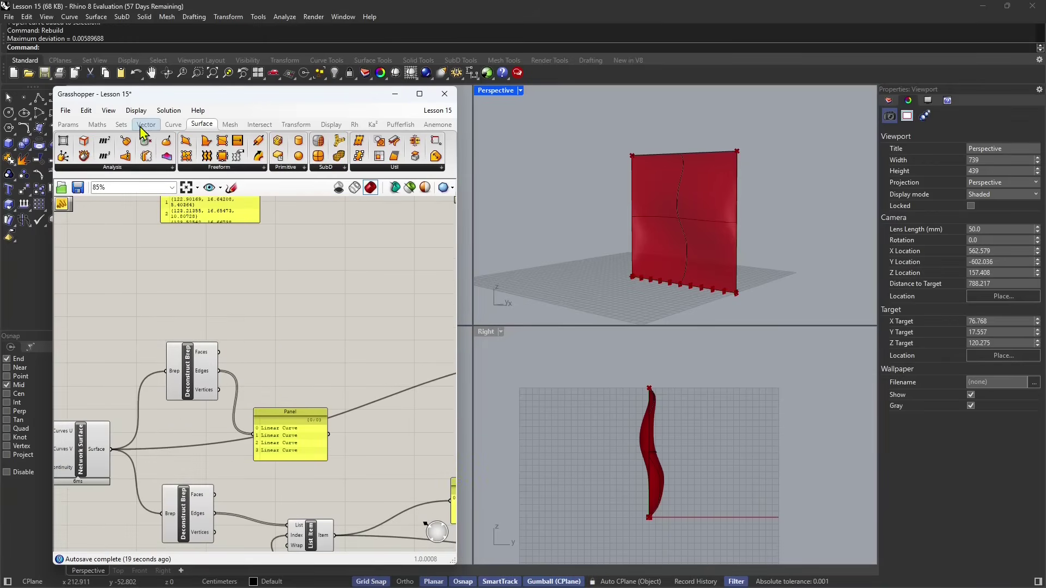
Step: Place a second List Item component on the canvas beside the upper Deconstruct Brep
{"action": "left_click", "coordinate": [103, 125]}
{"action": "left_click", "coordinate": [117, 125]}
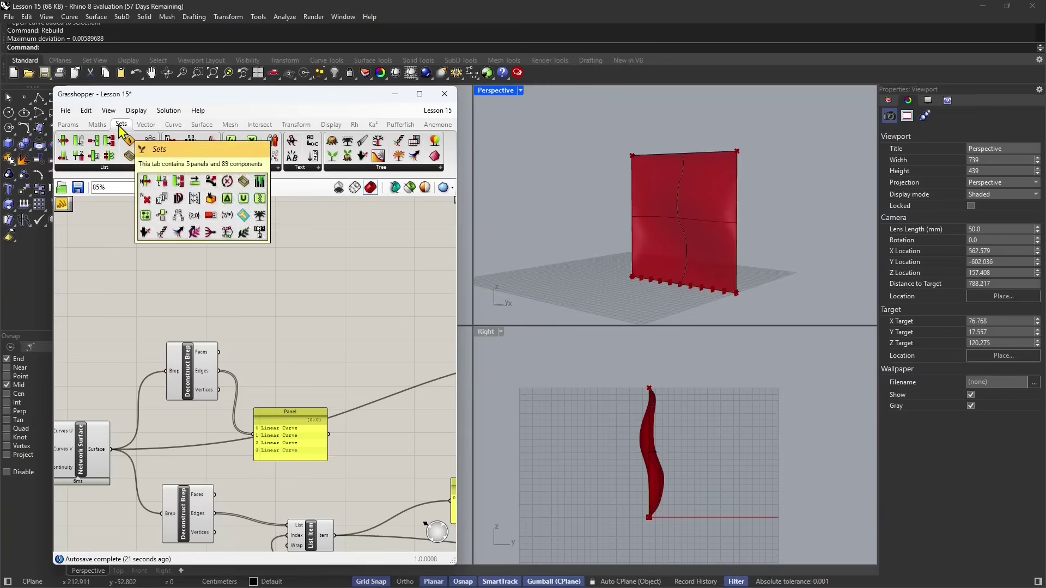
{"action": "left_click", "coordinate": [127, 169]}
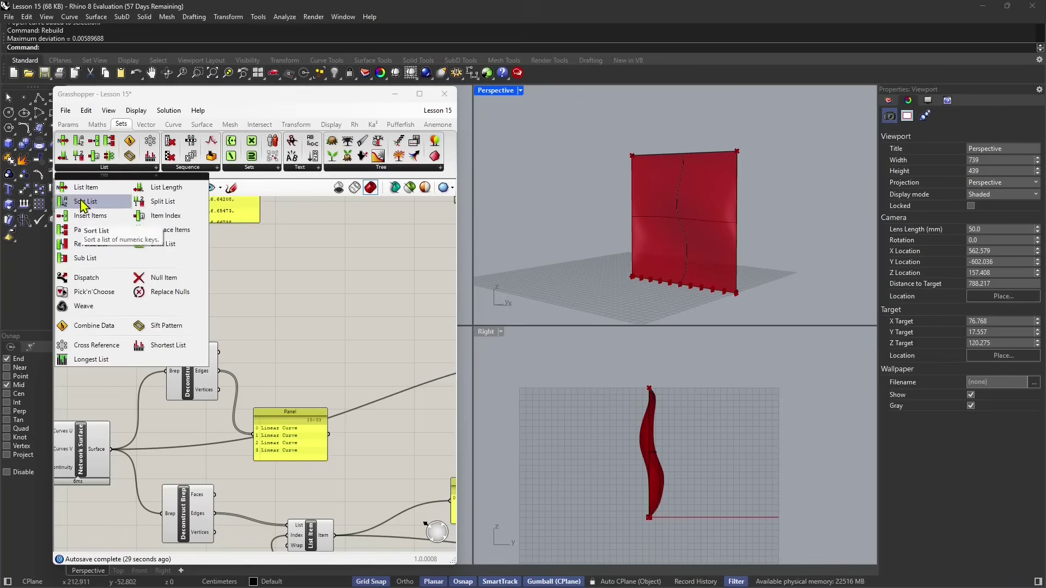
{"action": "left_click_drag", "start_coordinate": [85, 188], "coordinate": [300, 331]}
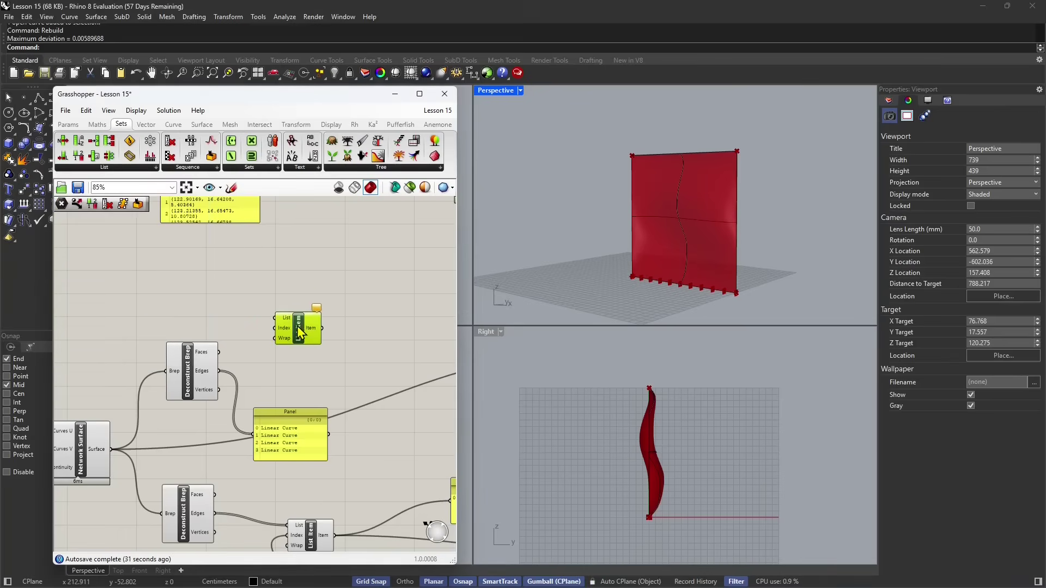
{"action": "left_click_drag", "start_coordinate": [296, 441], "coordinate": [296, 429]}
{"action": "scroll", "coordinate": [268, 379], "scroll_direction": "up", "scroll_amount": 3}
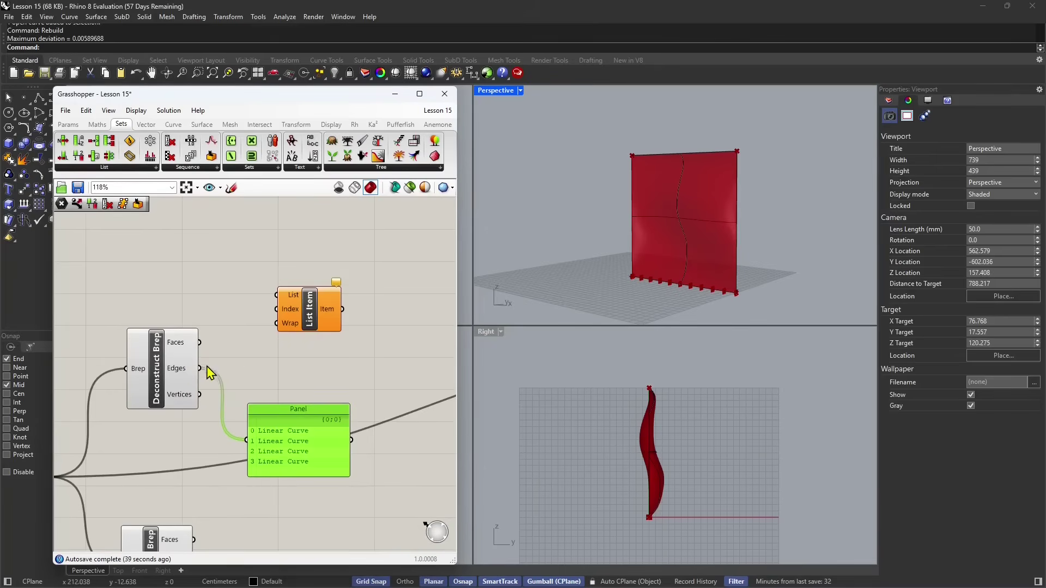
Step: Connect the upper Deconstruct Brep's Edges output to the new List Item's List input and spread the component and Panel apart
{"action": "left_click_drag", "start_coordinate": [242, 335], "coordinate": [354, 321]}
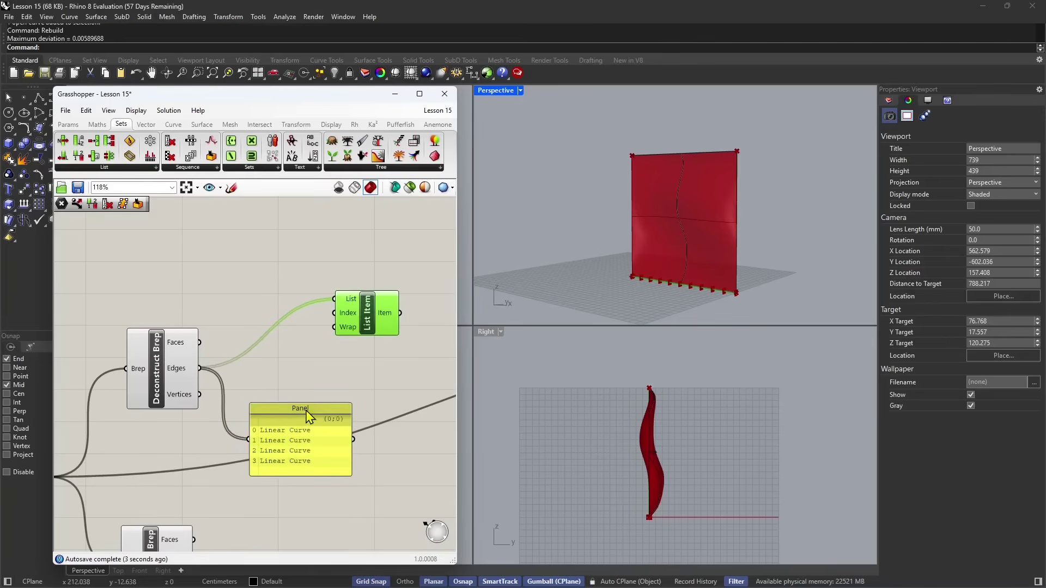
{"action": "left_click_drag", "start_coordinate": [307, 415], "coordinate": [328, 433]}
{"action": "left_click", "coordinate": [355, 321]}
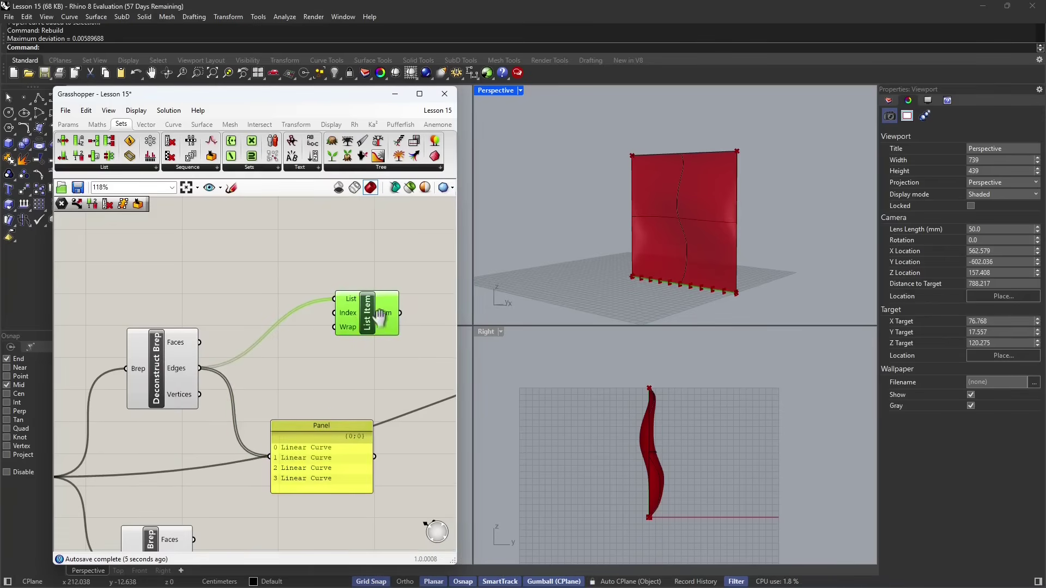
{"action": "right_click_drag", "start_coordinate": [408, 325], "coordinate": [297, 322]}
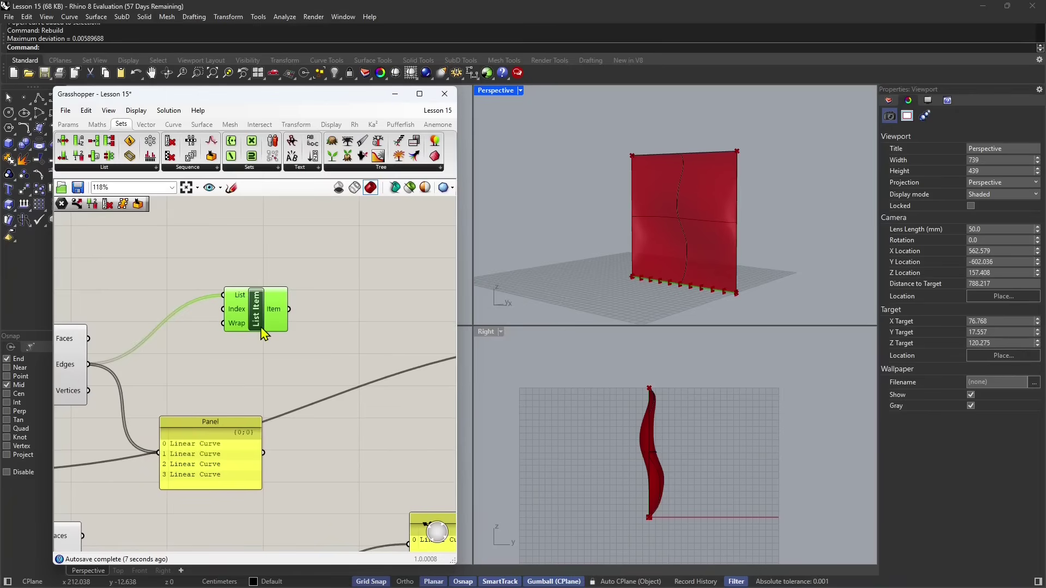
{"action": "left_click_drag", "start_coordinate": [262, 333], "coordinate": [294, 331]}
{"action": "right_click_drag", "start_coordinate": [254, 326], "coordinate": [305, 327]}
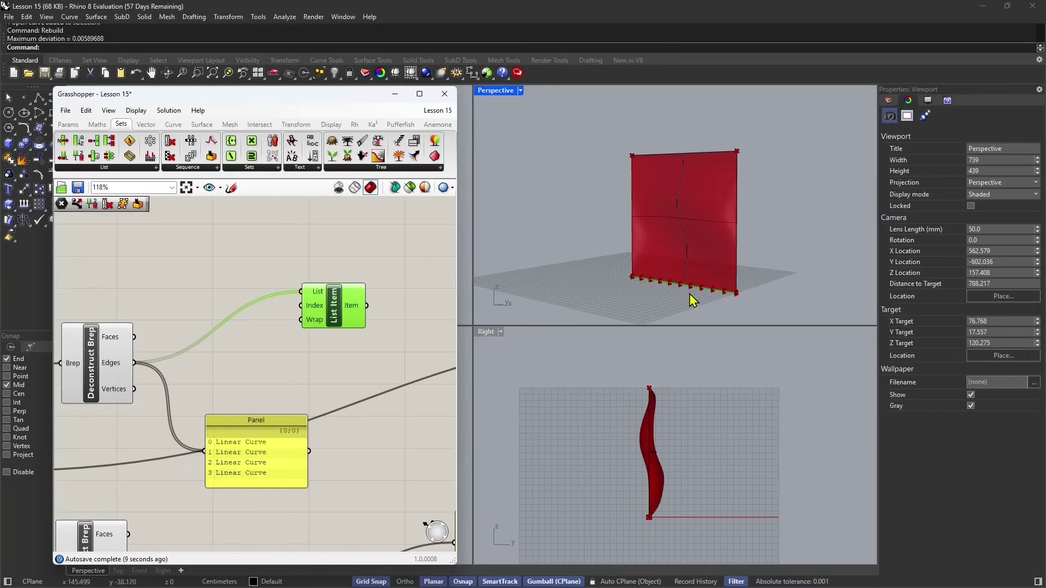
{"action": "scroll", "coordinate": [691, 300], "scroll_direction": "up", "scroll_amount": 5}
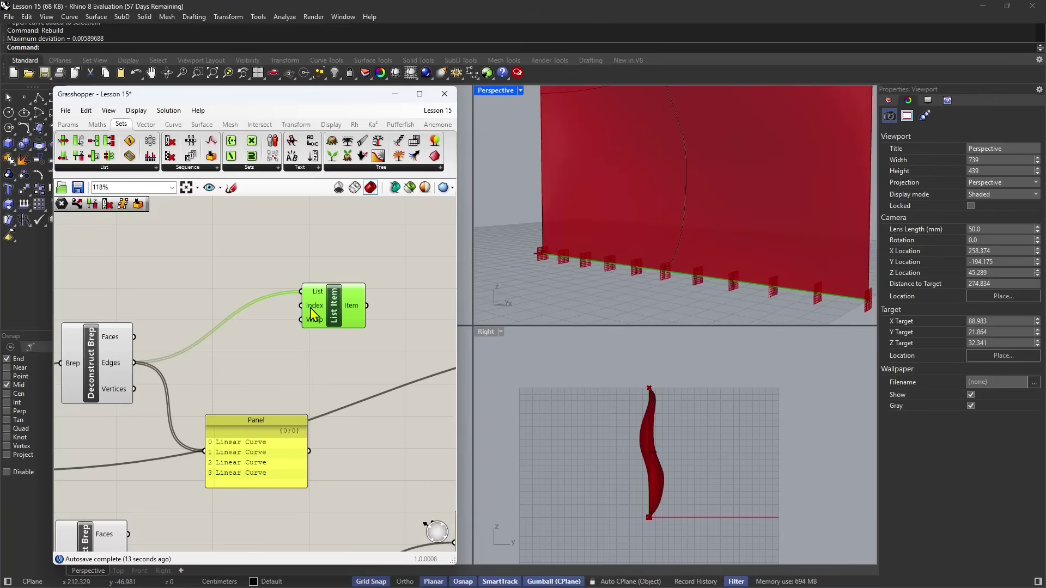
Step: Duplicate the Number Slider, wire the copy into the new List Item's Index input and set it to 2
{"action": "scroll", "coordinate": [270, 343], "scroll_direction": "down", "scroll_amount": 4}
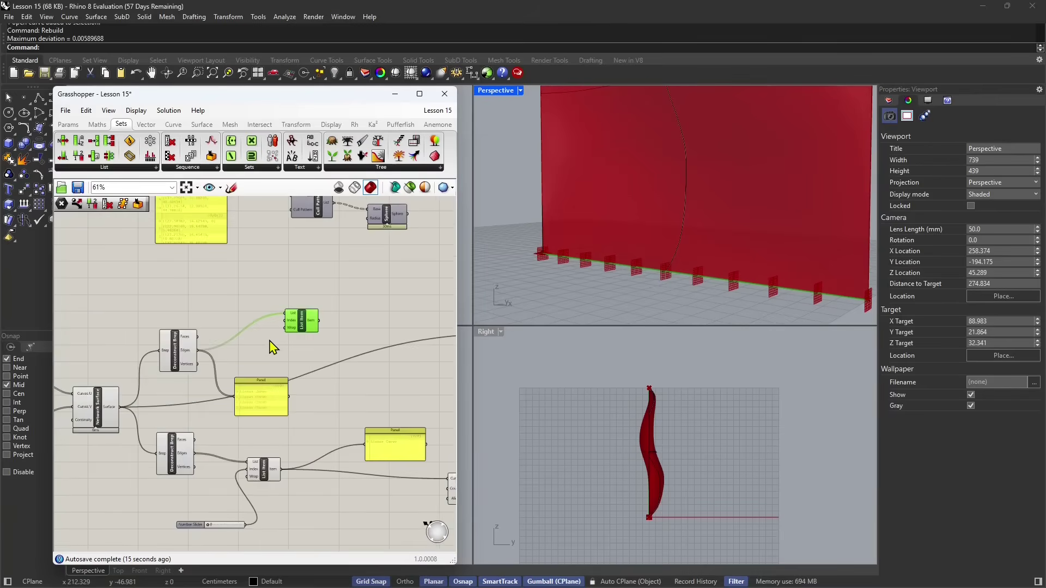
{"action": "right_click_drag", "start_coordinate": [269, 346], "coordinate": [294, 289]}
{"action": "scroll", "coordinate": [247, 464], "scroll_direction": "up", "scroll_amount": 3}
{"action": "left_click", "coordinate": [242, 456]}
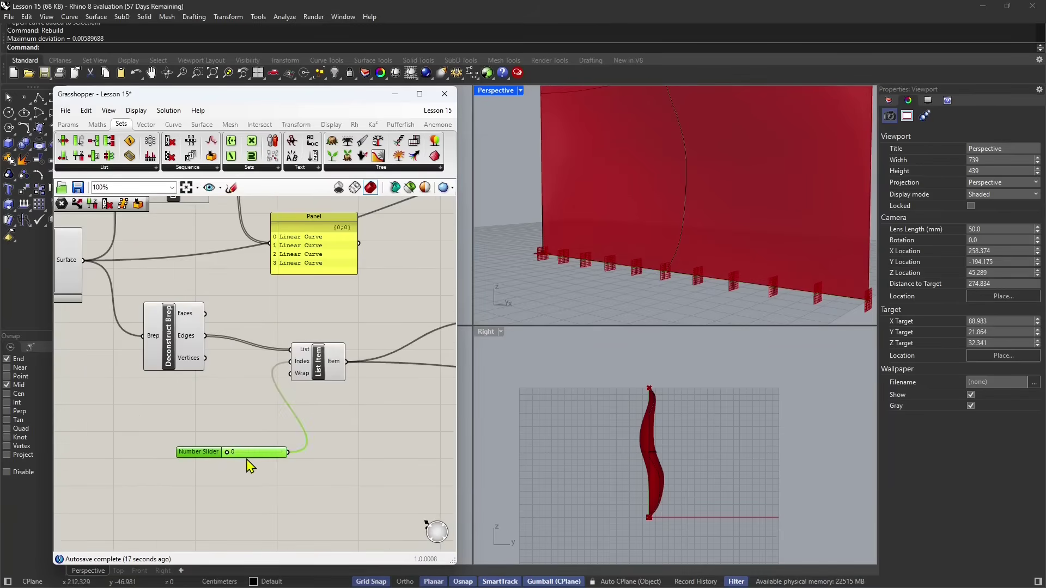
{"action": "left_click_drag", "start_coordinate": [217, 456], "coordinate": [266, 268]}
{"action": "right_click_drag", "start_coordinate": [266, 268], "coordinate": [258, 401]}
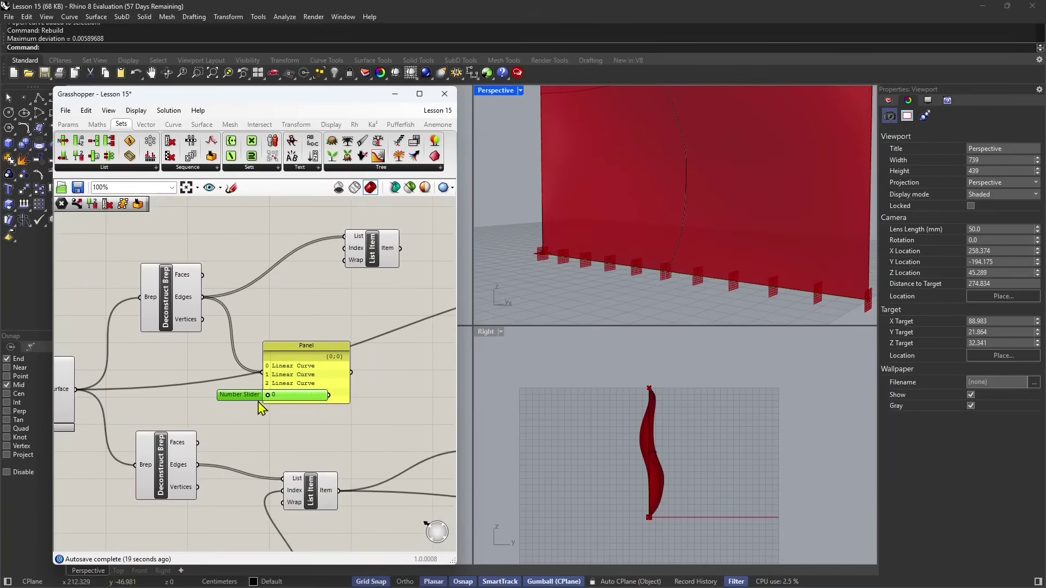
{"action": "left_click_drag", "start_coordinate": [258, 402], "coordinate": [343, 255]}
{"action": "left_click_drag", "start_coordinate": [221, 300], "coordinate": [316, 311]}
{"action": "scroll", "coordinate": [343, 333], "scroll_direction": "down", "scroll_amount": 1}
Step: Examine in the Perspective viewport which surface edge the new List Item picks
{"action": "scroll", "coordinate": [619, 245], "scroll_direction": "down", "scroll_amount": 10}
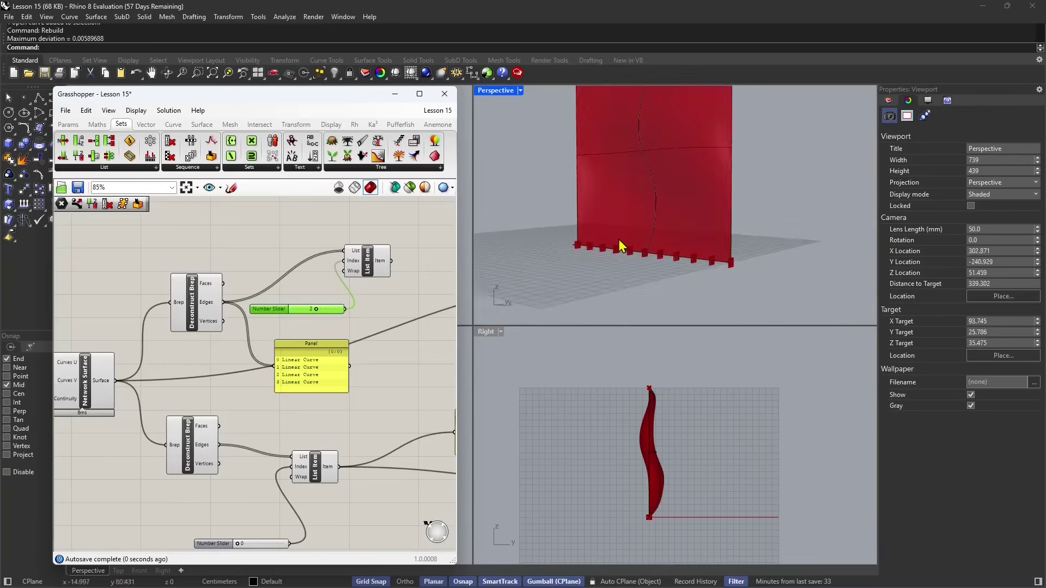
{"action": "scroll", "coordinate": [625, 183], "scroll_direction": "up", "scroll_amount": 4}
{"action": "left_click", "coordinate": [383, 273]}
{"action": "scroll", "coordinate": [556, 201], "scroll_direction": "up", "scroll_amount": 3}
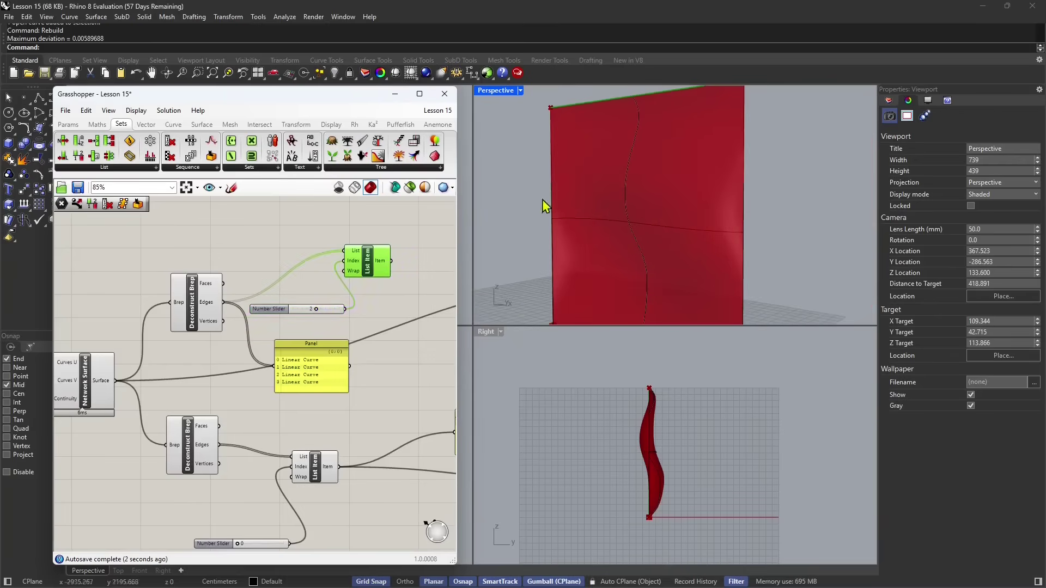
{"action": "scroll", "coordinate": [542, 200], "scroll_direction": "down", "scroll_amount": 3}
{"action": "scroll", "coordinate": [314, 313], "scroll_direction": "up", "scroll_amount": 1}
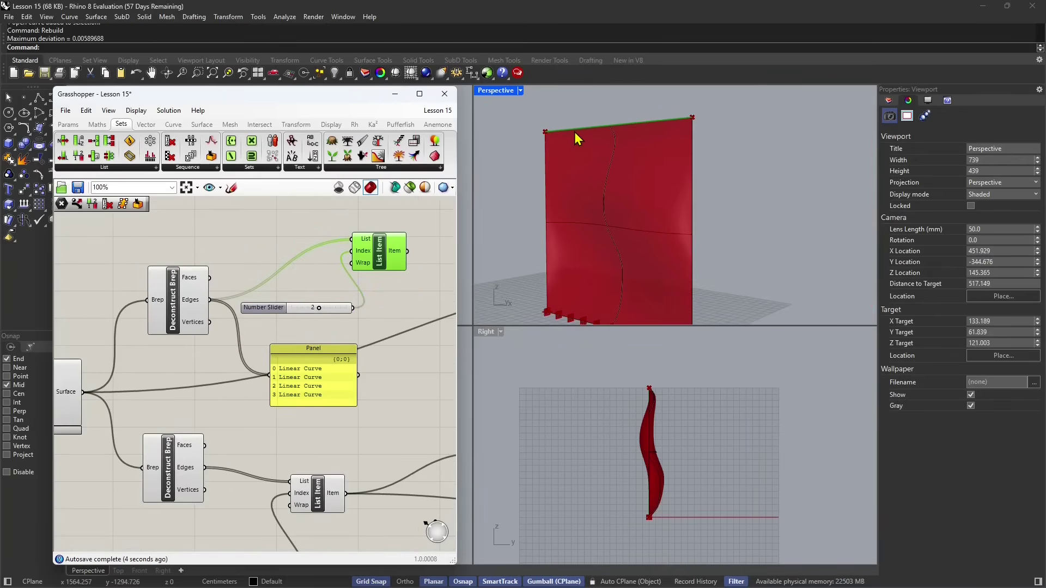
{"action": "scroll", "coordinate": [302, 270], "scroll_direction": "down", "scroll_amount": 2}
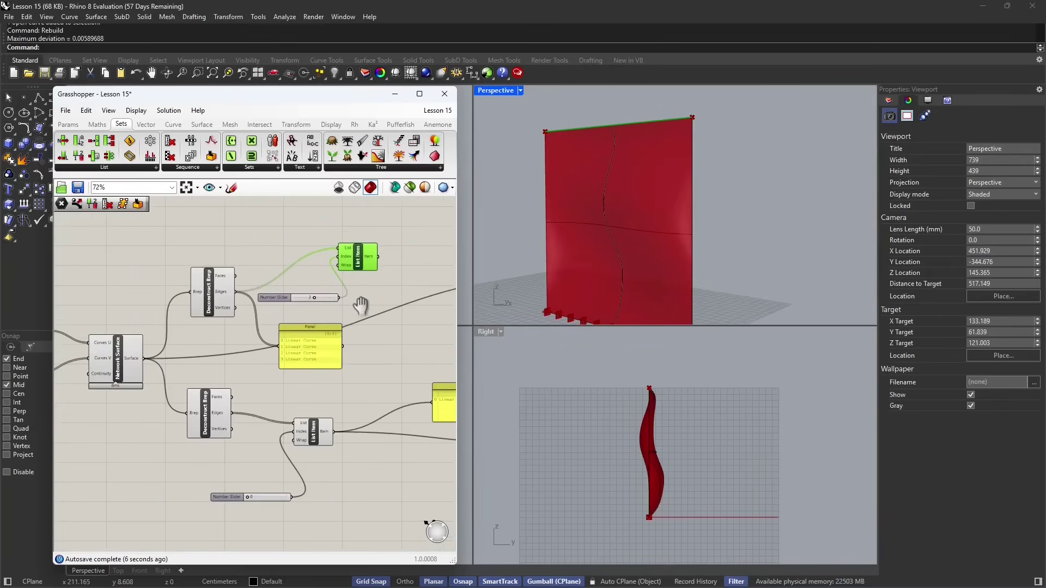
Step: Examine the lower List Item, its index slider and the Panel that reads its output
{"action": "right_click_drag", "start_coordinate": [361, 306], "coordinate": [224, 296]}
{"action": "scroll", "coordinate": [264, 264], "scroll_direction": "down", "scroll_amount": 2}
{"action": "scroll", "coordinate": [261, 363], "scroll_direction": "up", "scroll_amount": 1}
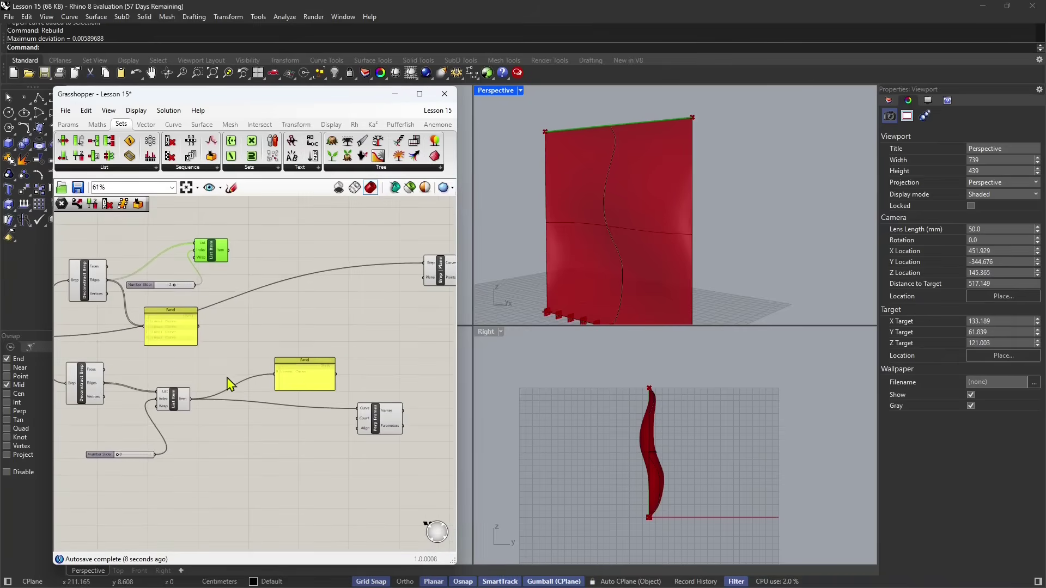
{"action": "left_click", "coordinate": [141, 455]}
{"action": "left_click", "coordinate": [173, 400]}
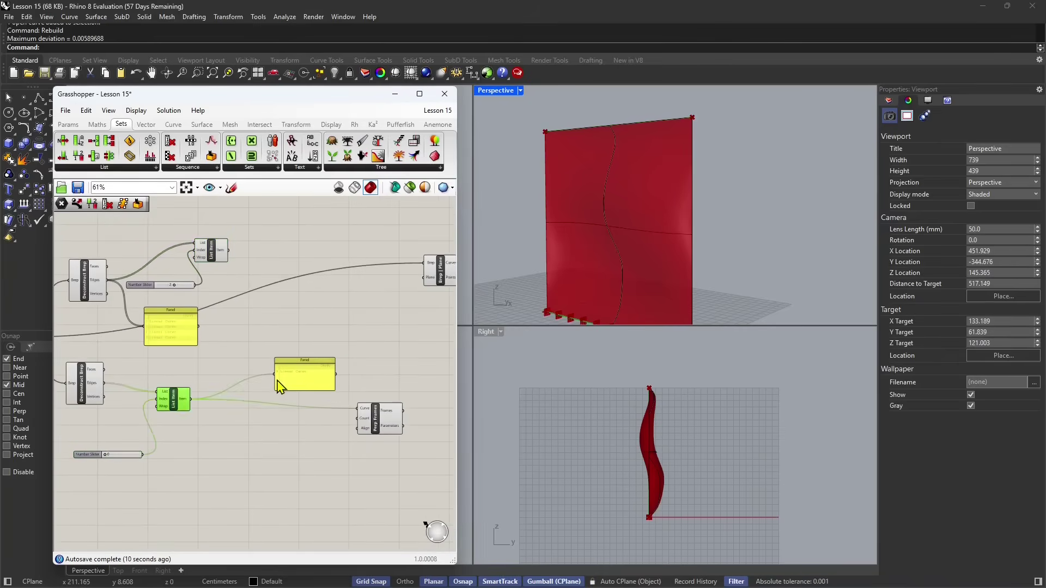
{"action": "left_click", "coordinate": [288, 376]}
{"action": "scroll", "coordinate": [288, 377], "scroll_direction": "up", "scroll_amount": 4}
{"action": "scroll", "coordinate": [265, 396], "scroll_direction": "down", "scroll_amount": 2}
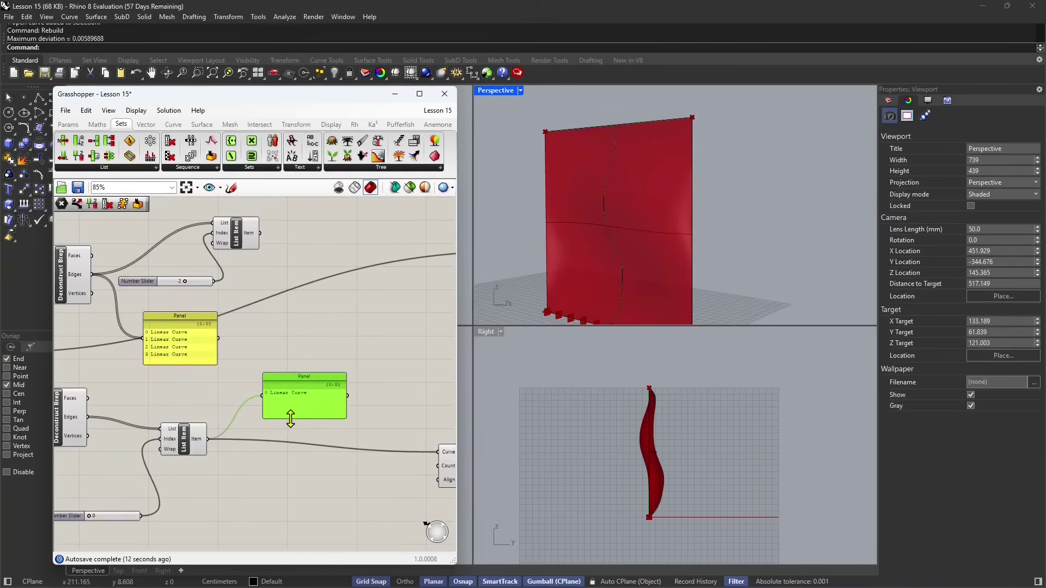
{"action": "right_click_drag", "start_coordinate": [140, 501], "coordinate": [151, 494]}
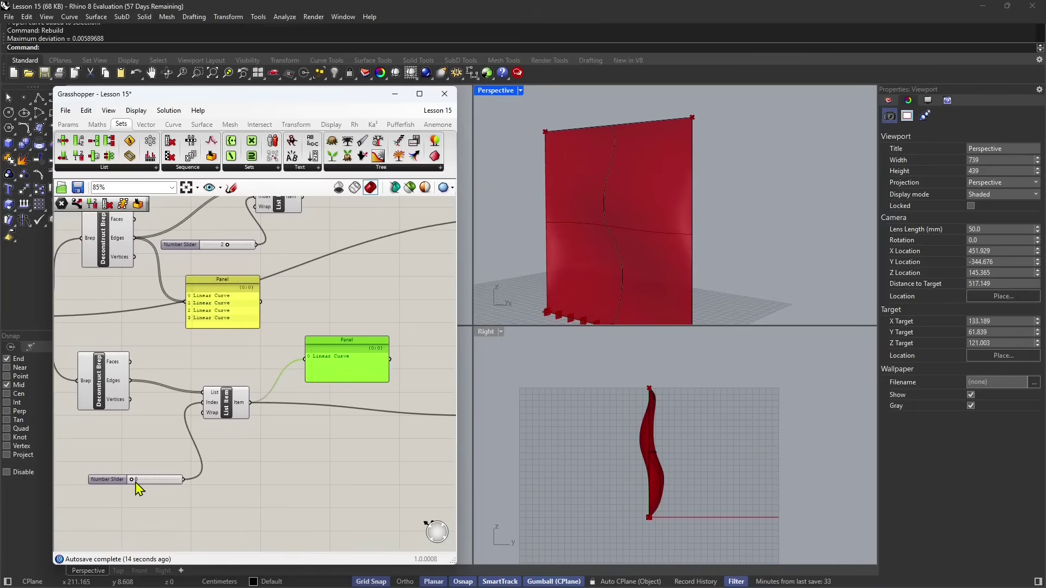
Step: Set the Number Slider driving the lower List Item's Index to 2 and check its output Panel
{"action": "left_click_drag", "start_coordinate": [133, 481], "coordinate": [153, 482]}
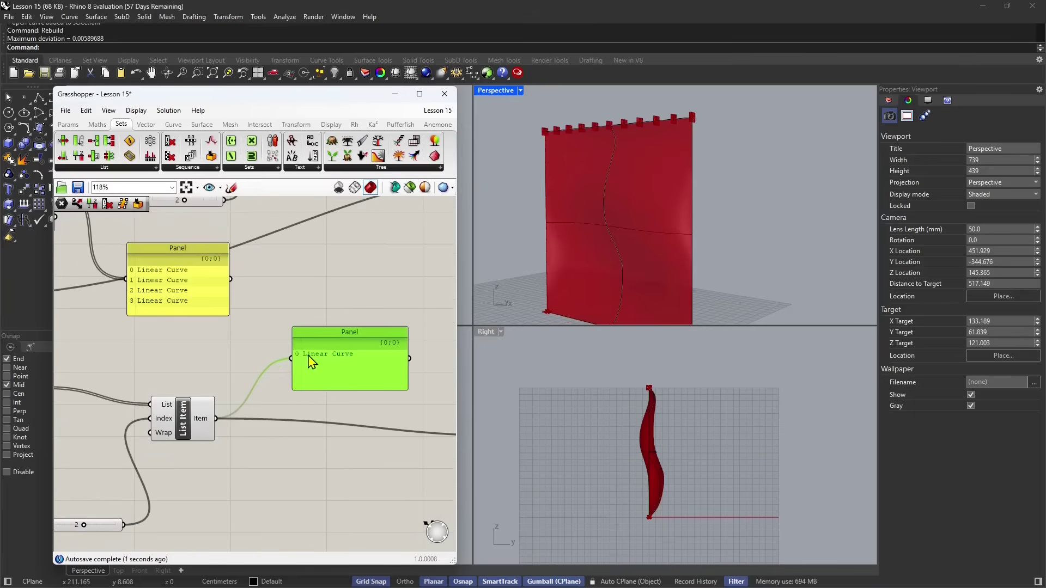
{"action": "left_click", "coordinate": [178, 481]}
{"action": "scroll", "coordinate": [178, 482], "scroll_direction": "up", "scroll_amount": 1}
{"action": "scroll", "coordinate": [238, 485], "scroll_direction": "down", "scroll_amount": 2}
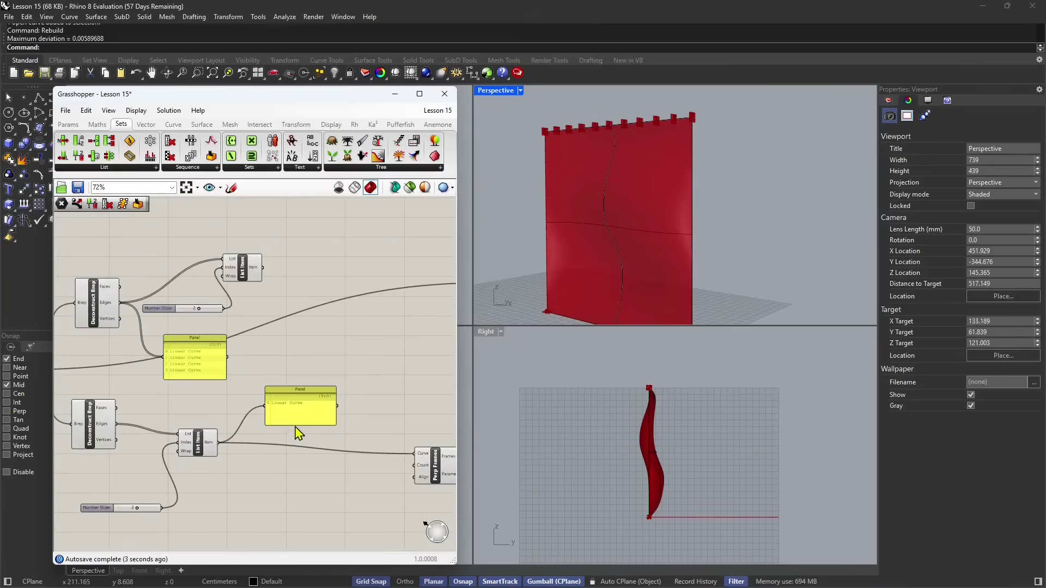
{"action": "left_click", "coordinate": [307, 421]}
{"action": "scroll", "coordinate": [299, 331], "scroll_direction": "down", "scroll_amount": 1}
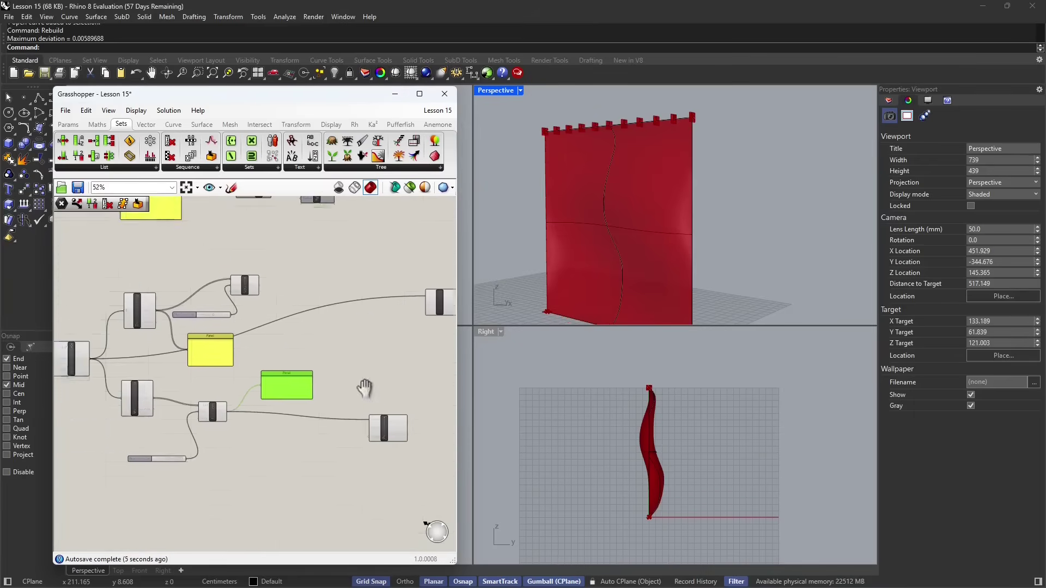
Step: Move the Perp Frames component closer to the lower List Item and reposition the upper List Item in the free area
{"action": "left_click", "coordinate": [313, 430]}
{"action": "scroll", "coordinate": [224, 332], "scroll_direction": "down", "scroll_amount": 1}
{"action": "scroll", "coordinate": [332, 437], "scroll_direction": "up", "scroll_amount": 3}
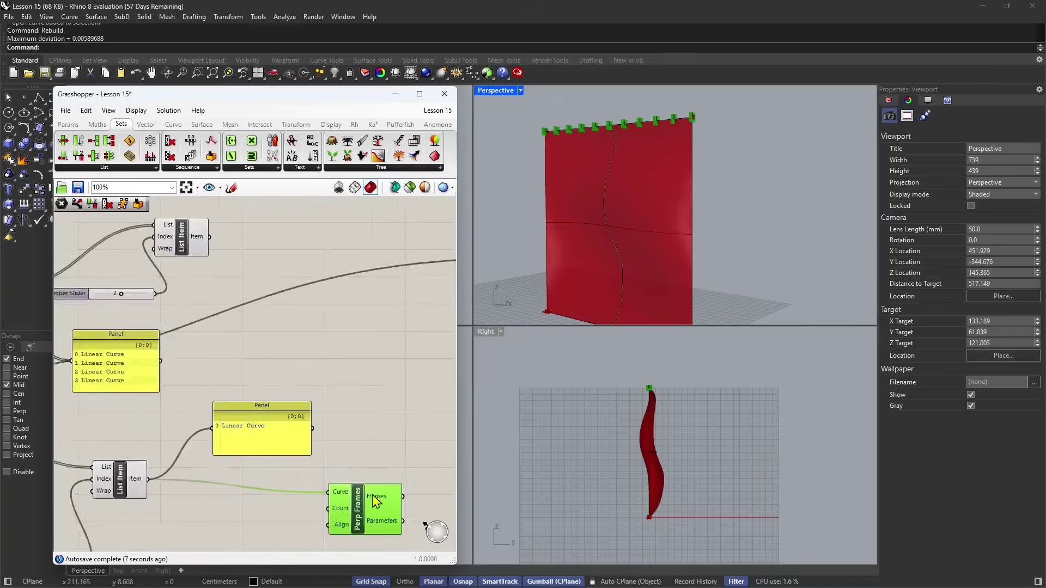
{"action": "scroll", "coordinate": [319, 483], "scroll_direction": "down", "scroll_amount": 2}
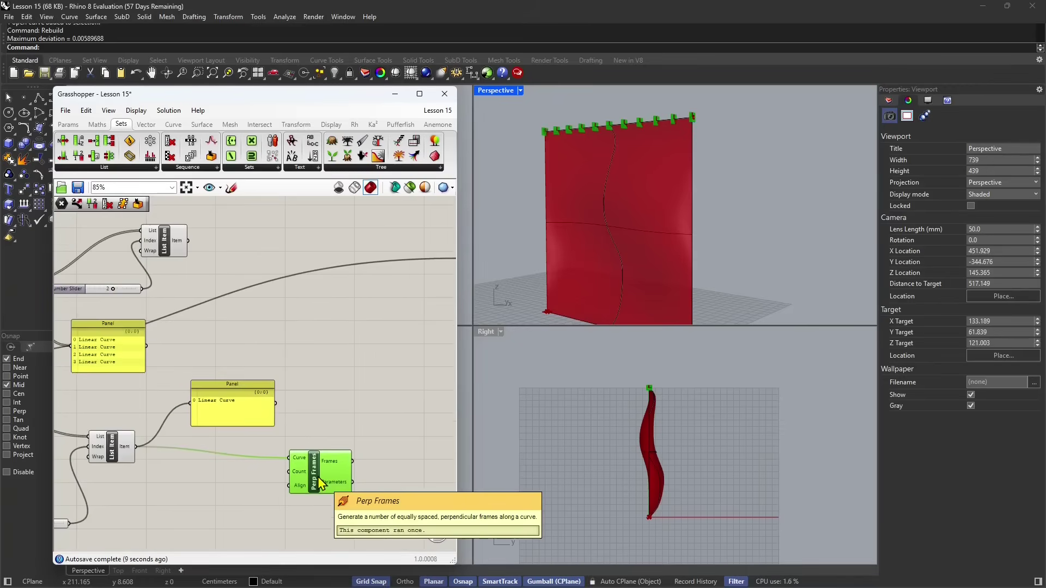
{"action": "right_click_drag", "start_coordinate": [299, 386], "coordinate": [335, 465]}
{"action": "left_click_drag", "start_coordinate": [221, 318], "coordinate": [296, 304]}
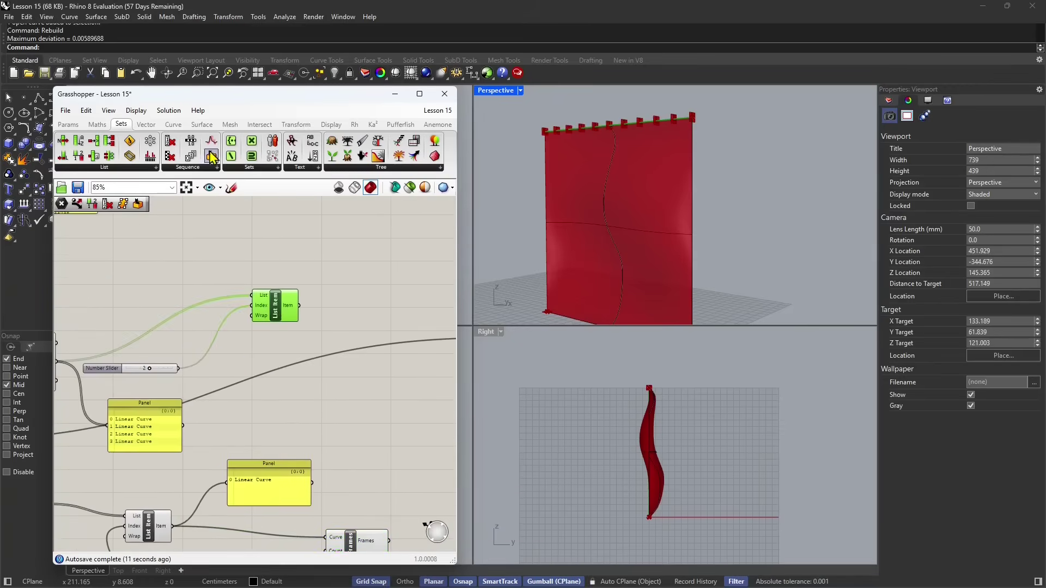
Step: Add a second Perp Frames component and wire the upper List Item's Item output into its Curve input
{"action": "left_click", "coordinate": [174, 125]}
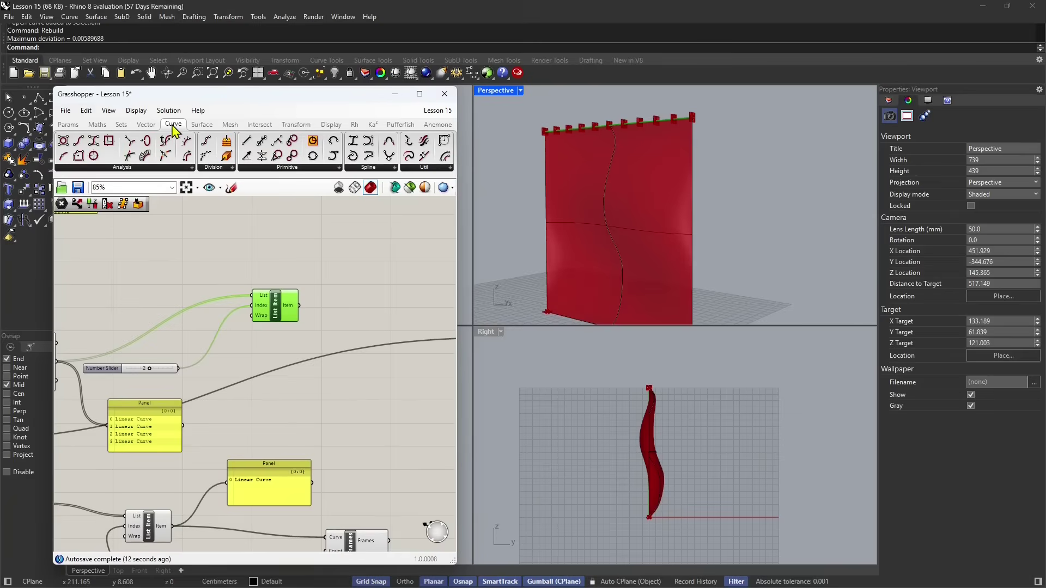
{"action": "left_click", "coordinate": [221, 167]}
{"action": "left_click", "coordinate": [235, 306]}
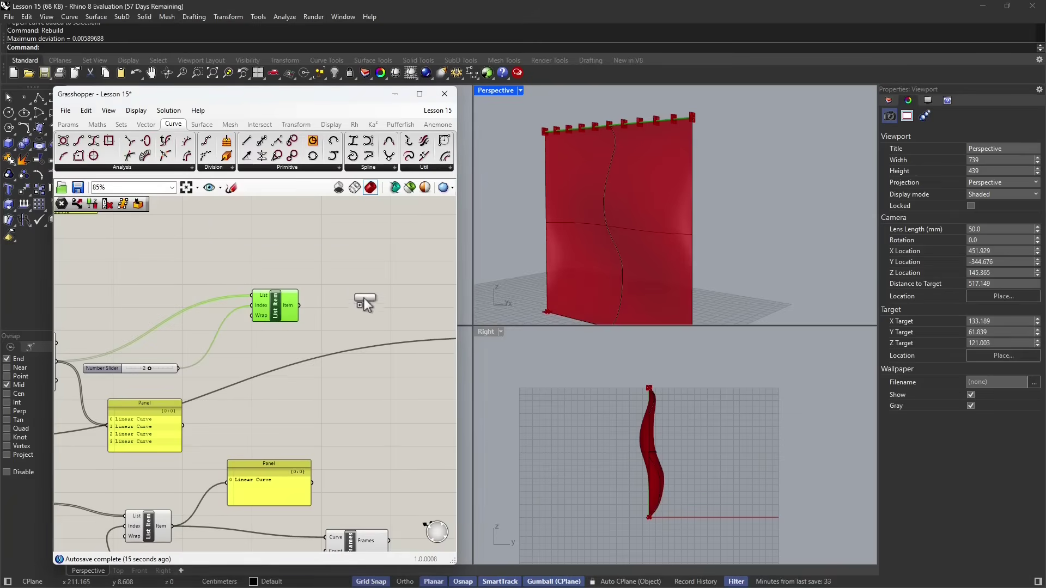
{"action": "left_click", "coordinate": [356, 295]}
{"action": "right_click_drag", "start_coordinate": [338, 322], "coordinate": [220, 323]}
{"action": "mouse_move", "coordinate": [209, 313]}
{"action": "left_mouse_down"}
{"action": "mouse_move", "coordinate": [251, 281]}
{"action": "mouse_move", "coordinate": [297, 306]}
{"action": "mouse_move", "coordinate": [197, 313]}
{"action": "left_mouse_up"}
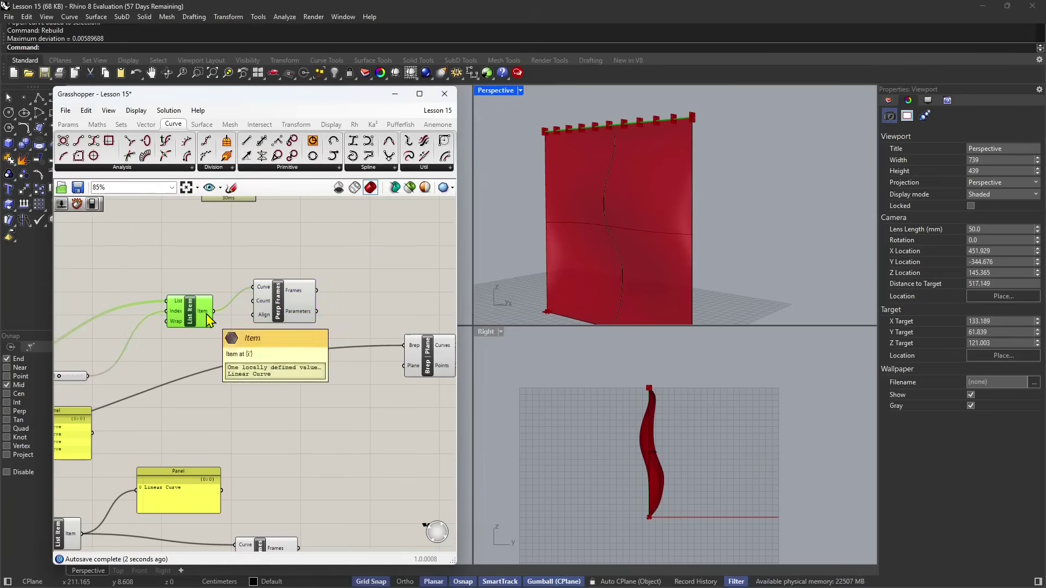
{"action": "left_click", "coordinate": [310, 307]}
{"action": "right_click_drag", "start_coordinate": [310, 306], "coordinate": [247, 288]}
{"action": "left_click_drag", "start_coordinate": [246, 288], "coordinate": [257, 287]}
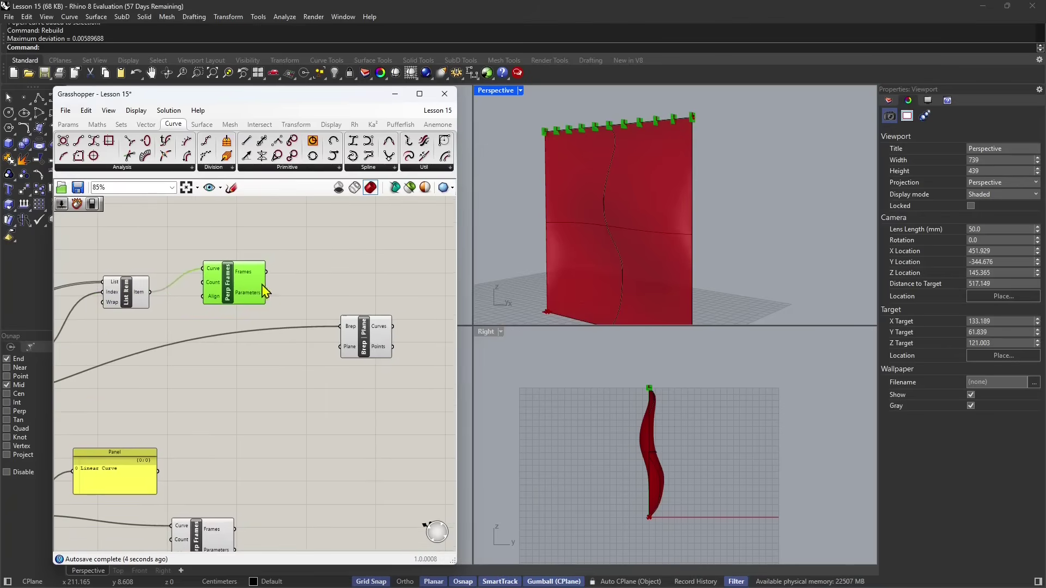
Step: Duplicate the Brep | Plane component and wire the upper Perp Frames' Frames output into the copy's Plane input
{"action": "left_click_drag", "start_coordinate": [372, 343], "coordinate": [362, 359]}
{"action": "scroll", "coordinate": [339, 350], "scroll_direction": "up", "scroll_amount": 3}
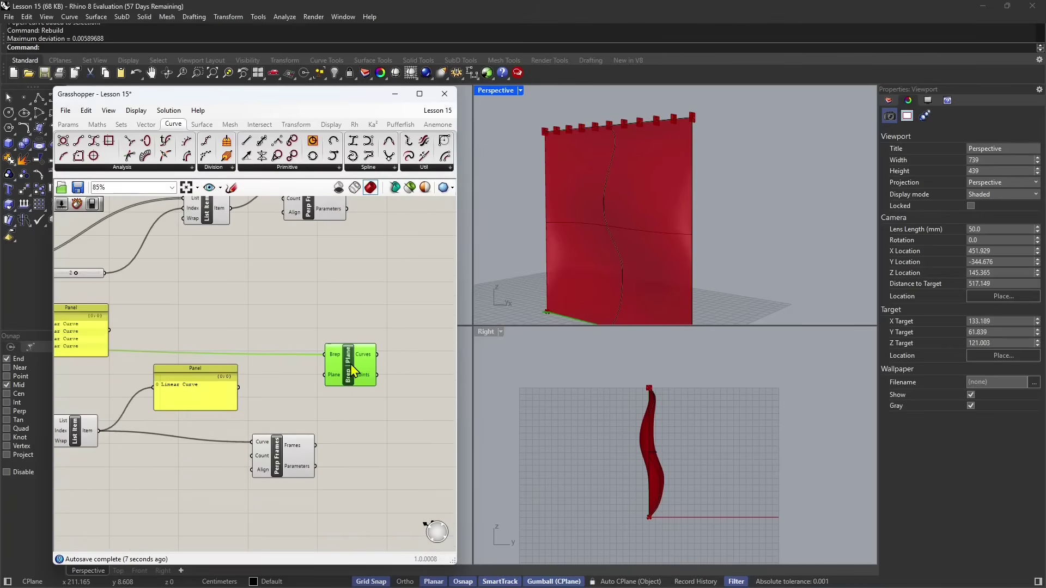
{"action": "left_click_drag", "start_coordinate": [339, 381], "coordinate": [376, 290], "text": "alt"}
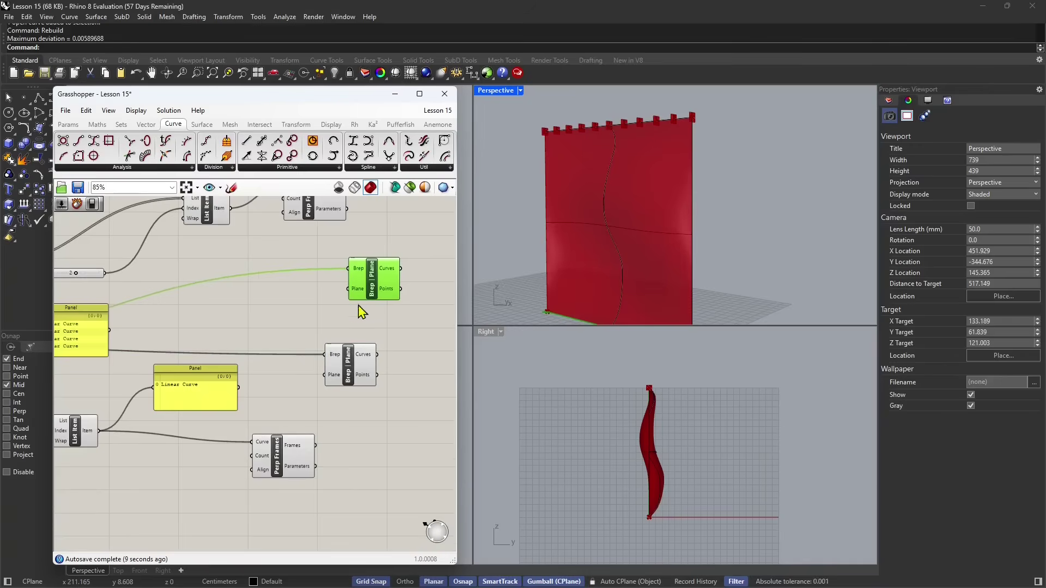
{"action": "right_click_drag", "start_coordinate": [362, 310], "coordinate": [350, 356]}
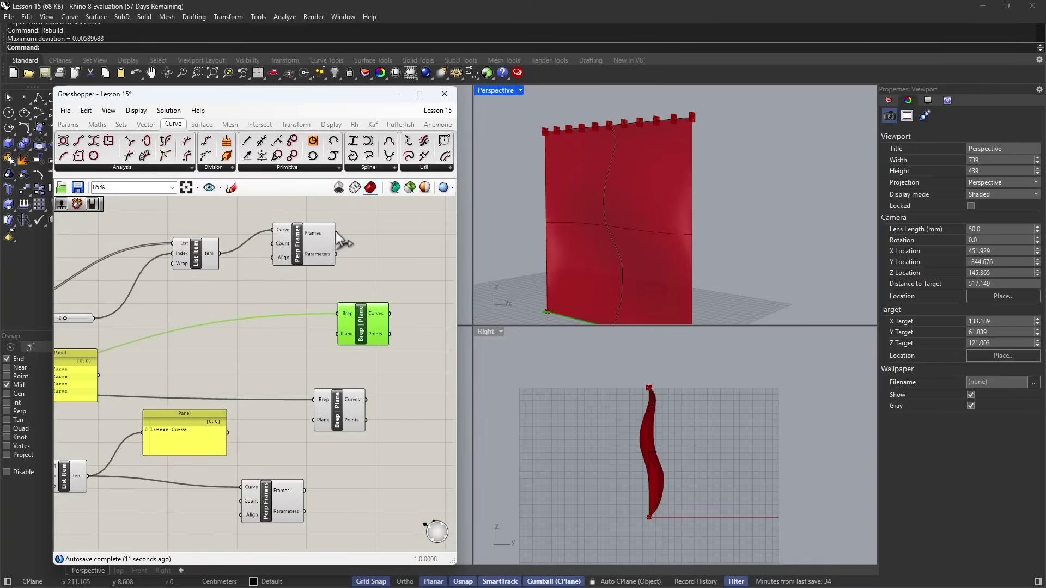
{"action": "left_click_drag", "start_coordinate": [366, 327], "coordinate": [412, 313]}
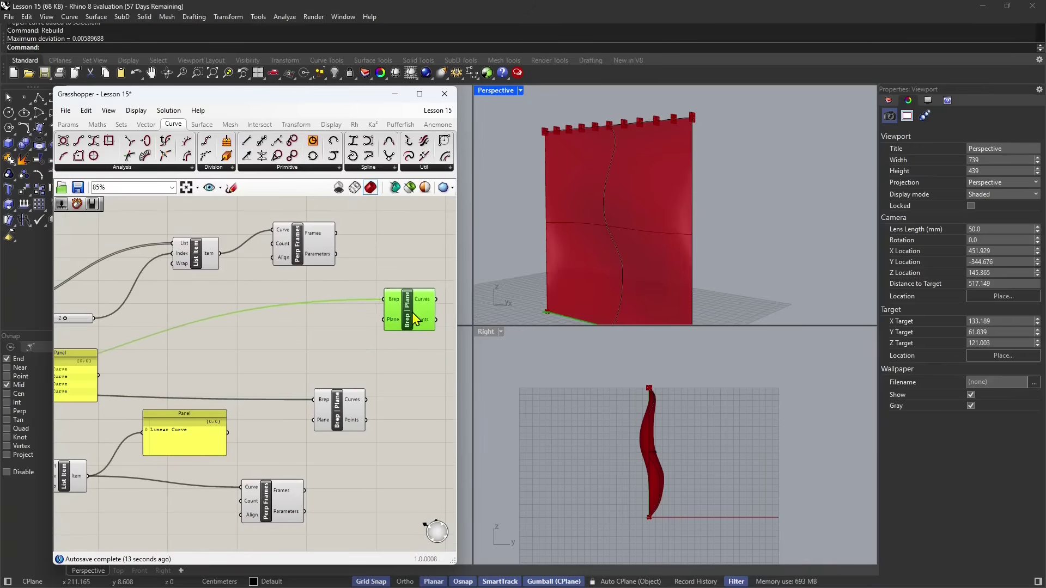
{"action": "right_click_drag", "start_coordinate": [333, 235], "coordinate": [270, 218]}
{"action": "left_click_drag", "start_coordinate": [271, 218], "coordinate": [320, 302]}
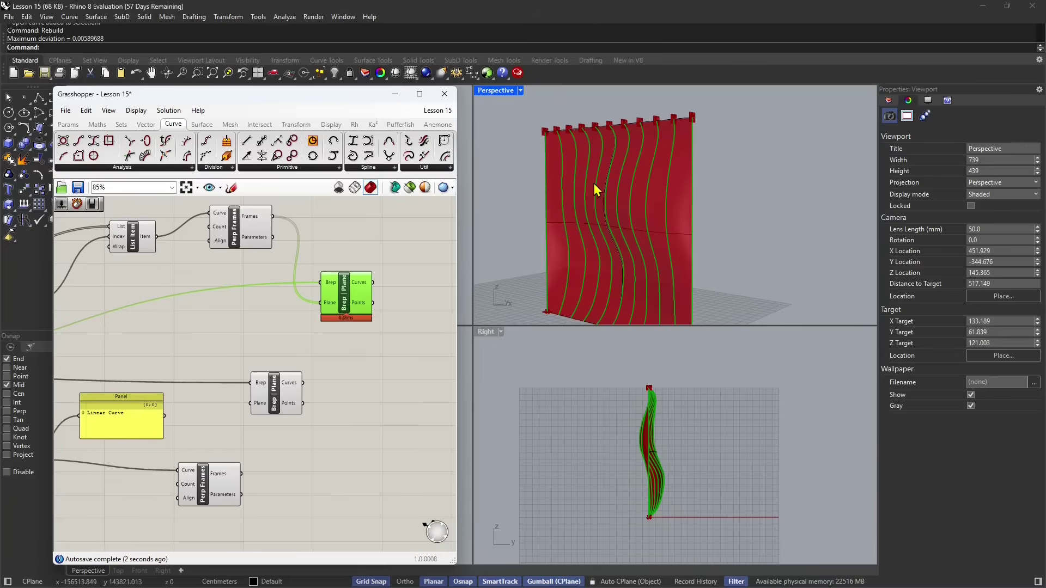
Step: Wire the lower Perp Frames' Frames output into the Plane input of the original Brep | Plane component
{"action": "scroll", "coordinate": [317, 399], "scroll_direction": "down", "scroll_amount": 1}
{"action": "right_click_drag", "start_coordinate": [316, 399], "coordinate": [368, 332]}
{"action": "left_click_drag", "start_coordinate": [336, 333], "coordinate": [331, 347]}
{"action": "right_click_drag", "start_coordinate": [307, 392], "coordinate": [312, 387]}
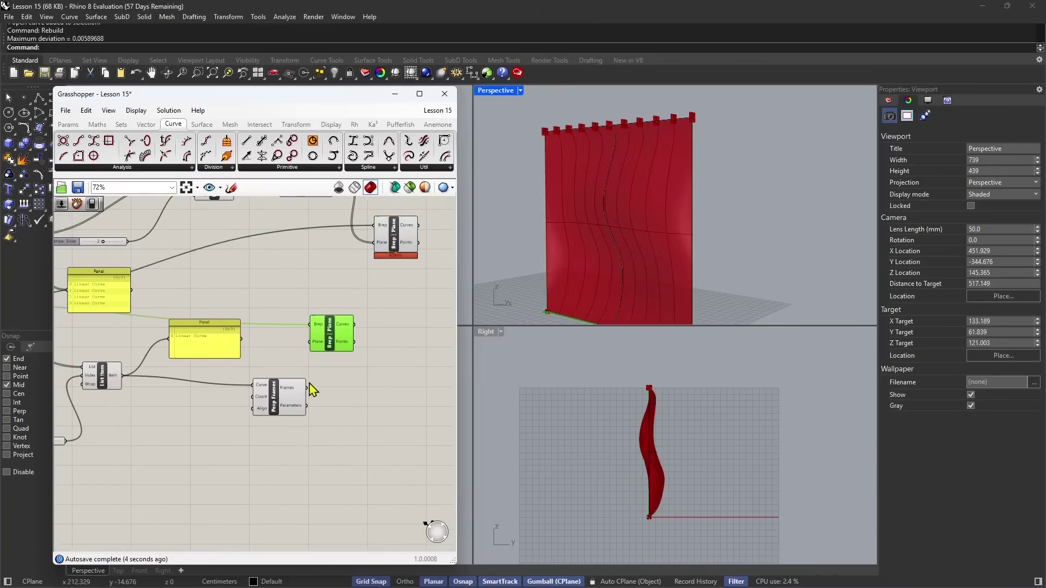
{"action": "scroll", "coordinate": [314, 391], "scroll_direction": "up", "scroll_amount": 1}
{"action": "left_click_drag", "start_coordinate": [295, 401], "coordinate": [258, 406]}
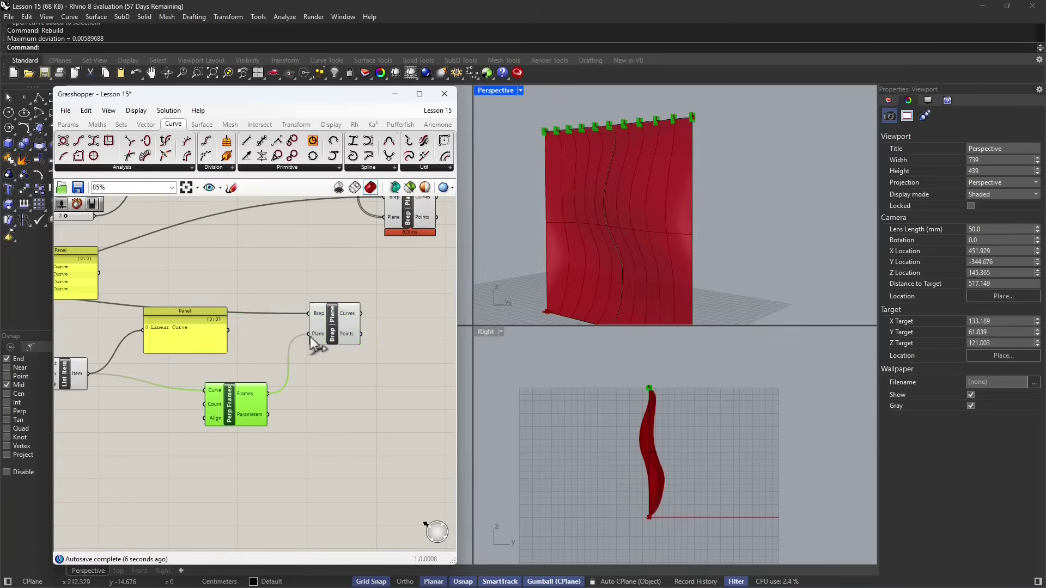
{"action": "left_click", "coordinate": [341, 342]}
Step: Change the lower List Item's index slider so its frames run along the surface's vertical edge
{"action": "right_click_drag", "start_coordinate": [340, 342], "coordinate": [163, 409]}
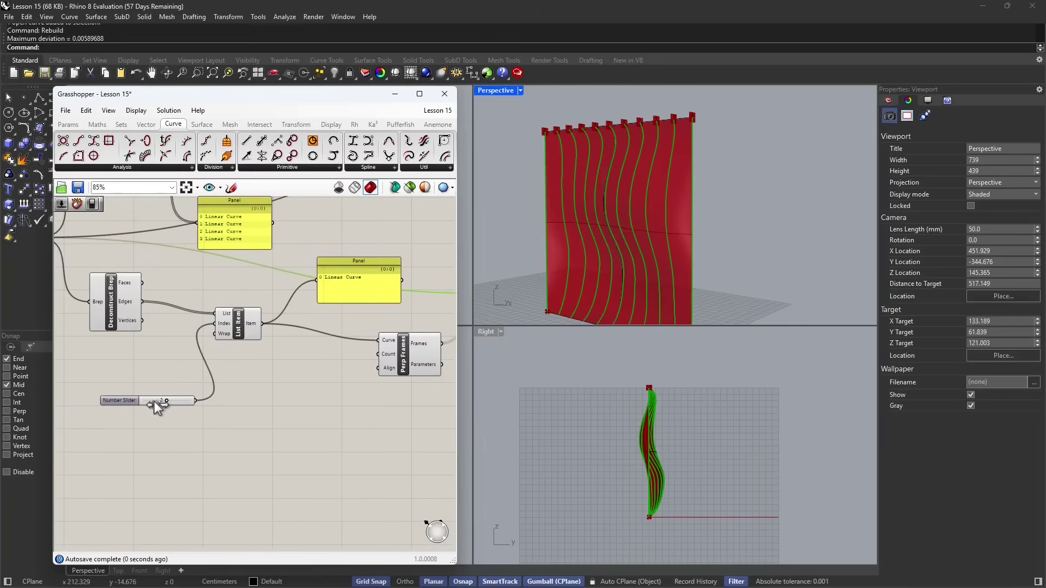
{"action": "left_click_drag", "start_coordinate": [154, 401], "coordinate": [152, 401]}
{"action": "right_click_drag", "start_coordinate": [607, 253], "coordinate": [679, 258]}
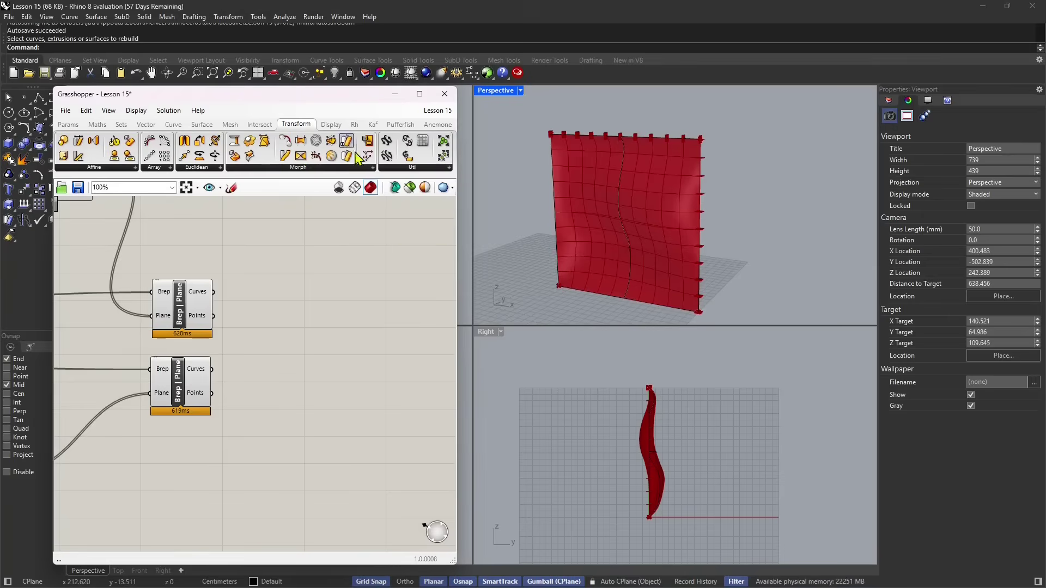
Step: Add a Project component, wire both Brep | Plane Curves outputs into its Geometry input, and inspect the projected curves
{"action": "left_click", "coordinate": [123, 169]}
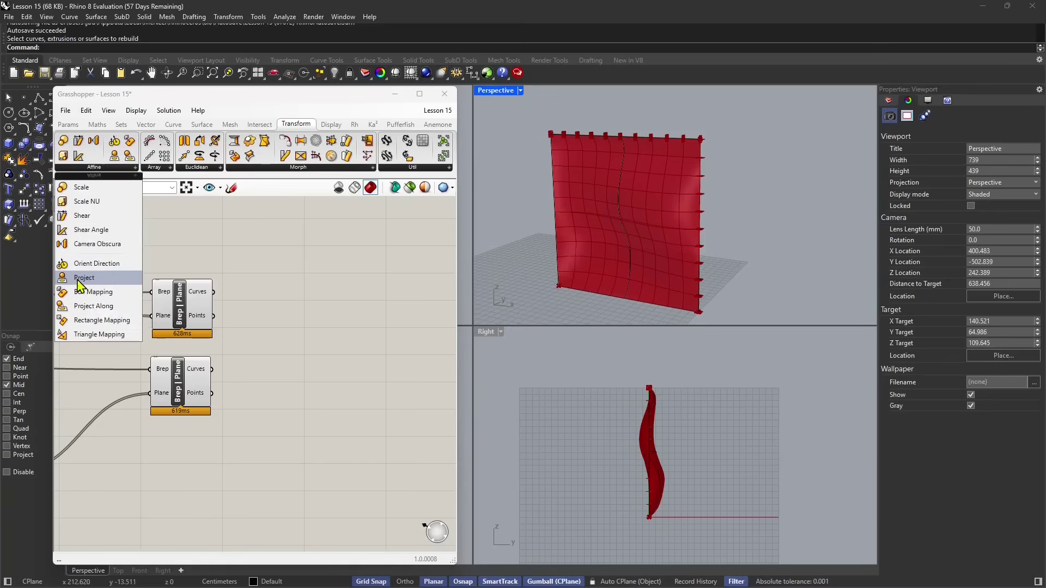
{"action": "left_click_drag", "start_coordinate": [82, 279], "coordinate": [359, 336]}
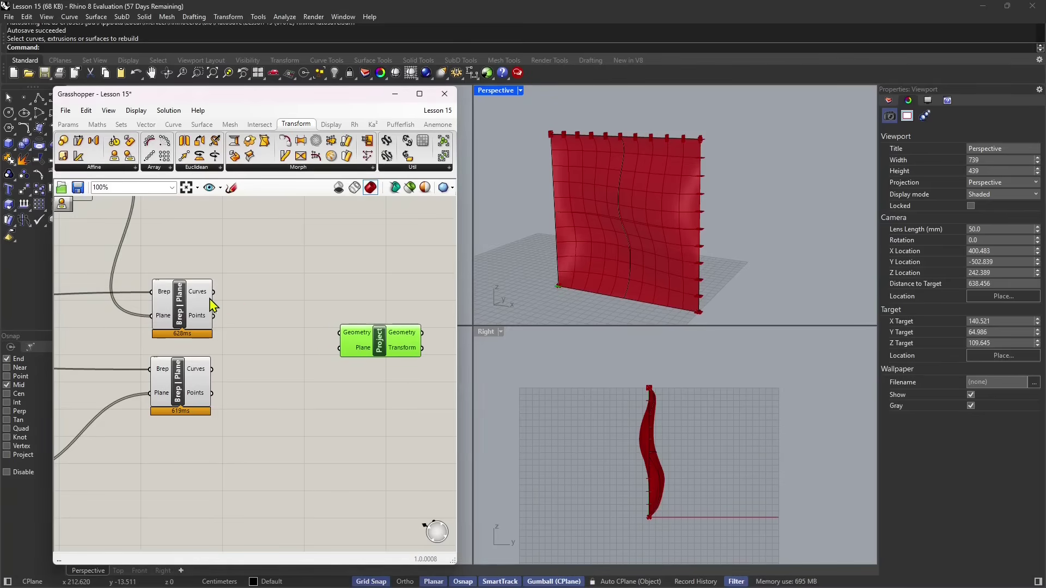
{"action": "left_click_drag", "start_coordinate": [213, 292], "coordinate": [366, 349]}
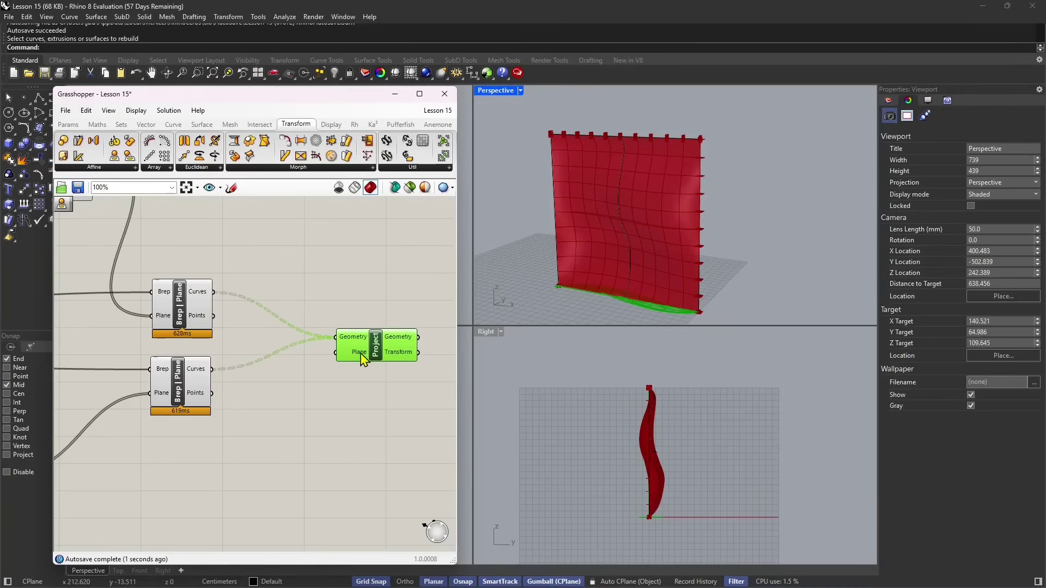
{"action": "scroll", "coordinate": [354, 354], "scroll_direction": "up", "scroll_amount": 2}
{"action": "scroll", "coordinate": [691, 276], "scroll_direction": "up", "scroll_amount": 5}
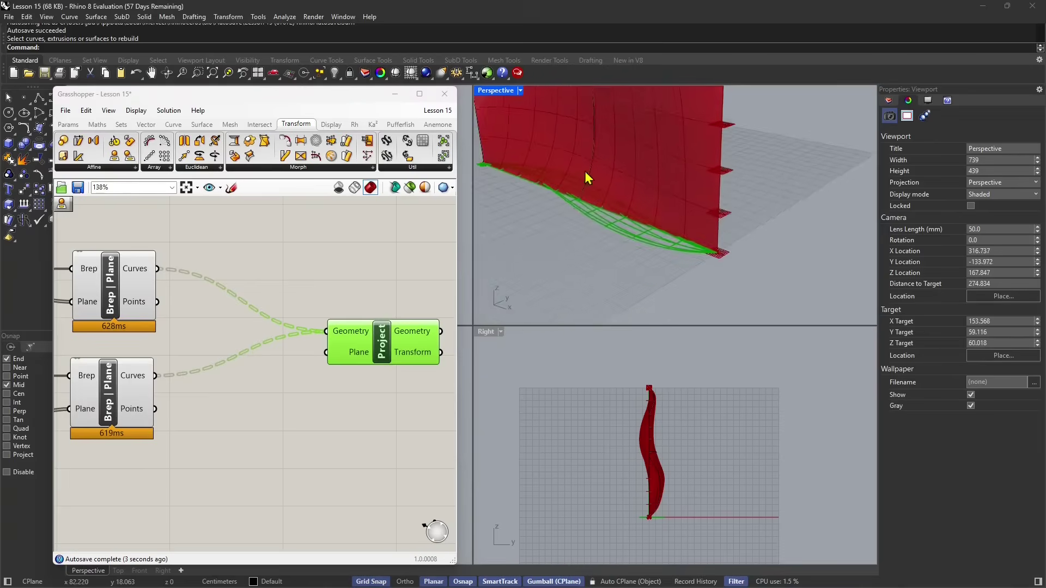
{"action": "right_click_drag", "start_coordinate": [586, 173], "coordinate": [599, 270]}
{"action": "scroll", "coordinate": [638, 281], "scroll_direction": "down", "scroll_amount": 8}
{"action": "scroll", "coordinate": [575, 274], "scroll_direction": "up", "scroll_amount": 4}
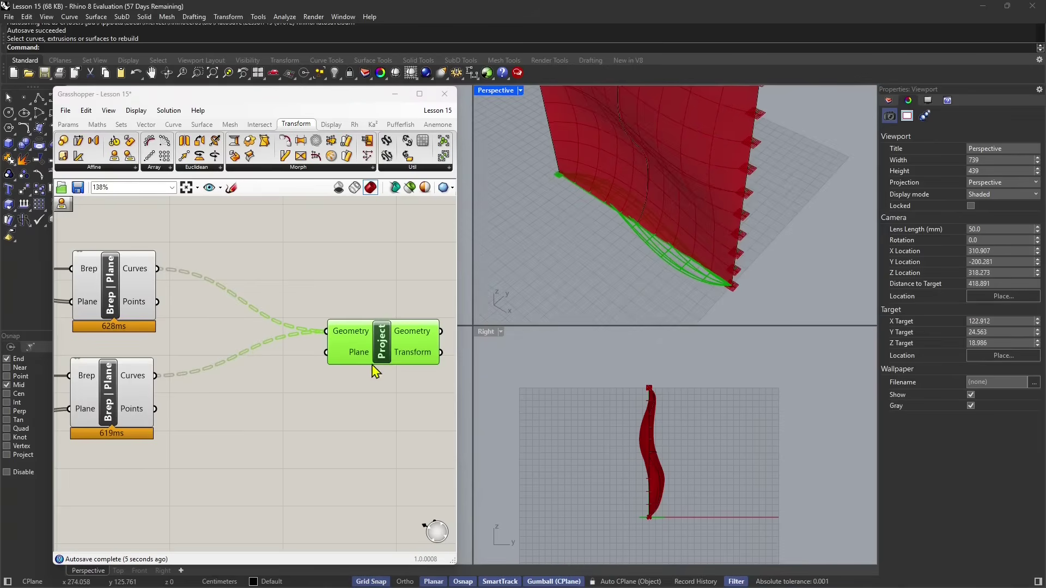
{"action": "scroll", "coordinate": [349, 348], "scroll_direction": "down", "scroll_amount": 2}
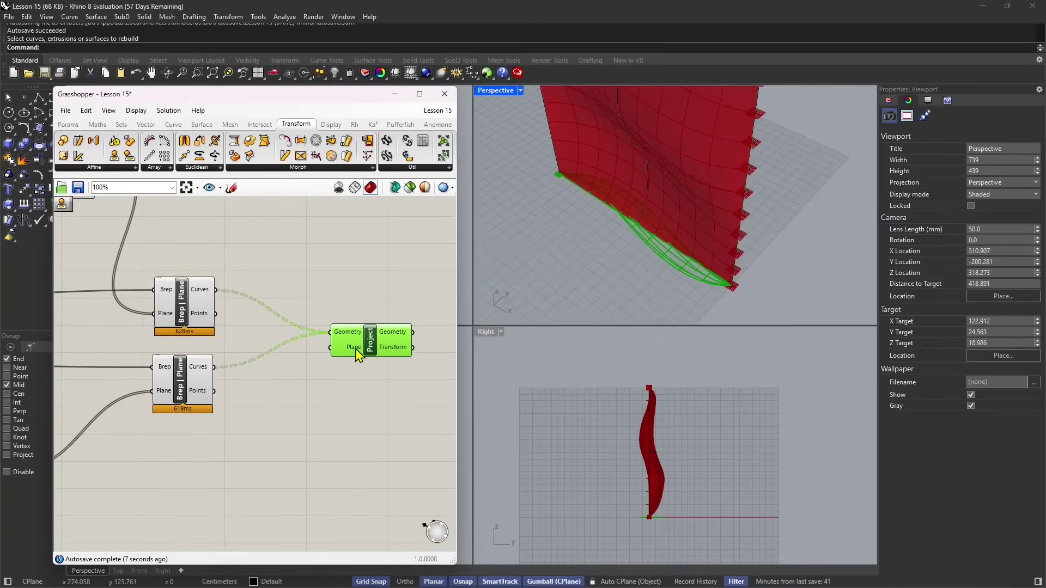
Step: Add a Plane parameter beside the Project component and connect it to Project's Plane input
{"action": "left_click_drag", "start_coordinate": [357, 355], "coordinate": [376, 359]}
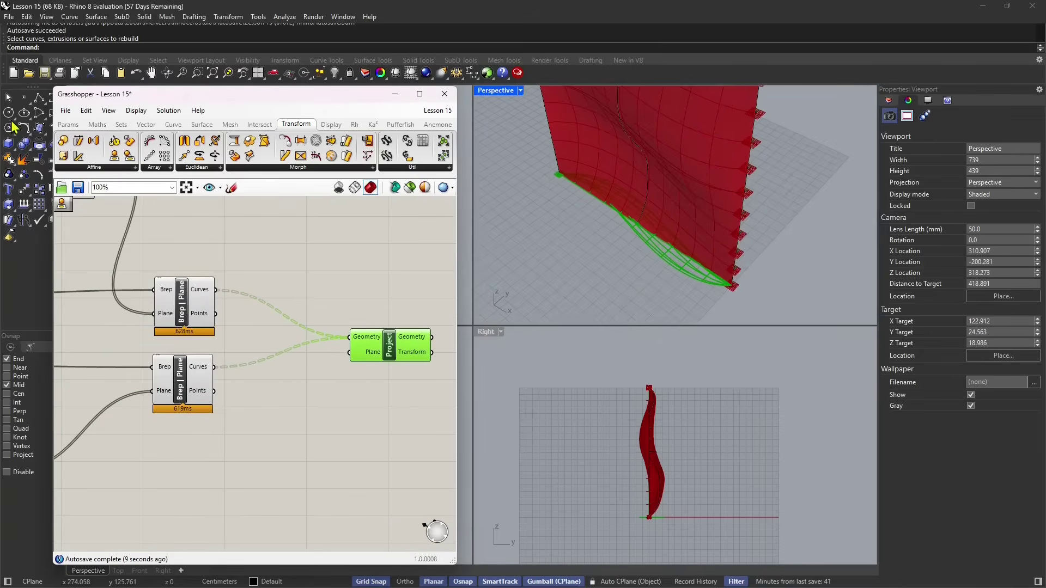
{"action": "left_click", "coordinate": [68, 125]}
{"action": "left_click_drag", "start_coordinate": [100, 156], "coordinate": [342, 358]}
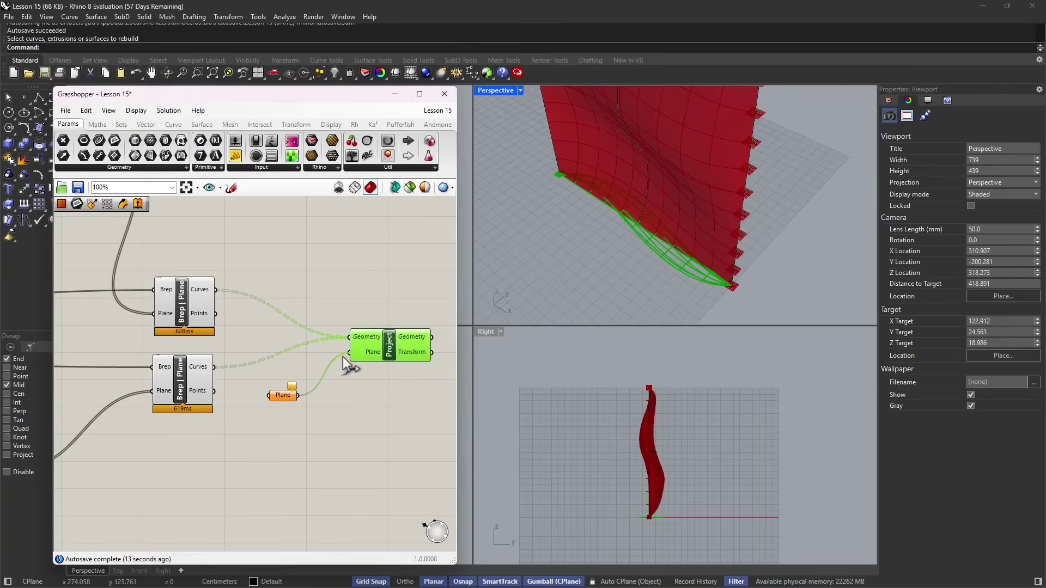
{"action": "left_click_drag", "start_coordinate": [276, 397], "coordinate": [305, 396]}
{"action": "scroll", "coordinate": [315, 377], "scroll_direction": "down", "scroll_amount": 2}
{"action": "left_click", "coordinate": [378, 361]}
{"action": "scroll", "coordinate": [354, 390], "scroll_direction": "up", "scroll_amount": 1}
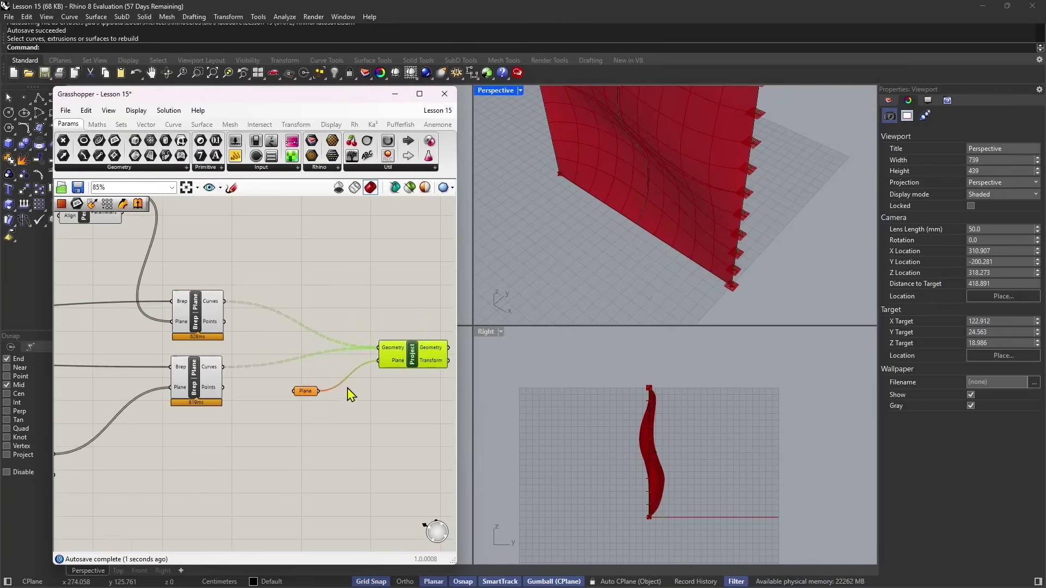
{"action": "left_click", "coordinate": [340, 400]}
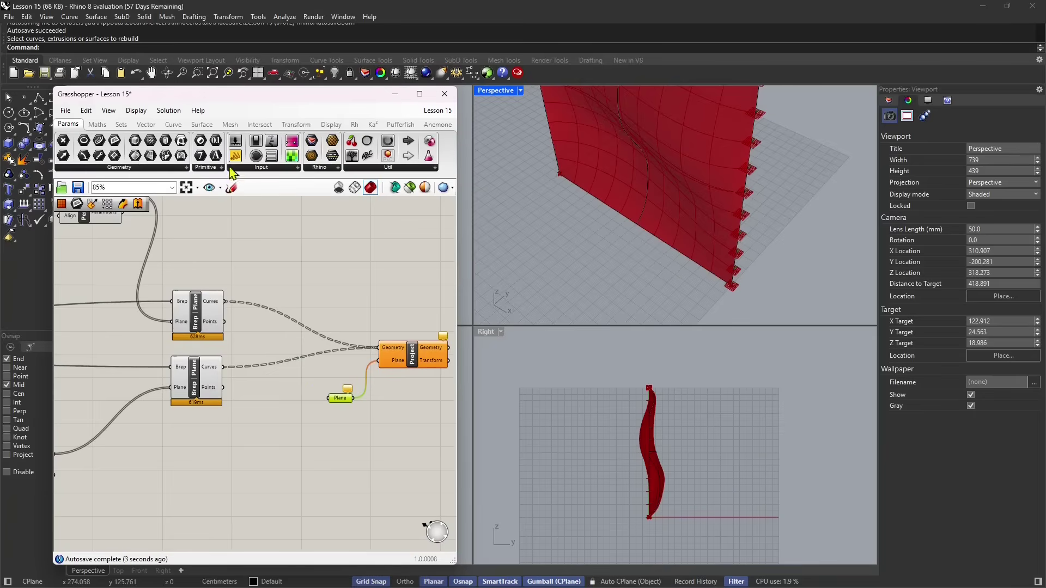
Step: Add a Construct Plane component and wire its Plane output into the Plane parameter
{"action": "double_click", "coordinate": [303, 387]}
{"action": "type", "text": "co"}
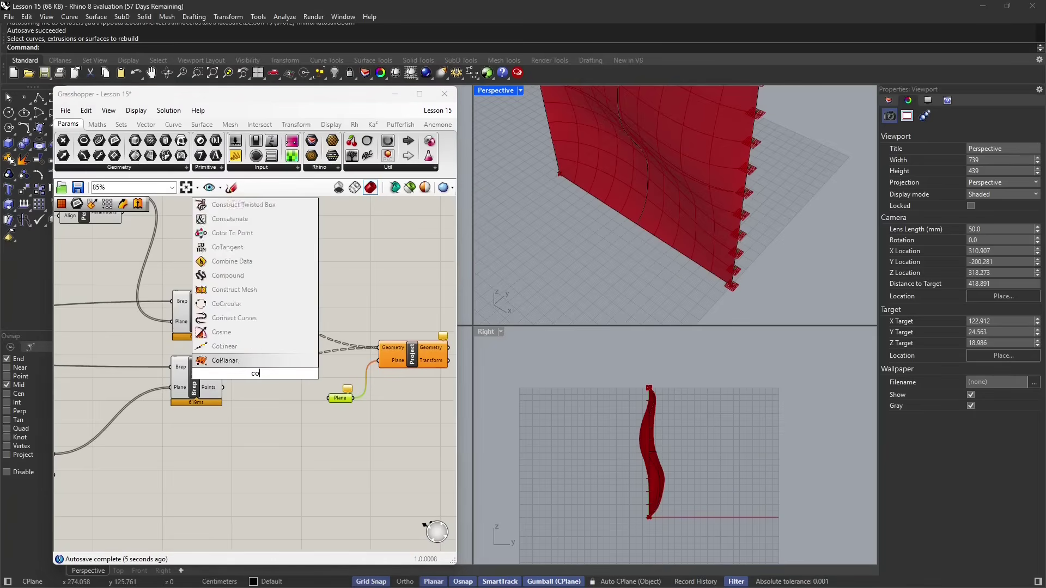
{"action": "type", "text": "nstruc"}
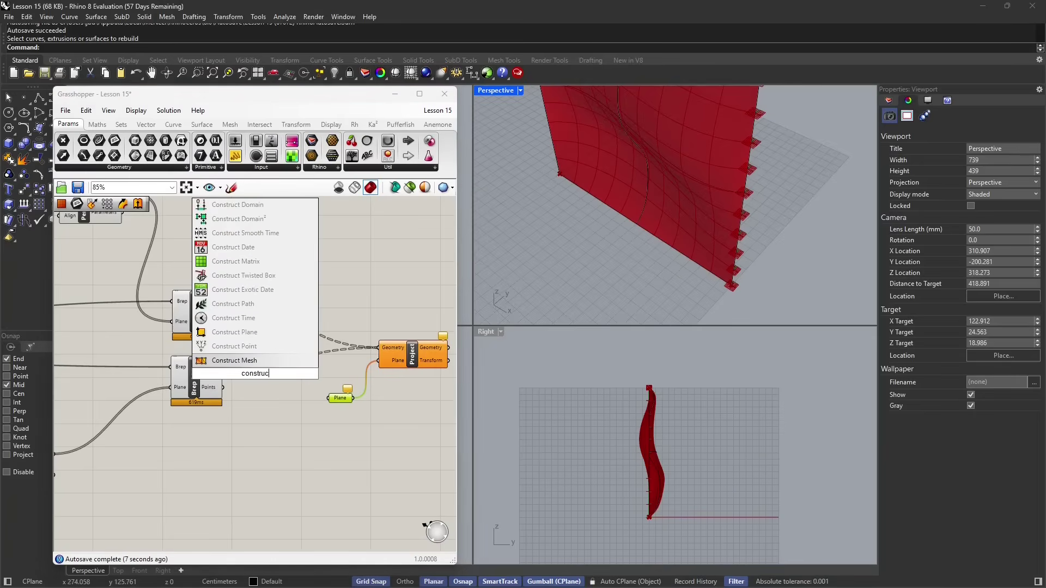
{"action": "type", "text": "t plane"}
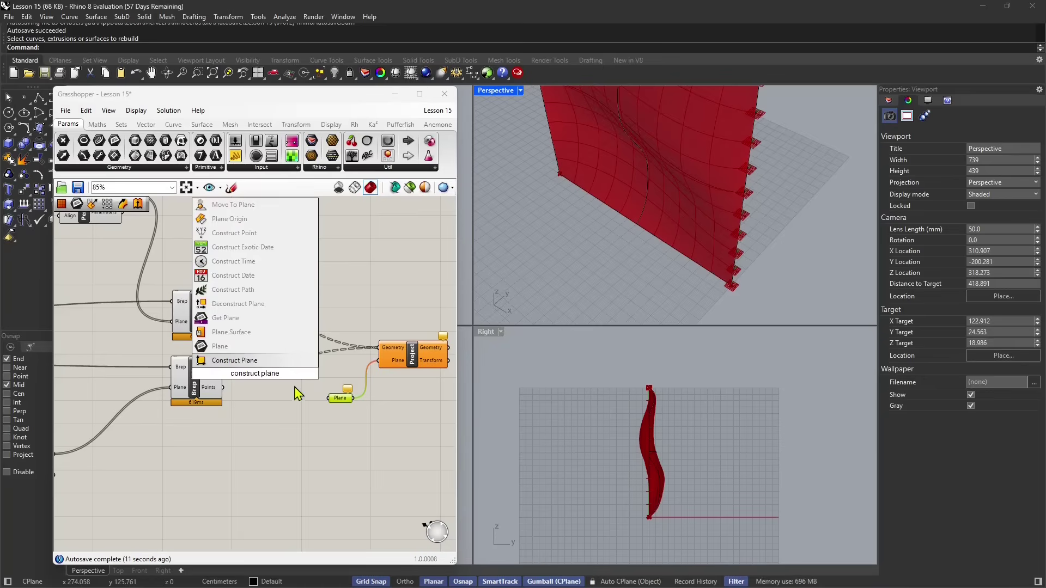
{"action": "left_click", "coordinate": [236, 360]}
{"action": "left_click_drag", "start_coordinate": [294, 432], "coordinate": [328, 398]}
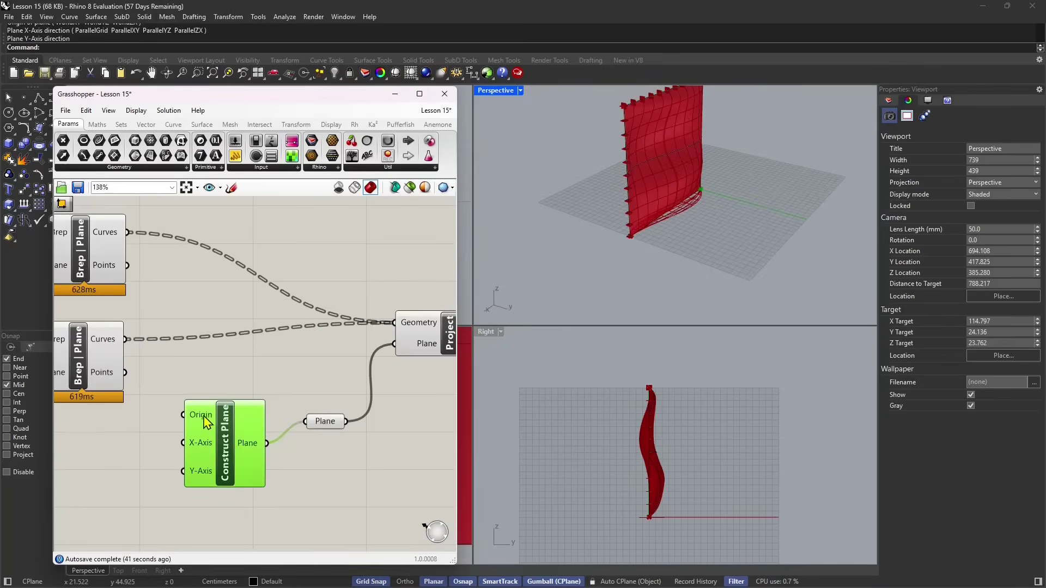
Step: Set Construct Plane's Origin to a single picked point at X 0, Y 40 and inspect the plane in perspective
{"action": "right_click", "coordinate": [206, 422]}
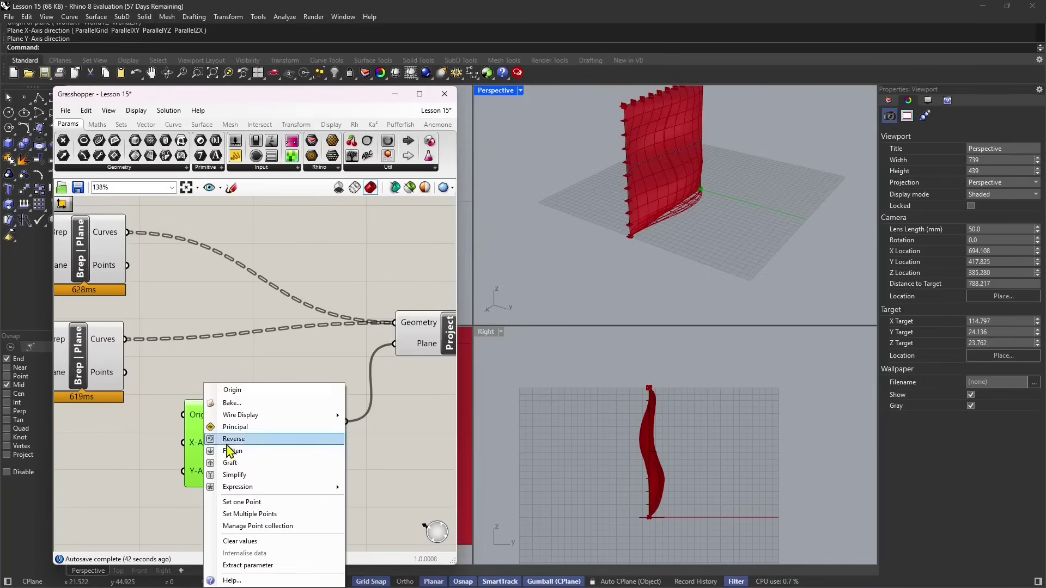
{"action": "left_click", "coordinate": [249, 499]}
{"action": "scroll", "coordinate": [286, 232], "scroll_direction": "down", "scroll_amount": 5}
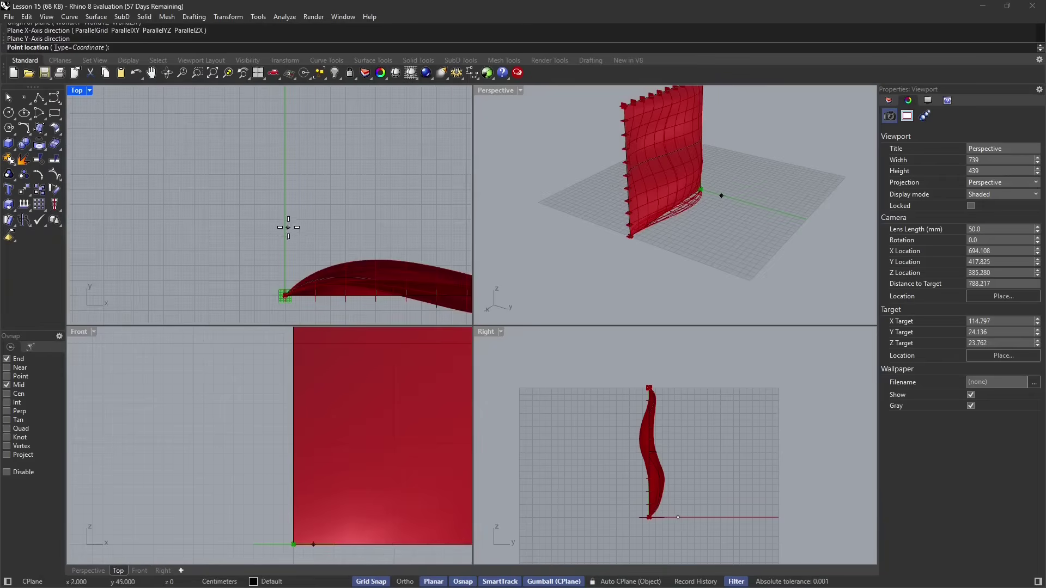
{"action": "scroll", "coordinate": [286, 224], "scroll_direction": "up", "scroll_amount": 4}
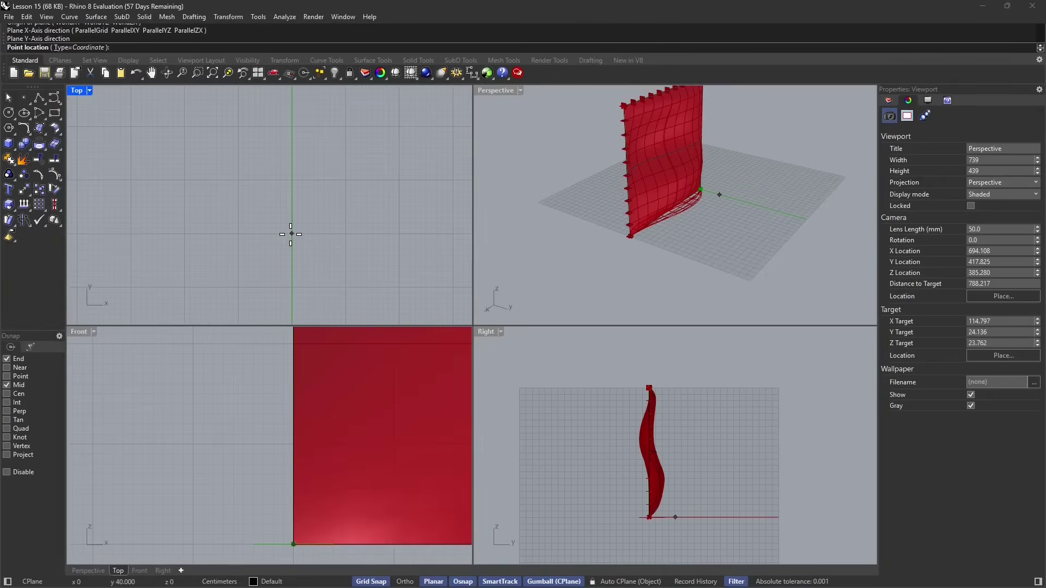
{"action": "left_click", "coordinate": [292, 234]}
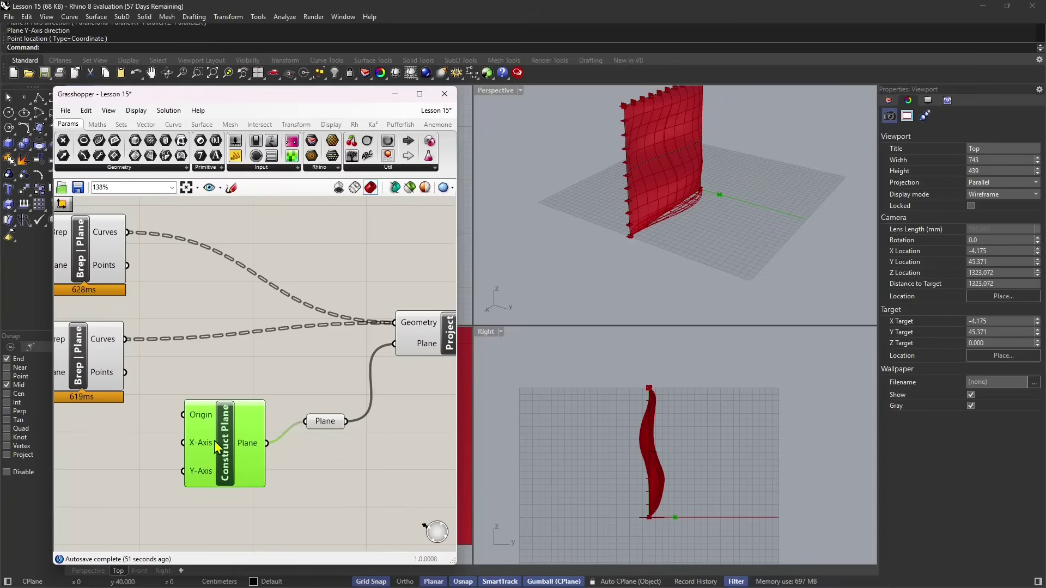
{"action": "scroll", "coordinate": [690, 183], "scroll_direction": "up", "scroll_amount": 5}
{"action": "scroll", "coordinate": [689, 188], "scroll_direction": "up", "scroll_amount": 4}
{"action": "right_click_drag", "start_coordinate": [690, 197], "coordinate": [676, 302]}
{"action": "right_click_drag", "start_coordinate": [676, 302], "coordinate": [640, 201]}
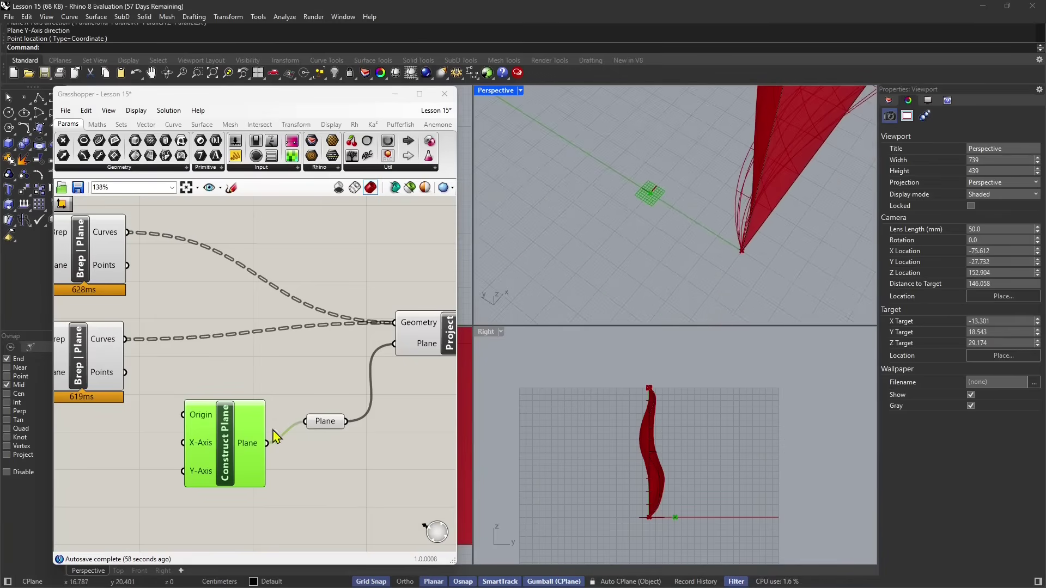
Step: Set Construct Plane's X-Axis to a single vector picked along world X in the Front view, 8 cm from the origin
{"action": "left_click_drag", "start_coordinate": [216, 453], "coordinate": [229, 450]}
{"action": "right_click", "coordinate": [209, 438]}
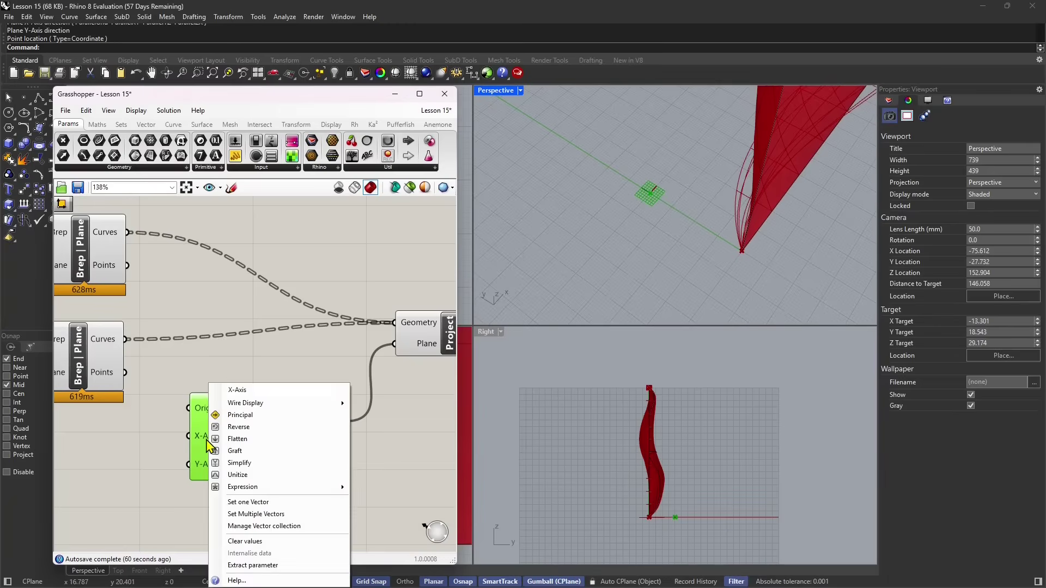
{"action": "left_click", "coordinate": [241, 502]}
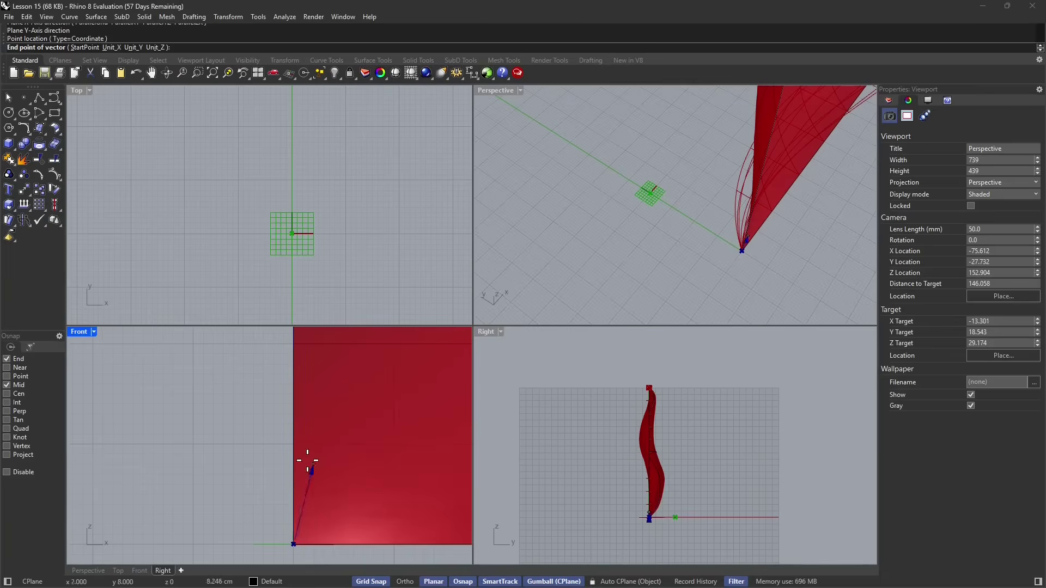
{"action": "scroll", "coordinate": [307, 461], "scroll_direction": "down", "scroll_amount": 2}
{"action": "left_click", "coordinate": [352, 507]}
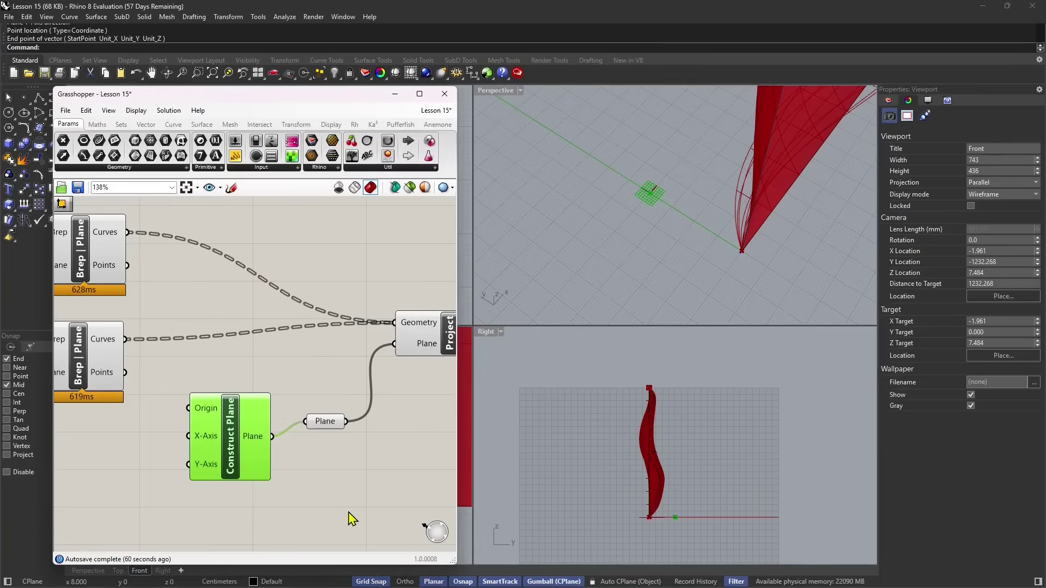
Step: Set Construct Plane's Y-Axis to a single vector picked straight up from the origin in the Front view, and inspect the projection
{"action": "right_click", "coordinate": [212, 469]}
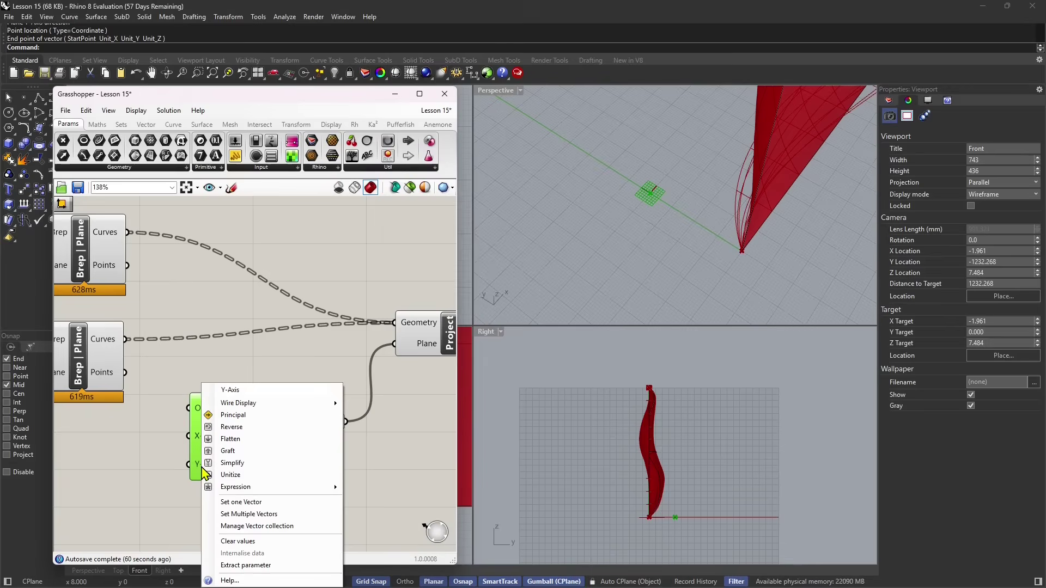
{"action": "left_click", "coordinate": [241, 507]}
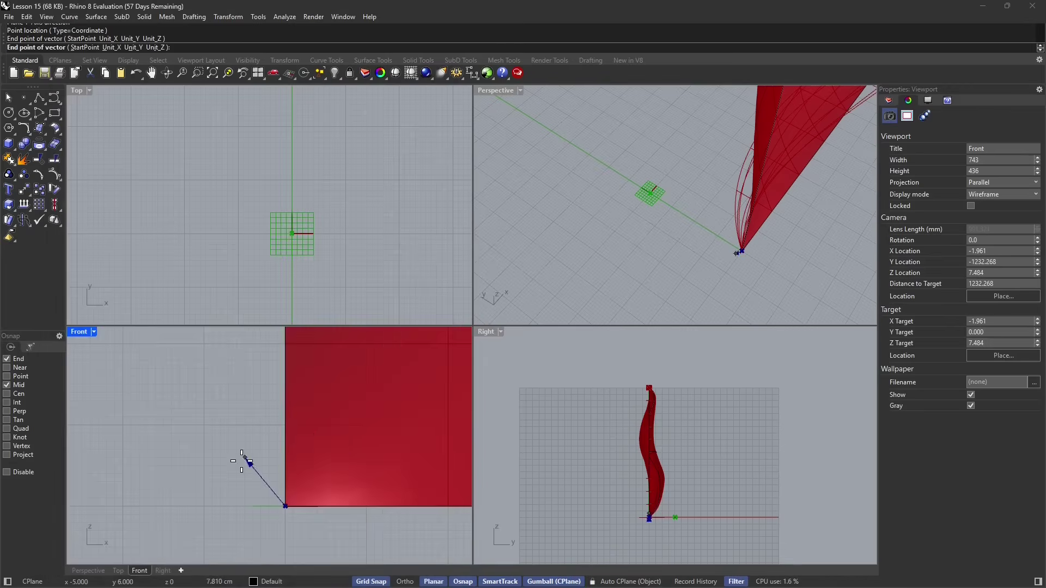
{"action": "left_click", "coordinate": [285, 450]}
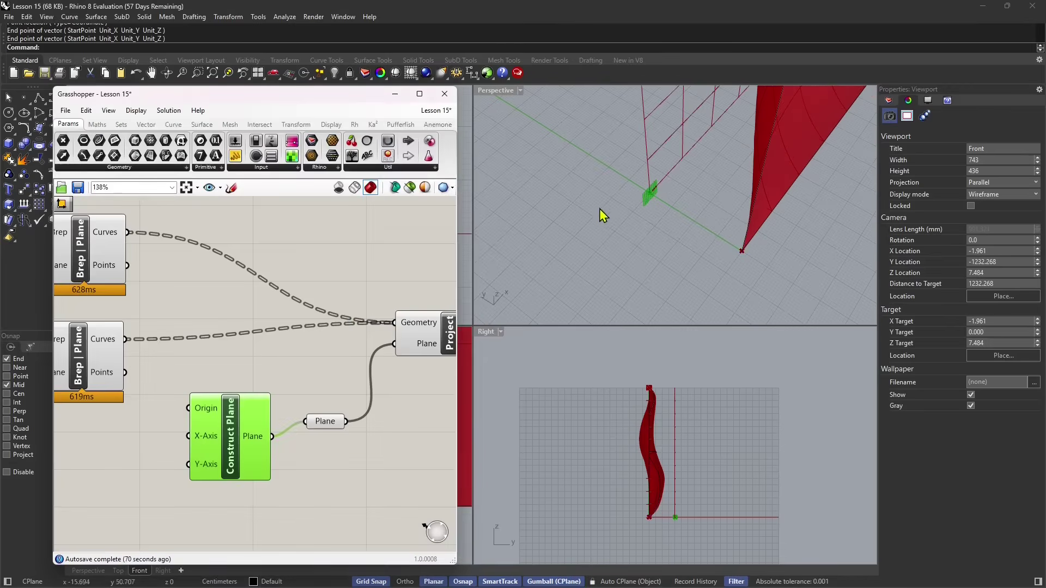
{"action": "right_click_drag", "start_coordinate": [602, 217], "coordinate": [626, 236]}
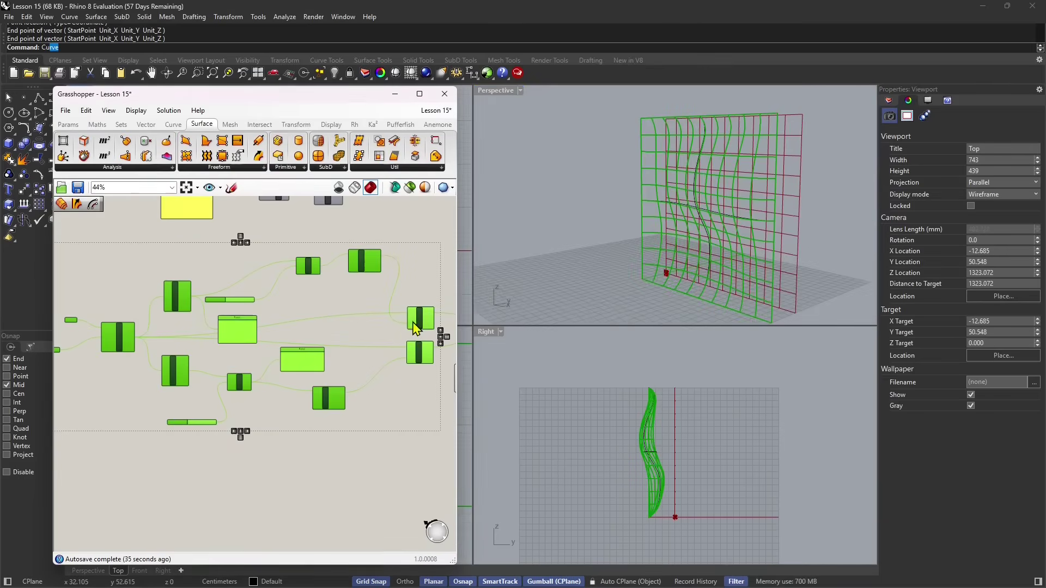
Step: Turn off the preview of the selected upstream components, up to and including both Brep | Plane components
{"action": "scroll", "coordinate": [414, 327], "scroll_direction": "up", "scroll_amount": 5}
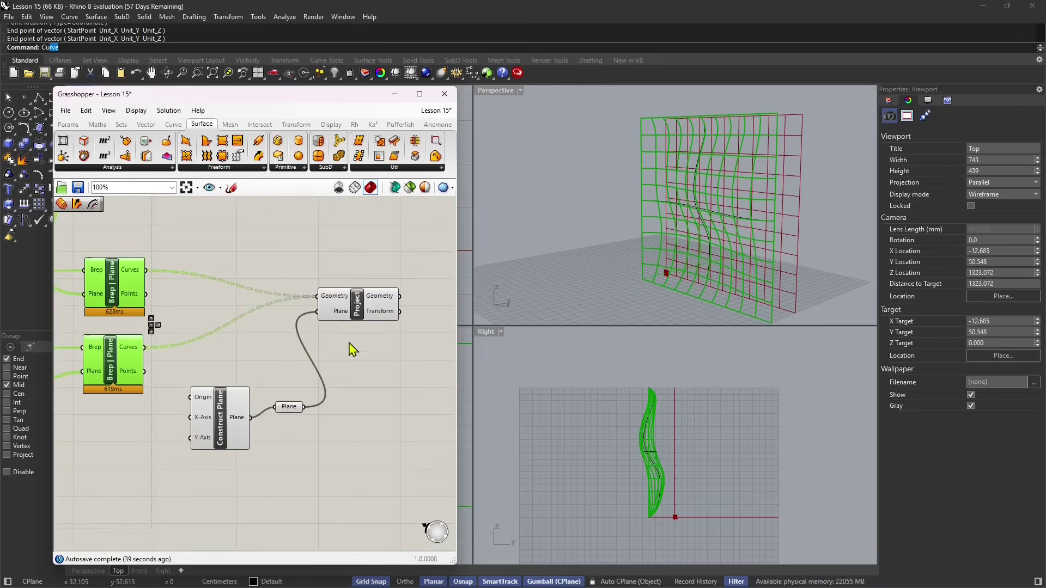
{"action": "scroll", "coordinate": [354, 338], "scroll_direction": "down", "scroll_amount": 5}
{"action": "middle_click", "coordinate": [352, 319]}
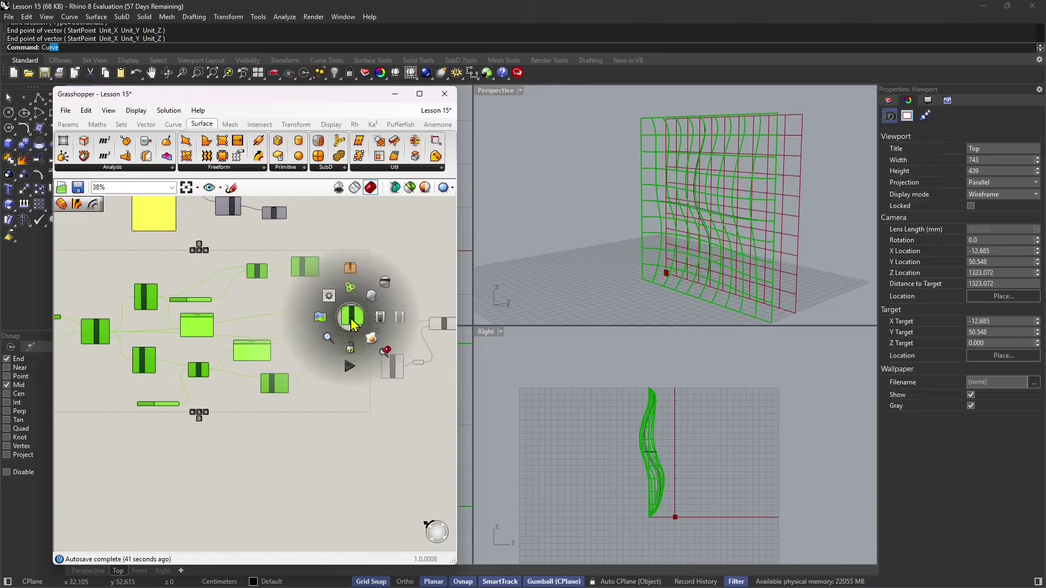
{"action": "left_click", "coordinate": [390, 315]}
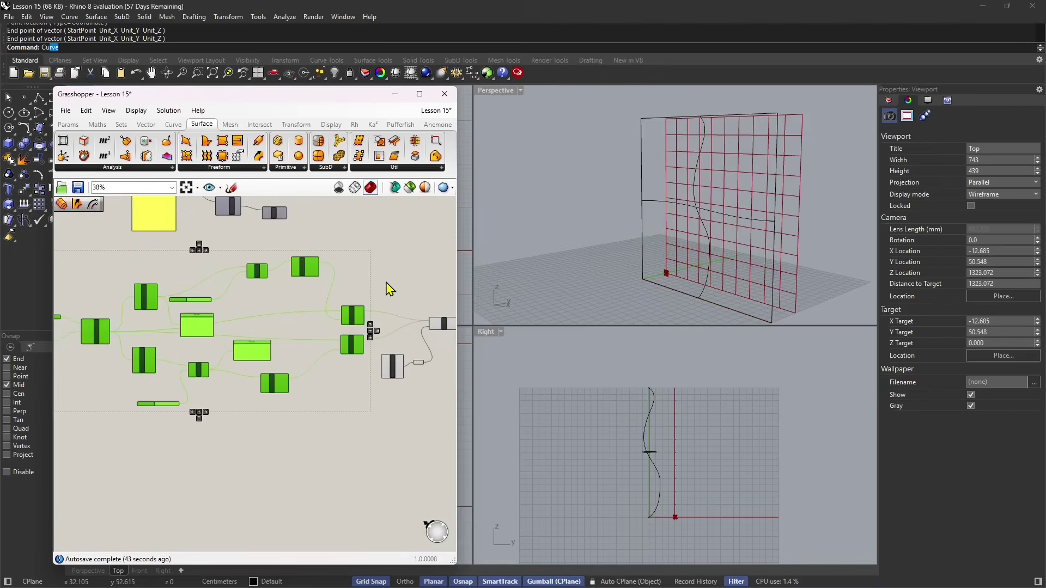
Step: Select the two Brep | Plane components and turn their preview back on, leaving the other upstream components hidden
{"action": "scroll", "coordinate": [398, 354], "scroll_direction": "up", "scroll_amount": 3}
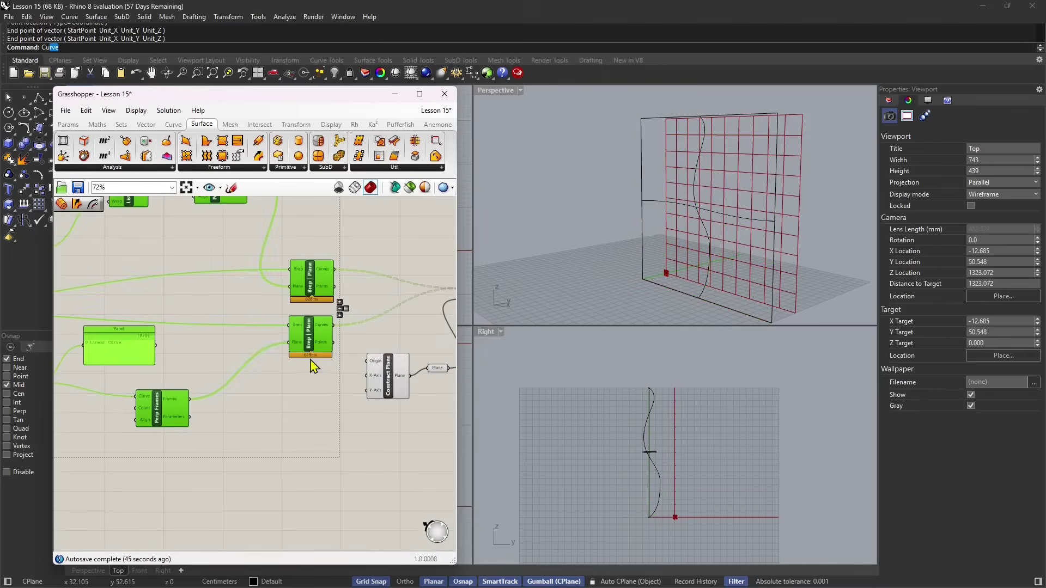
{"action": "left_click_drag", "start_coordinate": [339, 223], "coordinate": [308, 361]}
{"action": "middle_click", "coordinate": [321, 286]}
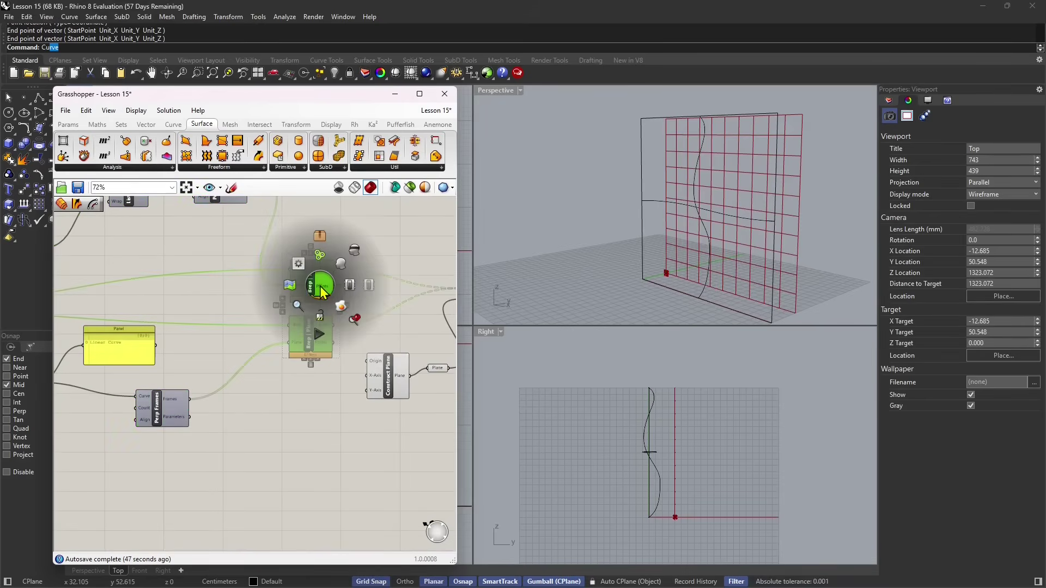
{"action": "left_click", "coordinate": [358, 257]}
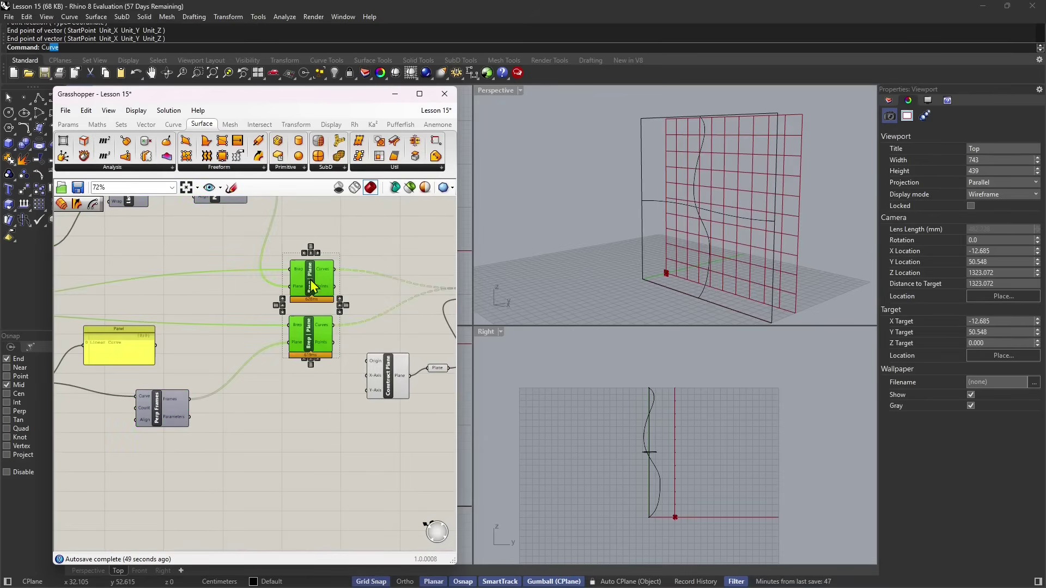
{"action": "middle_click", "coordinate": [313, 287]}
{"action": "left_click", "coordinate": [339, 259]}
{"action": "left_click", "coordinate": [385, 241]}
{"action": "mouse_move", "coordinate": [666, 253]}
{"action": "right_mouse_down"}
{"action": "mouse_move", "coordinate": [521, 262]}
{"action": "mouse_move", "coordinate": [572, 233]}
{"action": "mouse_move", "coordinate": [591, 255]}
{"action": "right_mouse_up"}
{"action": "scroll", "coordinate": [304, 329], "scroll_direction": "down", "scroll_amount": 3}
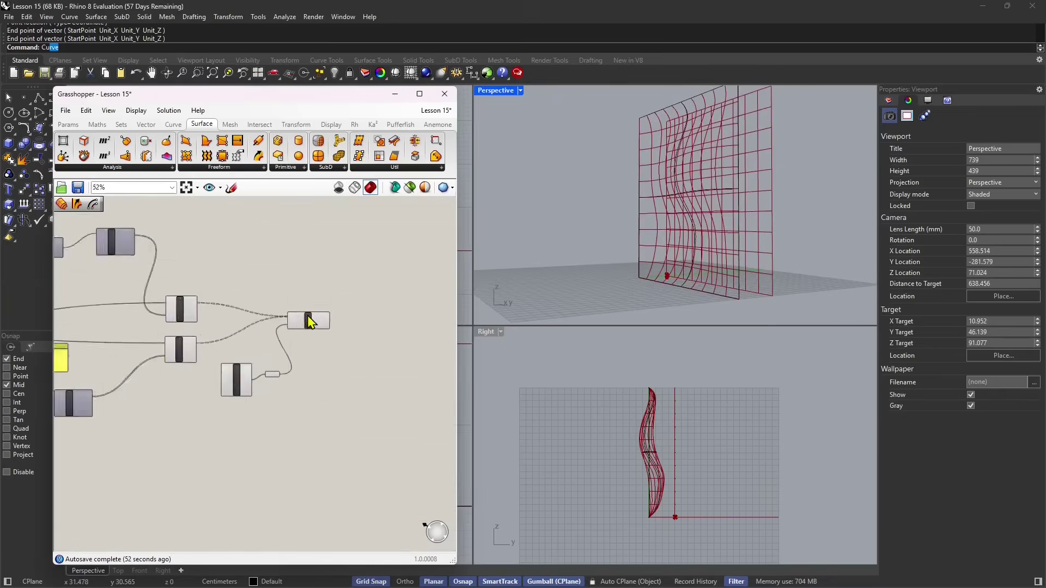
Step: Highlight the Project component and each Brep | Plane component in turn to compare the projected curves with the section curves
{"action": "left_click", "coordinate": [309, 322]}
{"action": "scroll", "coordinate": [299, 362], "scroll_direction": "up", "scroll_amount": 5}
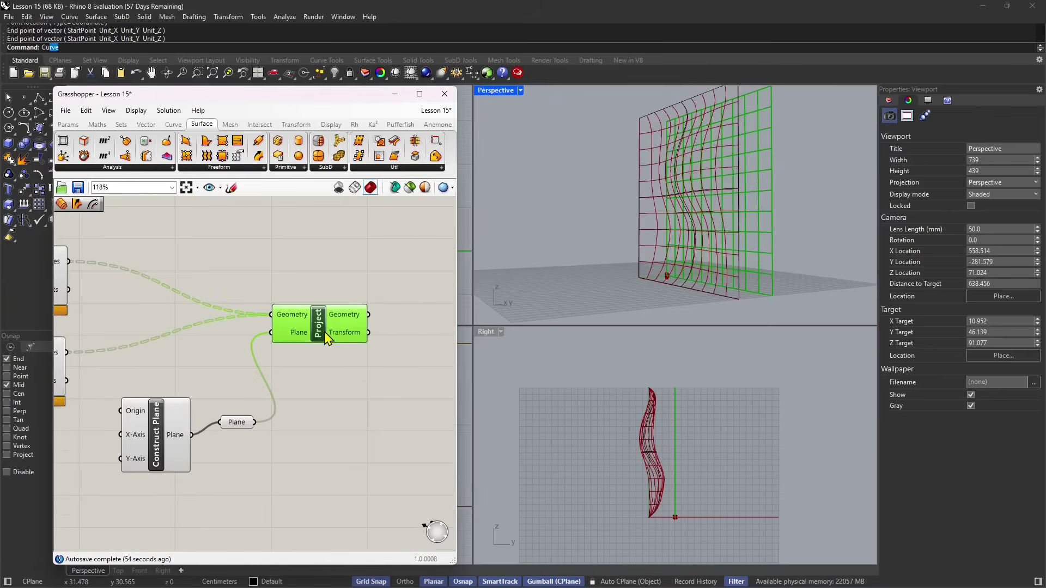
{"action": "left_click_drag", "start_coordinate": [326, 335], "coordinate": [350, 377]}
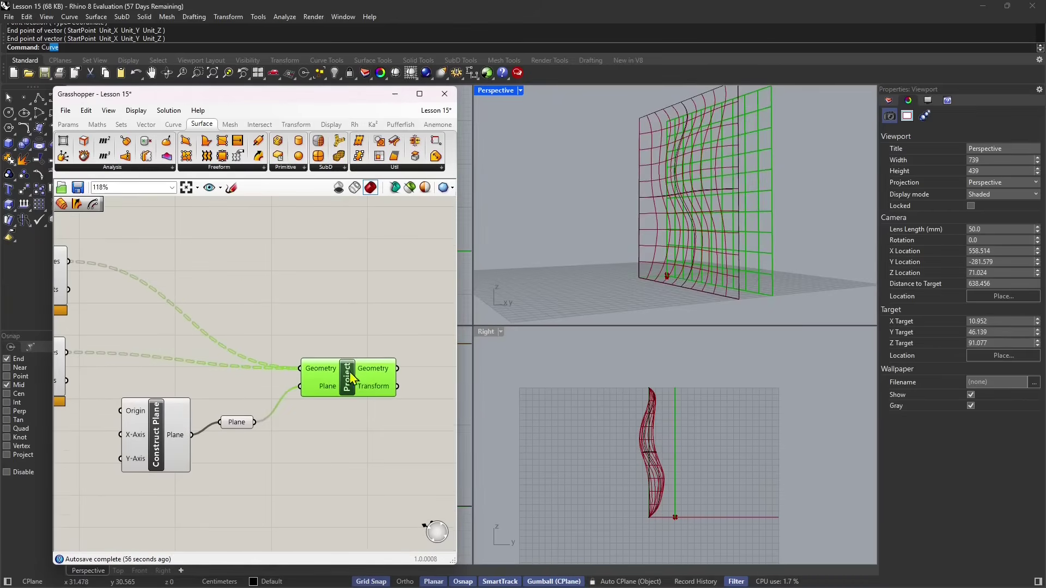
{"action": "scroll", "coordinate": [267, 364], "scroll_direction": "down", "scroll_amount": 2}
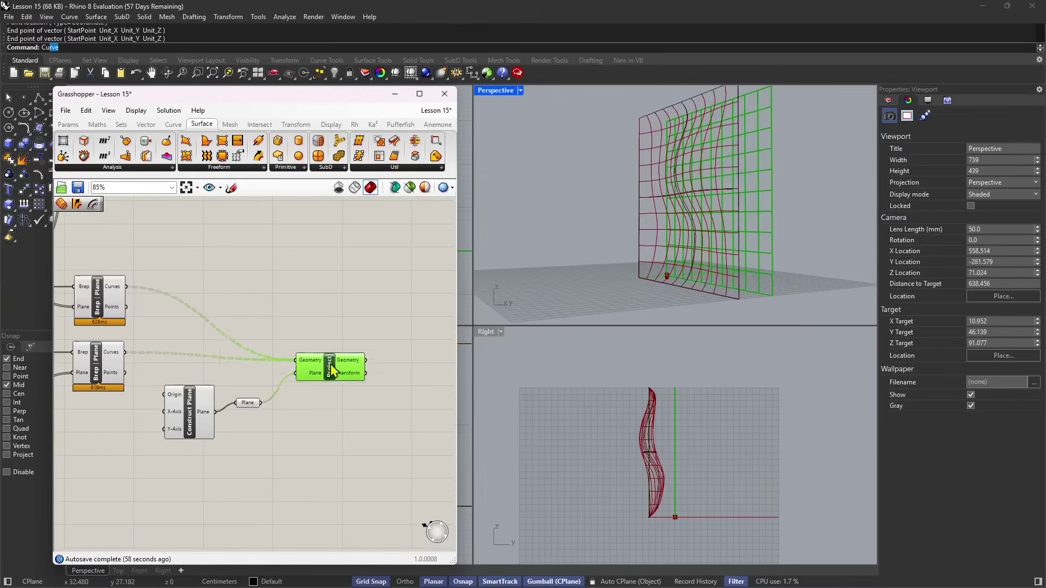
{"action": "middle_click", "coordinate": [145, 350]}
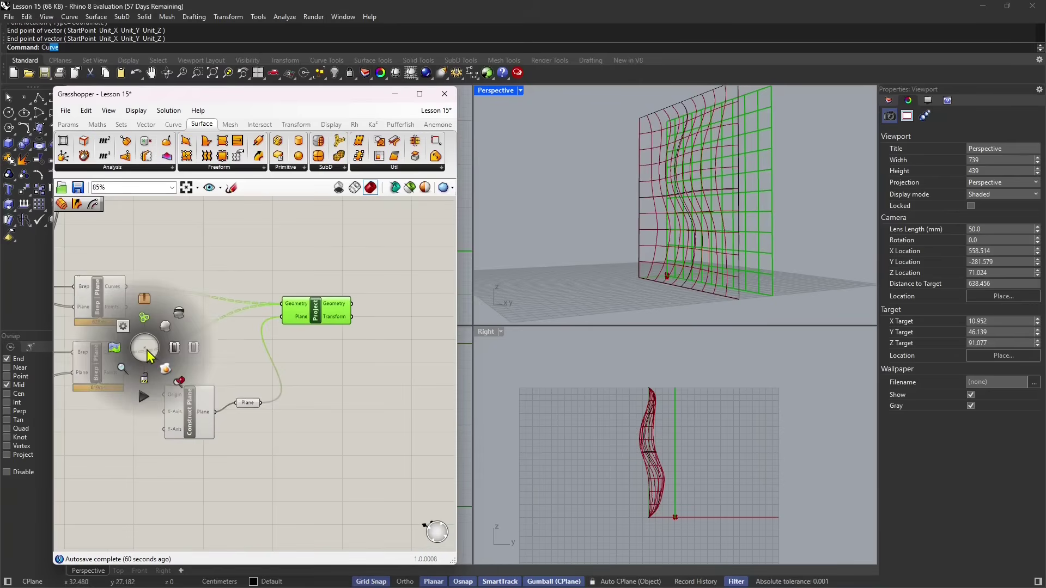
{"action": "scroll", "coordinate": [162, 347], "scroll_direction": "down", "scroll_amount": 1}
{"action": "right_click_drag", "start_coordinate": [200, 272], "coordinate": [235, 271]}
{"action": "left_click", "coordinate": [144, 307]}
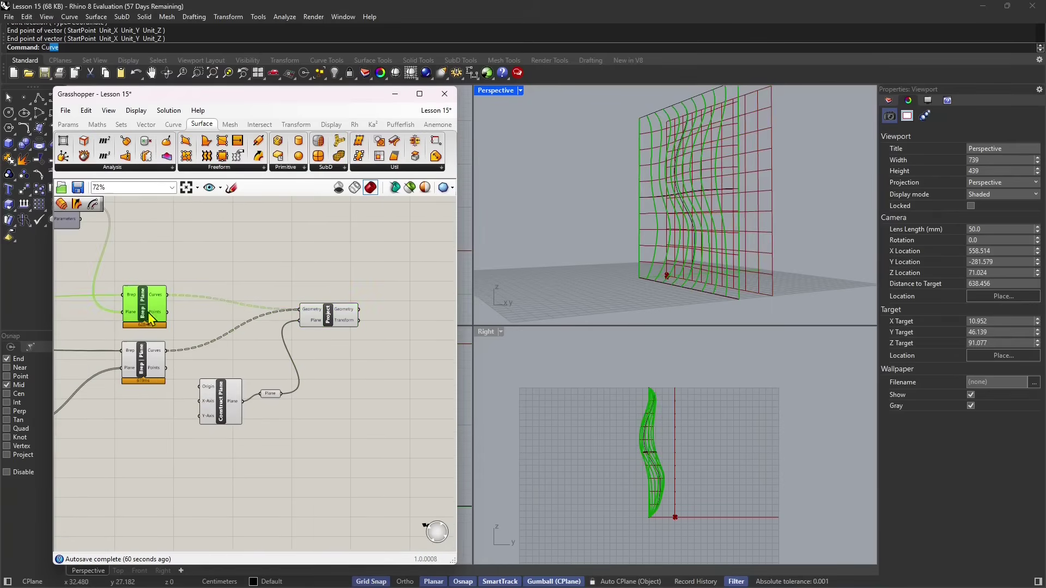
{"action": "left_click", "coordinate": [152, 363]}
{"action": "right_click_drag", "start_coordinate": [200, 314], "coordinate": [228, 347]}
{"action": "right_click_drag", "start_coordinate": [681, 235], "coordinate": [695, 275]}
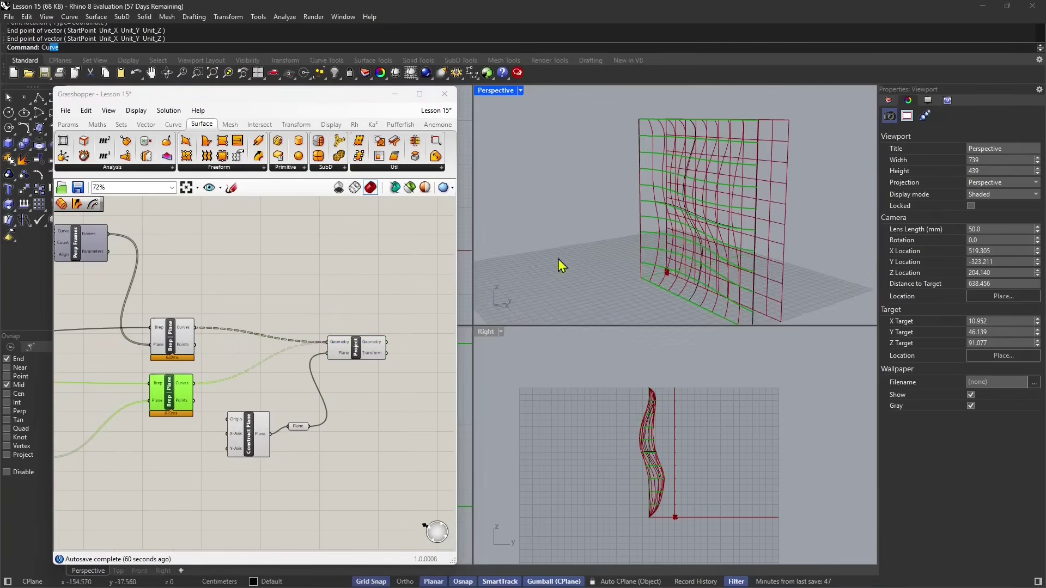
Step: Shift the two Brep | Plane components slightly up and add a Curve parameter above the Project component
{"action": "left_click_drag", "start_coordinate": [175, 340], "coordinate": [172, 333]}
{"action": "left_click_drag", "start_coordinate": [180, 378], "coordinate": [180, 369]}
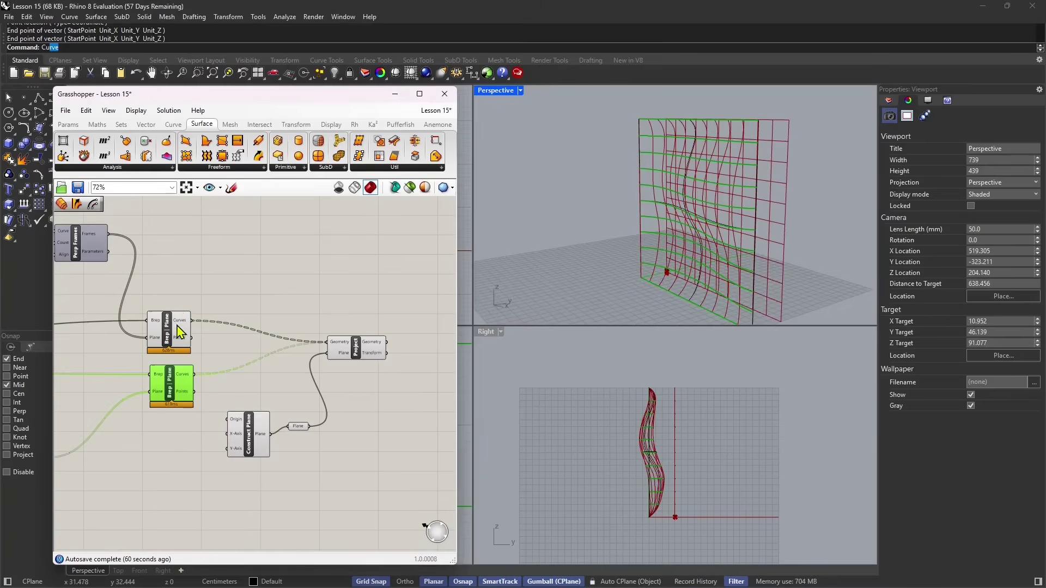
{"action": "double_click", "coordinate": [292, 267]}
{"action": "type", "text": "curve"}
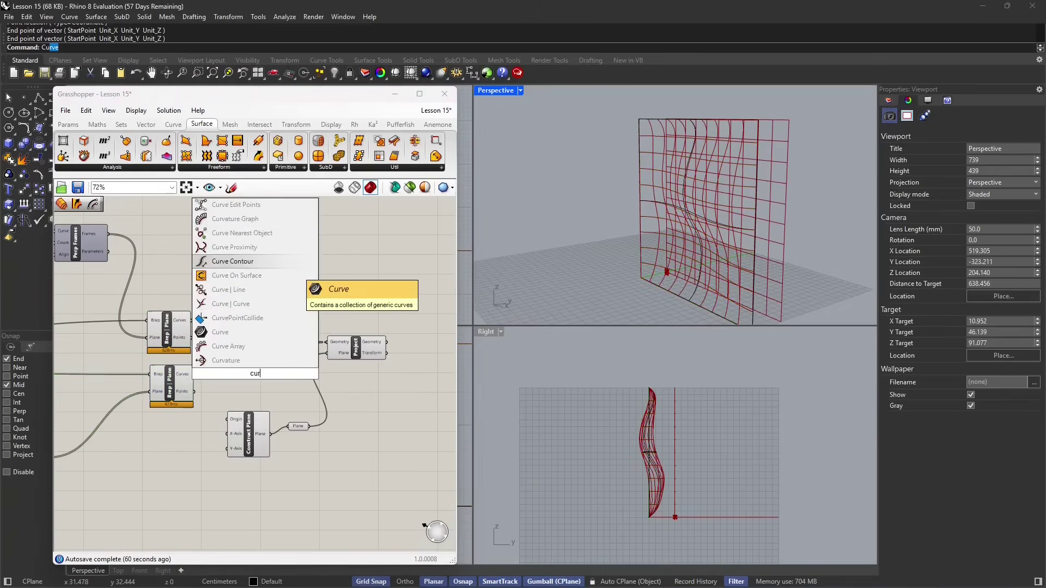
{"action": "left_click", "coordinate": [275, 315]}
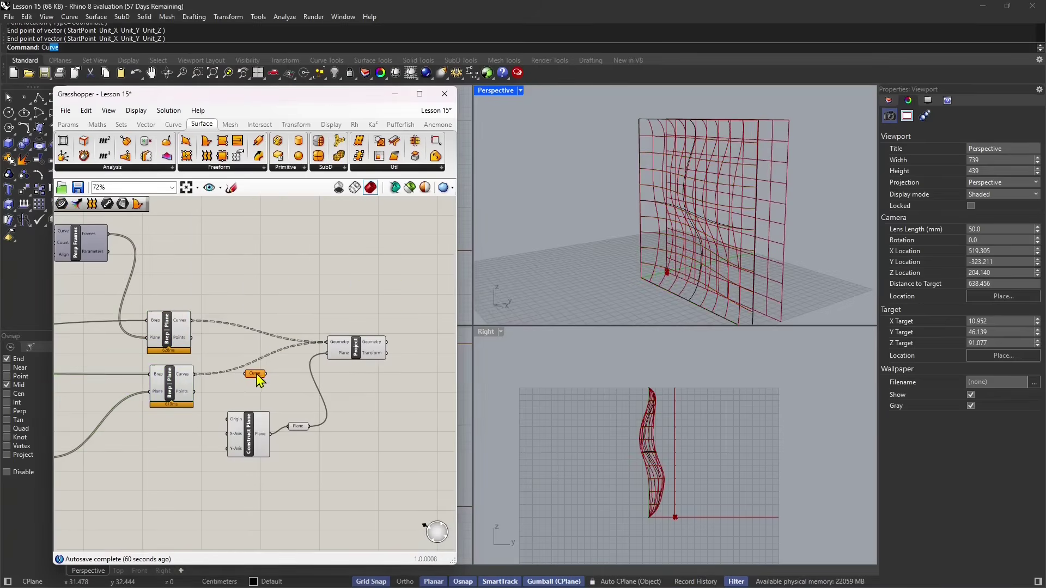
{"action": "left_click_drag", "start_coordinate": [256, 375], "coordinate": [294, 295]}
{"action": "scroll", "coordinate": [284, 305], "scroll_direction": "up", "scroll_amount": 3}
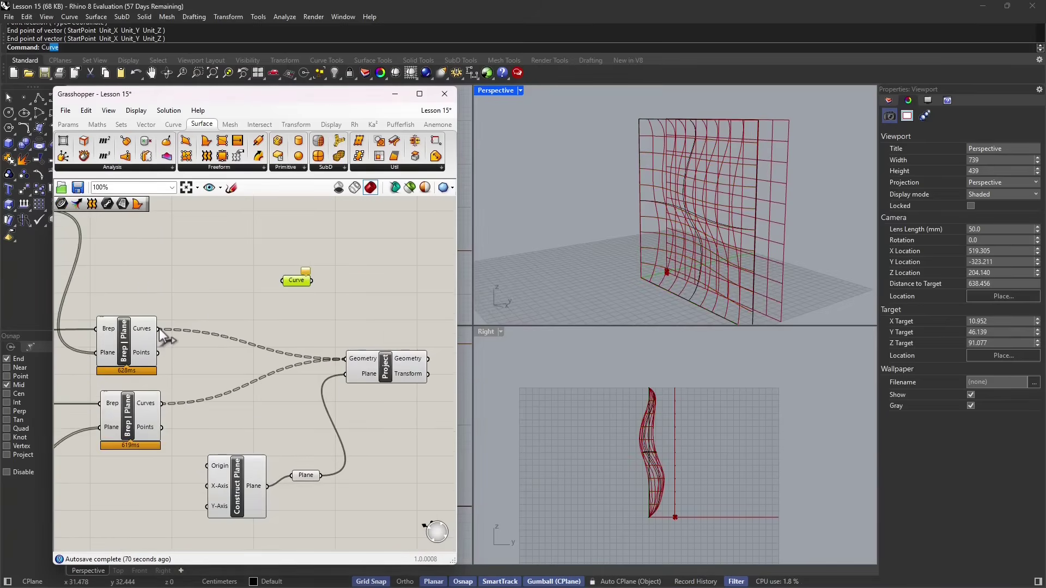
Step: Merge both Brep | Plane Curves outputs into the Curve parameter and inspect the combined section curves
{"action": "left_click_drag", "start_coordinate": [159, 330], "coordinate": [283, 281]}
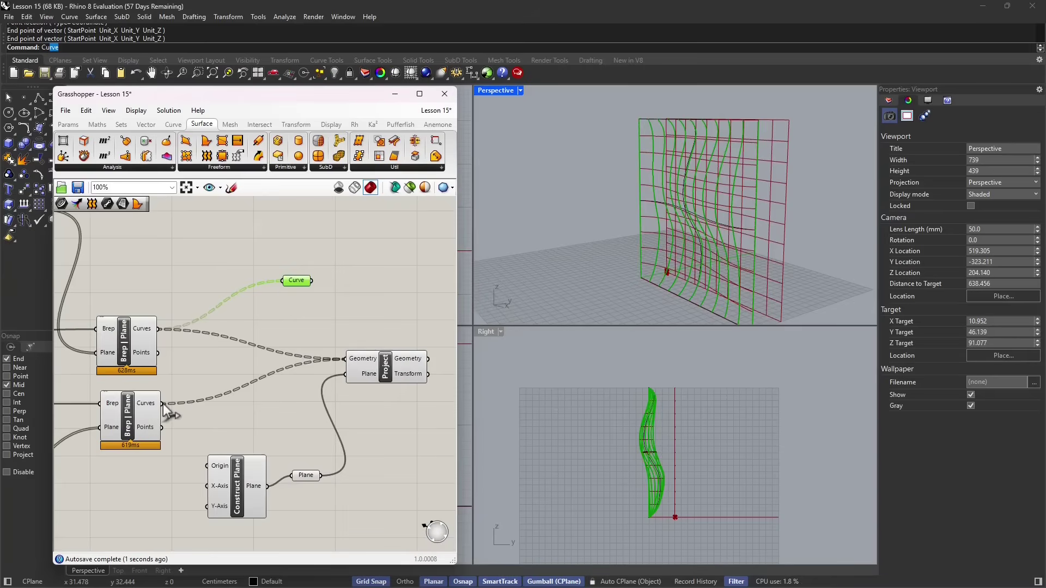
{"action": "left_click_drag", "start_coordinate": [163, 404], "coordinate": [351, 266], "text": "shift"}
{"action": "right_click_drag", "start_coordinate": [381, 293], "coordinate": [279, 280]}
{"action": "left_click_drag", "start_coordinate": [251, 249], "coordinate": [319, 252]}
{"action": "left_click", "coordinate": [299, 359]}
{"action": "mouse_move", "coordinate": [696, 257]}
{"action": "right_mouse_down"}
{"action": "mouse_move", "coordinate": [662, 238]}
{"action": "mouse_move", "coordinate": [695, 243]}
{"action": "right_mouse_up"}
{"action": "left_click_drag", "start_coordinate": [316, 248], "coordinate": [317, 261]}
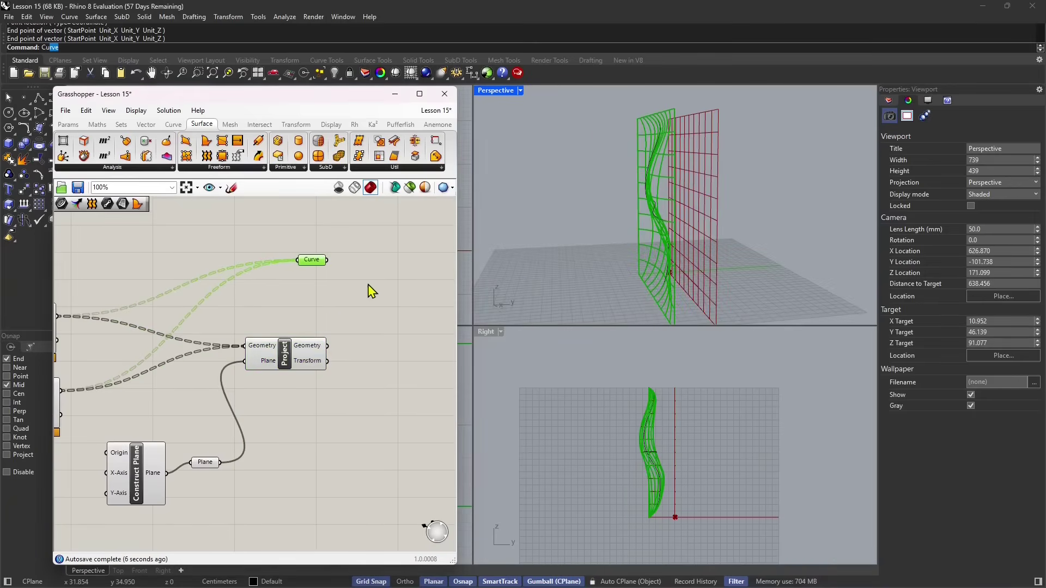
Step: Add a Ruled Surface component, wire the Curve parameter into Curve A and Project's Geometry into Curve B, and inspect the grid
{"action": "left_click", "coordinate": [260, 168]}
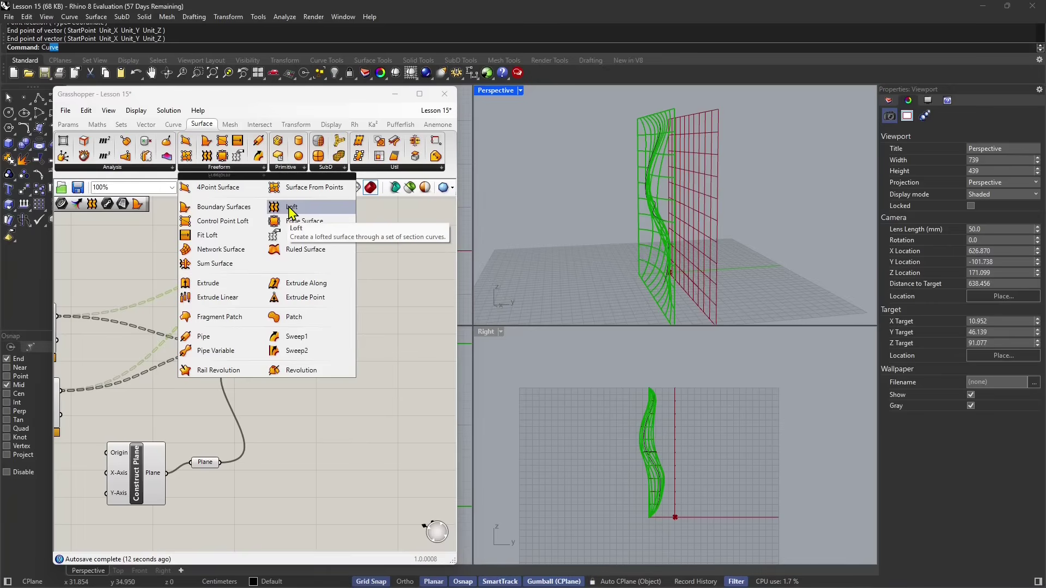
{"action": "left_click", "coordinate": [301, 253]}
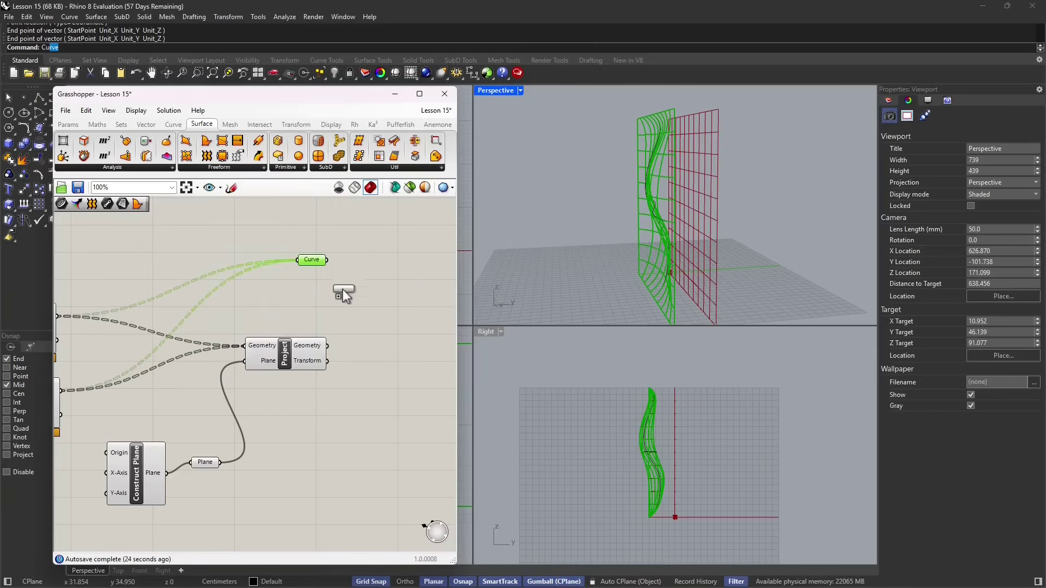
{"action": "left_click", "coordinate": [419, 310]}
{"action": "right_click_drag", "start_coordinate": [413, 342], "coordinate": [338, 337]}
{"action": "left_click_drag", "start_coordinate": [251, 255], "coordinate": [313, 322]}
{"action": "right_click_drag", "start_coordinate": [557, 246], "coordinate": [614, 253]}
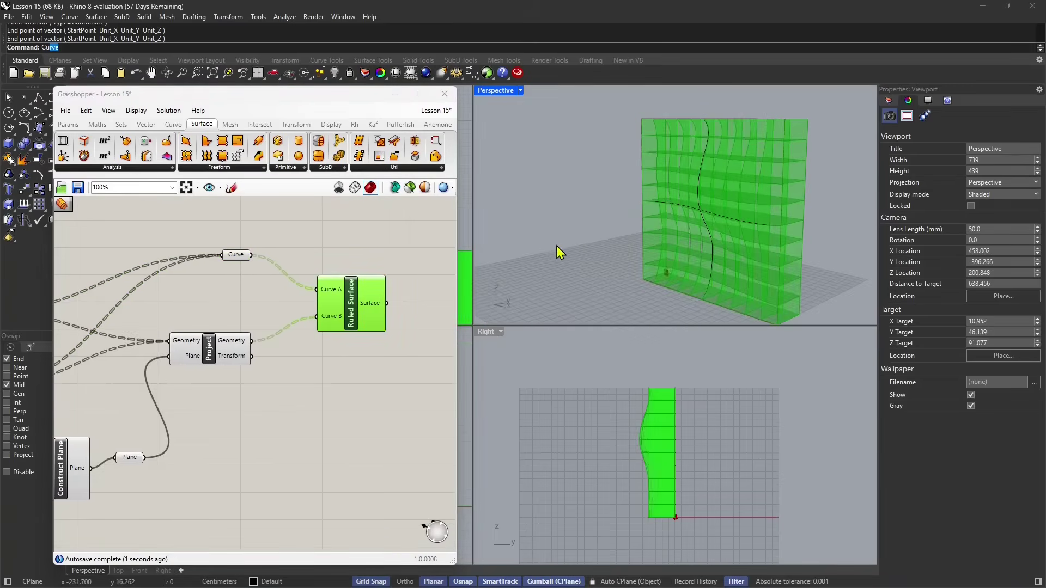
{"action": "left_click", "coordinate": [393, 329]}
{"action": "middle_click", "coordinate": [635, 247]}
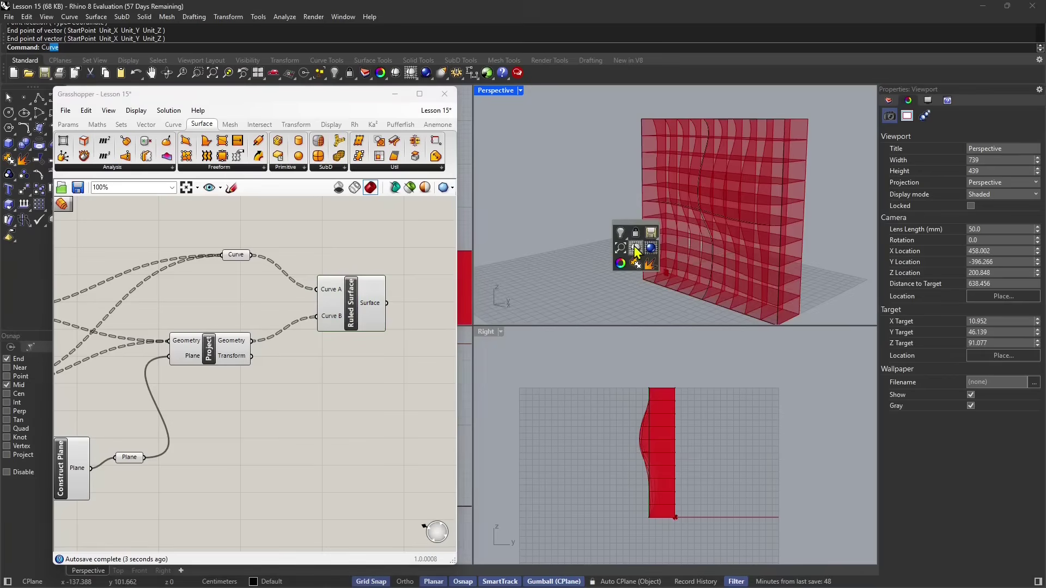
{"action": "right_click_drag", "start_coordinate": [576, 234], "coordinate": [681, 226]}
Step: Add a Number Slider between the two Perp Frames components, in front of their Count inputs
{"action": "right_click_drag", "start_coordinate": [375, 306], "coordinate": [293, 324]}
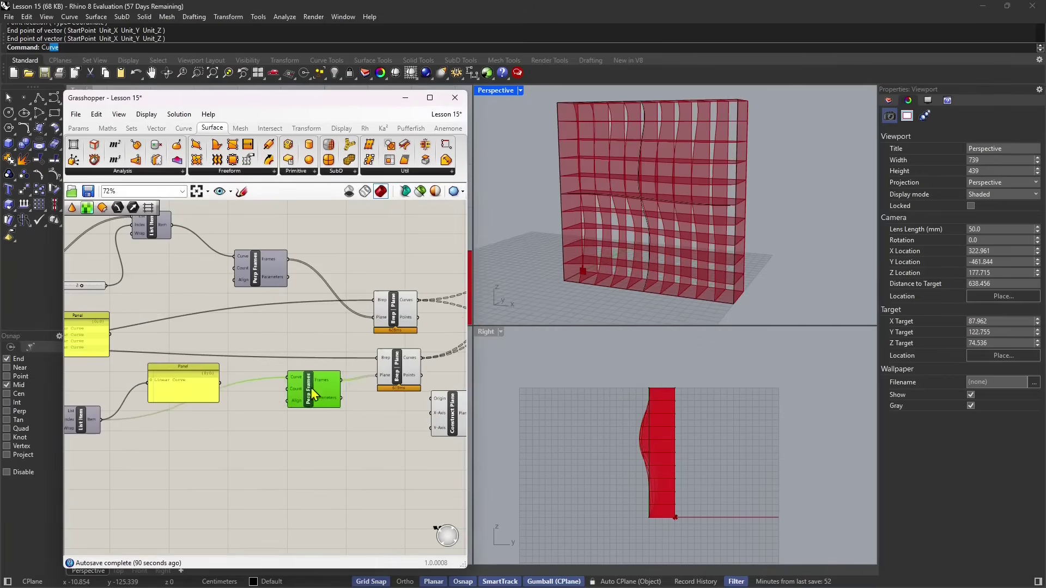
{"action": "scroll", "coordinate": [322, 403], "scroll_direction": "up", "scroll_amount": 2}
{"action": "scroll", "coordinate": [321, 398], "scroll_direction": "down", "scroll_amount": 3}
{"action": "left_click", "coordinate": [323, 308]}
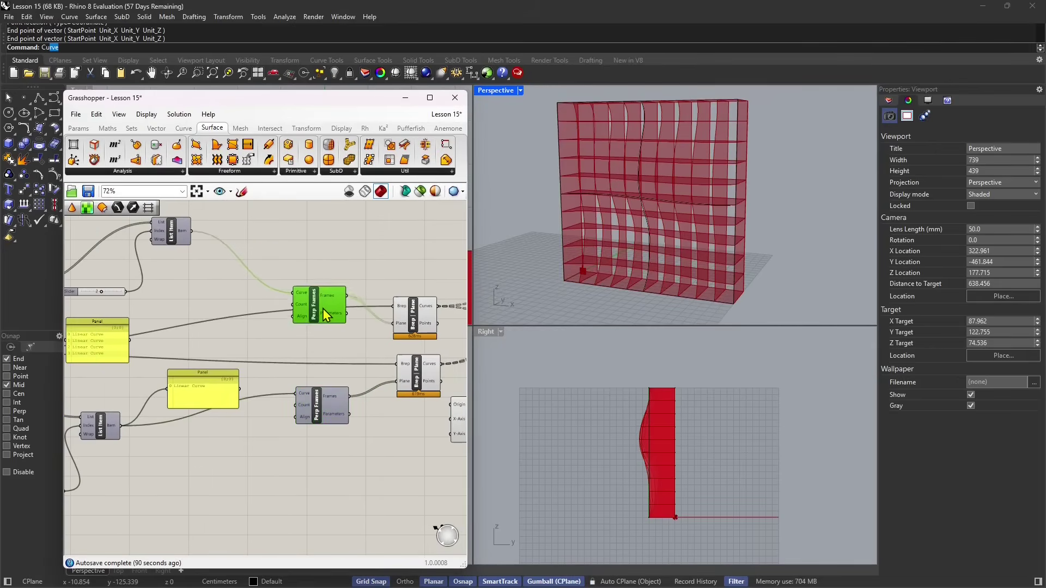
{"action": "scroll", "coordinate": [322, 315], "scroll_direction": "up", "scroll_amount": 2}
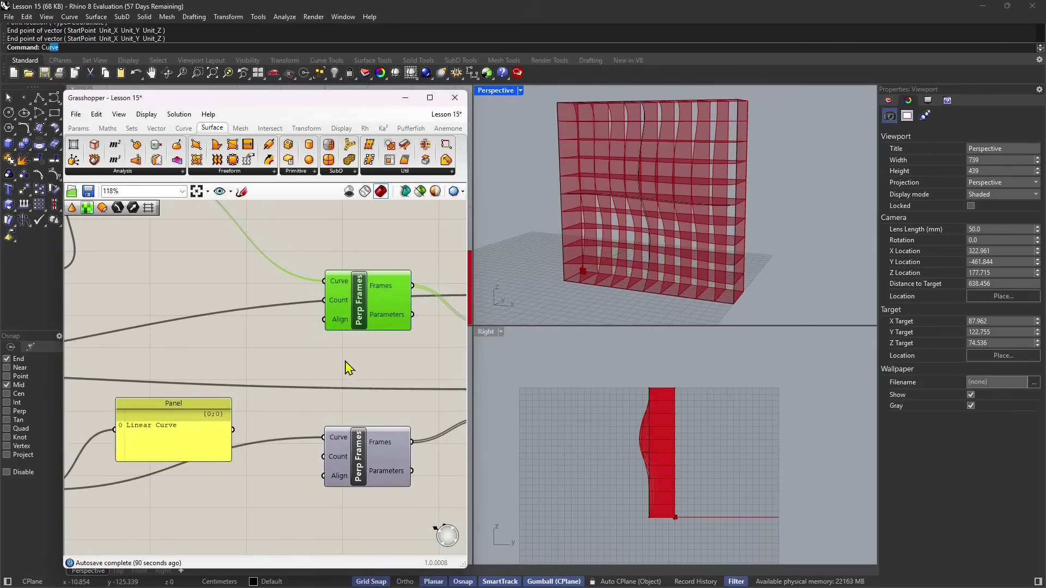
{"action": "left_click", "coordinate": [284, 360]}
{"action": "double_click", "coordinate": [282, 360]}
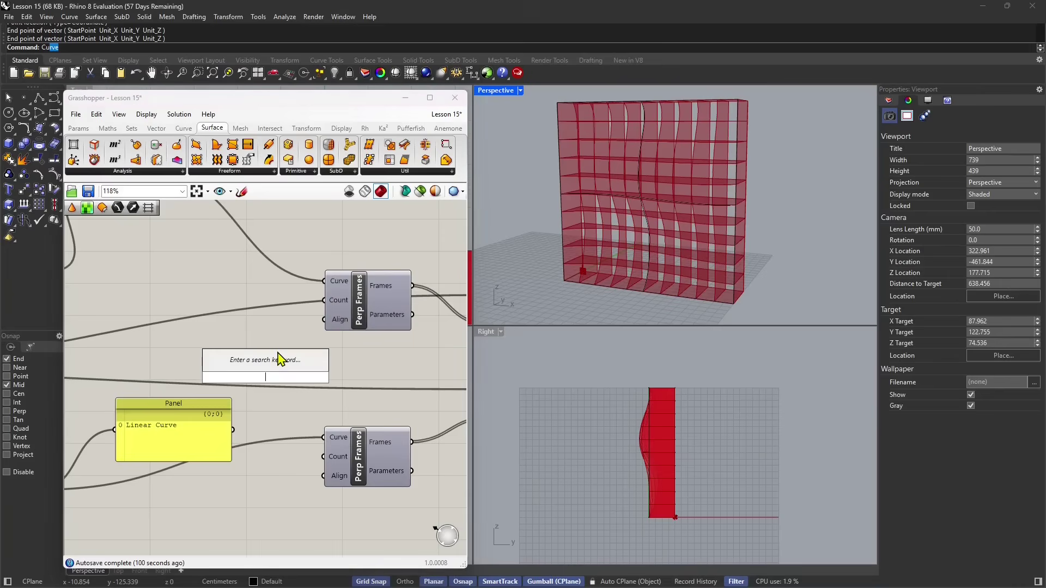
{"action": "type", "text": "slider"}
{"action": "left_click", "coordinate": [243, 350]}
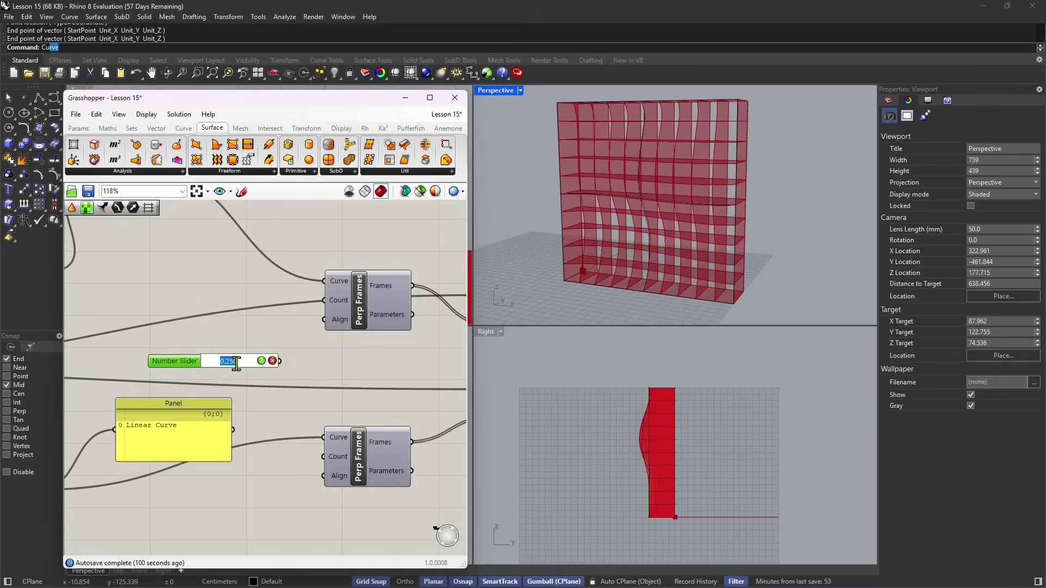
Step: Configure the new Number Slider for whole numbers with a minimum of 3 and a maximum of 9
{"action": "left_click", "coordinate": [196, 364]}
{"action": "right_click", "coordinate": [204, 369]}
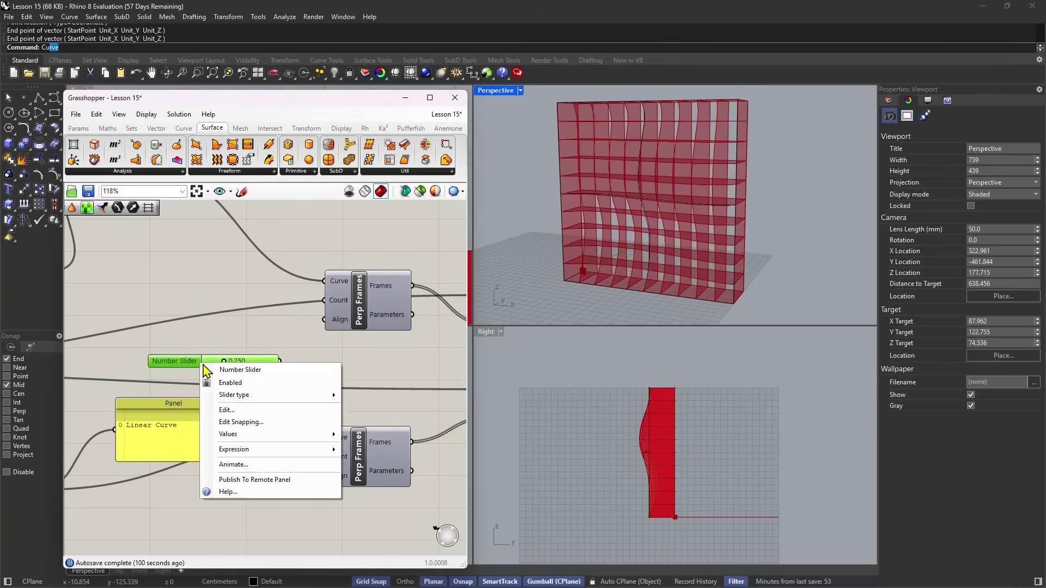
{"action": "left_click", "coordinate": [240, 420]}
{"action": "left_click_drag", "start_coordinate": [267, 396], "coordinate": [213, 393]}
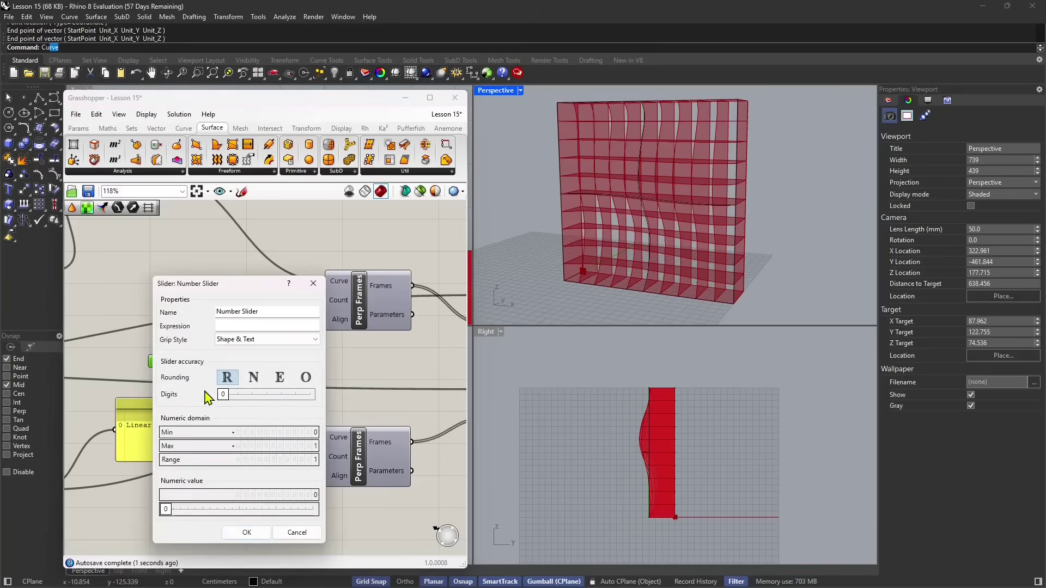
{"action": "left_click", "coordinate": [234, 433]}
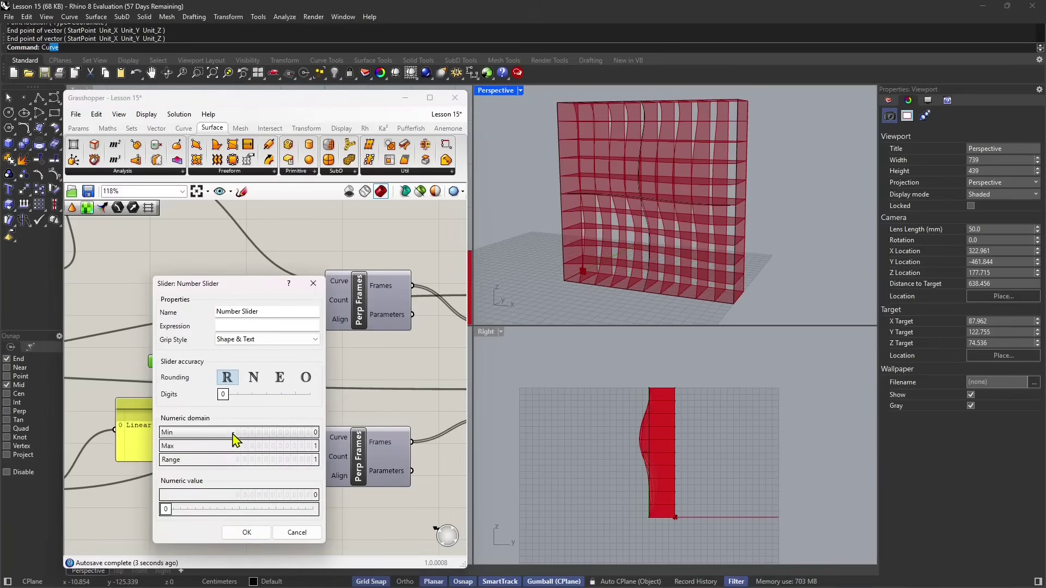
{"action": "double_click", "coordinate": [316, 432]}
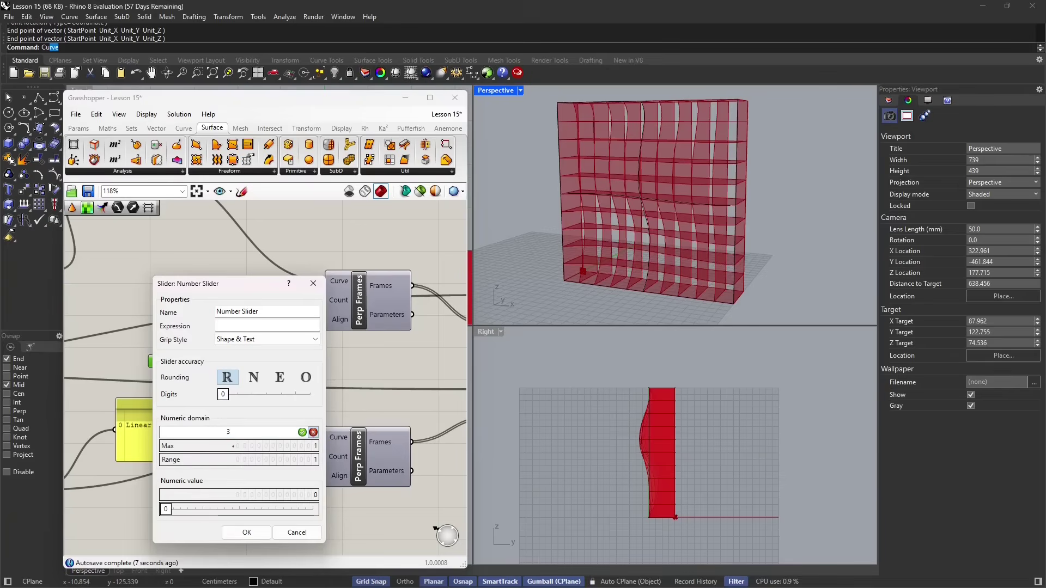
{"action": "type", "text": "3"}
{"action": "left_click", "coordinate": [303, 432]}
{"action": "double_click", "coordinate": [303, 446]}
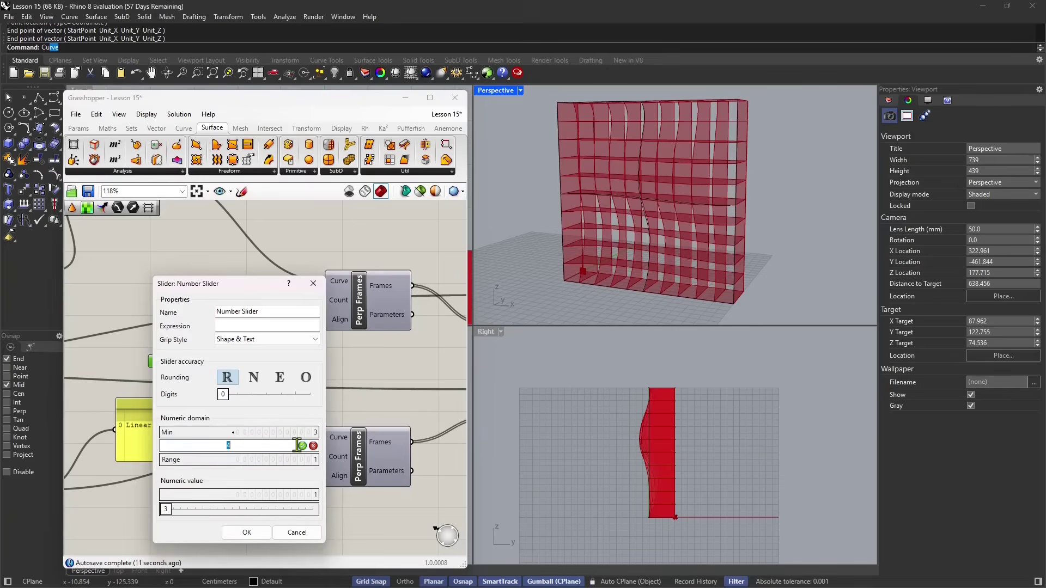
{"action": "type", "text": "9"}
{"action": "left_click", "coordinate": [301, 445]}
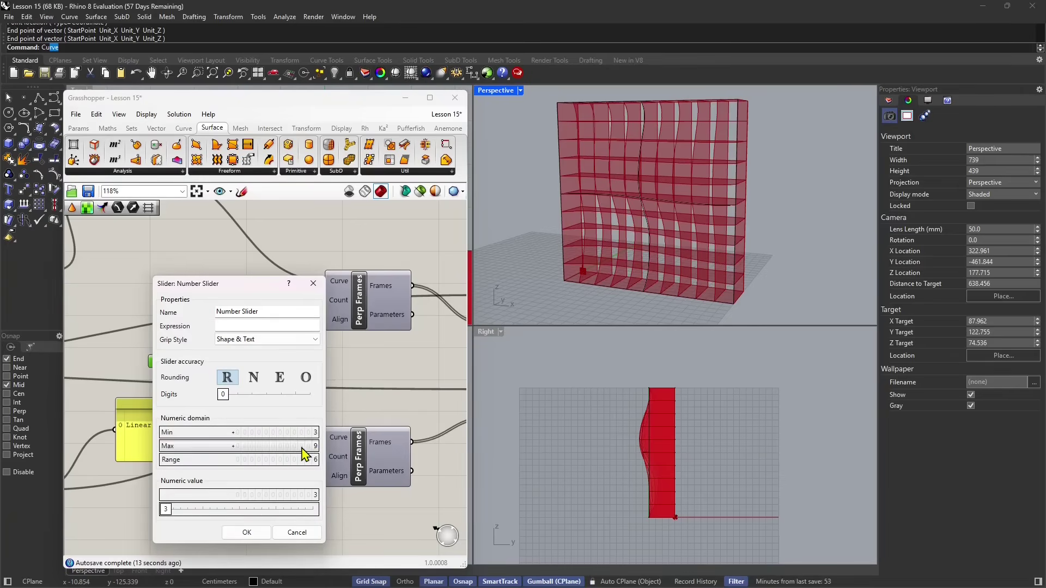
{"action": "left_click", "coordinate": [249, 536]}
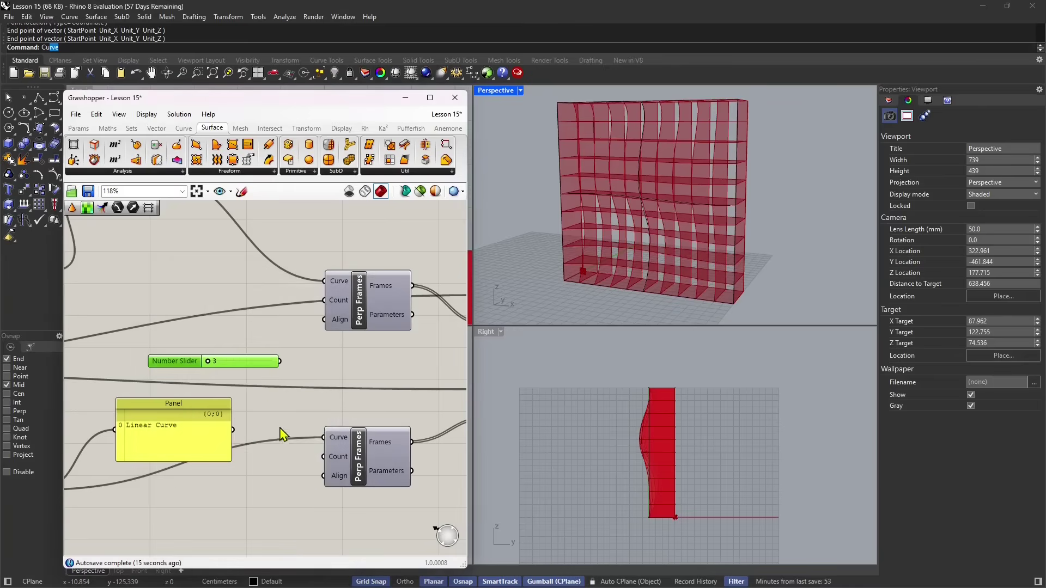
Step: Wire the Number Slider into the Count inputs of both Perp Frames components and raise its value to 6
{"action": "left_click_drag", "start_coordinate": [280, 362], "coordinate": [318, 309]}
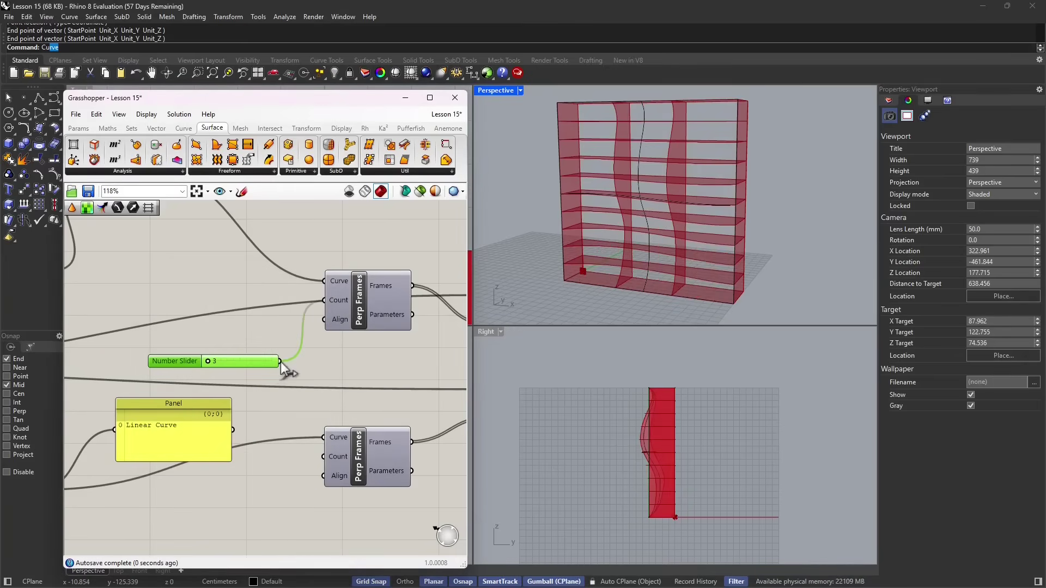
{"action": "left_click_drag", "start_coordinate": [280, 362], "coordinate": [319, 459]}
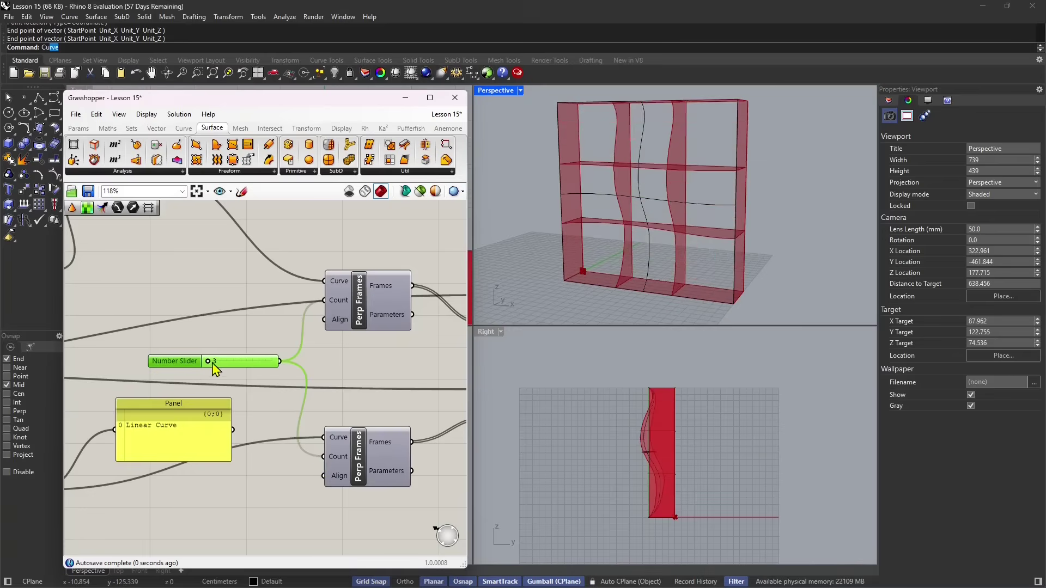
{"action": "mouse_move", "coordinate": [216, 362]}
{"action": "left_mouse_down"}
{"action": "mouse_move", "coordinate": [247, 360]}
{"action": "mouse_move", "coordinate": [236, 361]}
{"action": "left_mouse_up"}
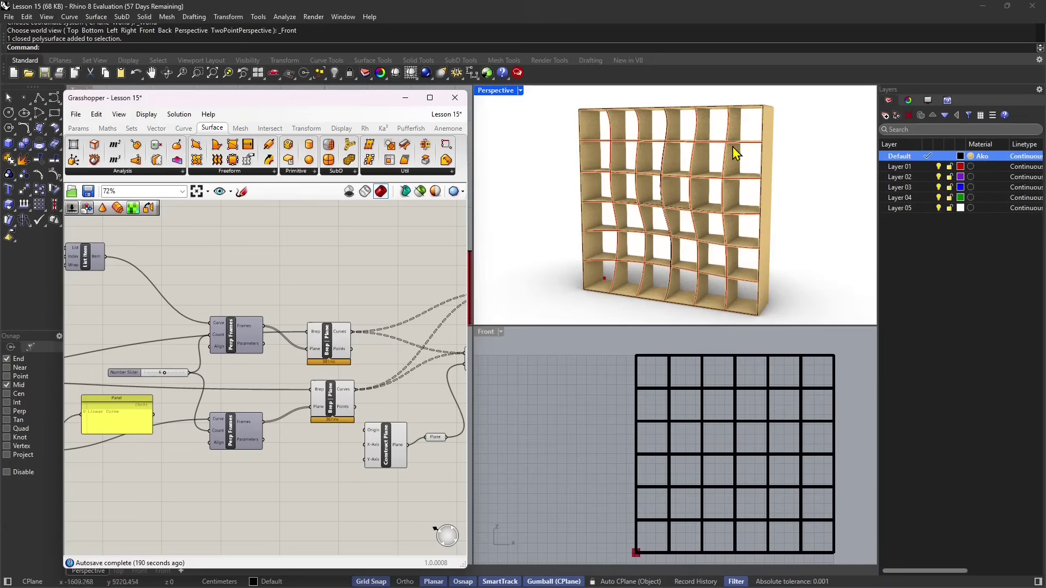
Step: Preview the bookshelf in Wireframe display and return the Perspective viewport to Rendered
{"action": "left_click", "coordinate": [796, 142]}
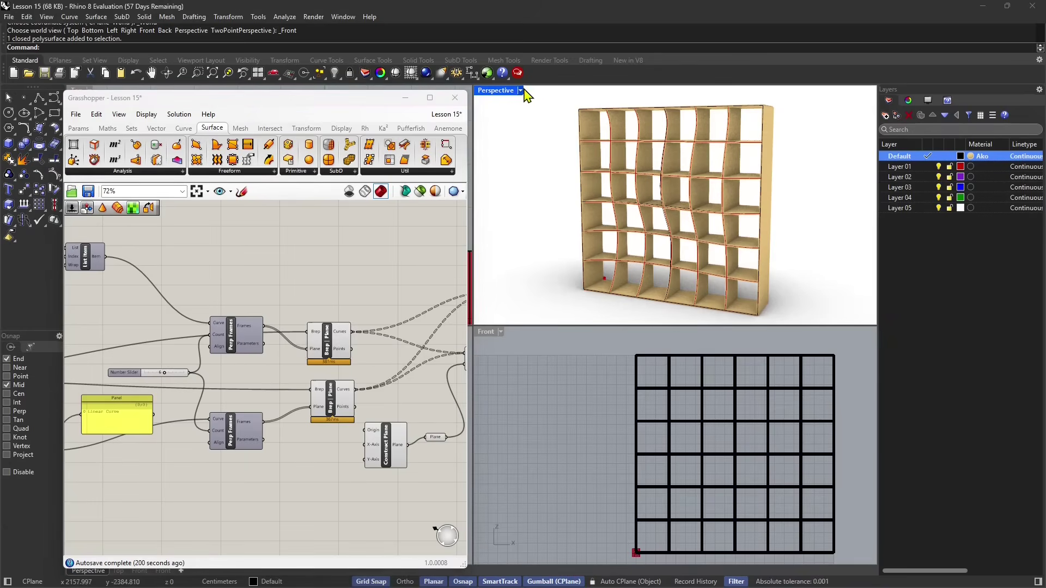
{"action": "left_click", "coordinate": [521, 90]}
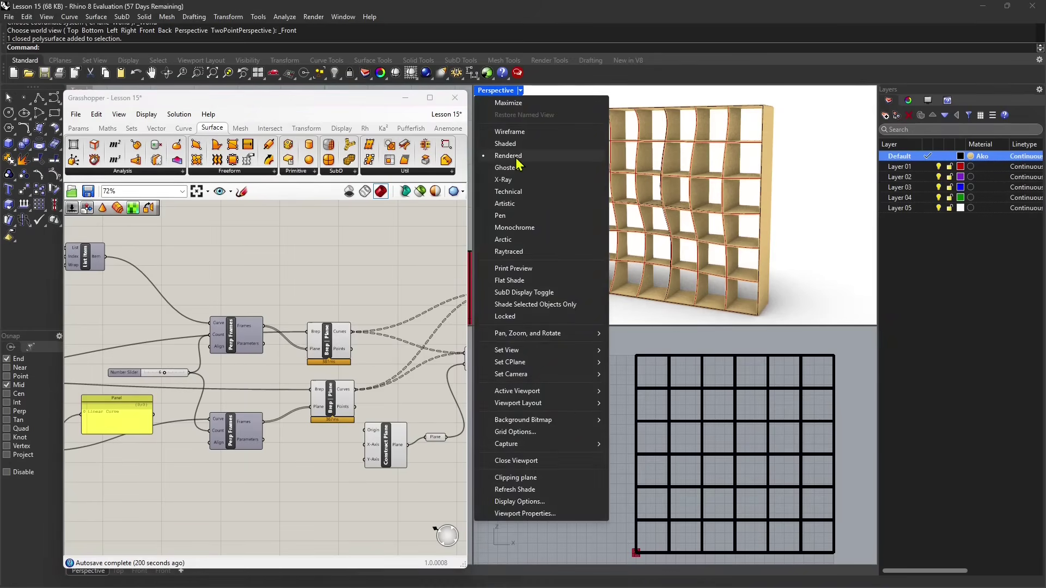
{"action": "left_click", "coordinate": [518, 133]}
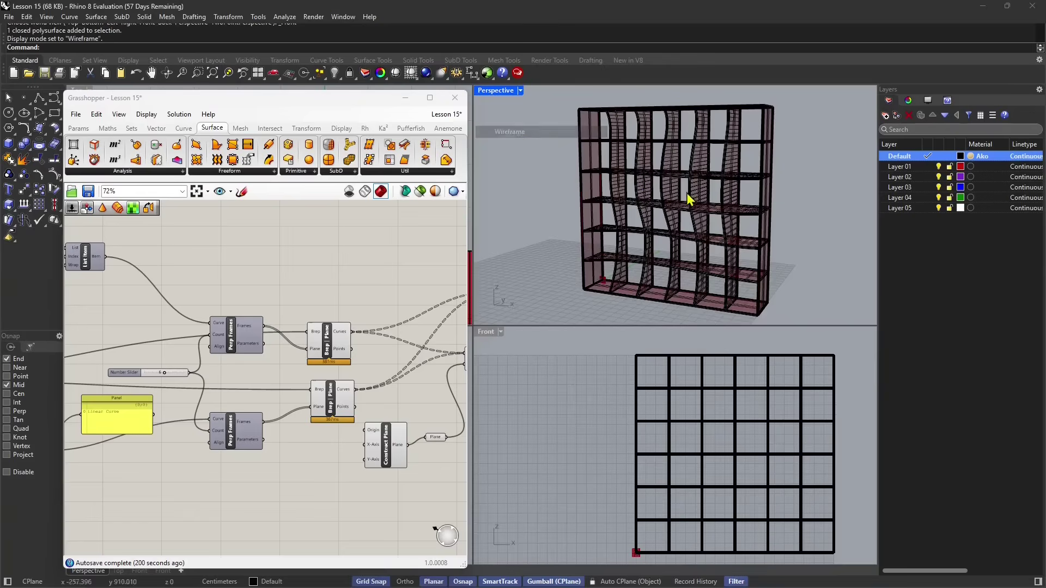
{"action": "left_click", "coordinate": [521, 91]}
{"action": "left_click", "coordinate": [526, 159]}
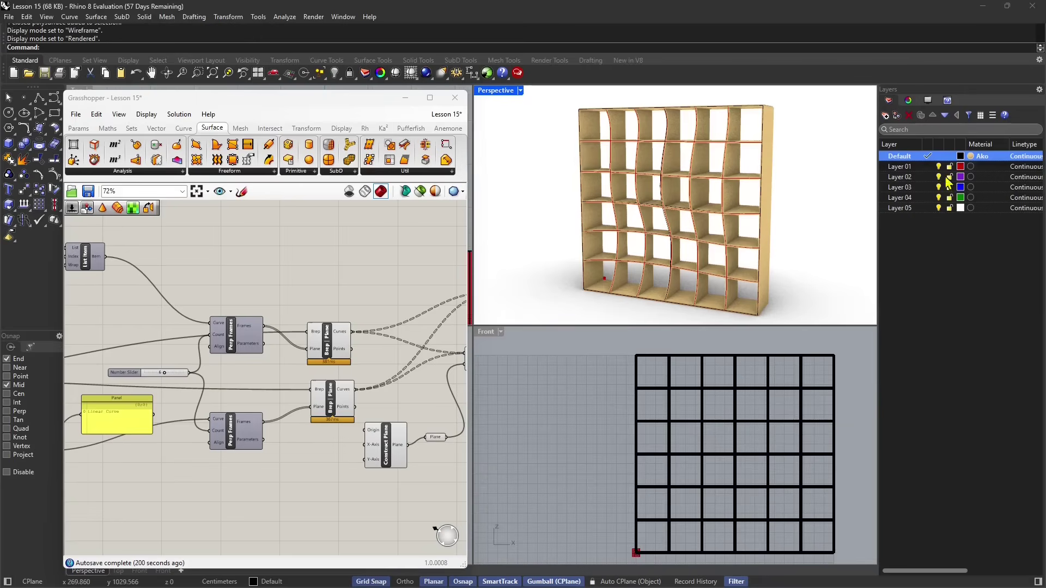
Step: Replace the Default layer's material with Cherry, imported from the Wood folder of the material library, and inspect the rendered bookshelf
{"action": "right_click", "coordinate": [972, 157]}
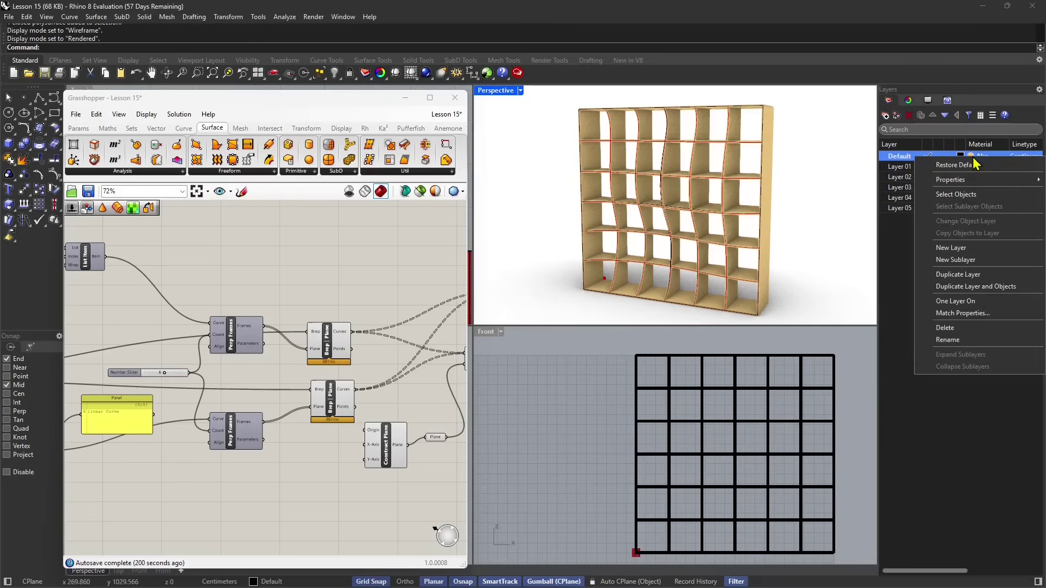
{"action": "left_click", "coordinate": [972, 157]}
{"action": "left_click", "coordinate": [973, 157]}
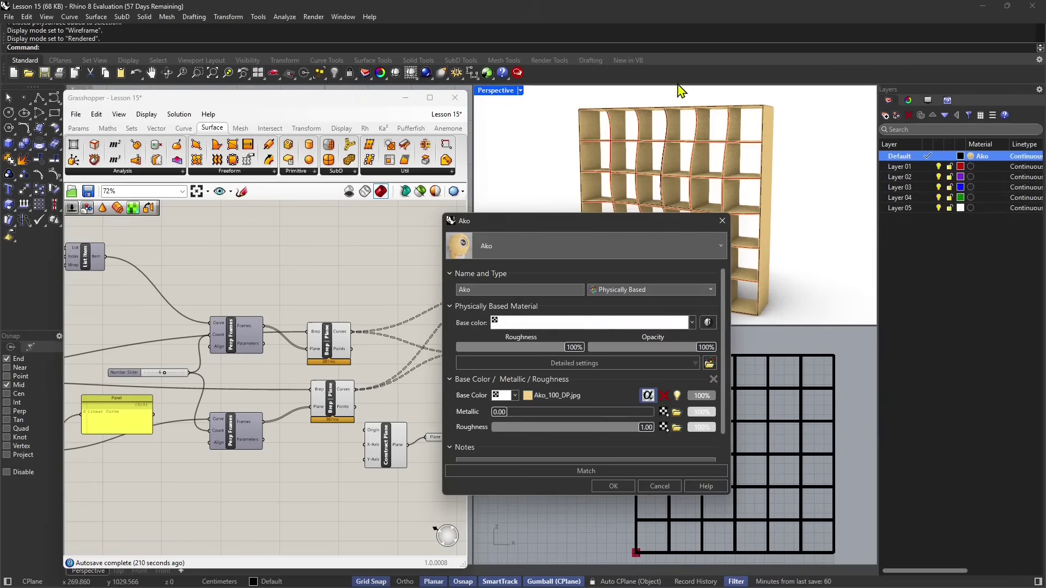
{"action": "left_click", "coordinate": [494, 251]}
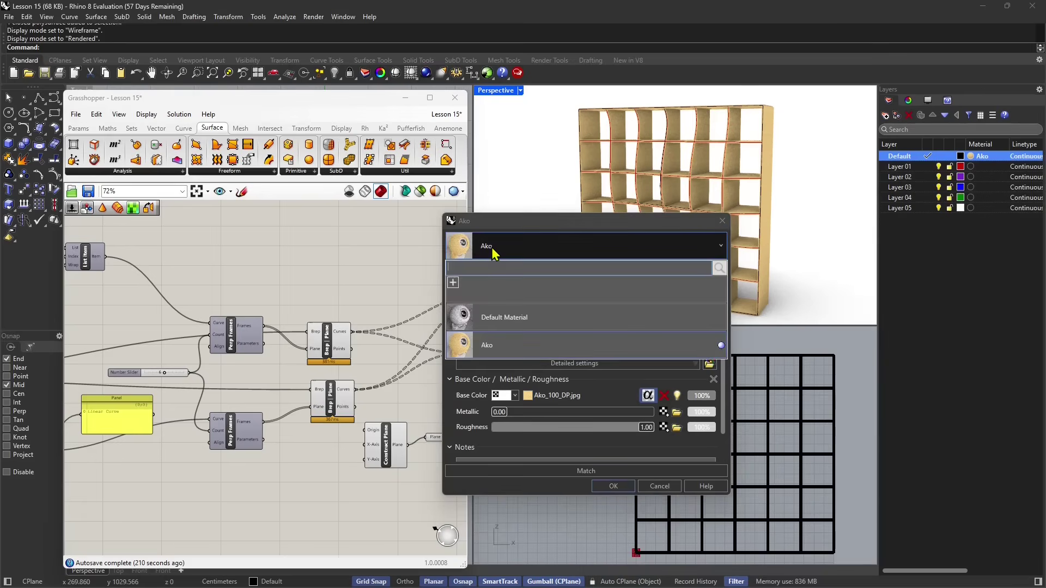
{"action": "left_click", "coordinate": [452, 283]}
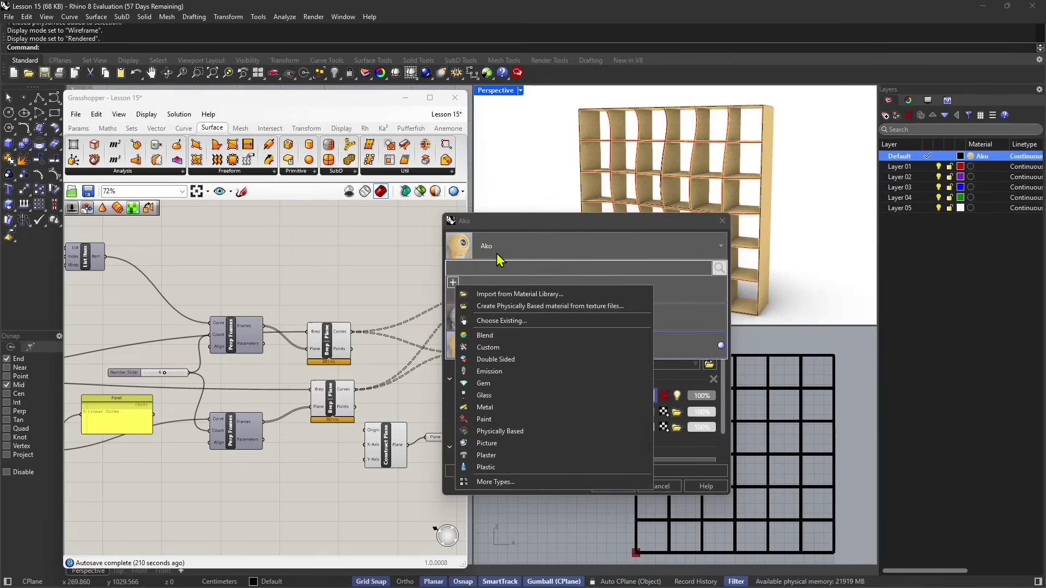
{"action": "left_click", "coordinate": [492, 297]}
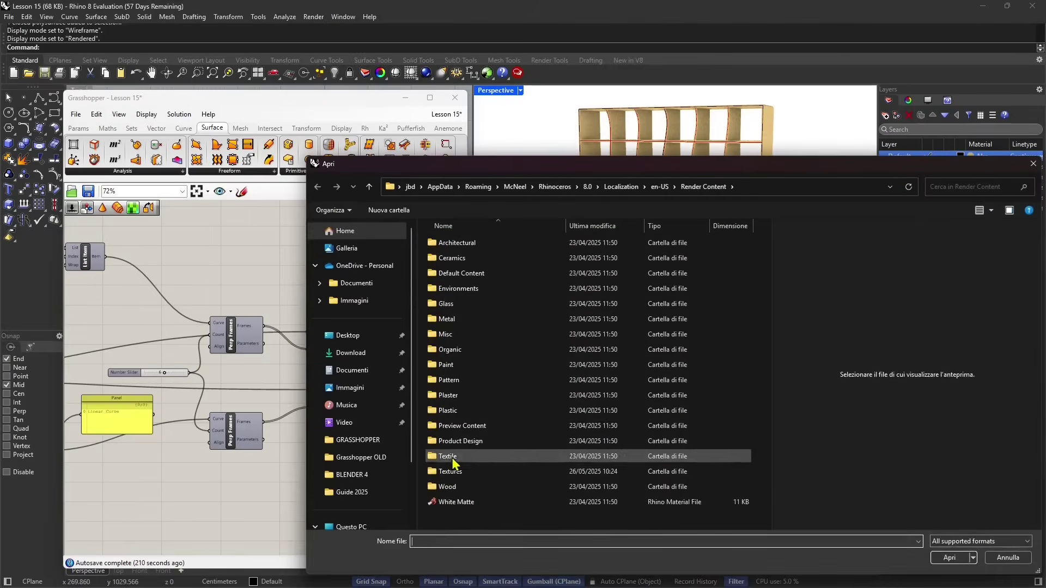
{"action": "left_click", "coordinate": [452, 489]}
{"action": "double_click", "coordinate": [452, 489]}
{"action": "scroll", "coordinate": [463, 451], "scroll_direction": "down", "scroll_amount": 2}
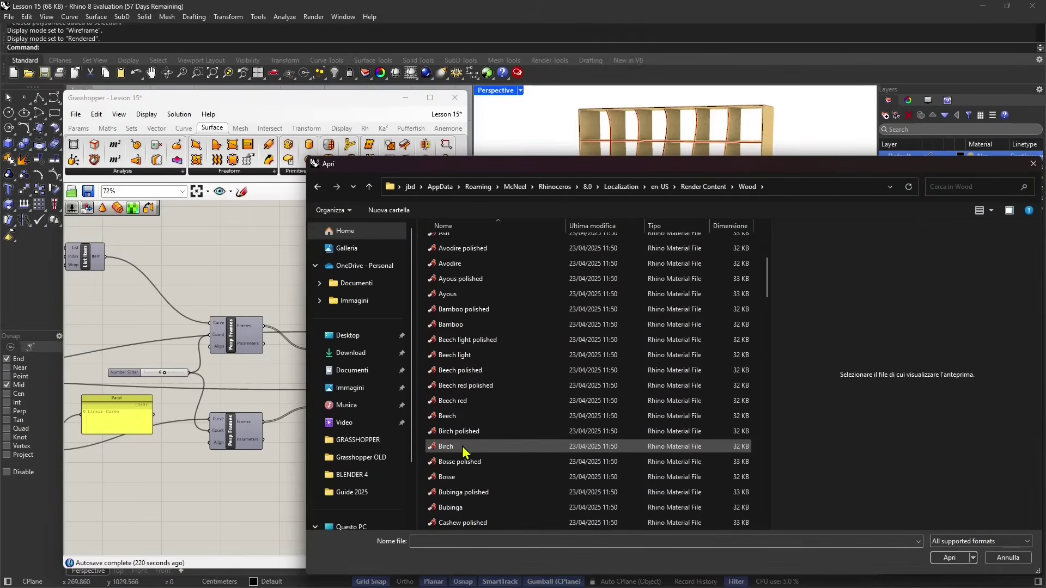
{"action": "scroll", "coordinate": [463, 449], "scroll_direction": "down", "scroll_amount": 3}
{"action": "double_click", "coordinate": [465, 453]}
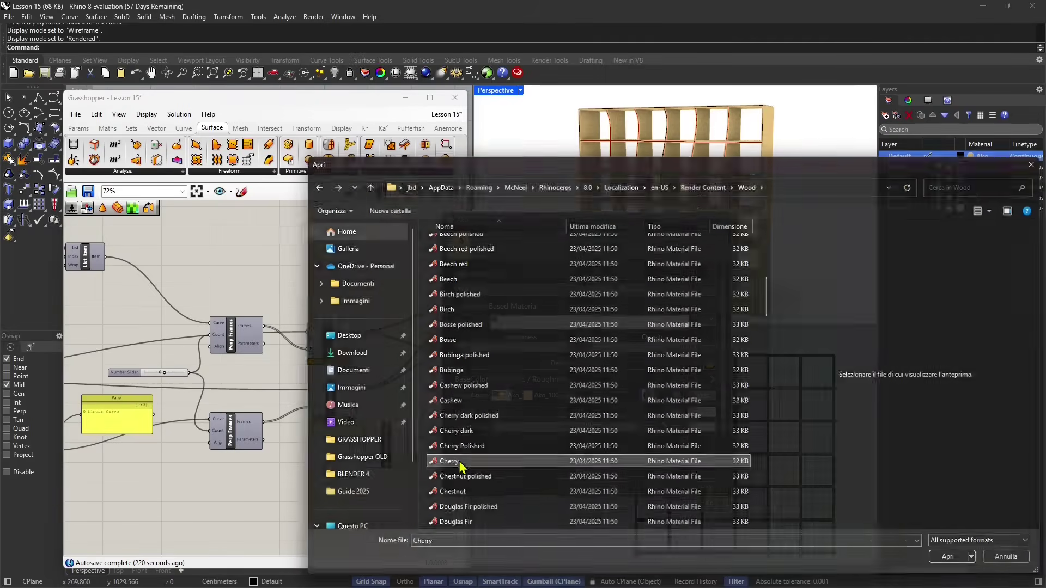
{"action": "left_click", "coordinate": [614, 486]}
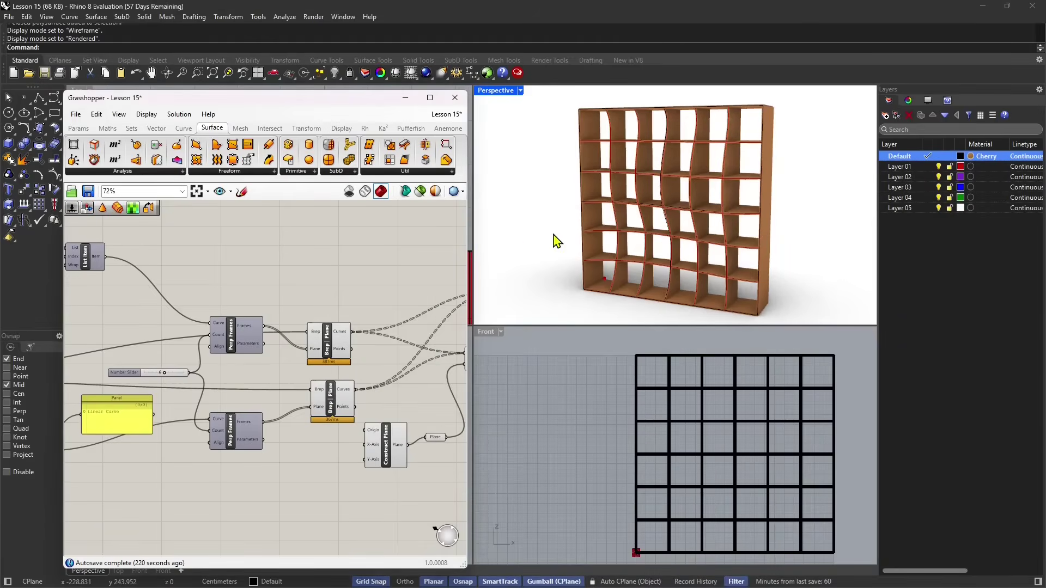
{"action": "right_click_drag", "start_coordinate": [553, 238], "coordinate": [614, 236]}
{"action": "scroll", "coordinate": [608, 236], "scroll_direction": "up", "scroll_amount": 3}
{"action": "scroll", "coordinate": [608, 237], "scroll_direction": "down", "scroll_amount": 3}
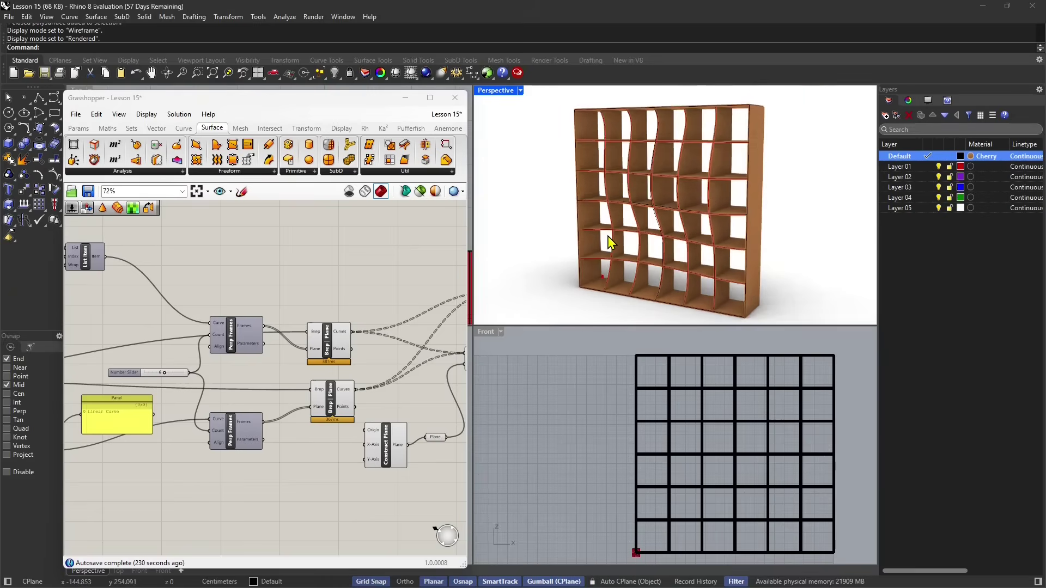